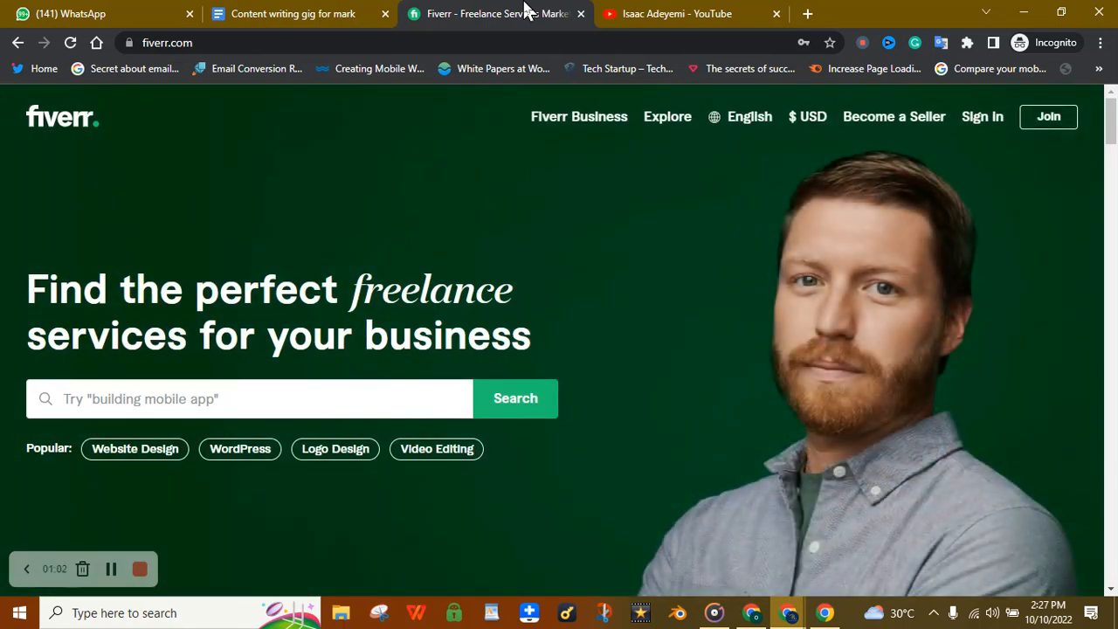
- Open the published "Content writing gig for mark" document and review its gig ideas, keywords and gig title
left_click(295, 10)
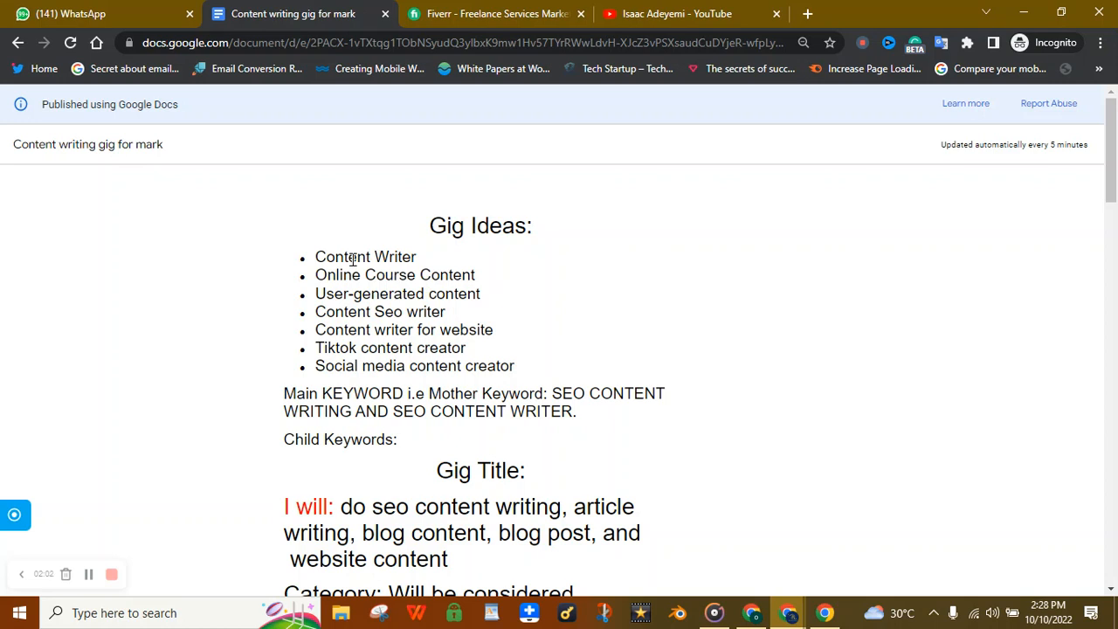
left_click_drag(1115, 168, 1116, 185)
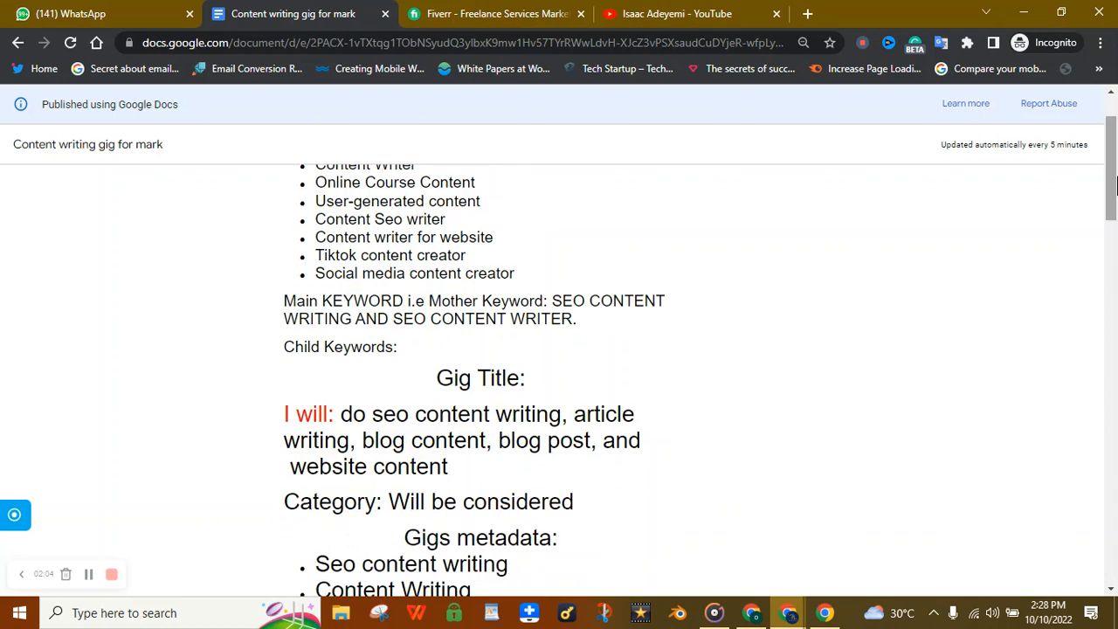
left_click_drag(1116, 186, 1116, 118)
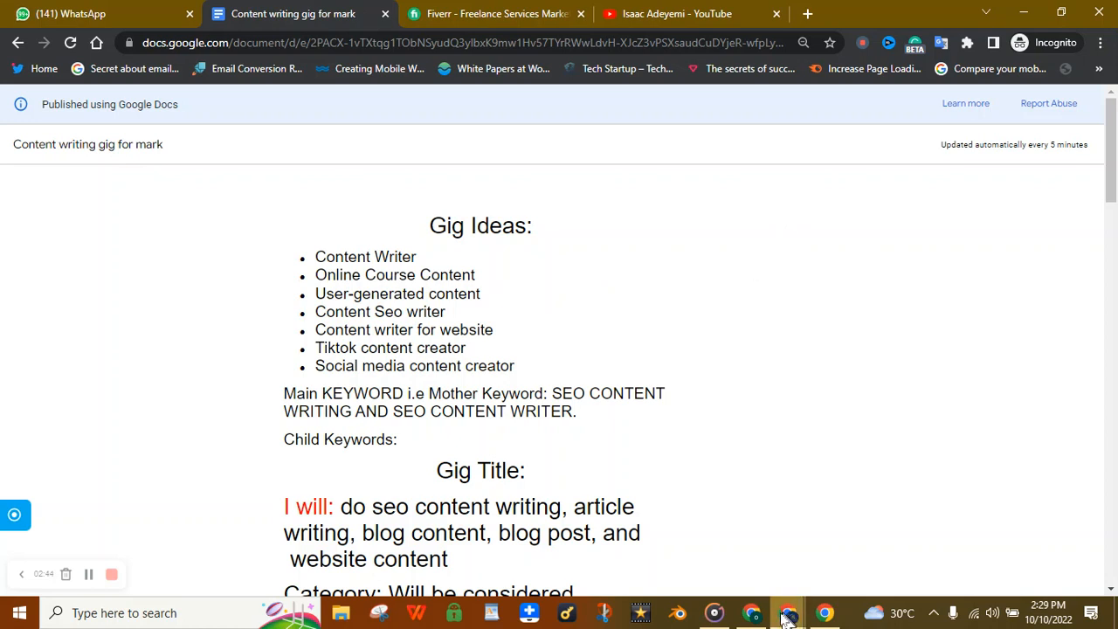
- Switch to the other browser window and bring up the Fiverr home page, ready for a service search
mouse_move(787, 617)
mouse_move(777, 568)
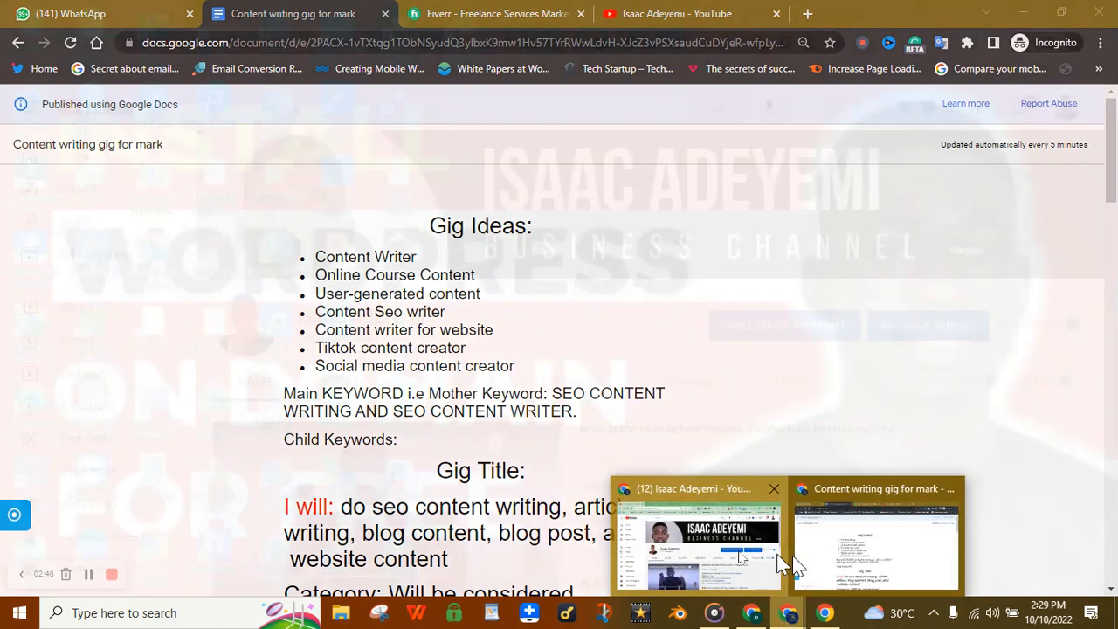
left_click(825, 11)
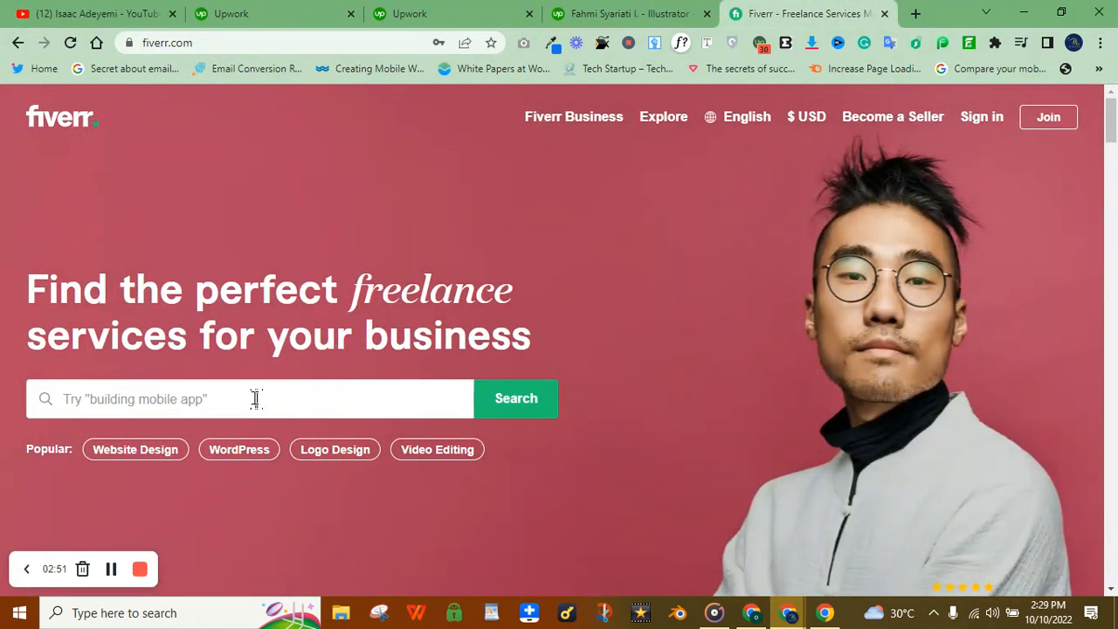
left_click(253, 399)
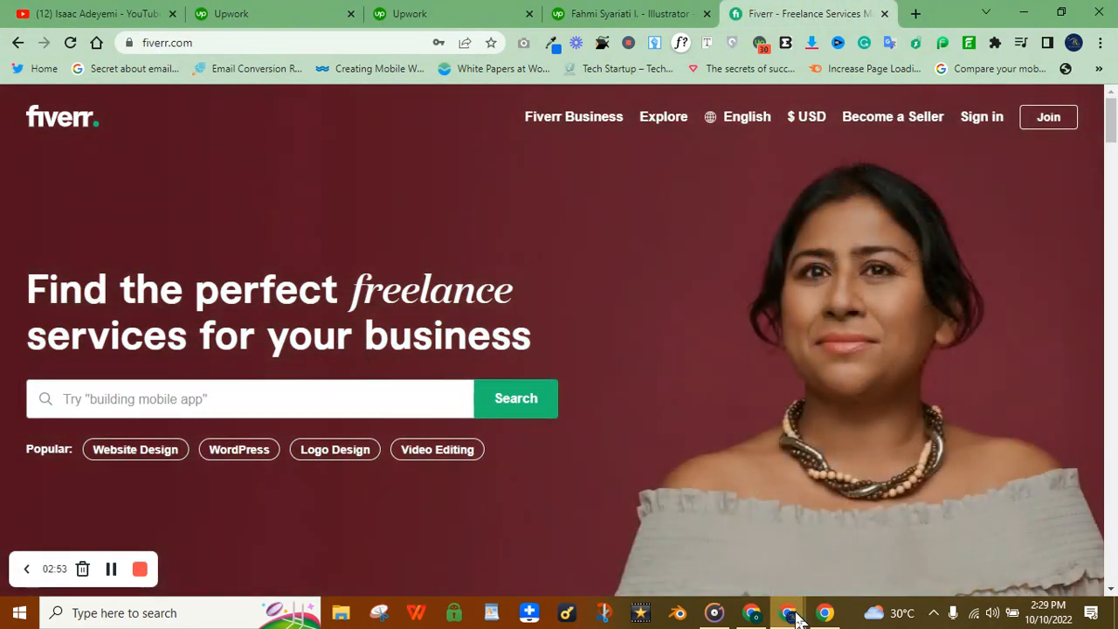
mouse_move(785, 623)
left_click(839, 537)
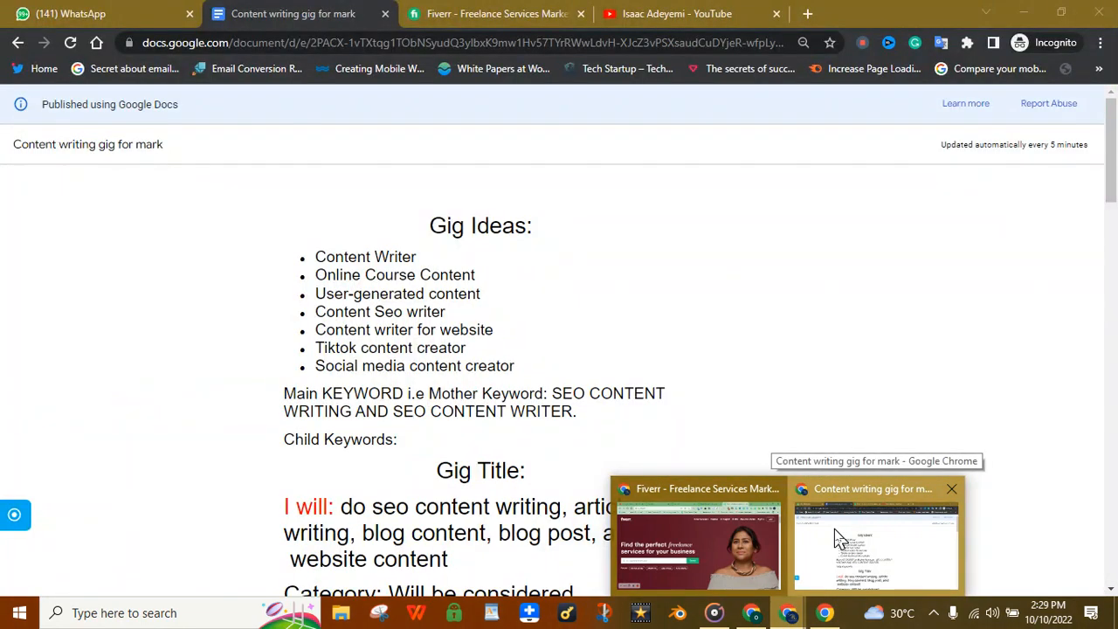
left_click(785, 613)
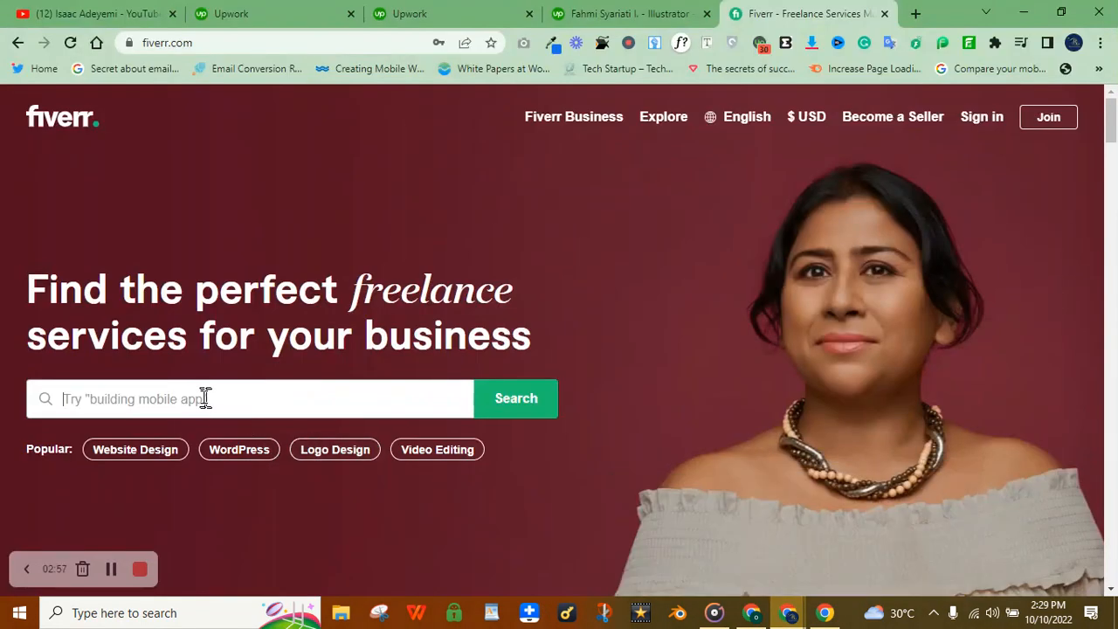
- Search Fiverr for "Content writer", looking over the suggested services before running the search
type("c")
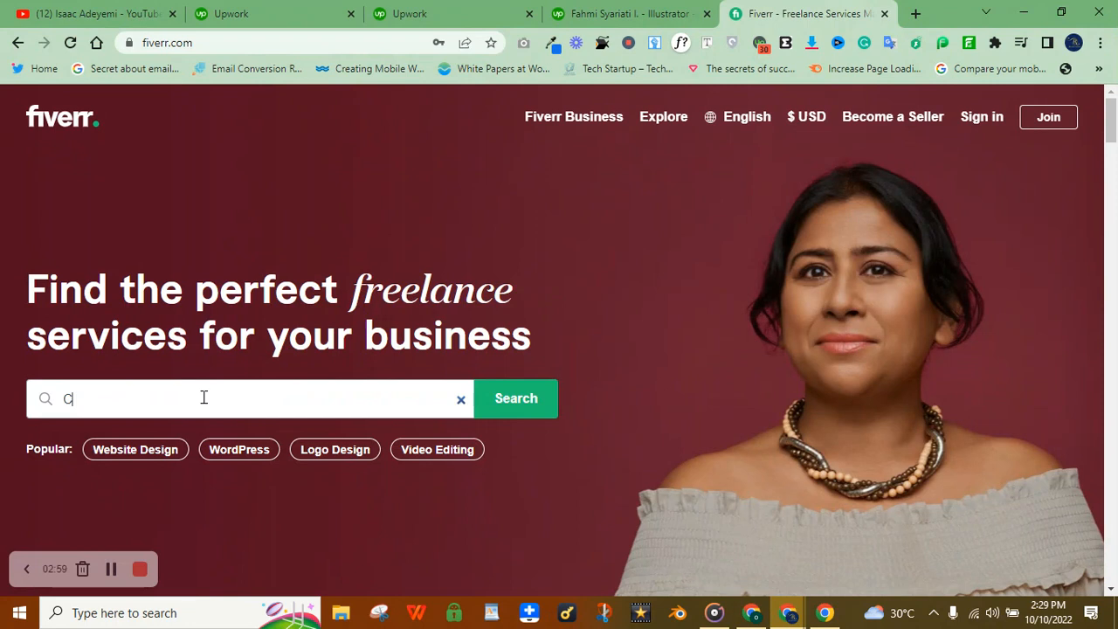
type("ontent ")
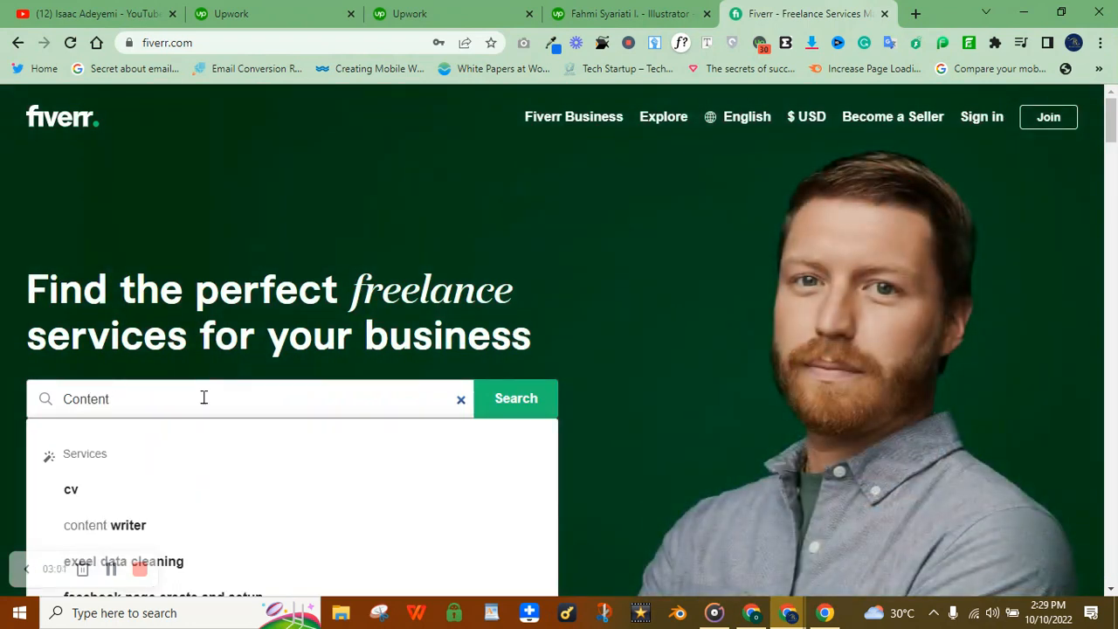
type("writer")
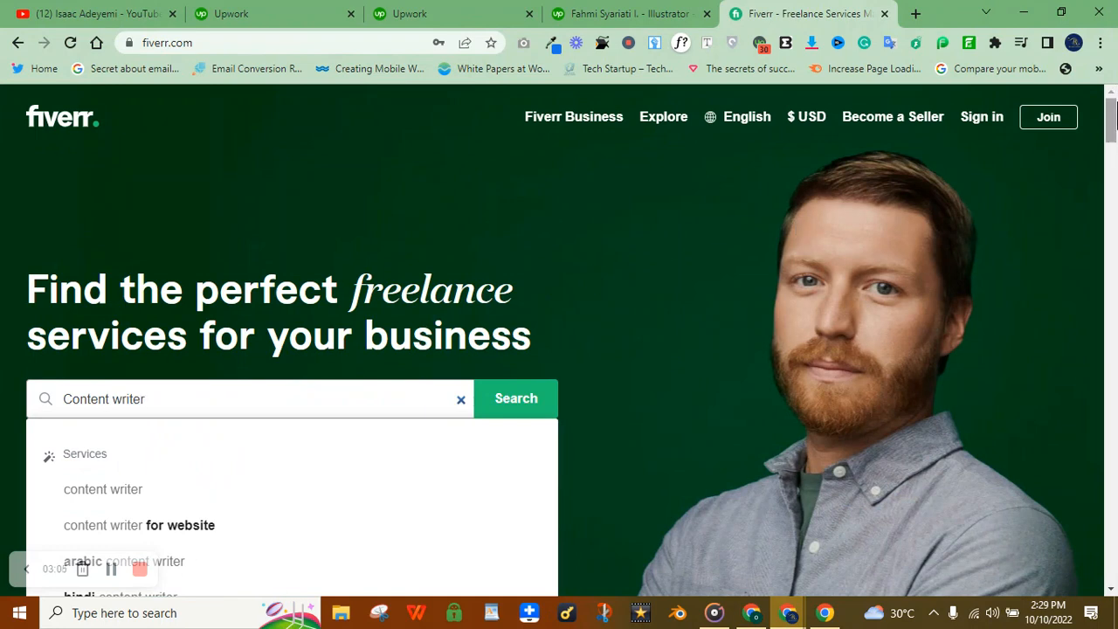
scroll(1112, 140, "down", 2)
left_click_drag(1115, 140, 1115, 140)
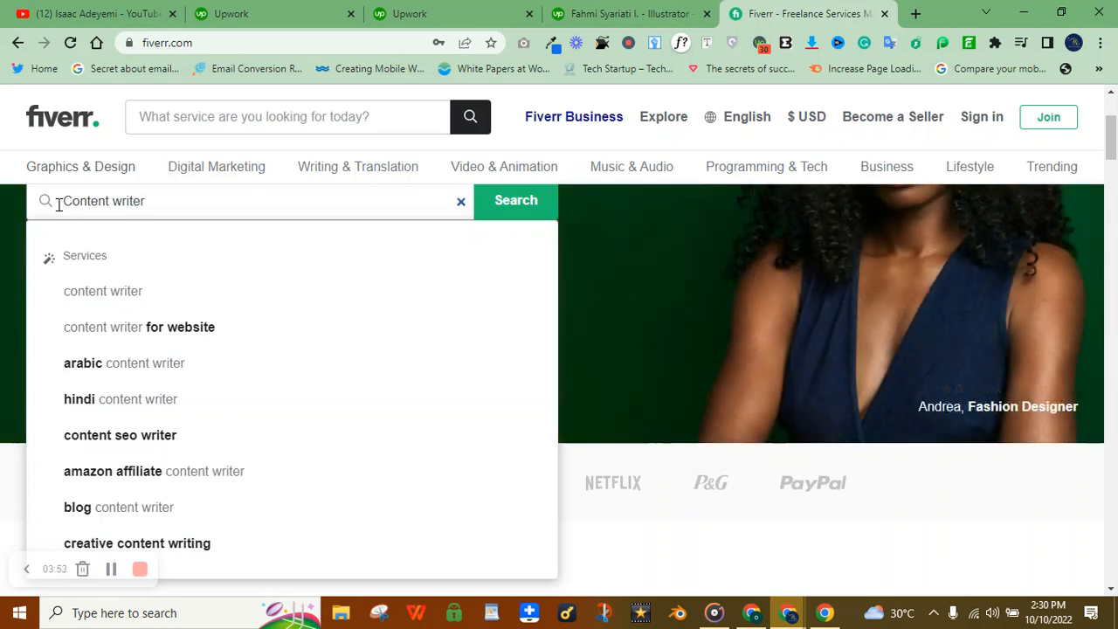
key("Return")
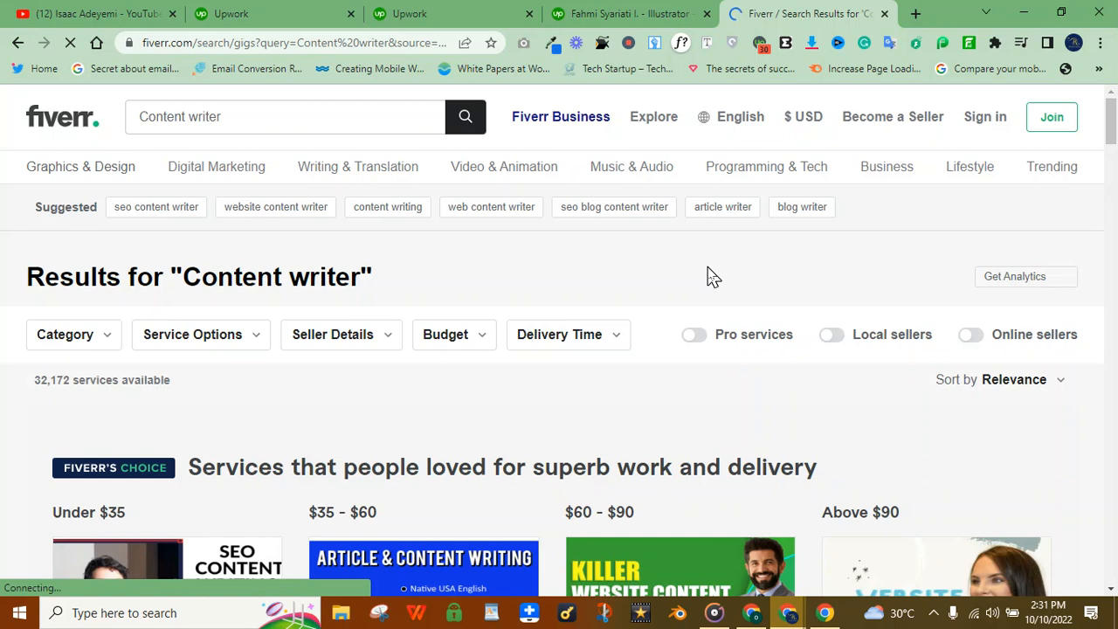
- Keep waiting for the unresponsive results page to load and look over the first content writer gigs
left_click_drag(1117, 140, 1117, 181)
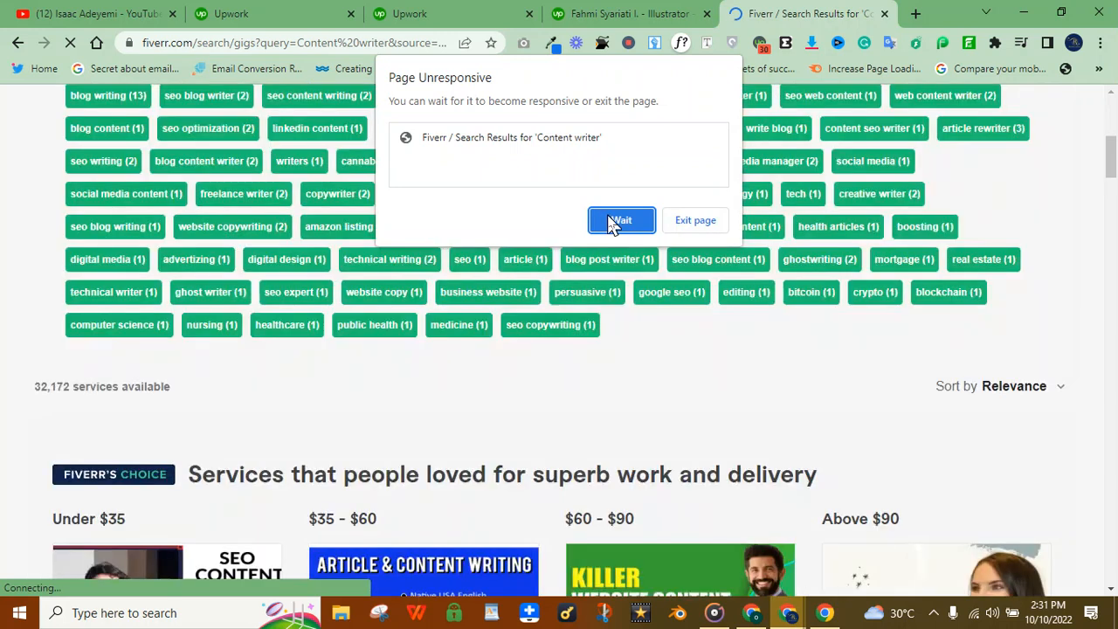
left_click(614, 222)
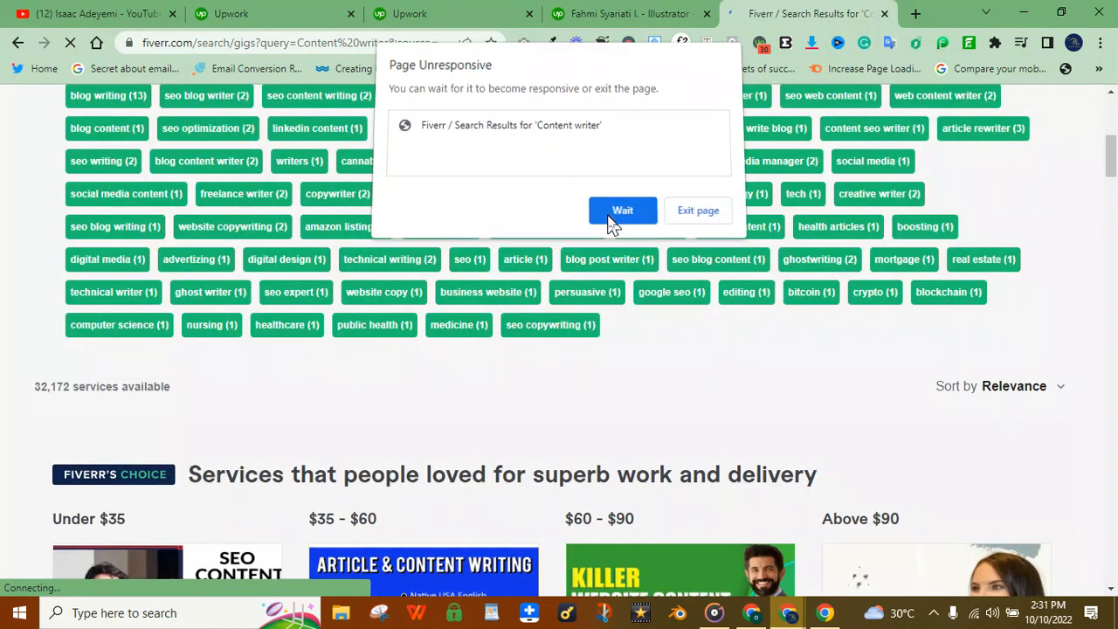
left_click(1110, 179)
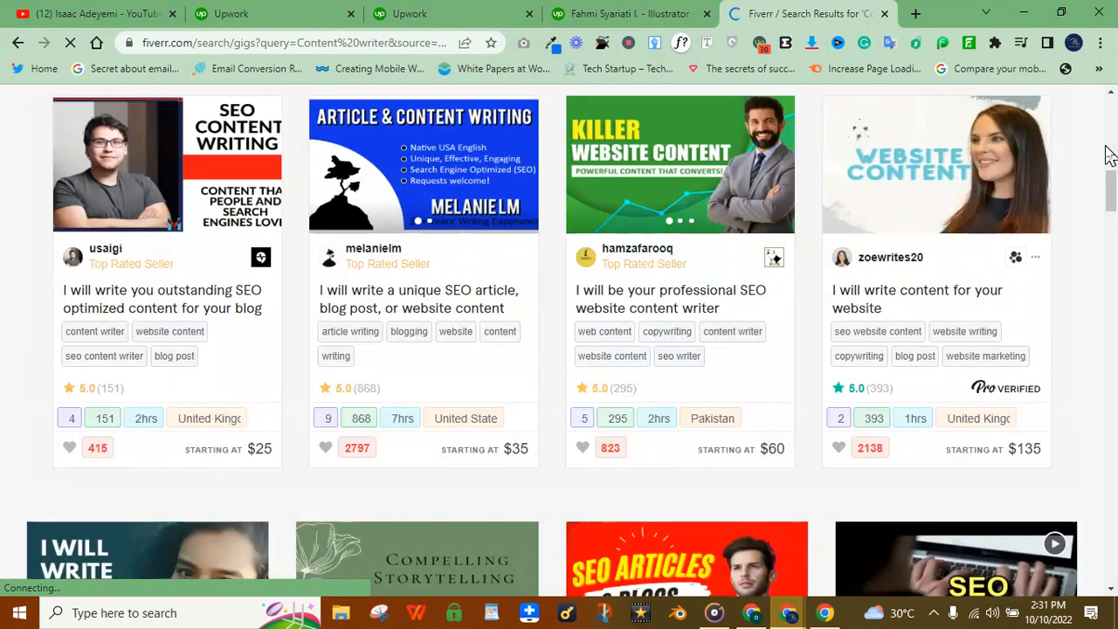
left_click(1109, 148)
left_click(1109, 127)
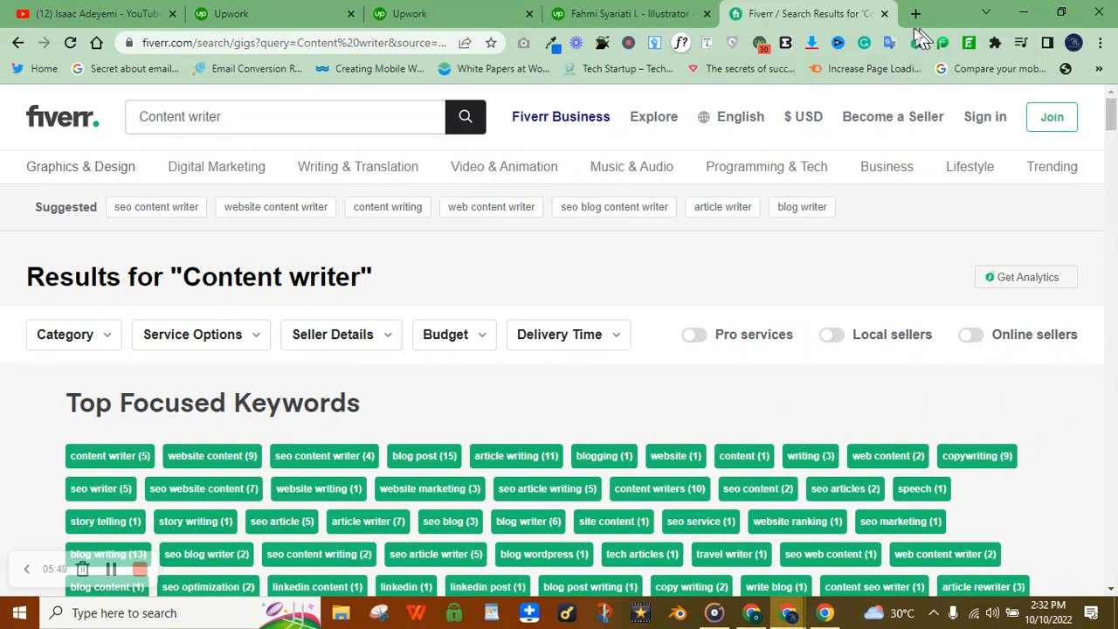
- Examine the Top Focused Keywords list for the "Content writer" results, including the content writer and website content keywords
mouse_move(1112, 127)
left_mouse_down()
mouse_move(1112, 159)
mouse_move(1113, 141)
left_mouse_up()
left_click_drag(45, 256, 740, 278)
mouse_move(1112, 144)
left_mouse_down()
mouse_move(1112, 102)
mouse_move(1112, 165)
mouse_move(1112, 107)
mouse_move(1112, 140)
left_mouse_up()
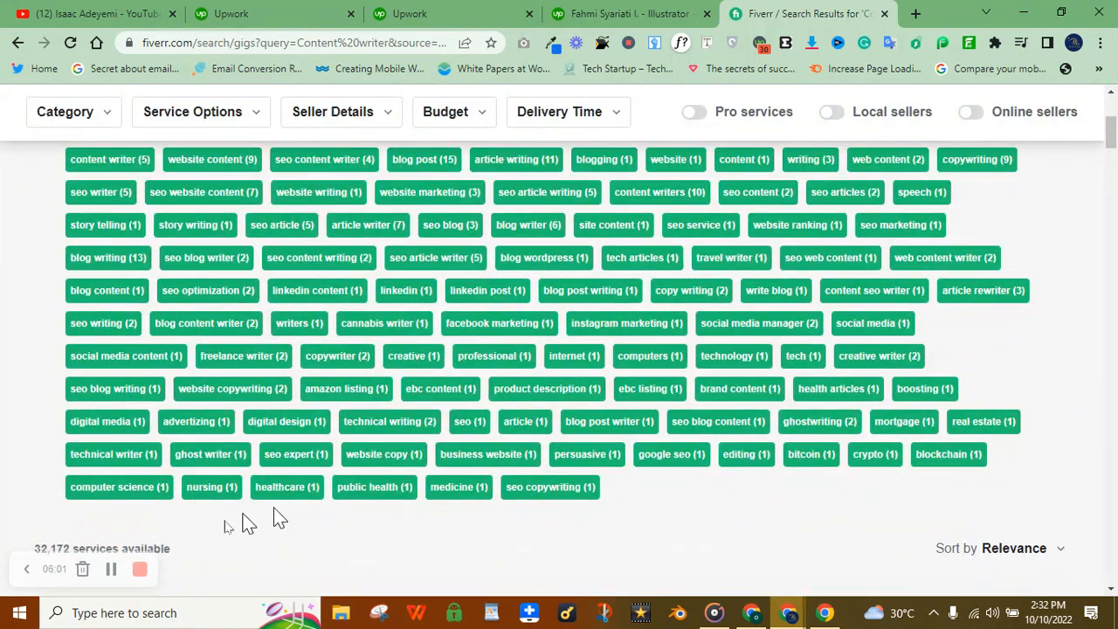
left_click_drag(1112, 156, 1112, 145)
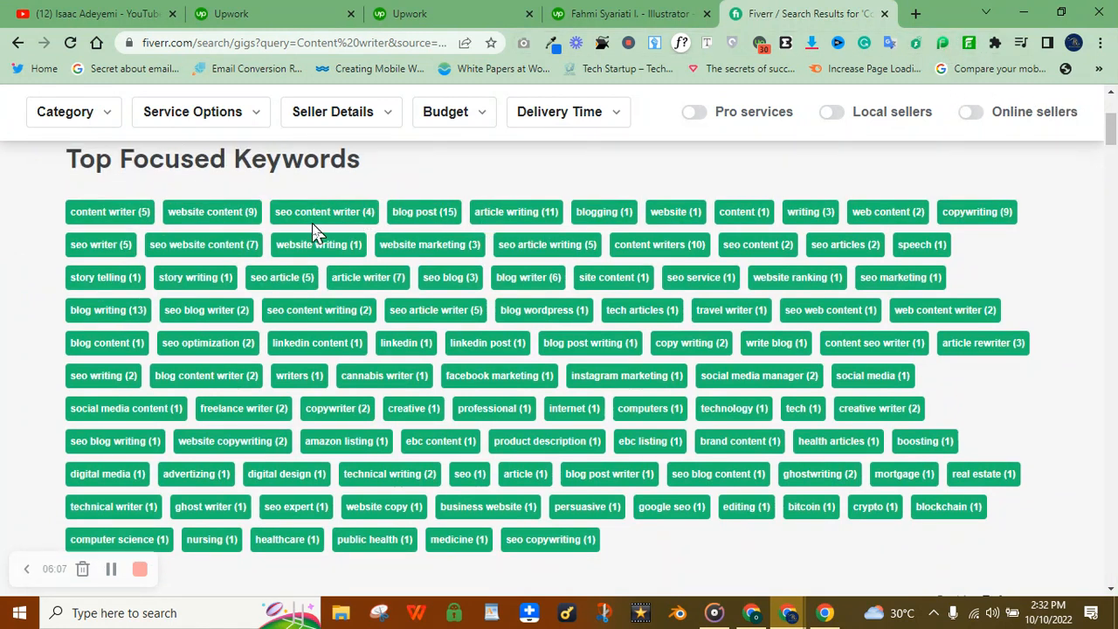
double_click(98, 217)
left_click(26, 230)
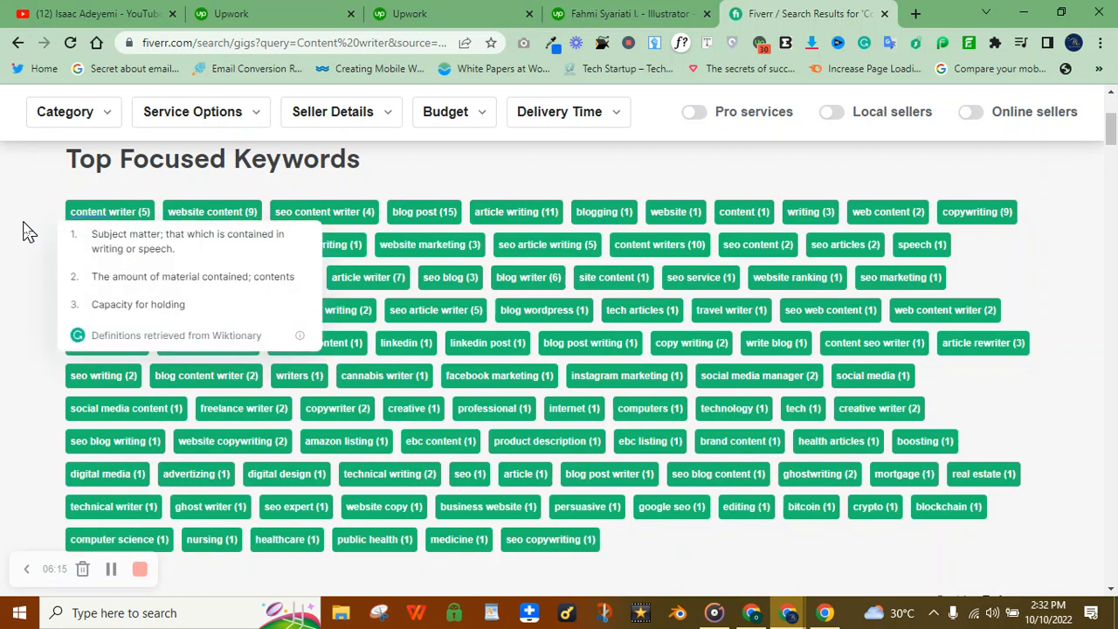
left_click(441, 164)
left_click_drag(92, 209, 95, 208)
left_click_drag(207, 209, 213, 209)
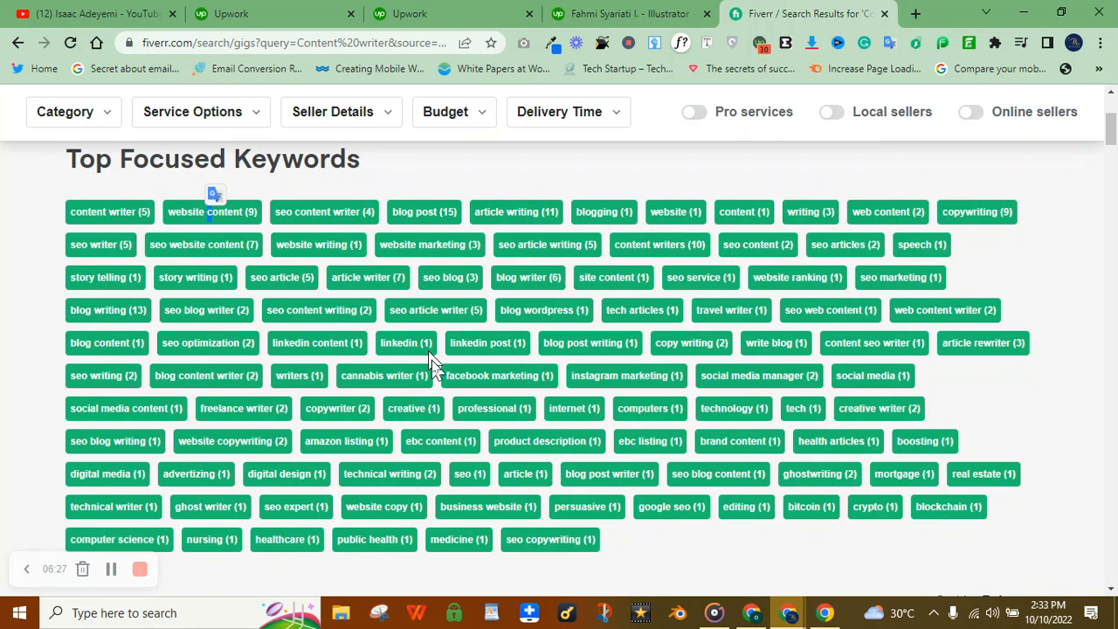
left_click(110, 212)
left_click(217, 211)
left_click_drag(1115, 134, 1115, 136)
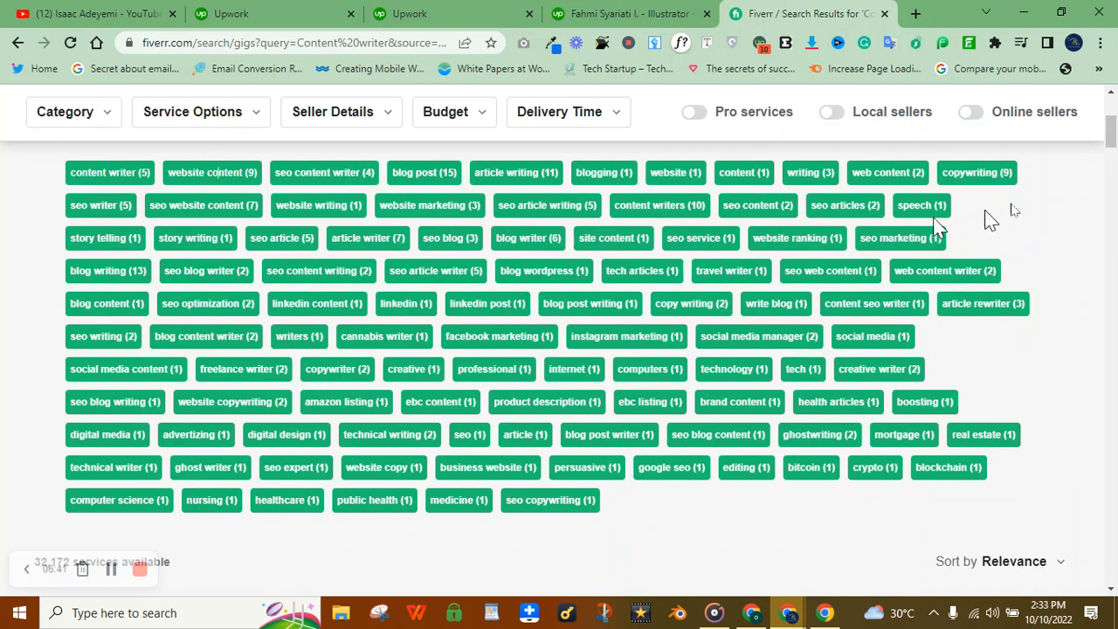
- Compare the titles, keyword tags and order figures on the top content writer gig cards against the Top Focused Keywords
left_click_drag(1114, 141, 1115, 176)
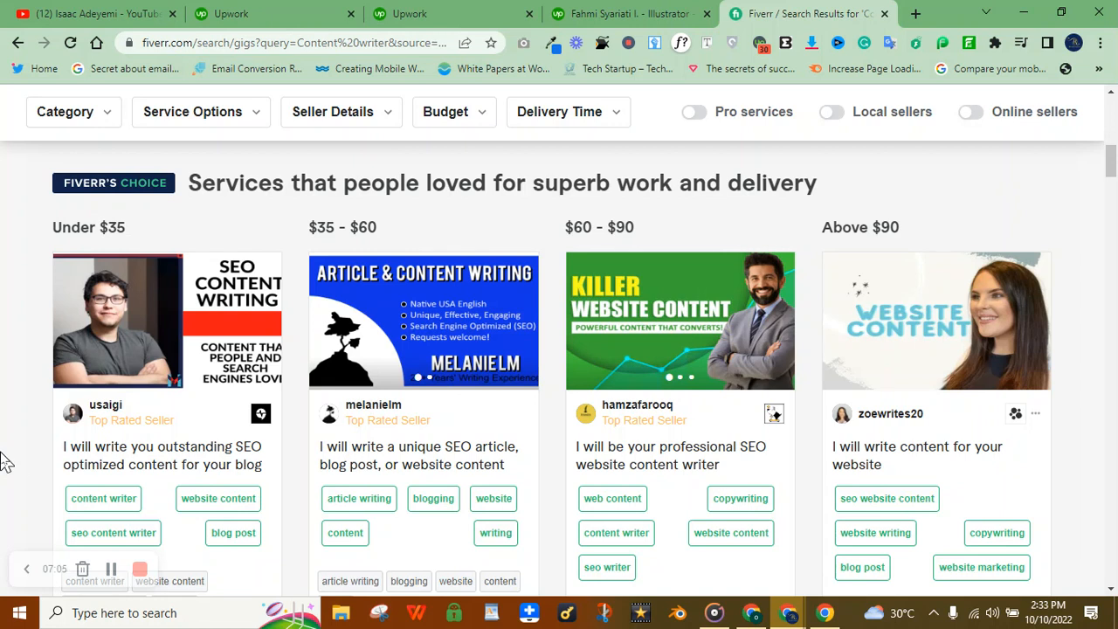
mouse_move(1113, 164)
left_mouse_down()
mouse_move(1114, 188)
mouse_move(1094, 146)
mouse_move(1111, 166)
left_mouse_up()
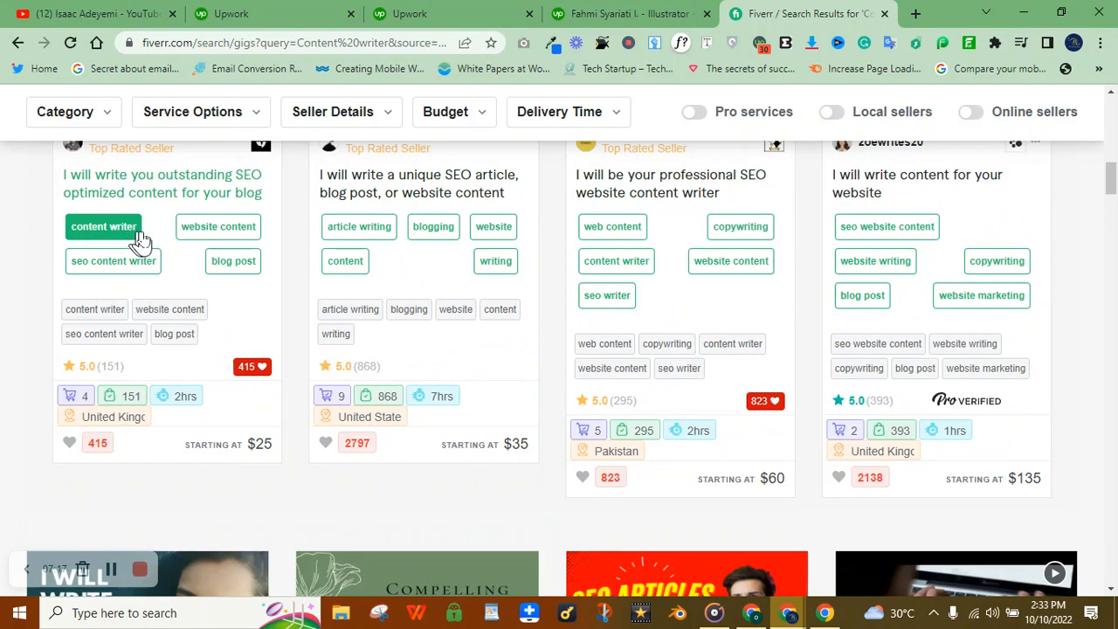
left_click_drag(1116, 186, 1116, 213)
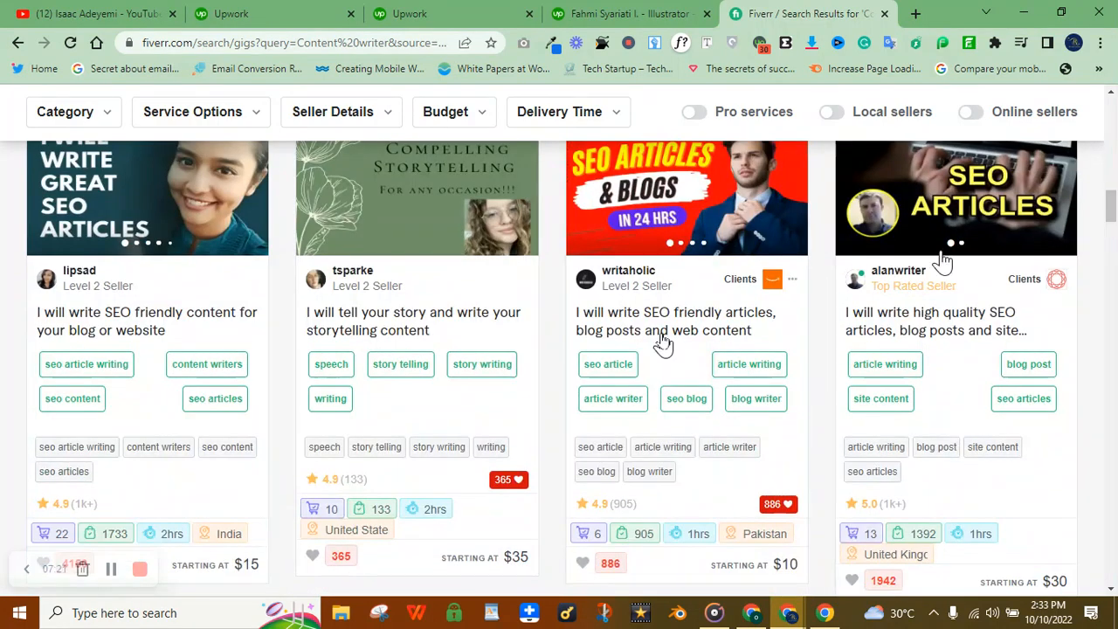
left_click_drag(1111, 206, 1114, 171)
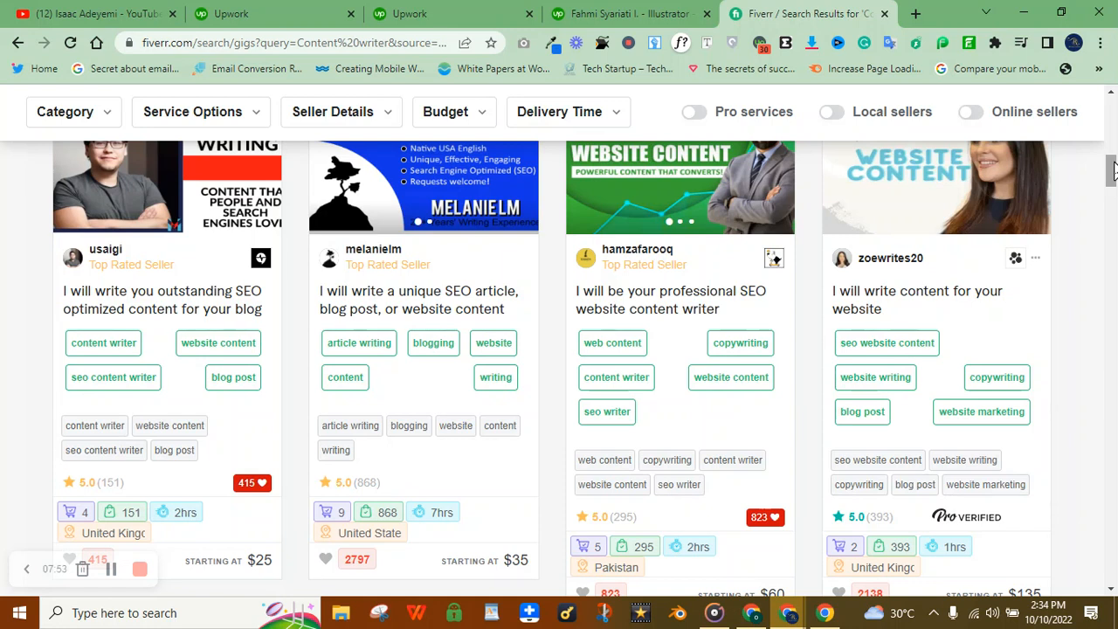
scroll(1111, 171, "up", 1)
scroll(1111, 172, "up", 5)
scroll(1111, 171, "down", 2)
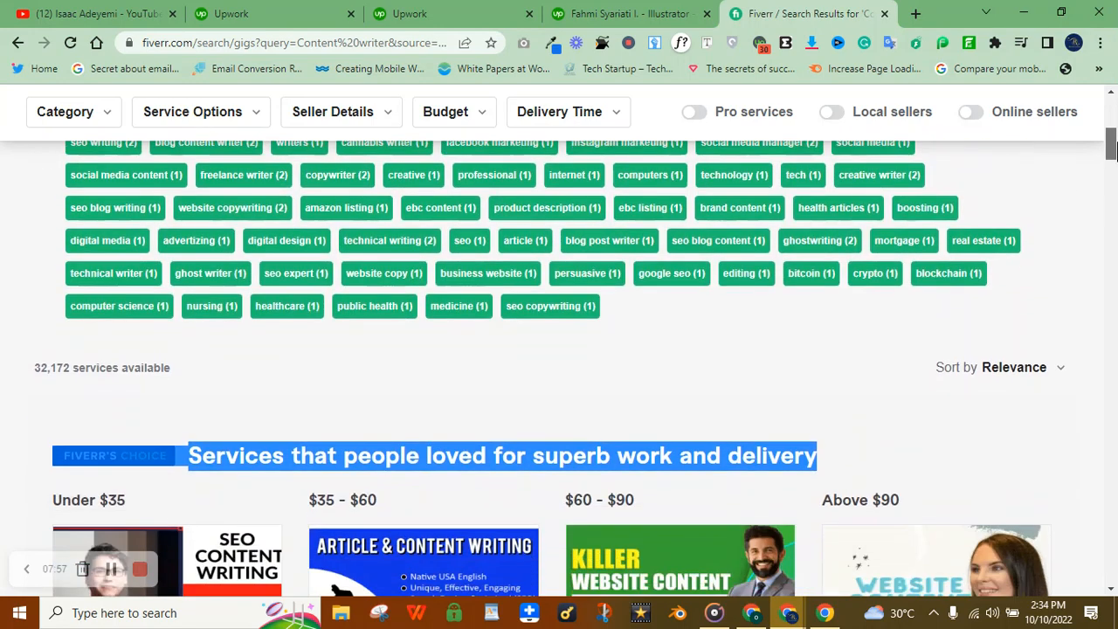
scroll(1112, 149, "up", 3)
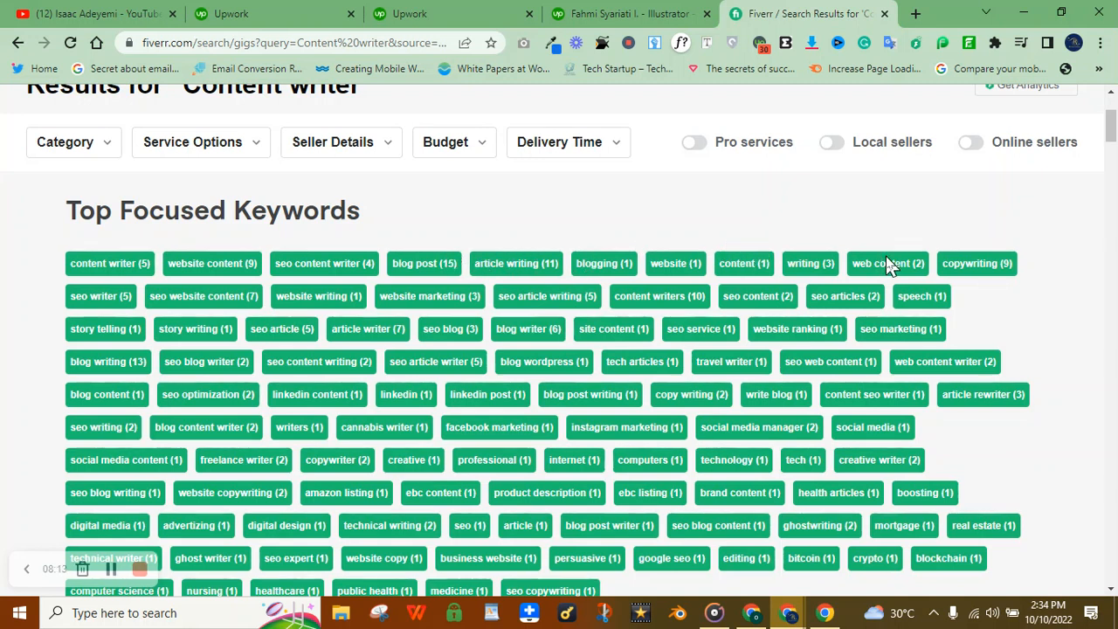
left_click_drag(1114, 133, 1113, 109)
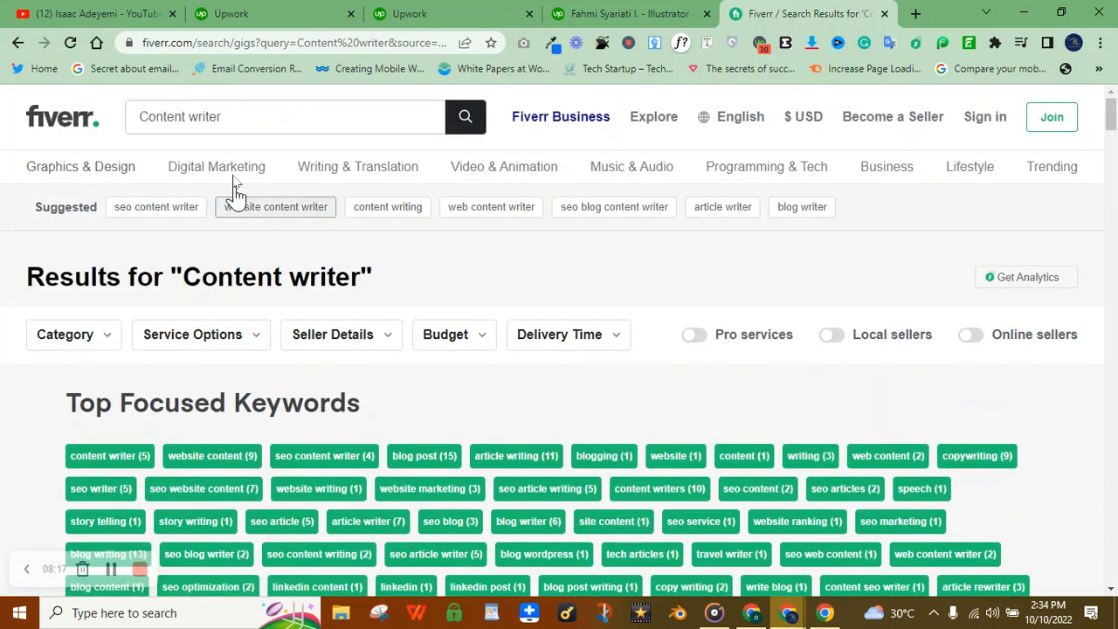
- Review the search suggestions offered for "Content writer", then look again at the Top Focused Keywords list
left_click(257, 117)
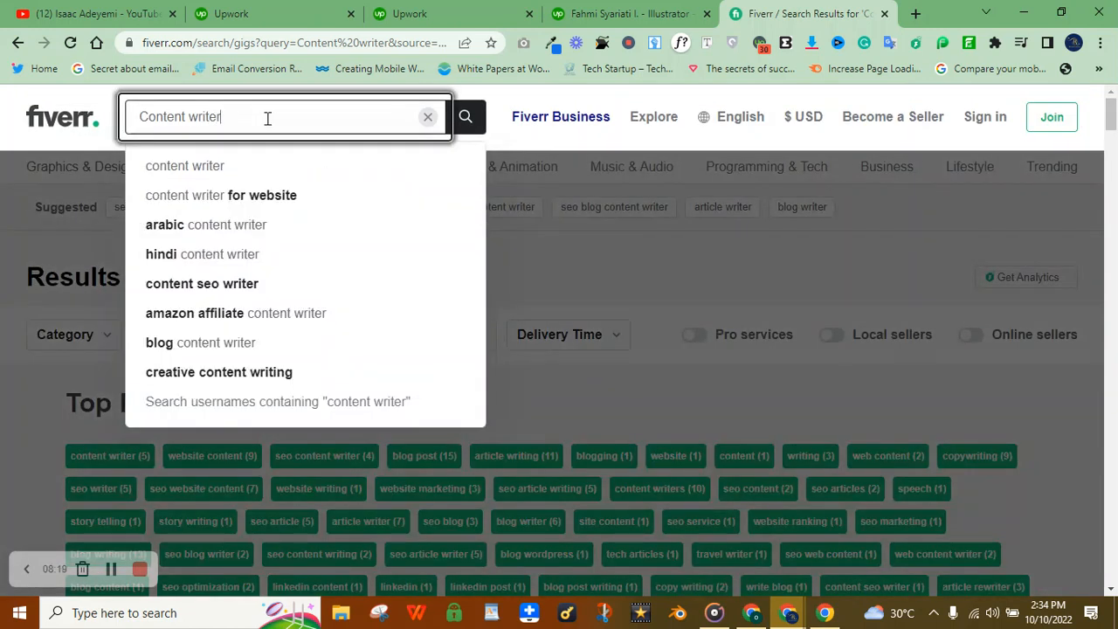
left_click(705, 295)
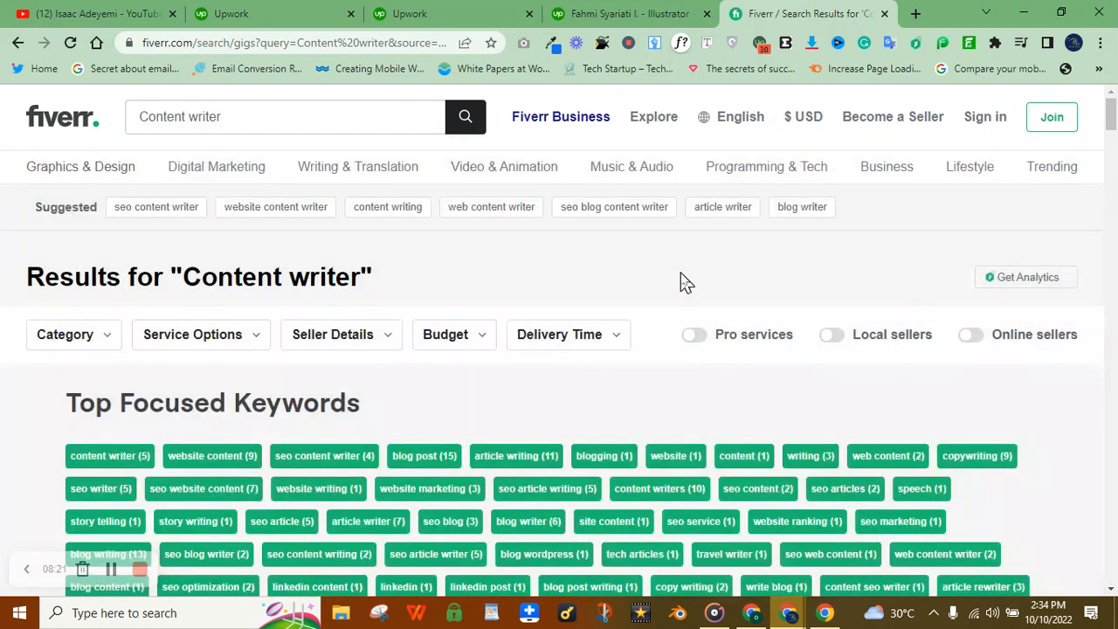
left_click(142, 116)
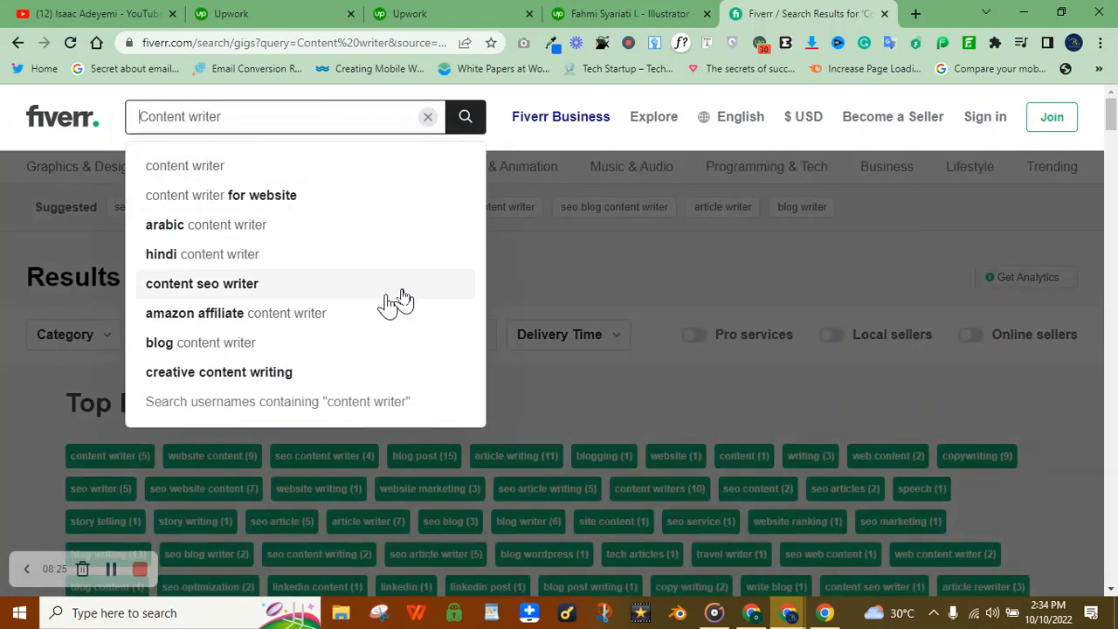
left_click(589, 222)
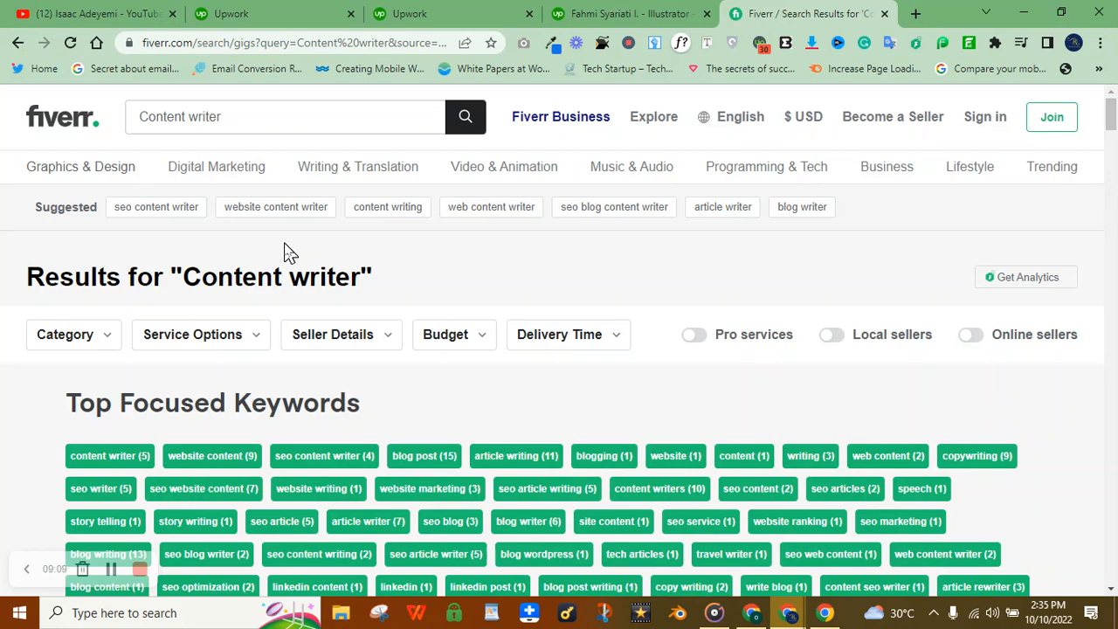
mouse_move(1114, 117)
left_mouse_down()
mouse_move(1113, 194)
mouse_move(1111, 127)
left_mouse_up()
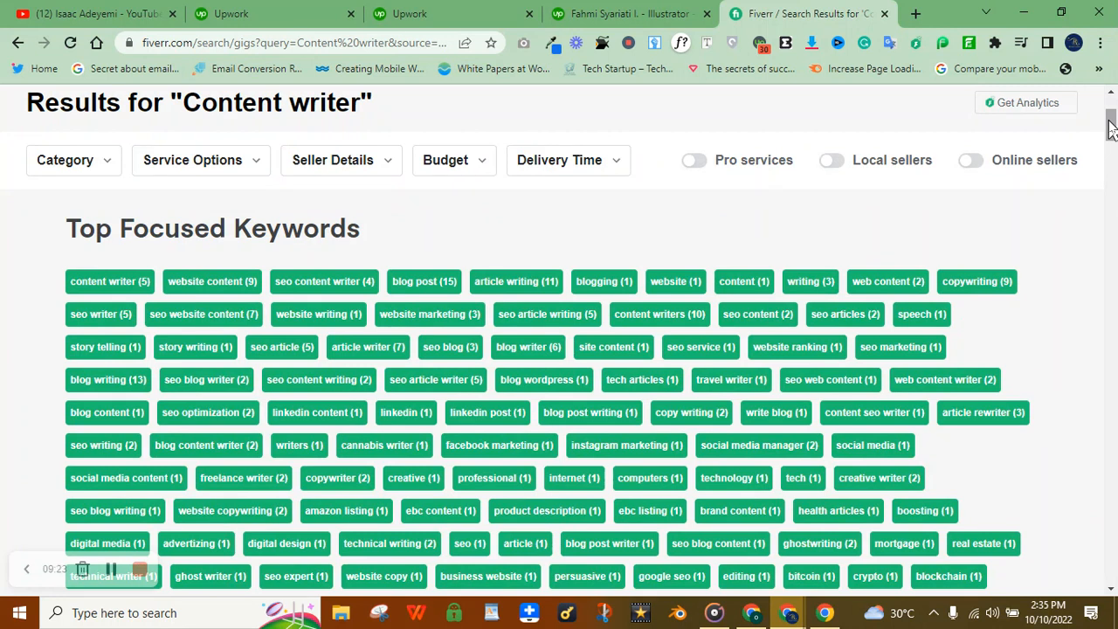
mouse_move(1110, 124)
left_mouse_down()
mouse_move(1112, 150)
mouse_move(1112, 128)
left_mouse_up()
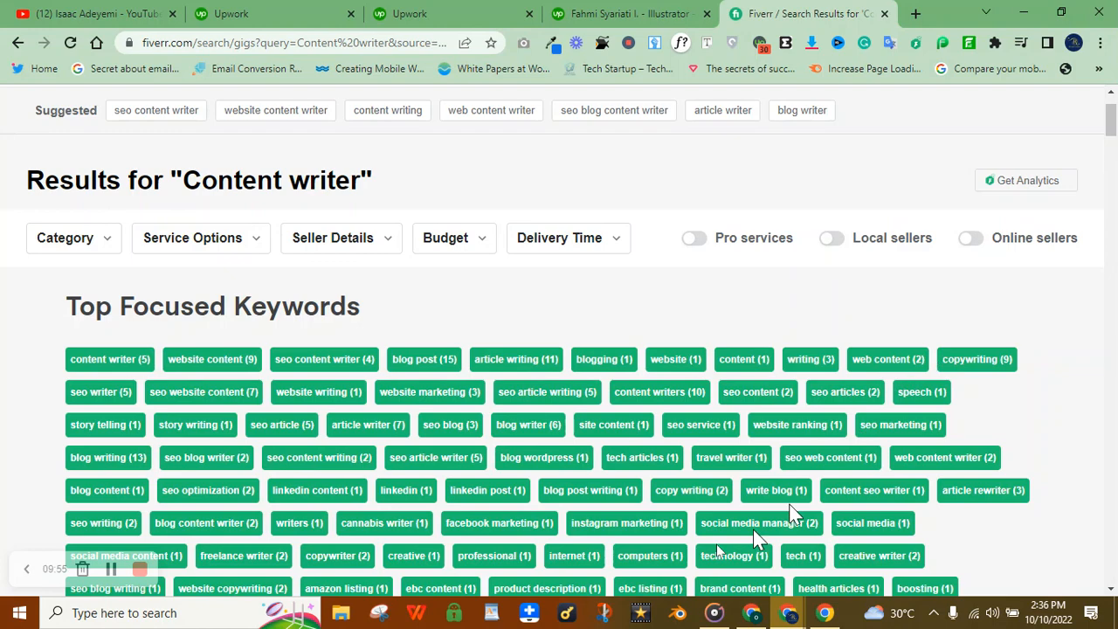
- Compare the keyword tags, order figures, seller countries and starting prices on the first two rows of content writer gigs
left_click(1117, 190)
left_click(1117, 190)
left_click_drag(1117, 189, 1115, 227)
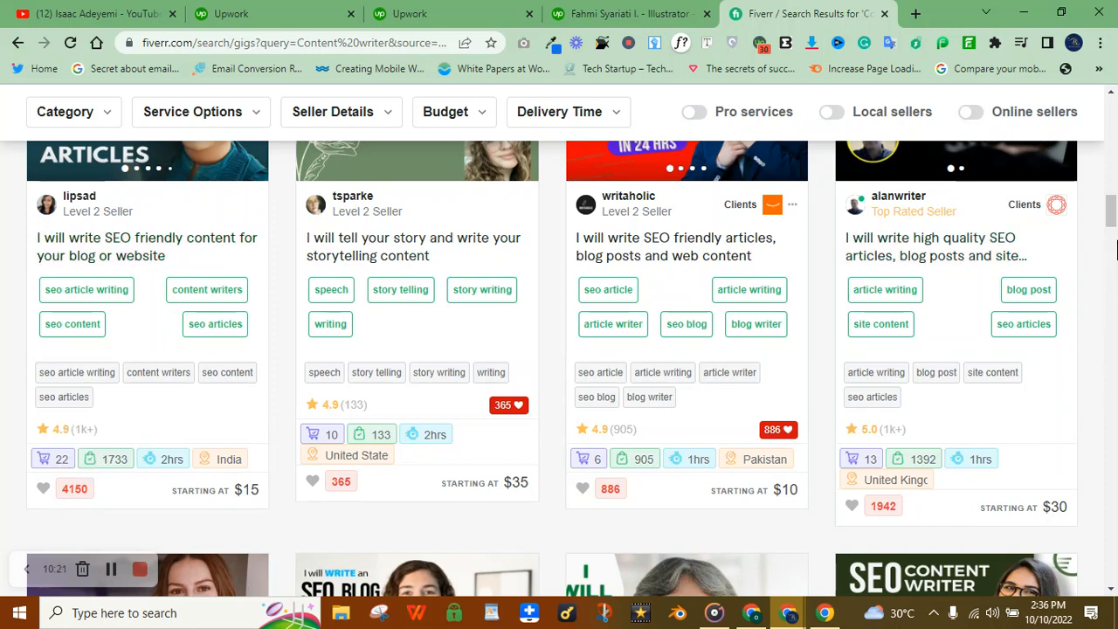
left_click(1112, 234)
left_click_drag(1112, 235, 1111, 209)
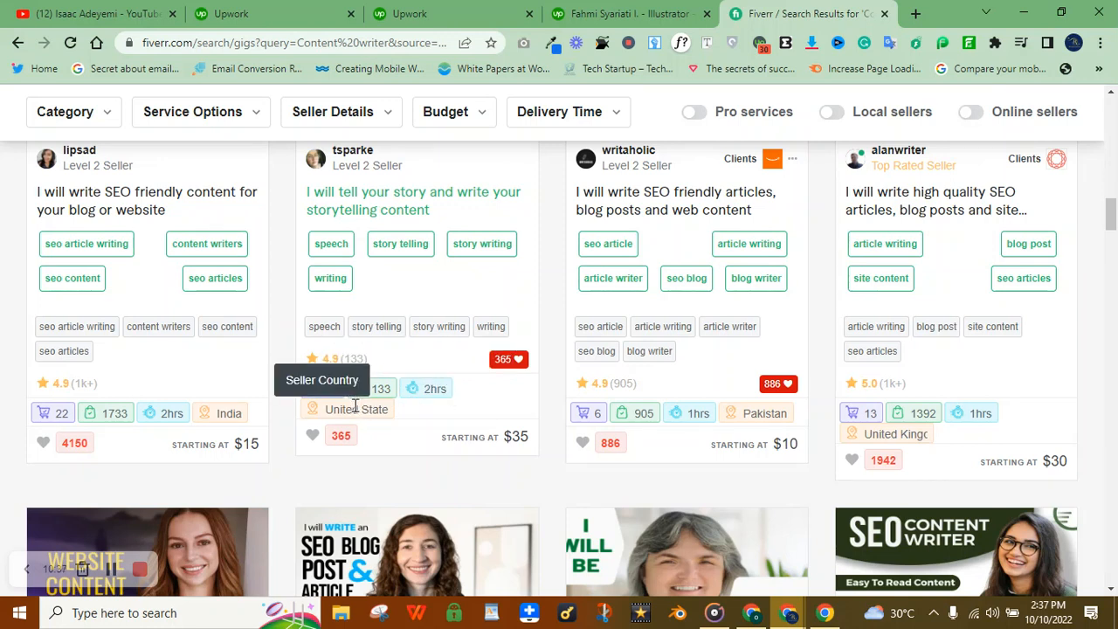
scroll(356, 408, "down", 3)
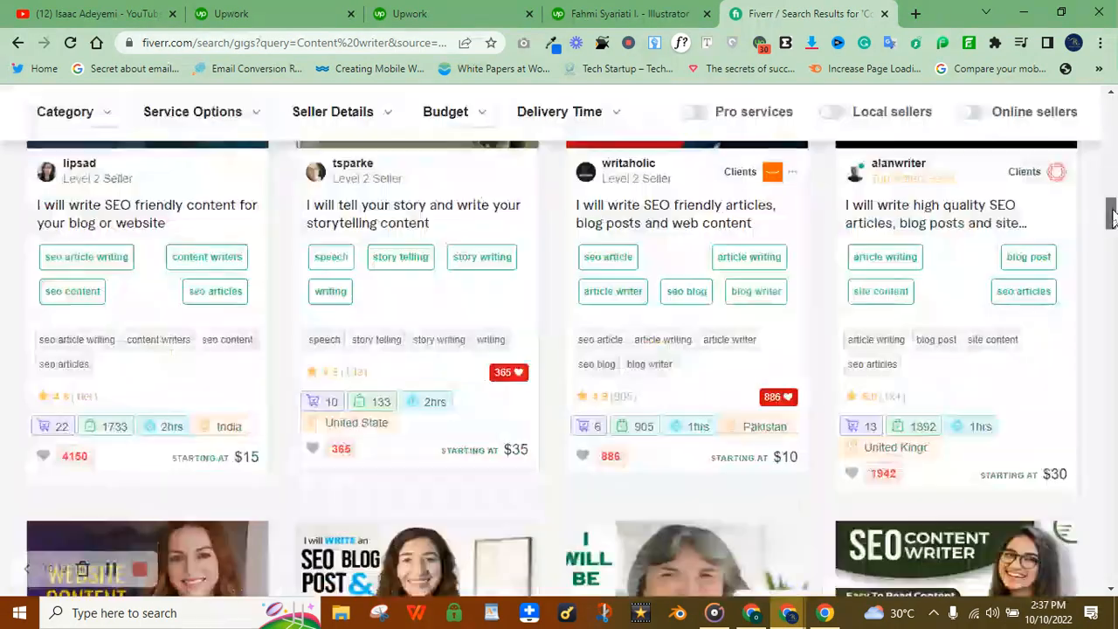
left_click_drag(1112, 227, 1113, 181)
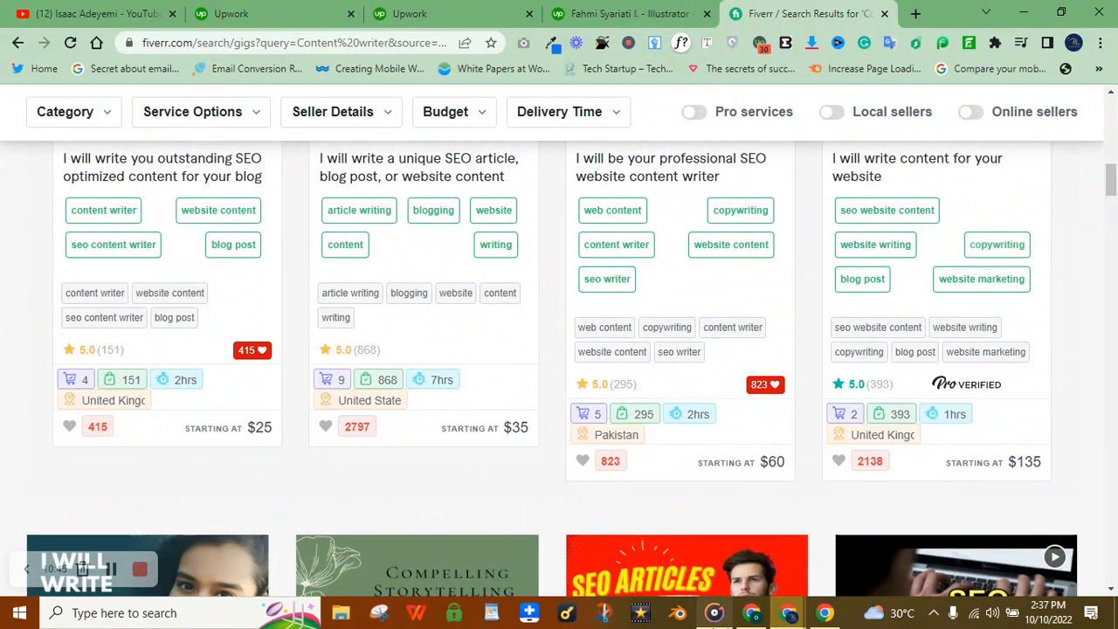
- Switch to the published Google Docs plan for the content writing gig and review its Gig Ideas list
mouse_move(789, 613)
left_click(852, 558)
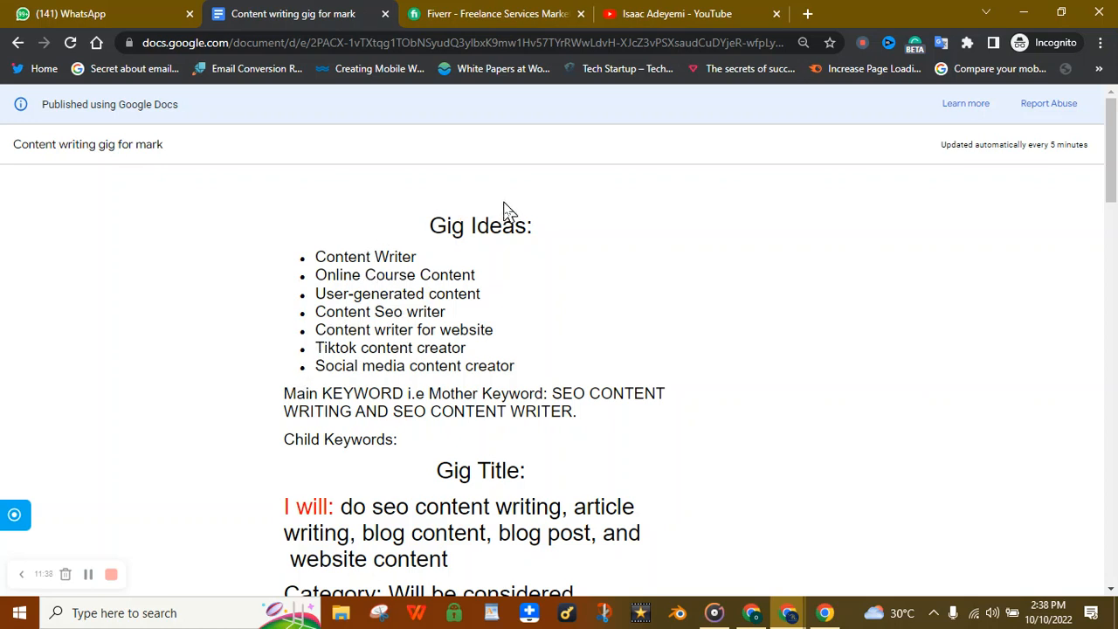
left_click_drag(432, 225, 536, 235)
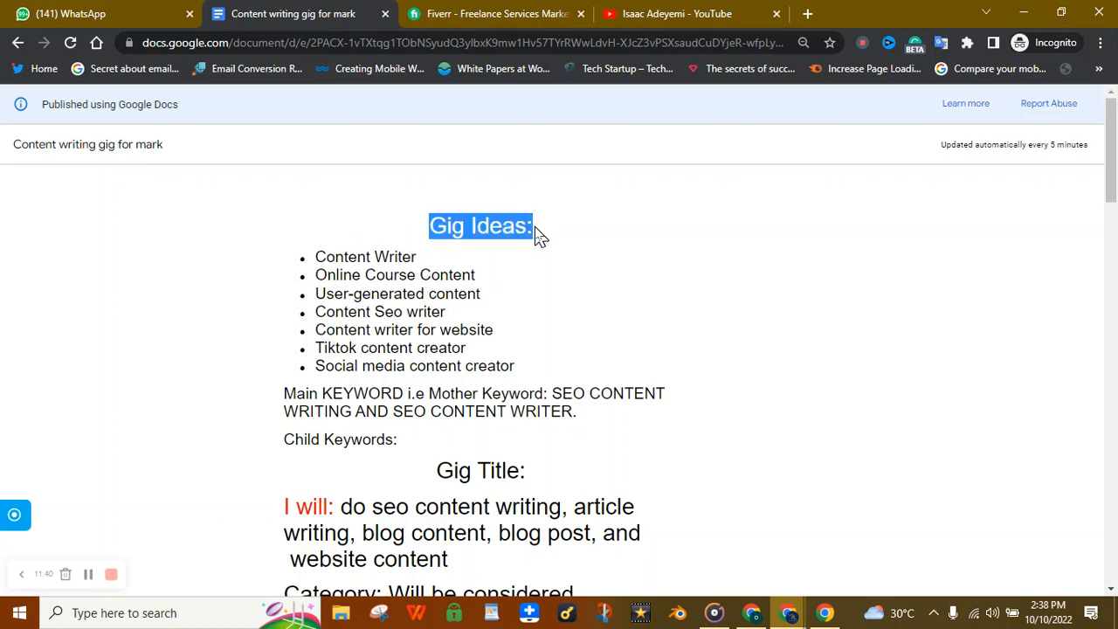
left_click(406, 295)
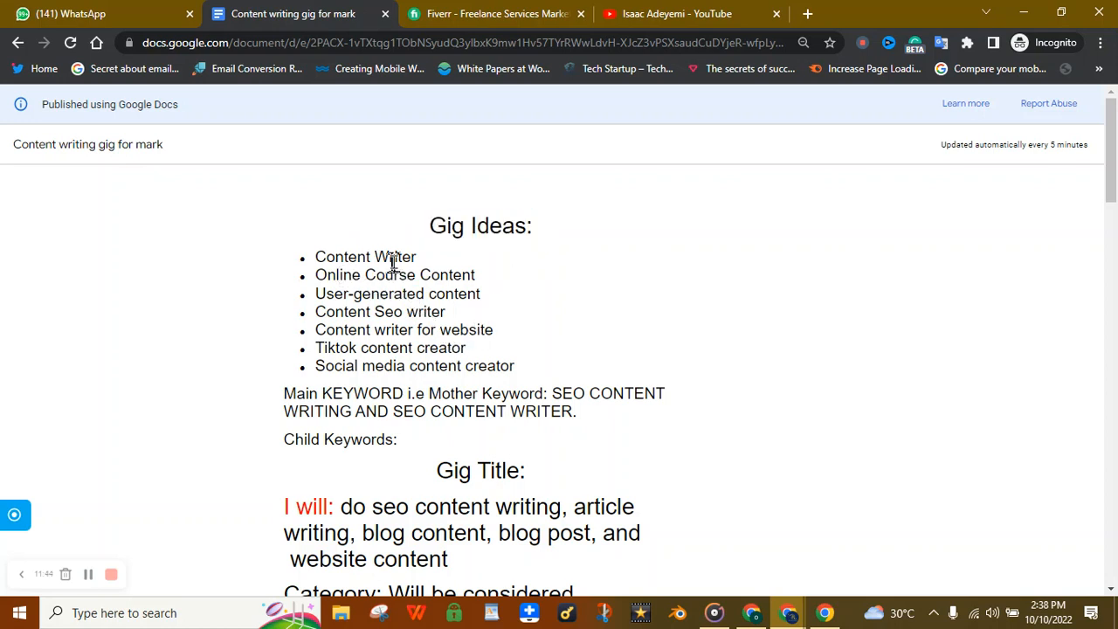
left_click_drag(326, 257, 335, 257)
left_click(317, 275)
left_click(356, 328)
left_click_drag(317, 347, 493, 371)
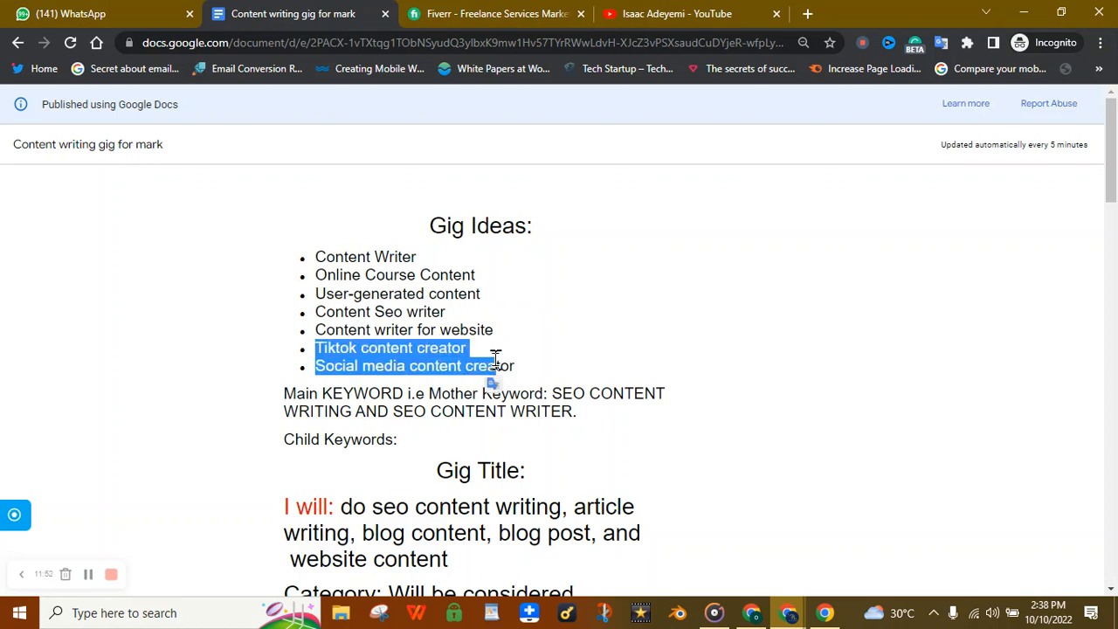
left_click(741, 320)
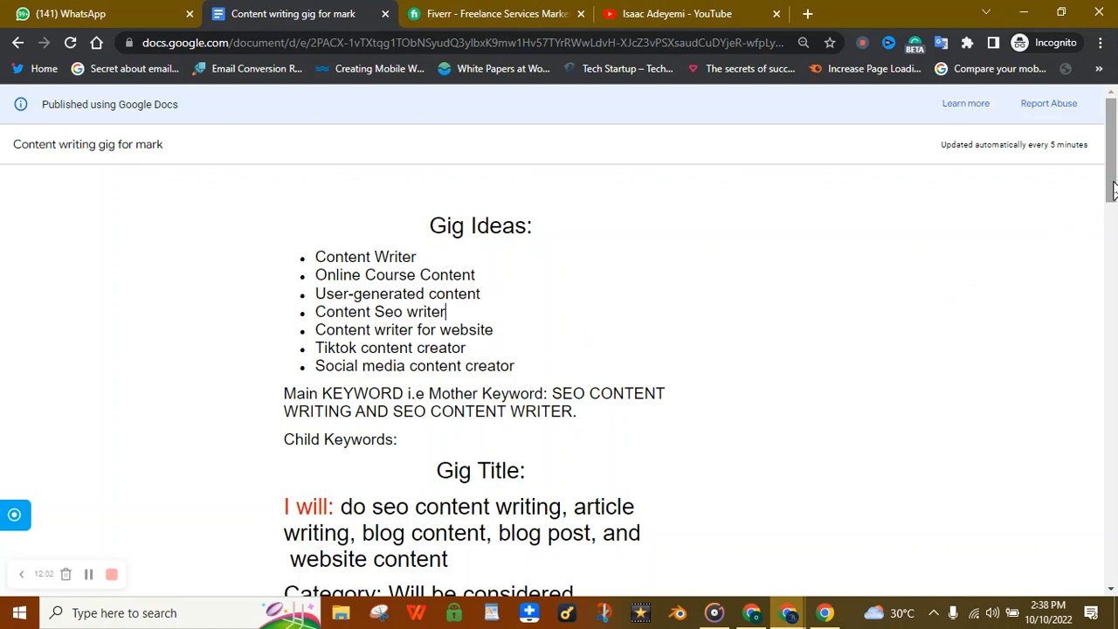
- Review the main keyword line in the plan and compare it with "seo content writing" in the gig title
left_click_drag(1114, 183, 1113, 203)
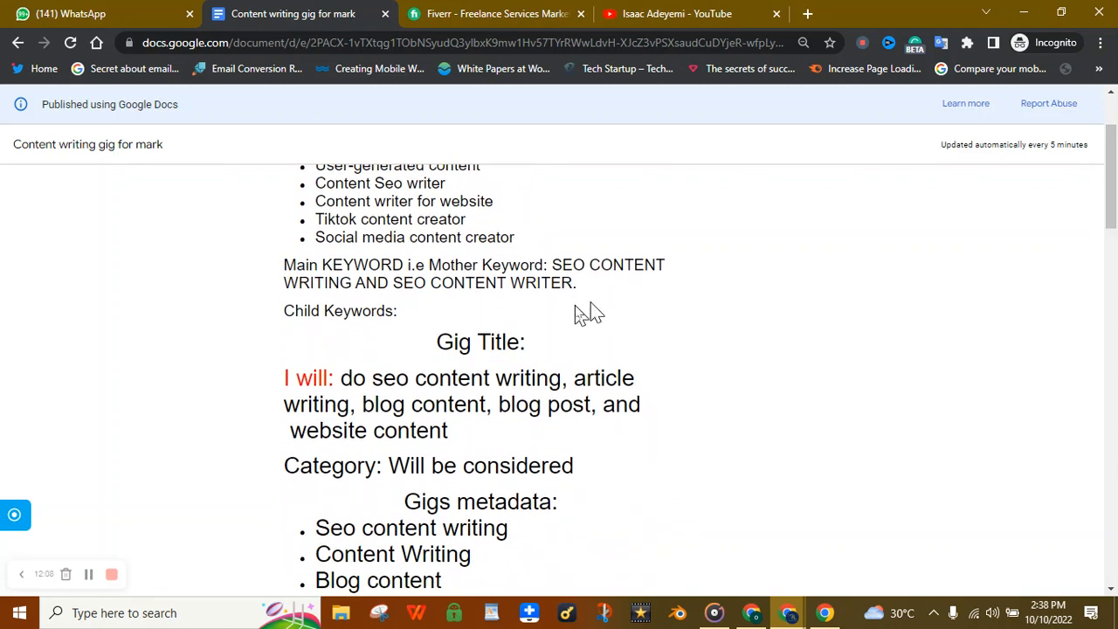
double_click(328, 264)
left_click(504, 282)
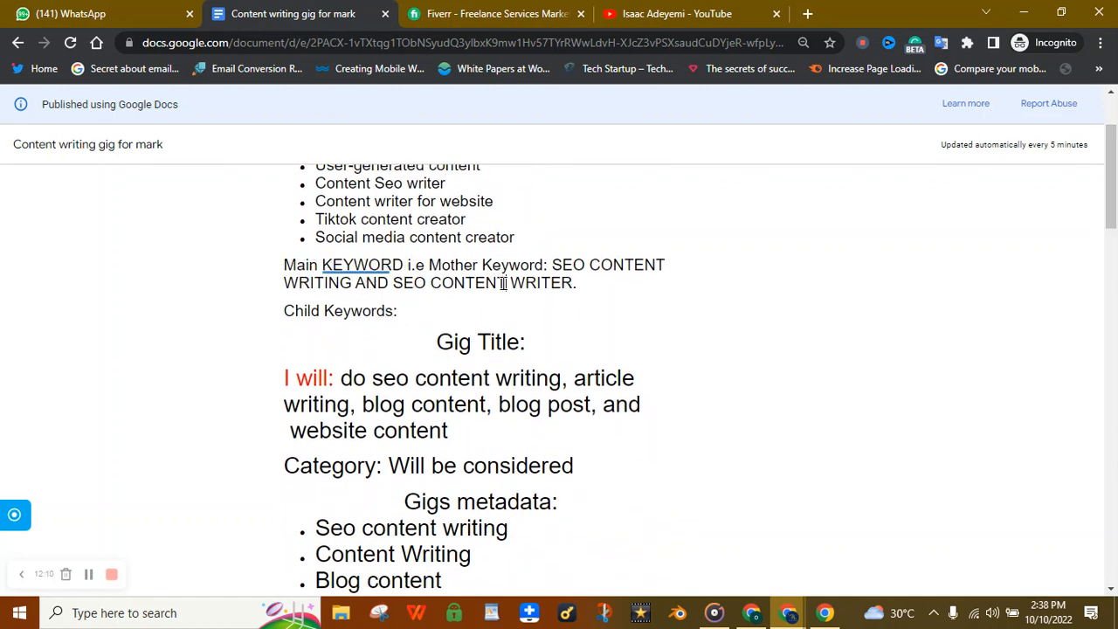
left_click(418, 262)
left_click_drag(342, 382, 568, 376)
left_click(399, 380)
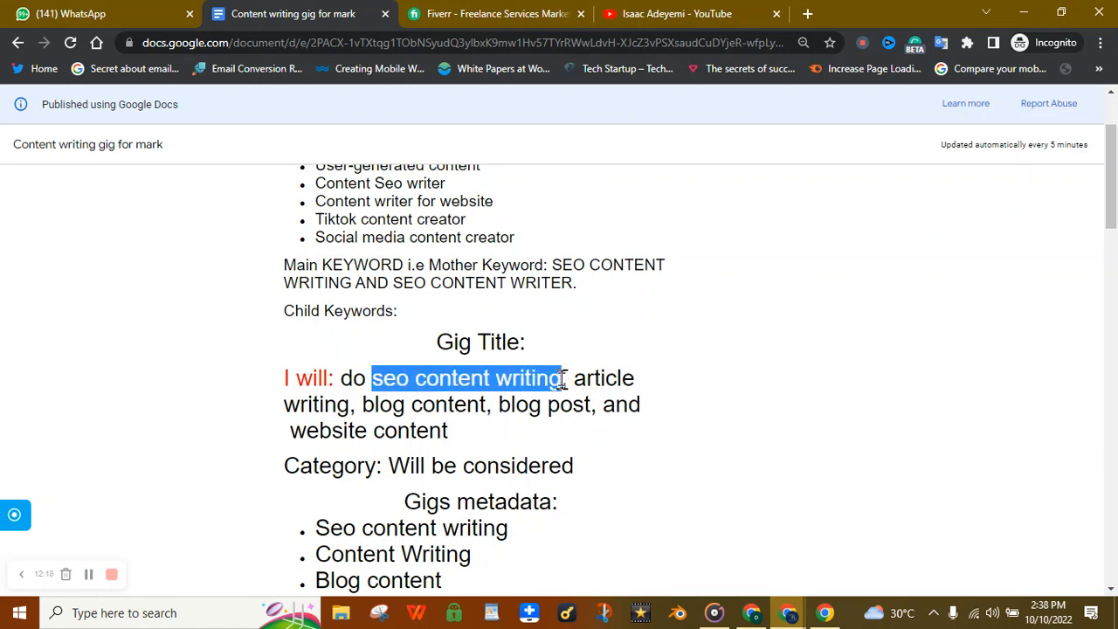
left_click(449, 379)
left_click_drag(417, 379, 562, 379)
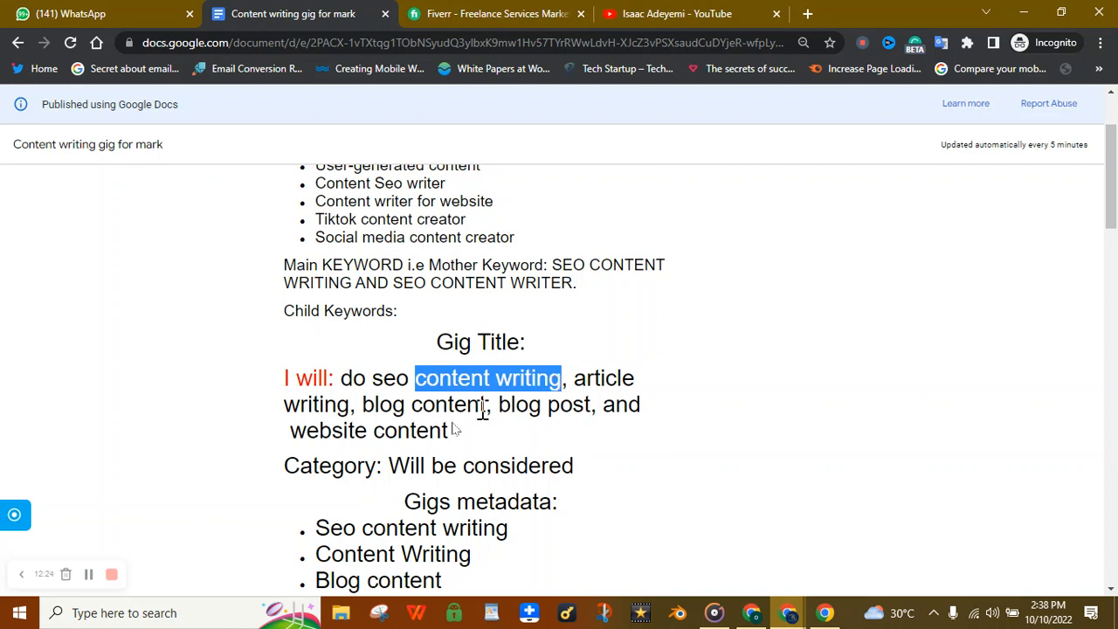
left_click(88, 574)
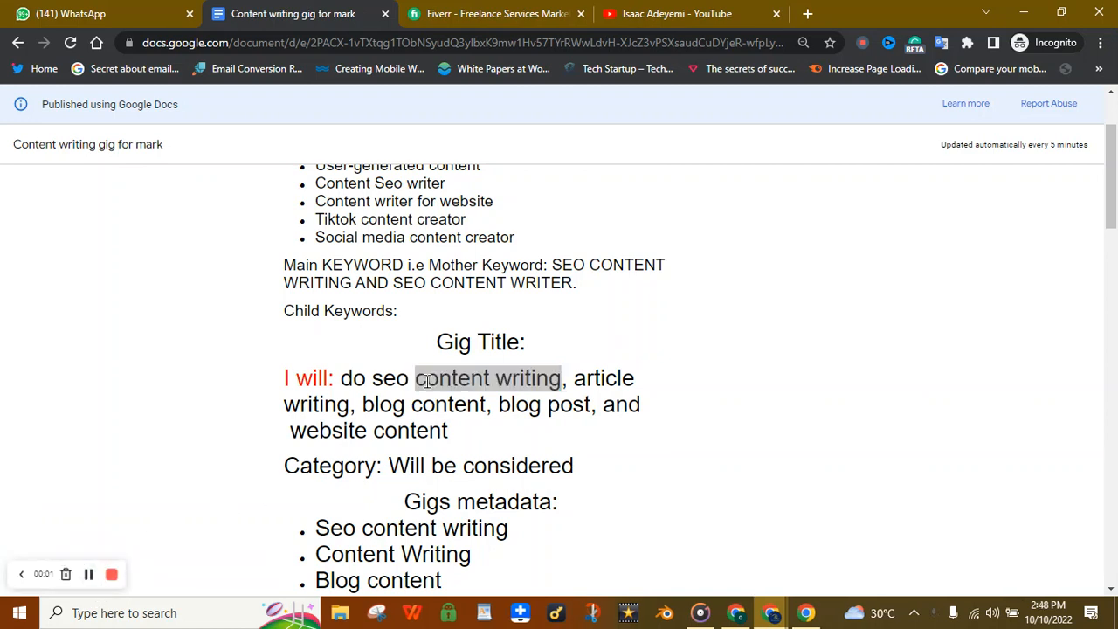
- Examine the gig title phrase by phrase, including "article writing" and "blog content", to see how the keywords are combined
left_click(372, 379)
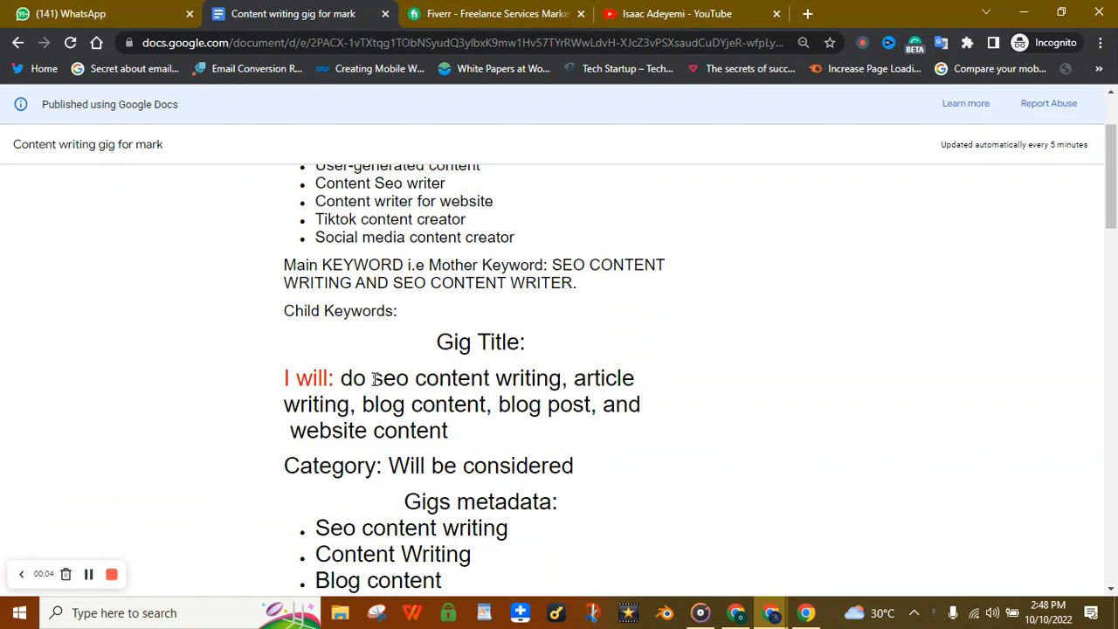
left_click(386, 379)
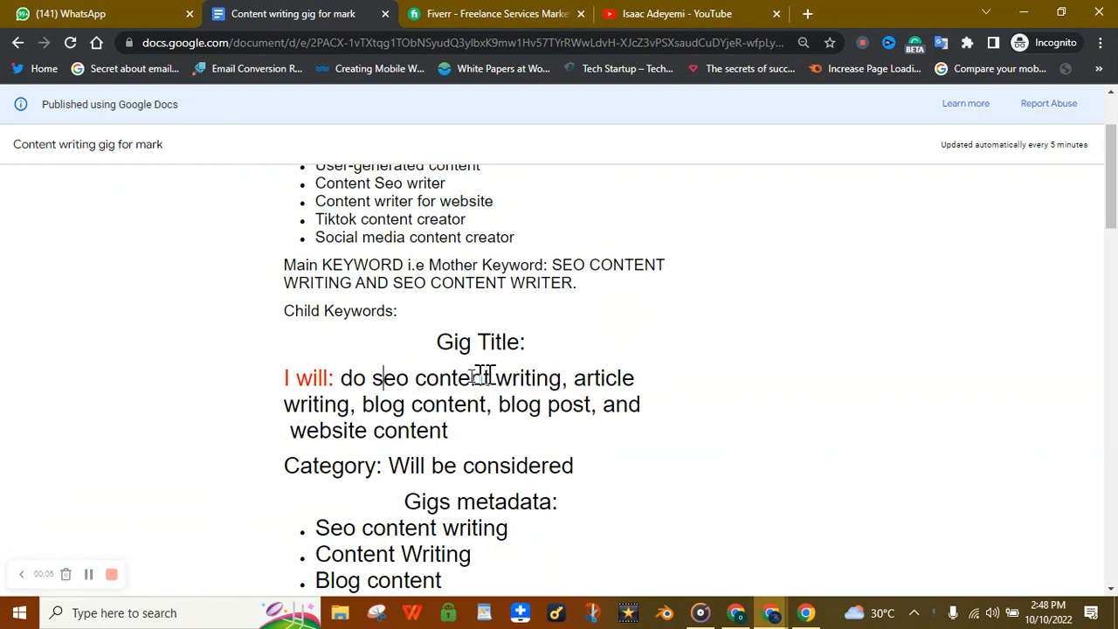
left_click_drag(368, 378, 545, 403)
left_click(416, 377)
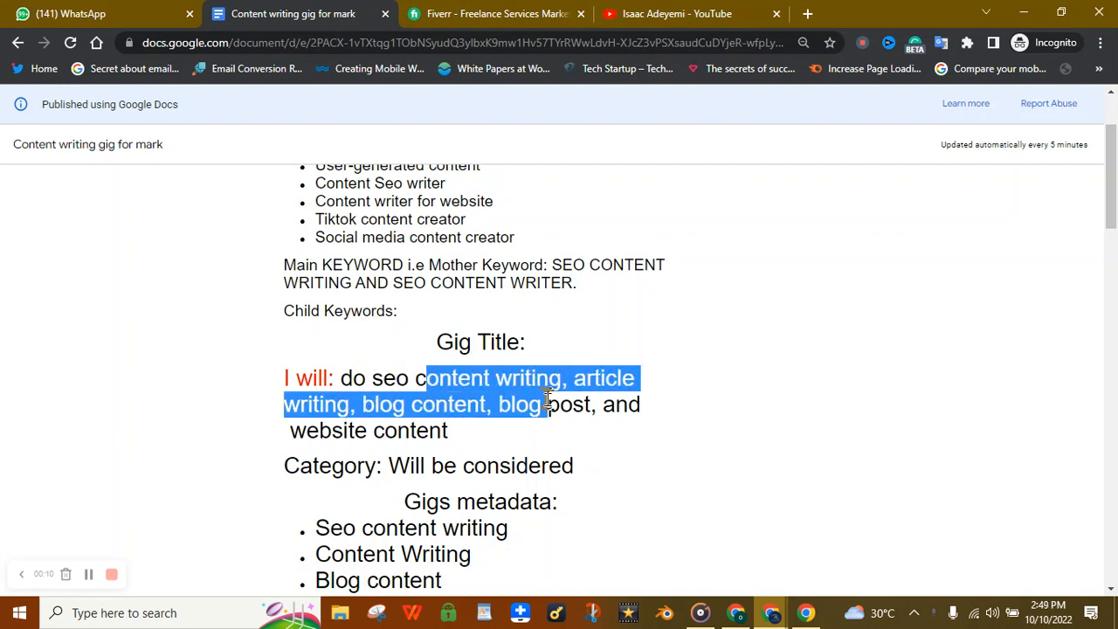
left_click(590, 375)
left_click_drag(573, 377, 348, 407)
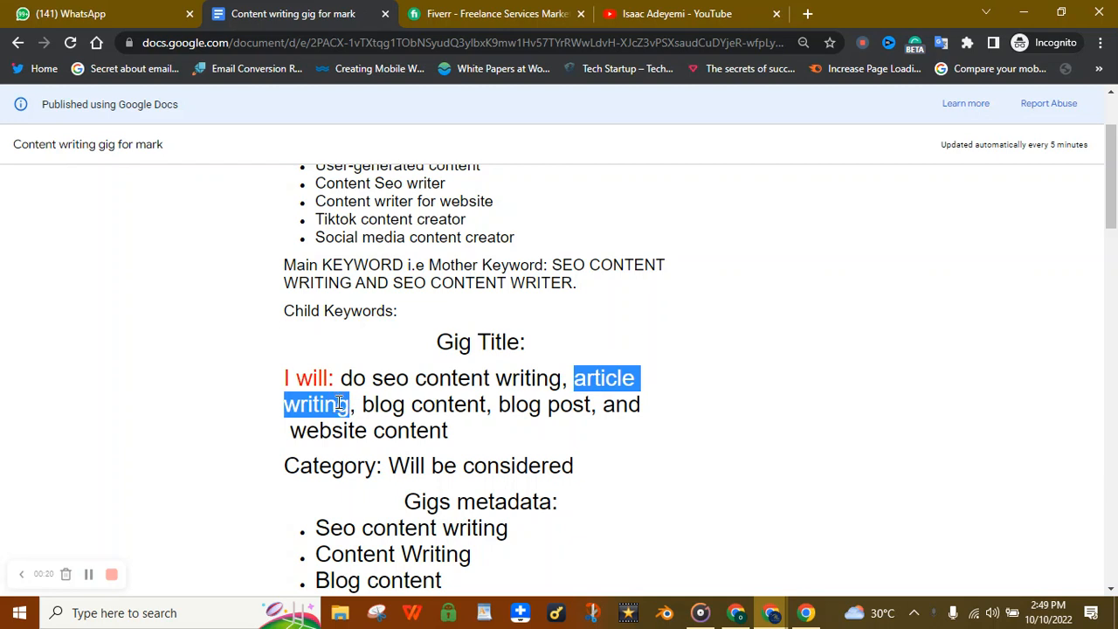
left_click_drag(362, 404, 486, 404)
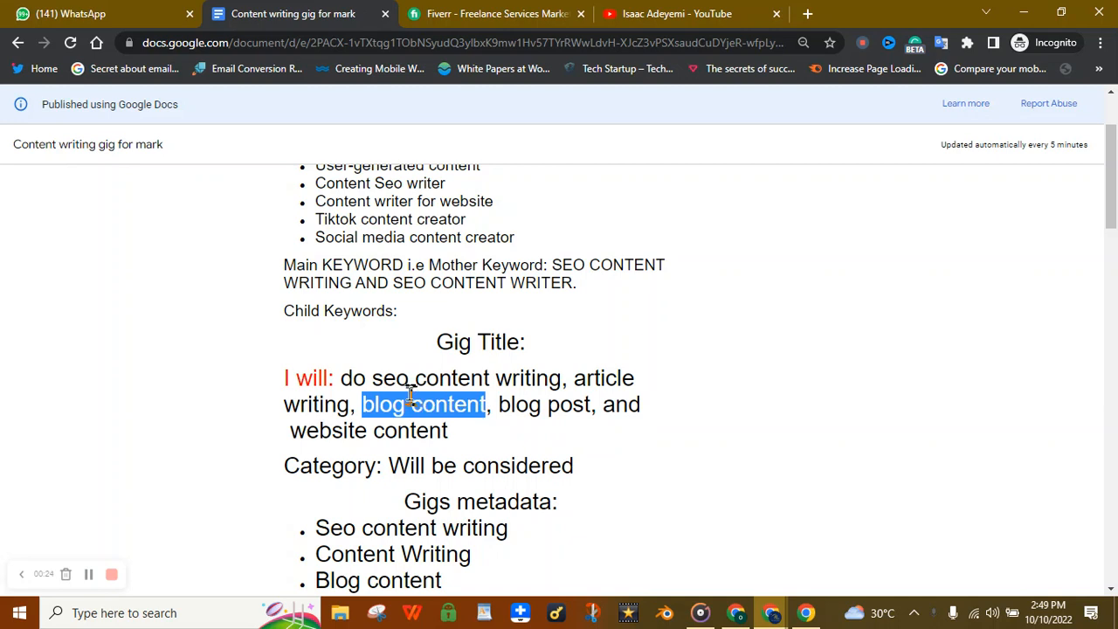
left_click_drag(373, 377, 417, 382)
left_click(430, 399)
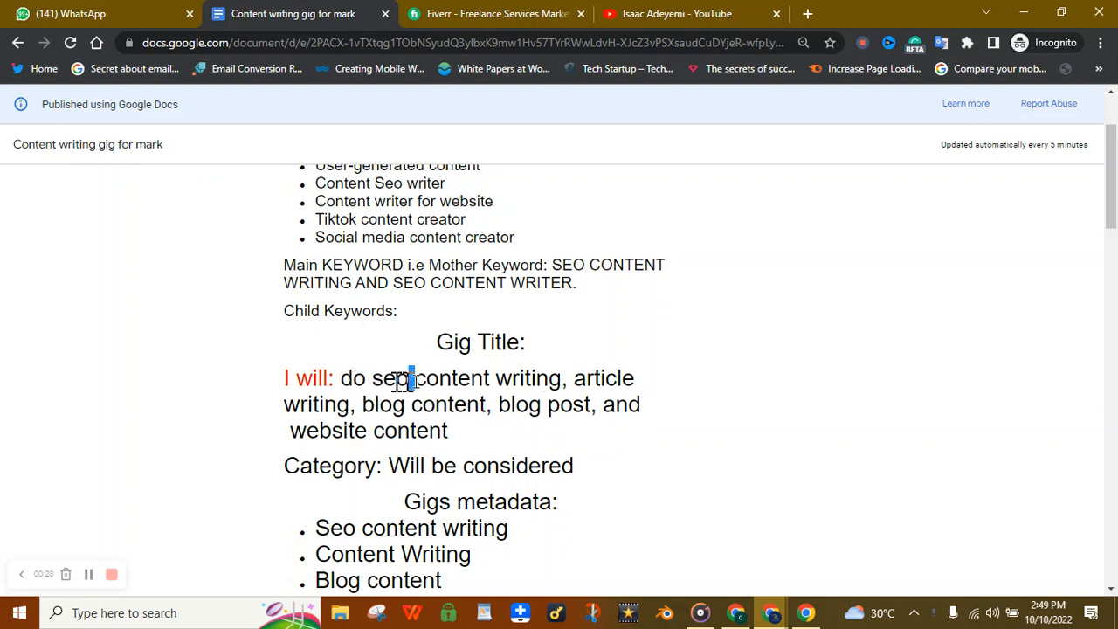
left_click(324, 406)
left_click(377, 378)
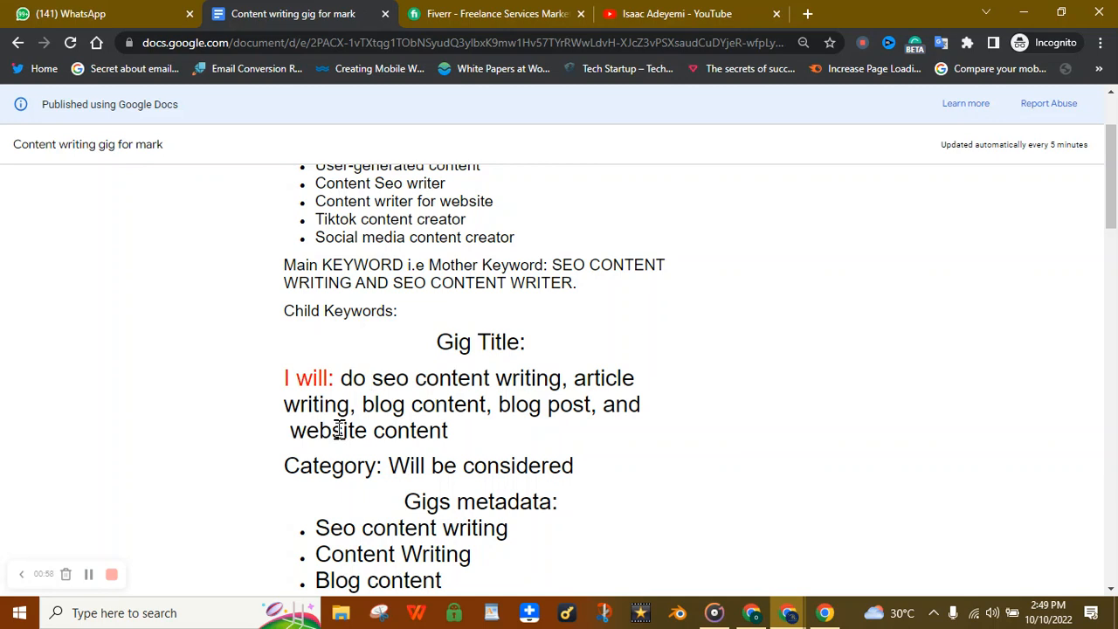
- Read the Category line and the Gigs metadata list, then recheck them against the gig ideas and title
double_click(411, 469)
left_click(445, 469)
scroll(524, 322, "down", 3)
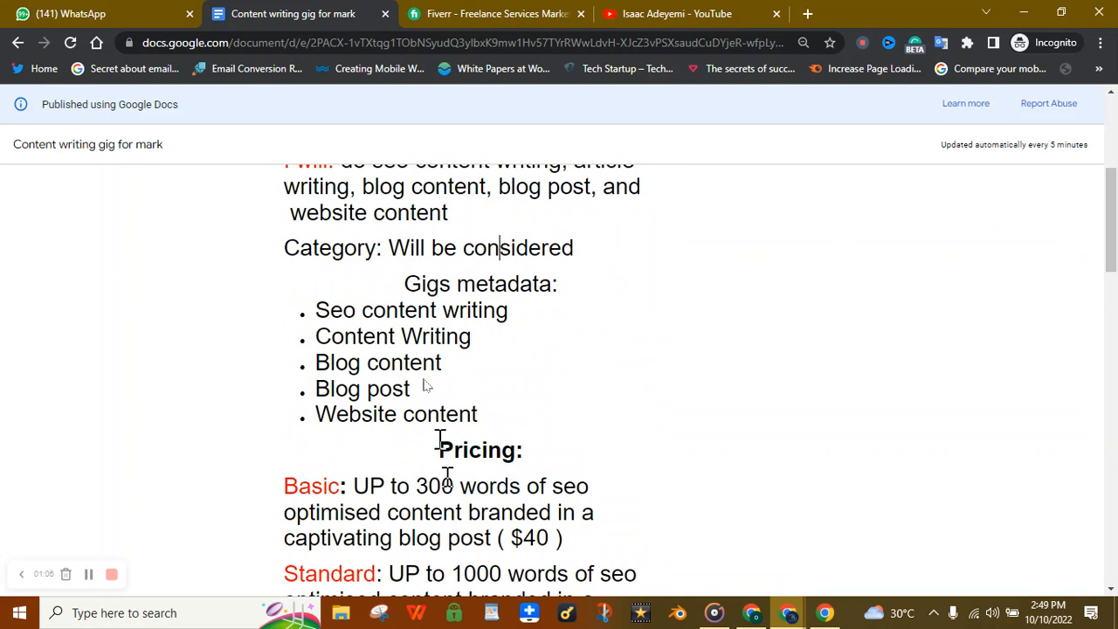
scroll(1115, 217, "up", 4)
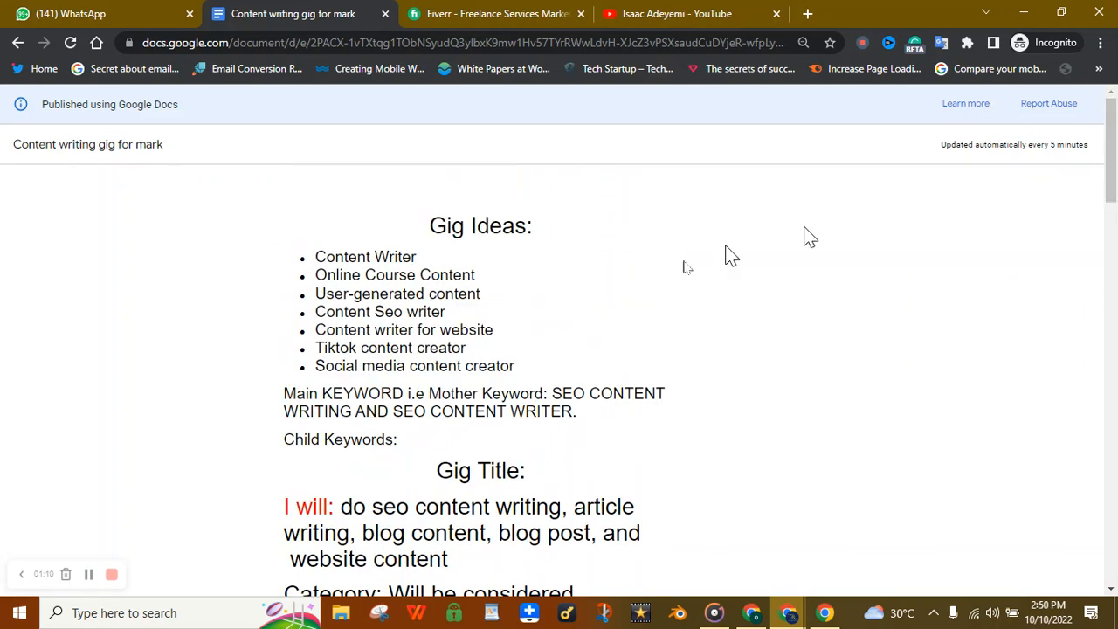
scroll(1116, 196, "down", 1)
left_click_drag(1117, 197, 1115, 207)
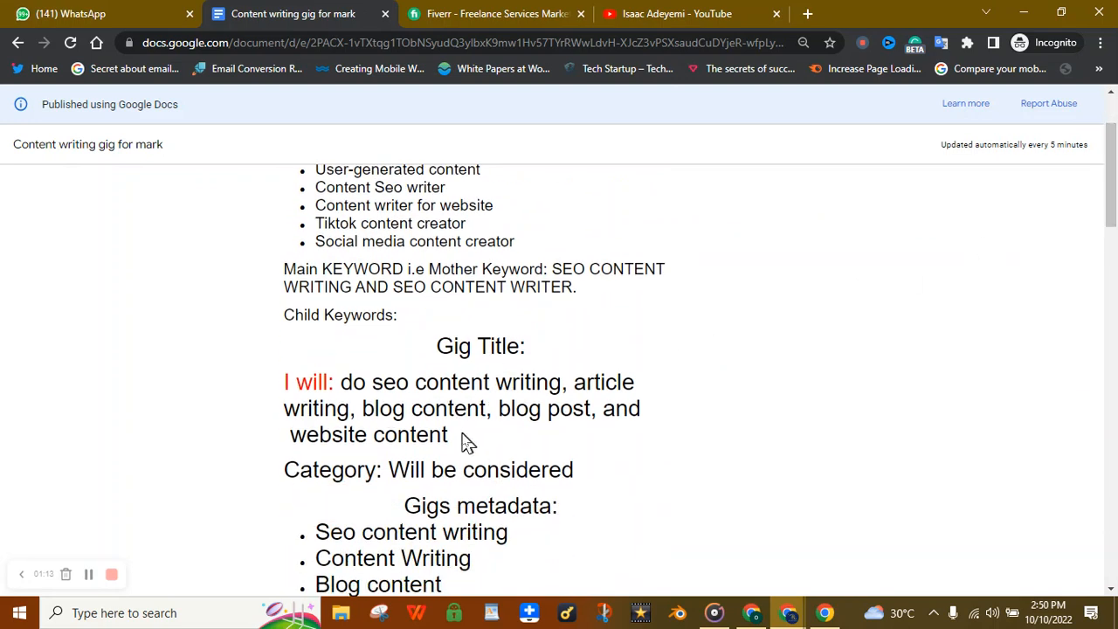
left_click_drag(452, 437, 363, 408)
left_click(382, 408)
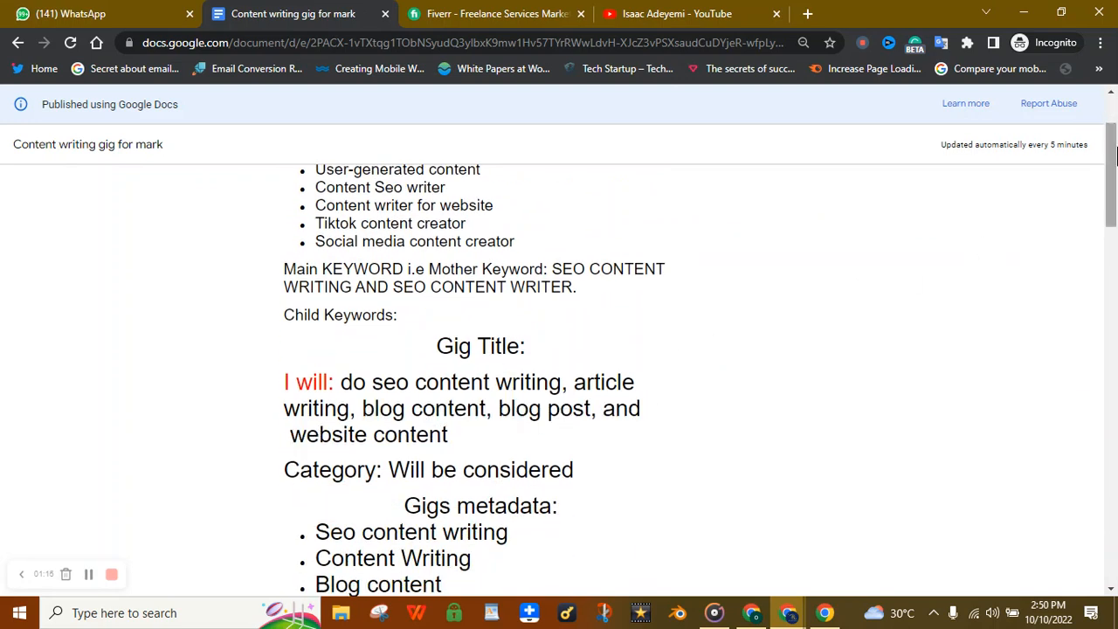
- Read through the plan's Gigs metadata, the Basic, Standard and Premium pricing, and the start of the Gig Description
scroll(625, 400, "down", 2)
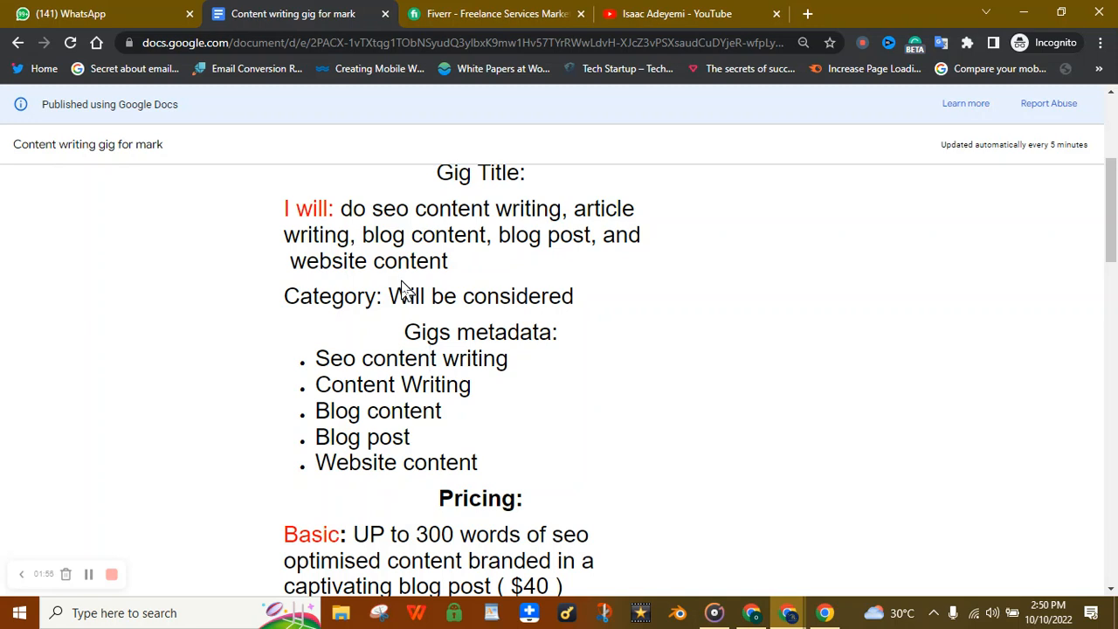
scroll(406, 290, "down", 2)
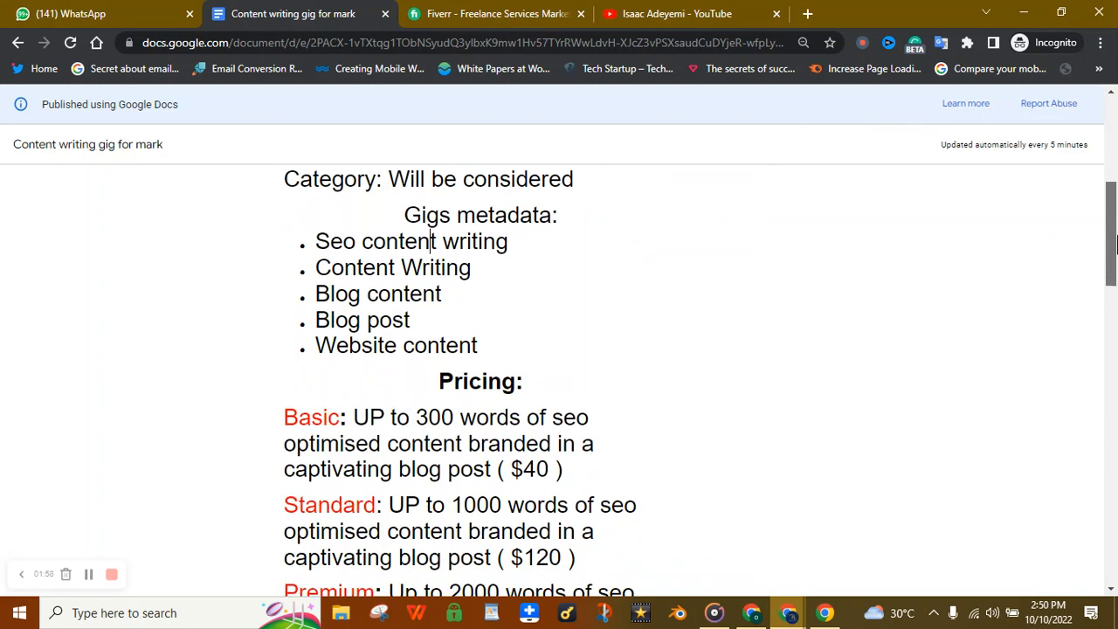
left_click_drag(1116, 265, 1116, 267)
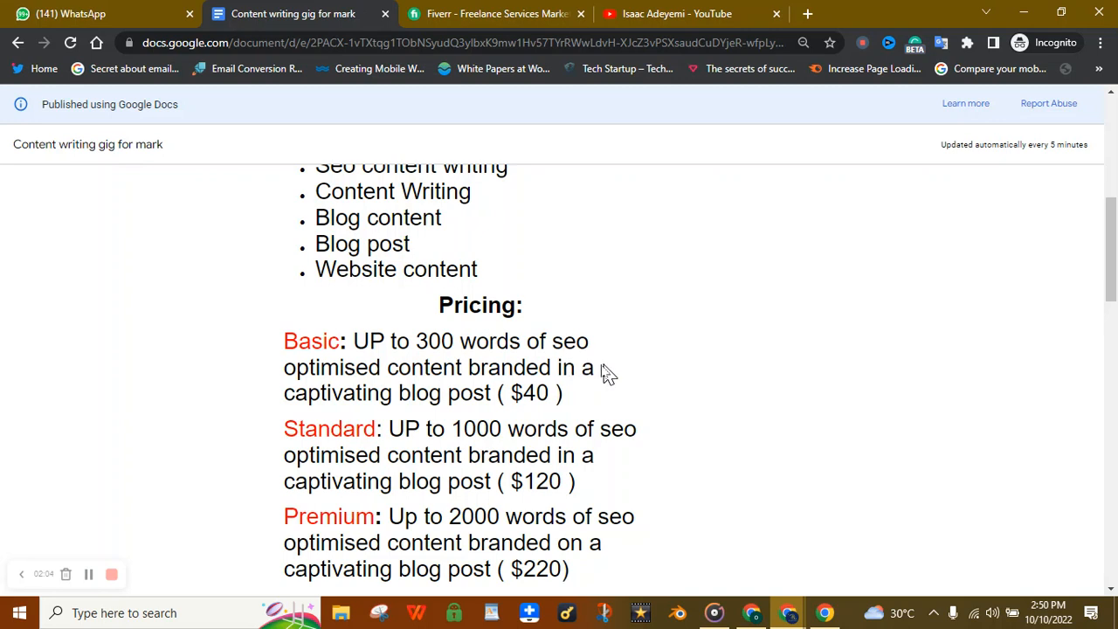
left_click(334, 421)
left_click(1113, 375)
mouse_move(1117, 376)
left_mouse_down()
mouse_move(1116, 387)
mouse_move(1117, 373)
left_mouse_up()
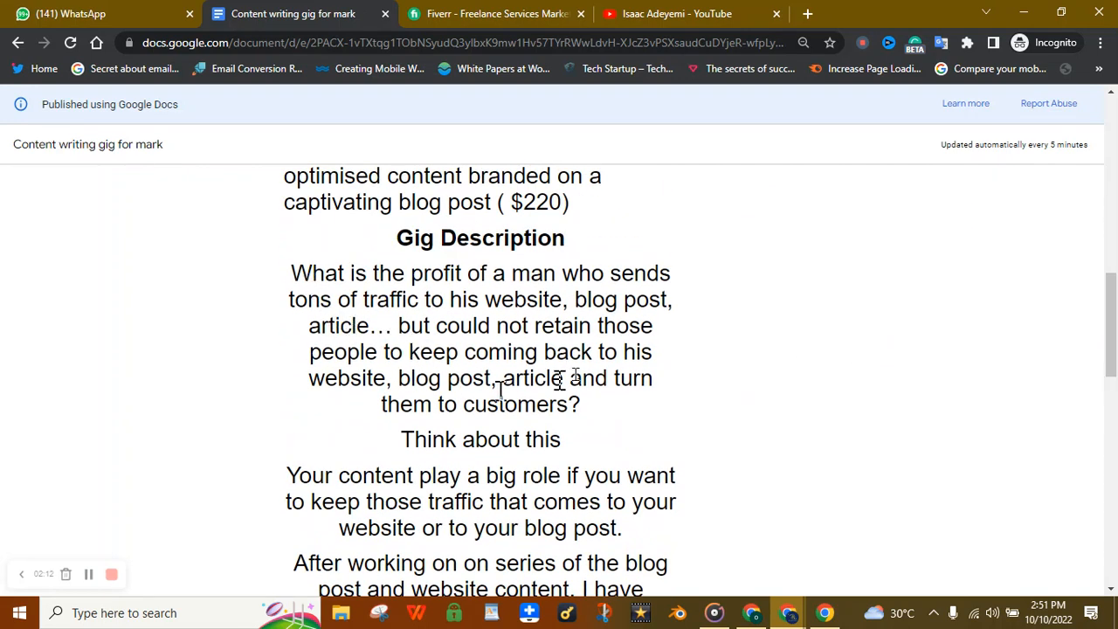
left_click(1116, 261)
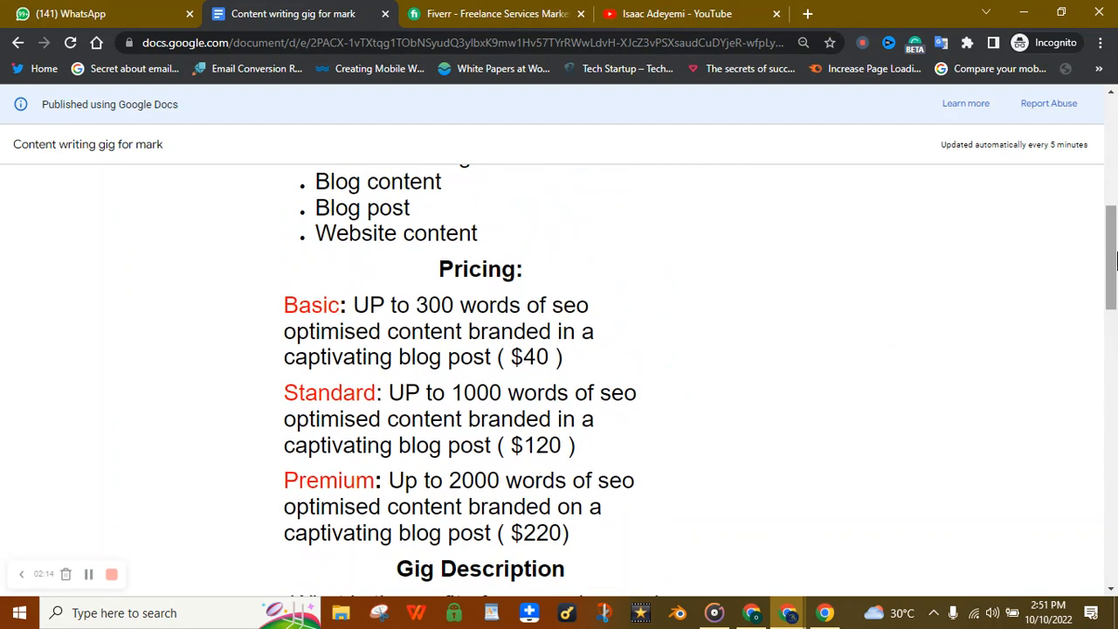
scroll(1116, 261, "up", 5)
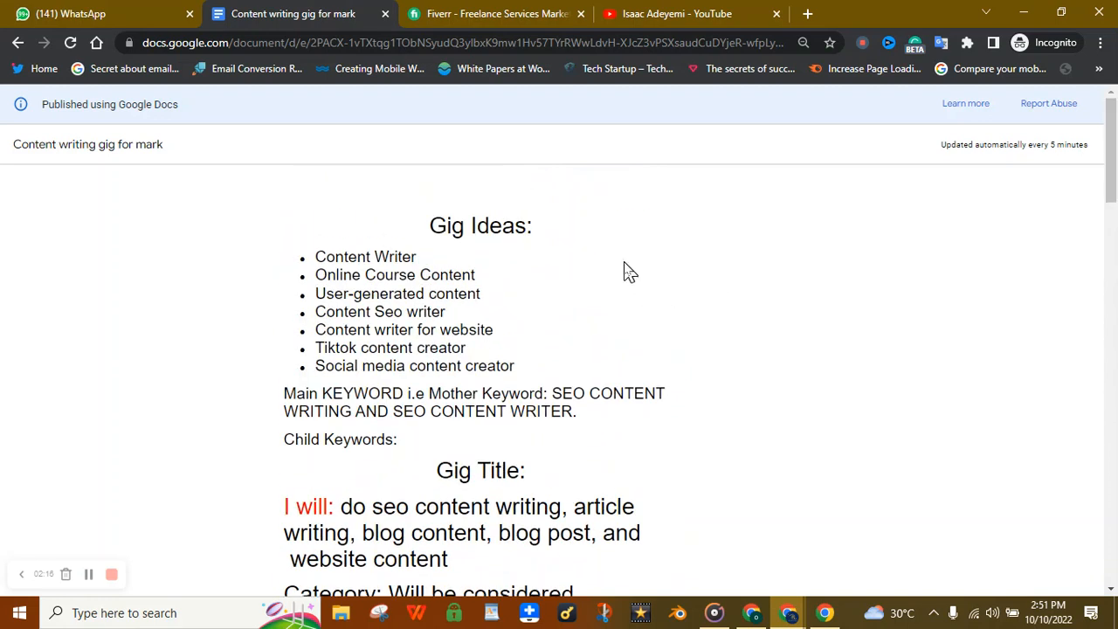
- Switch to Fiverr, close out the completed seller profile setup and open the new gig form at its Overview stage
left_click(481, 12)
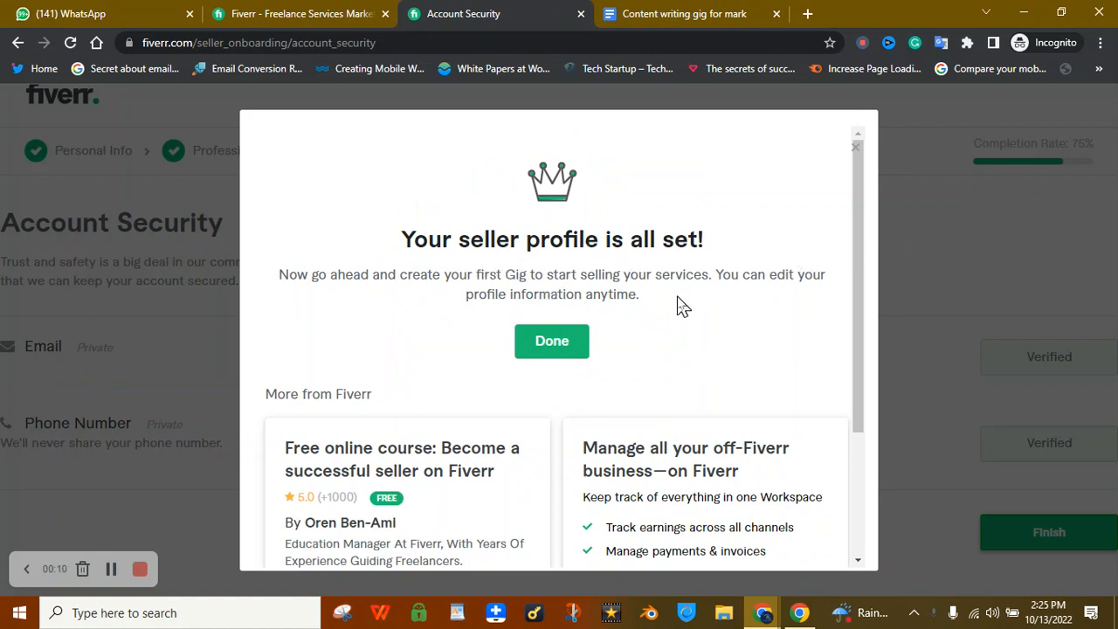
left_click(551, 344)
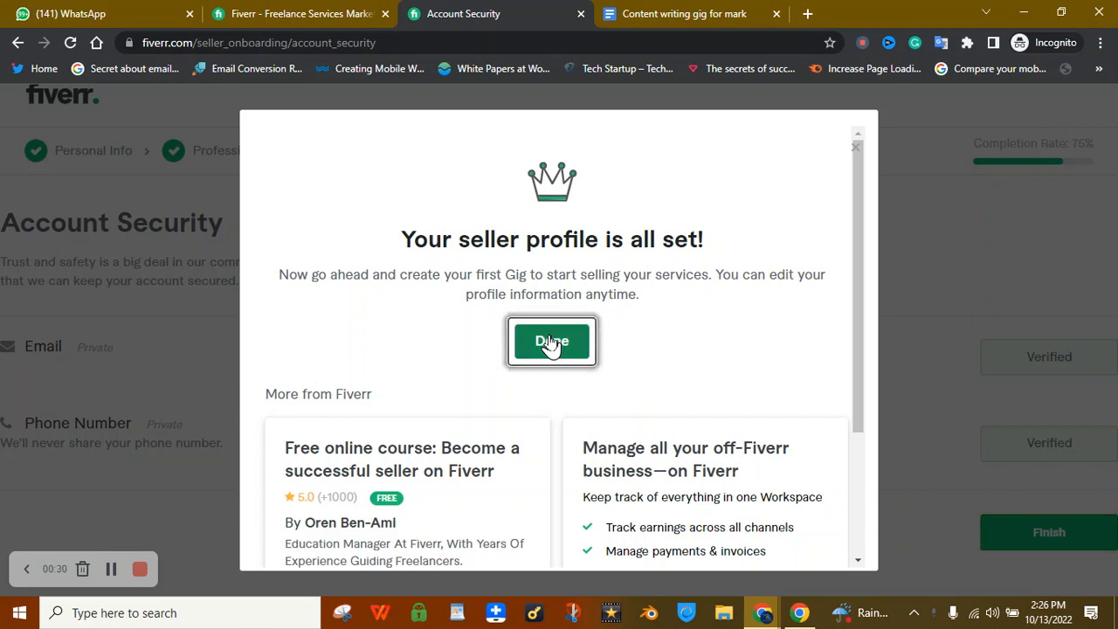
left_click(548, 348)
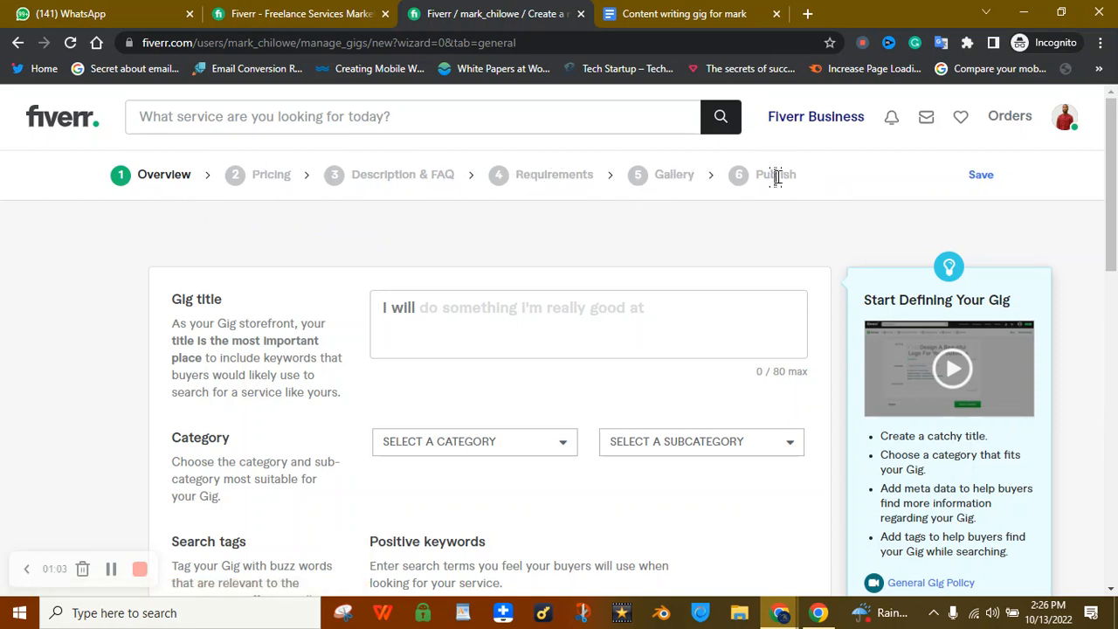
left_click_drag(1115, 212, 1106, 187)
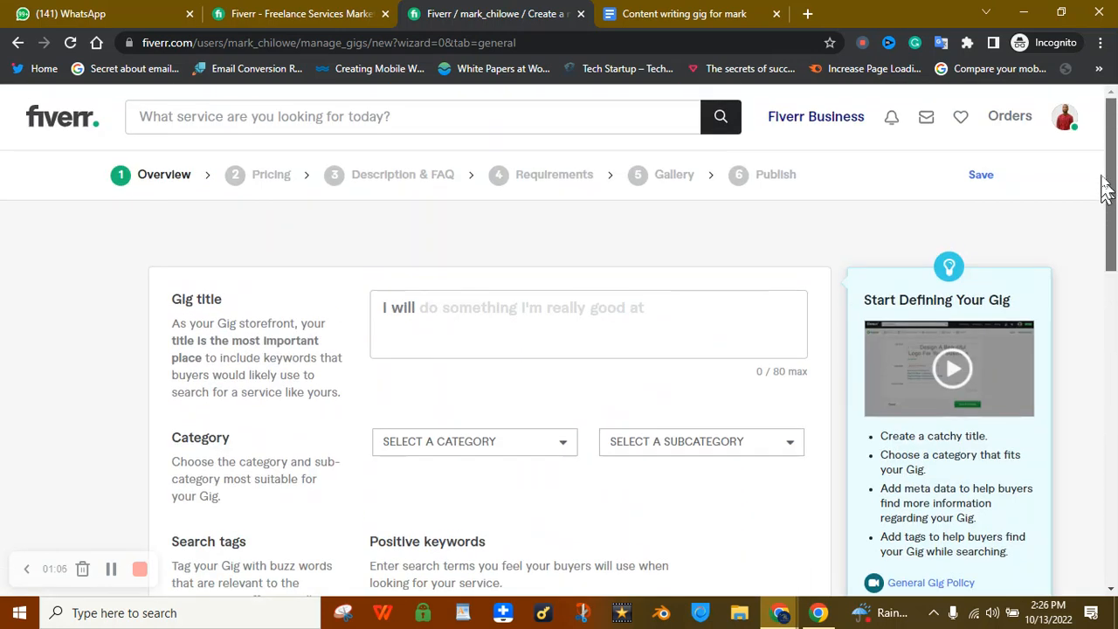
left_click(467, 321)
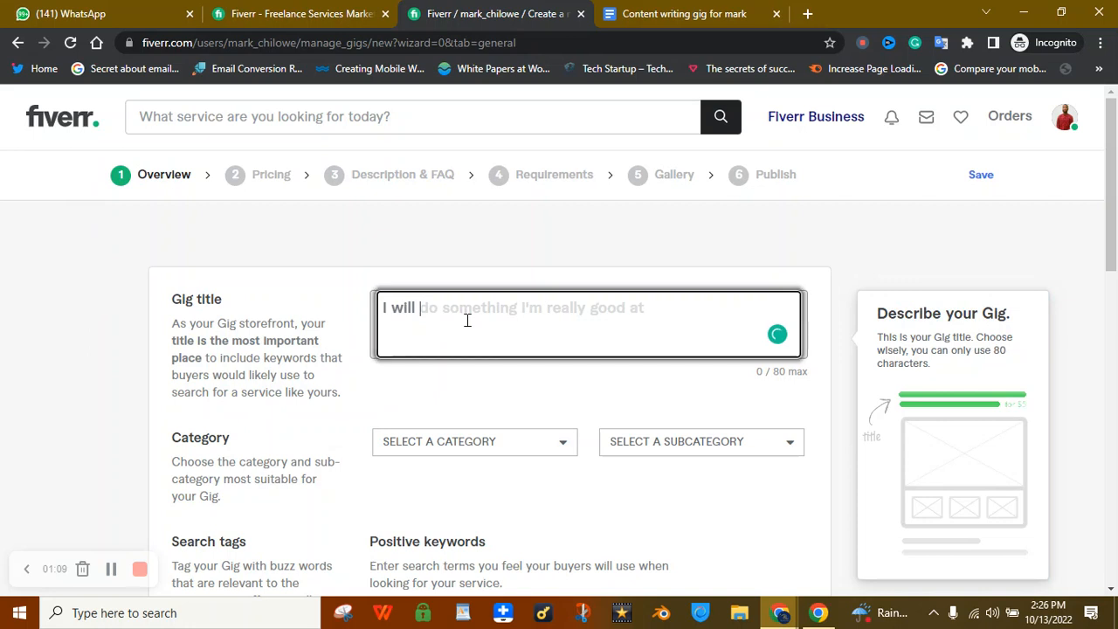
left_click(193, 301)
left_click(444, 307)
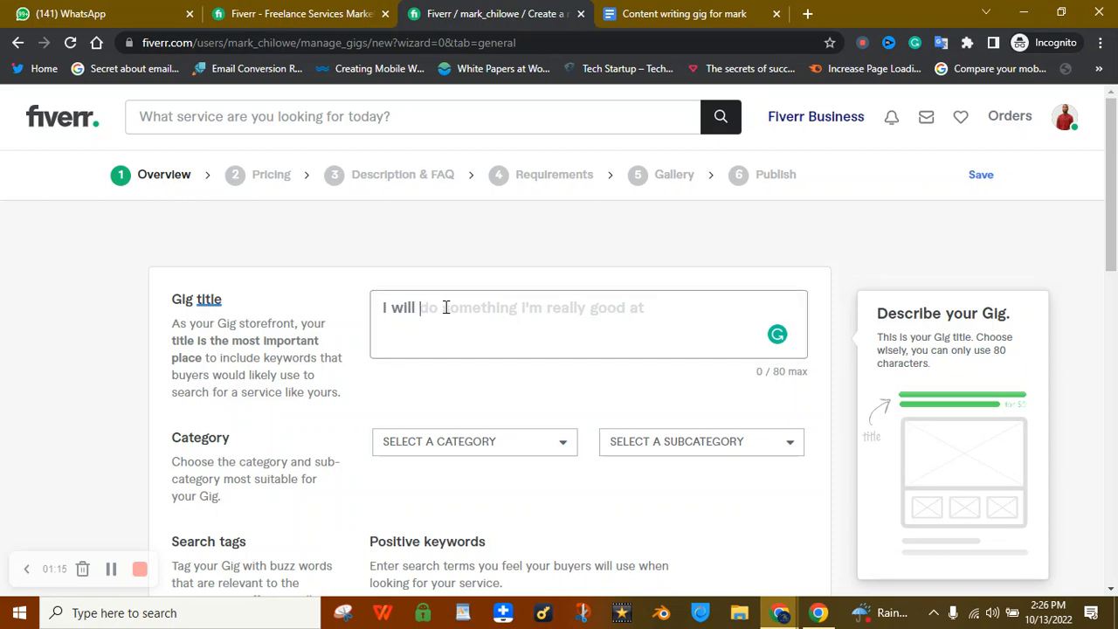
left_click(422, 285)
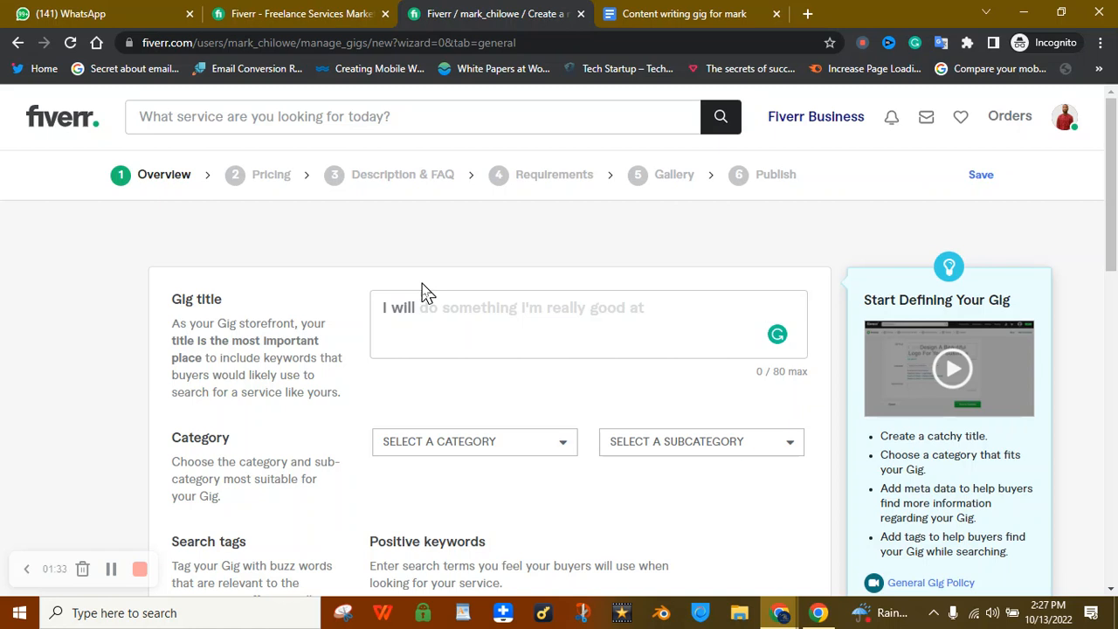
left_click(313, 10)
left_click(493, 10)
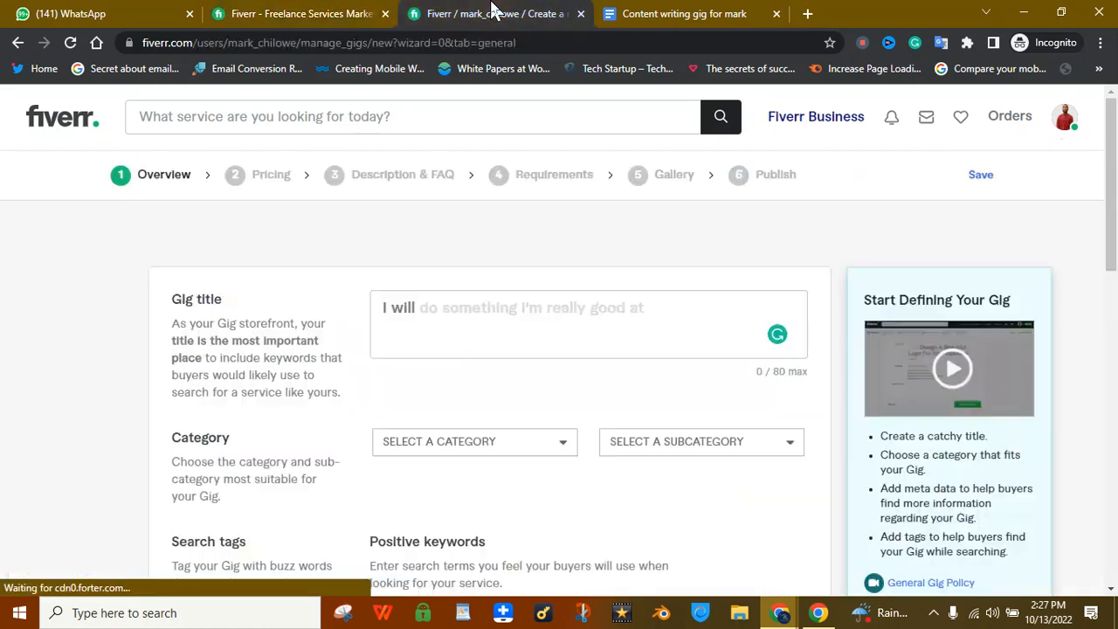
- Copy the gig title beginning "do seo content writing, article writing" from the content writing plan and paste it into Fiverr's Gig title field
left_click(609, 11)
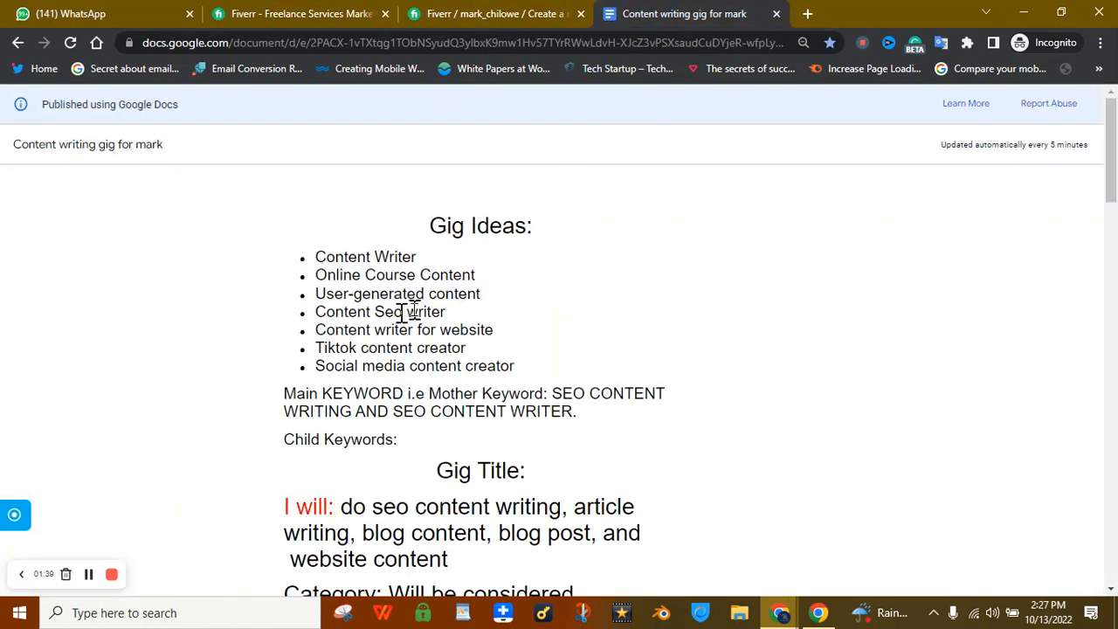
left_click_drag(1112, 148, 1114, 202)
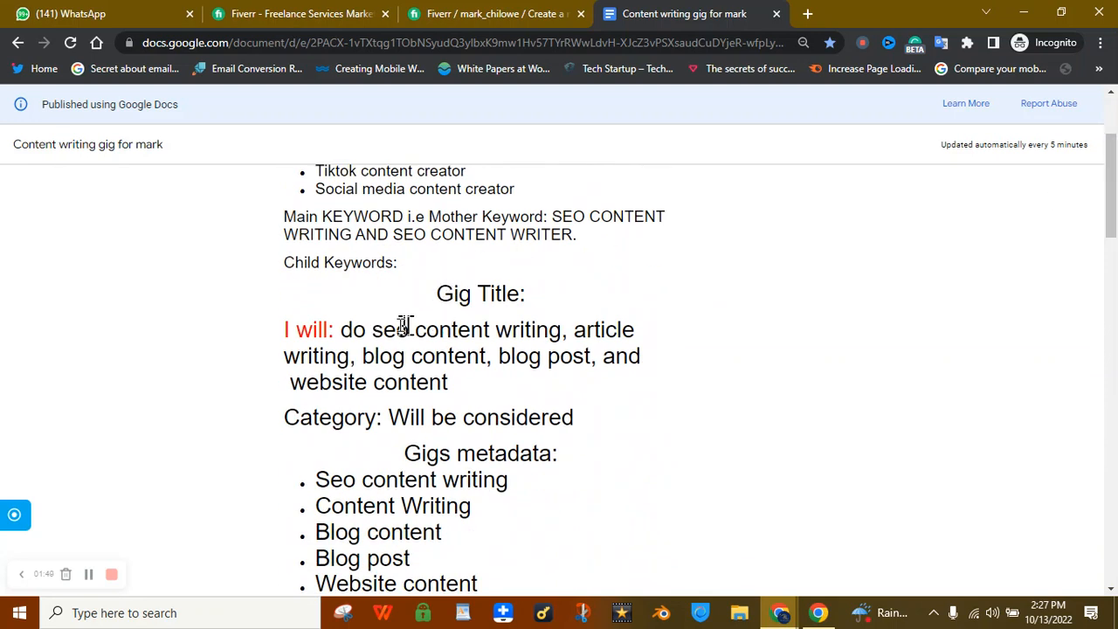
left_click_drag(454, 387, 345, 330)
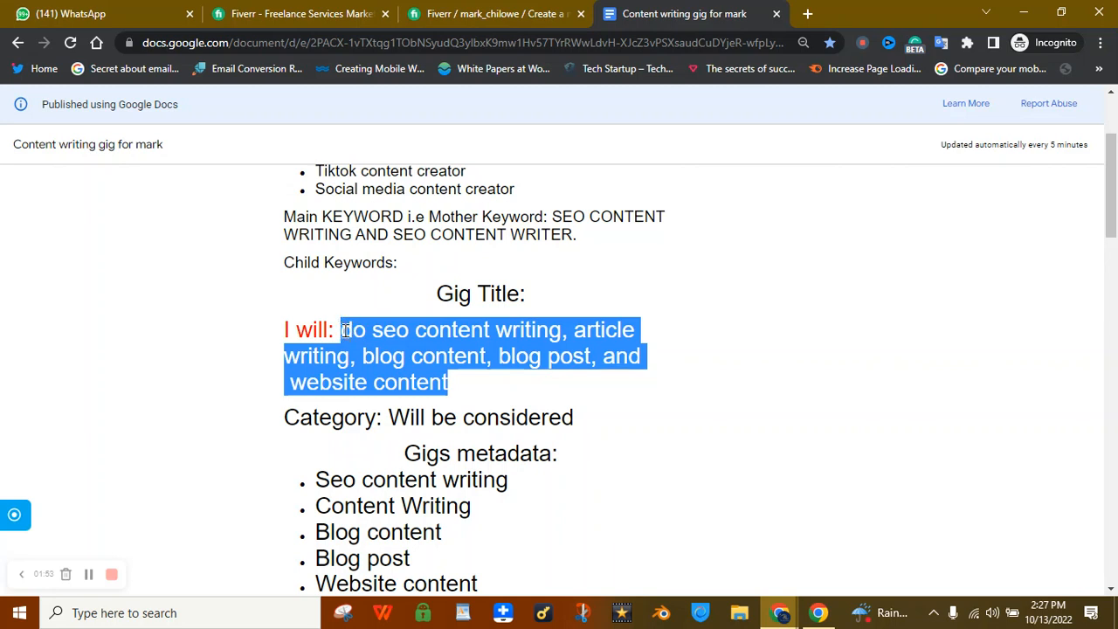
left_click(492, 13)
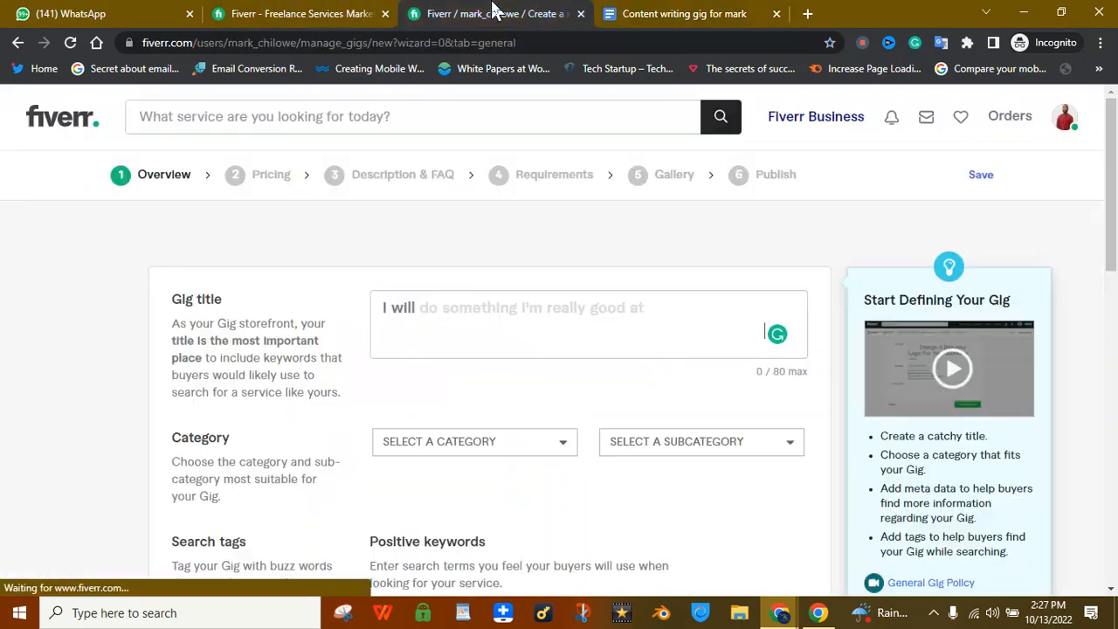
left_click(473, 324)
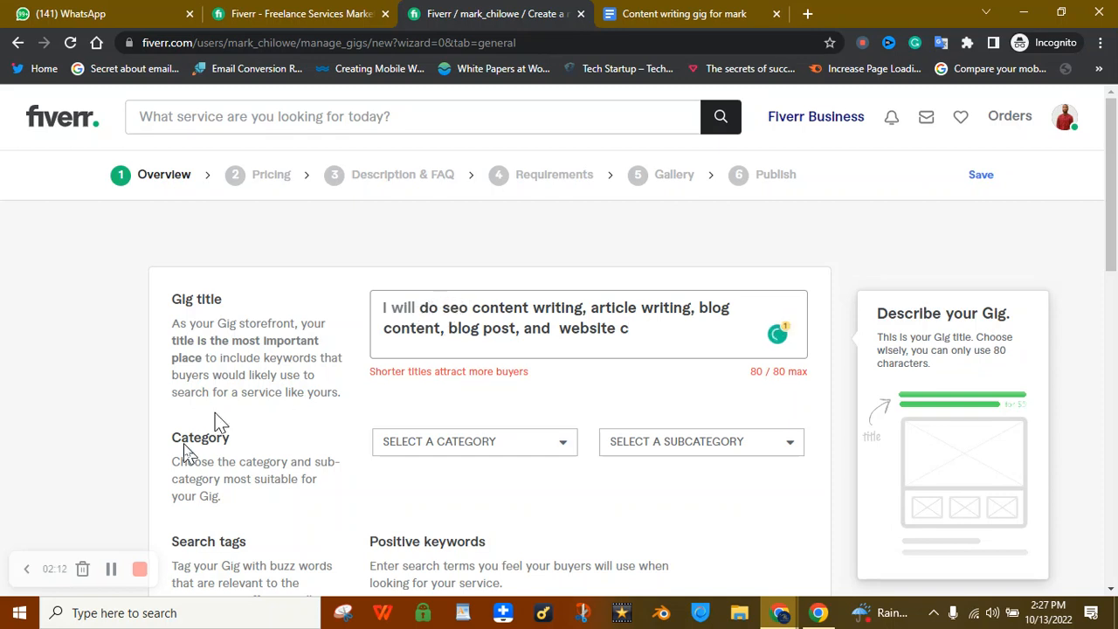
- Delete the cut-off "c" after "website" at the end of the gig title
left_click(111, 572)
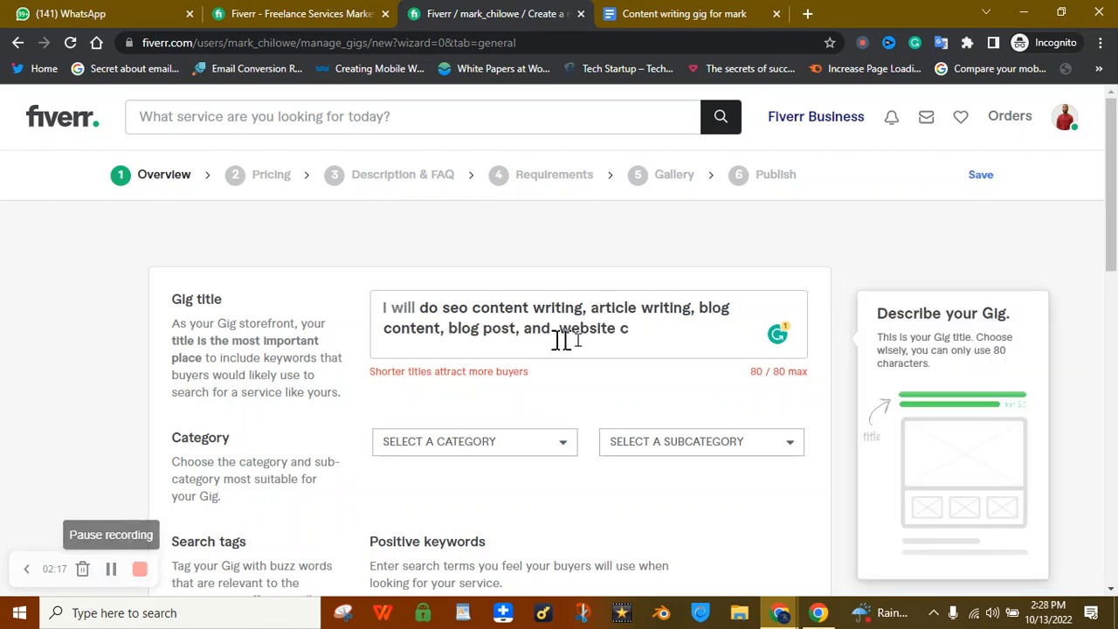
left_click(651, 331)
left_click(749, 371)
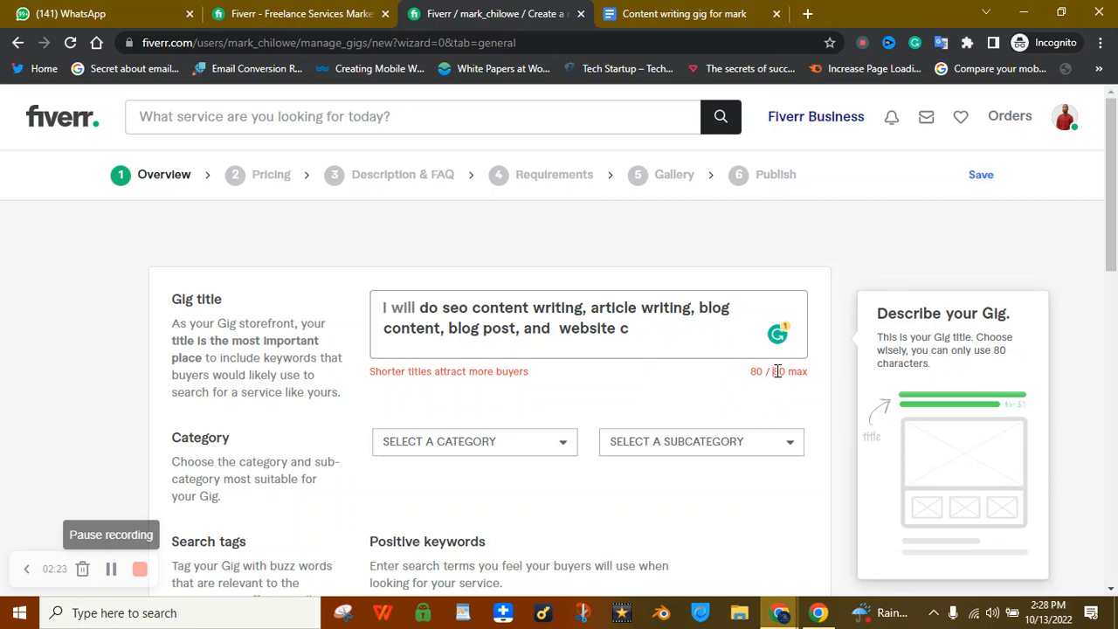
left_click(643, 332)
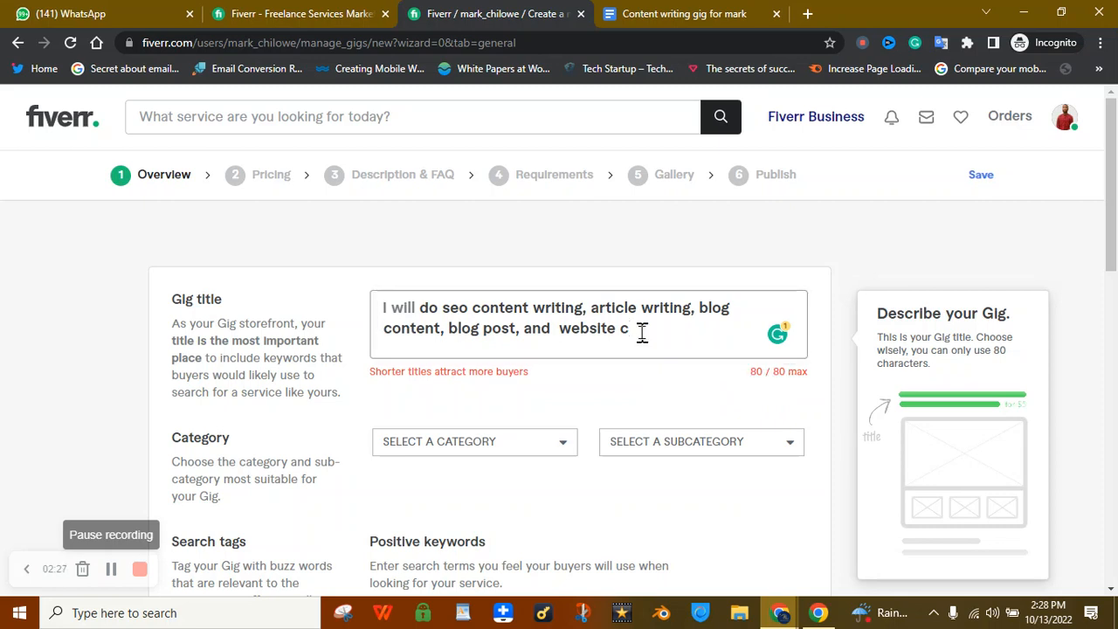
key("BackSpace")
key("BackSpace")
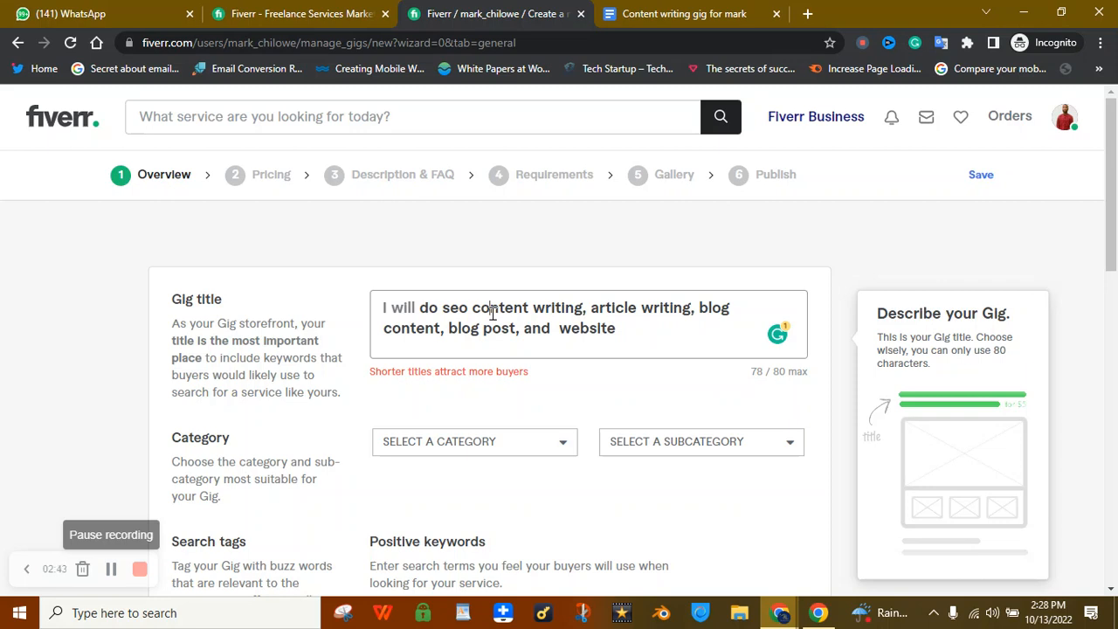
- Shorten the gig title to "do seo content writing, article writing, blog content, blog post" by removing ", and website"
left_click(53, 393)
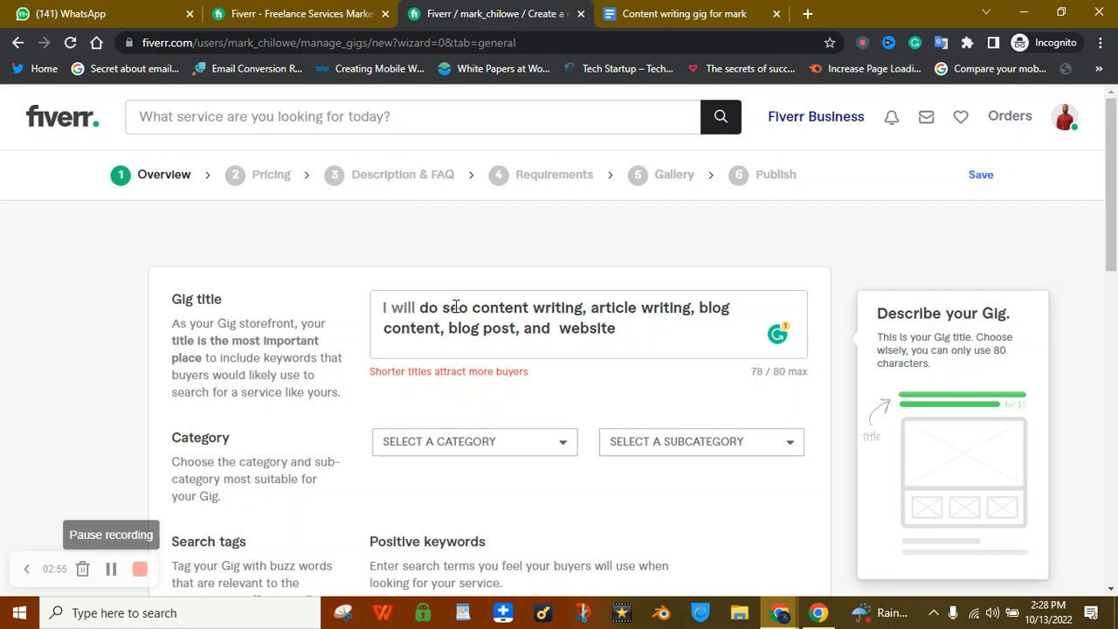
left_click(627, 336)
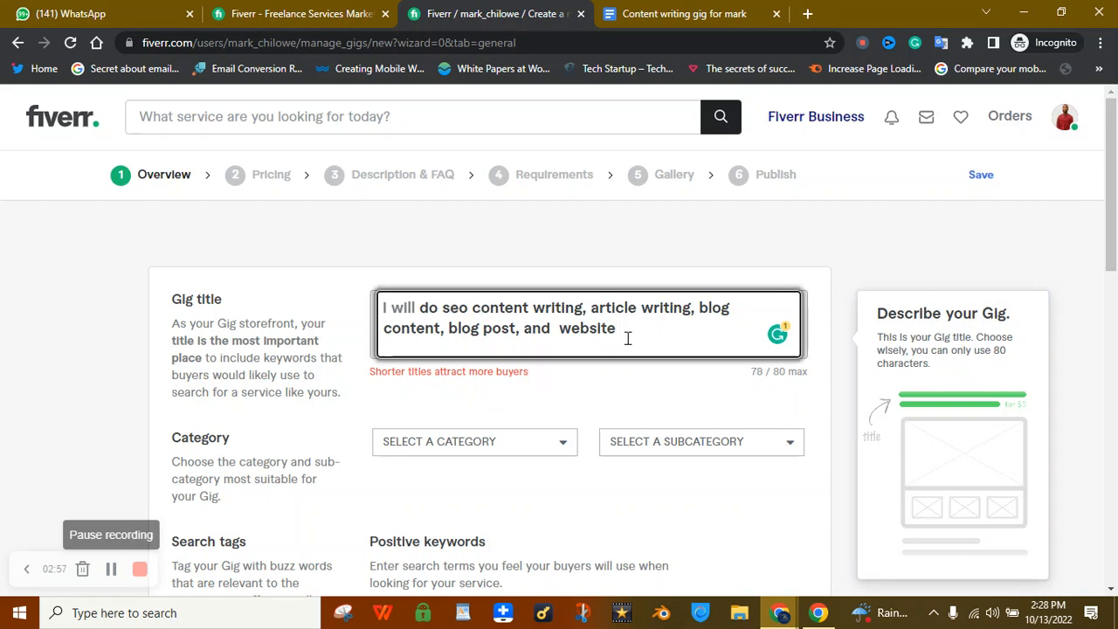
key("BackSpace")
key("BackSpace")
key("BackSpace")
key("BackSpace")
key("BackSpace")
key("BackSpace")
key("BackSpace")
key("BackSpace")
key("BackSpace")
key("BackSpace")
key("BackSpace")
key("BackSpace")
key("BackSpace")
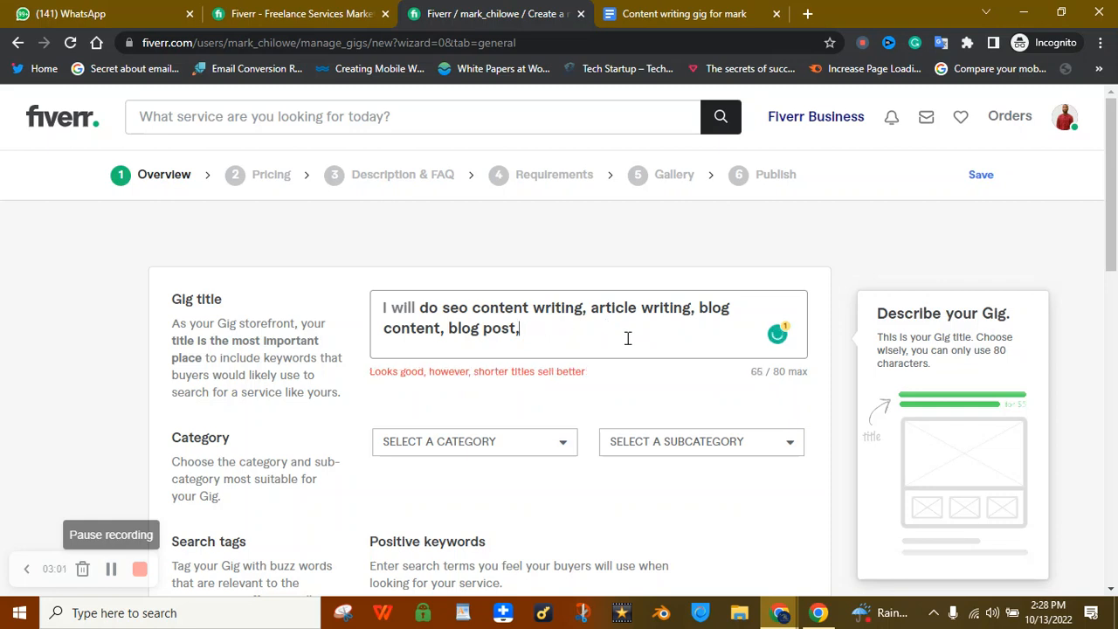
key("BackSpace")
left_click(481, 275)
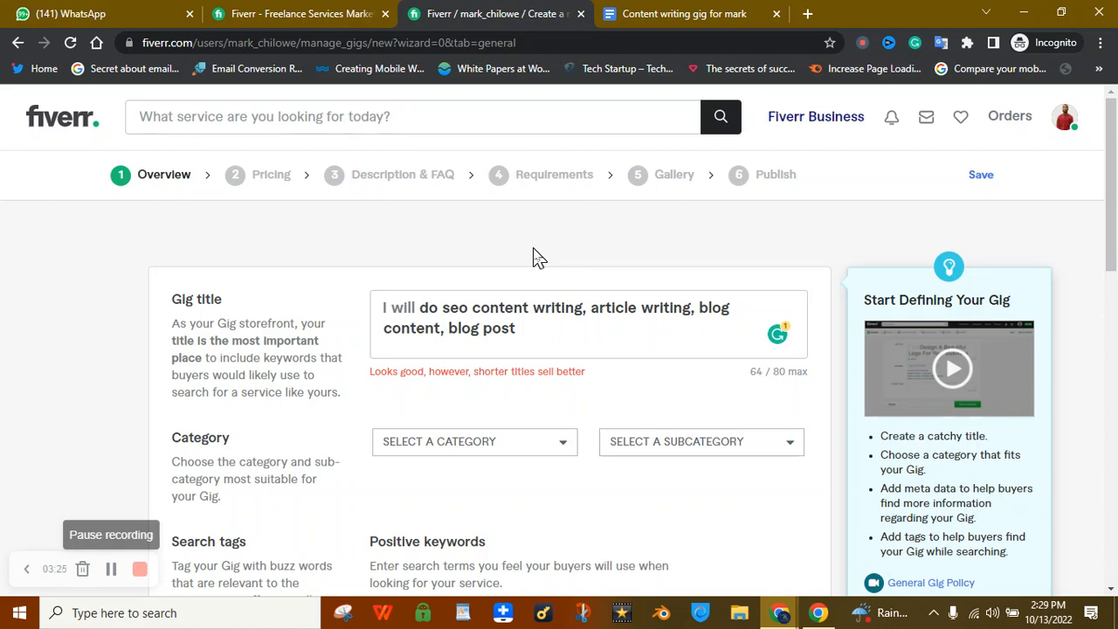
left_click(469, 337)
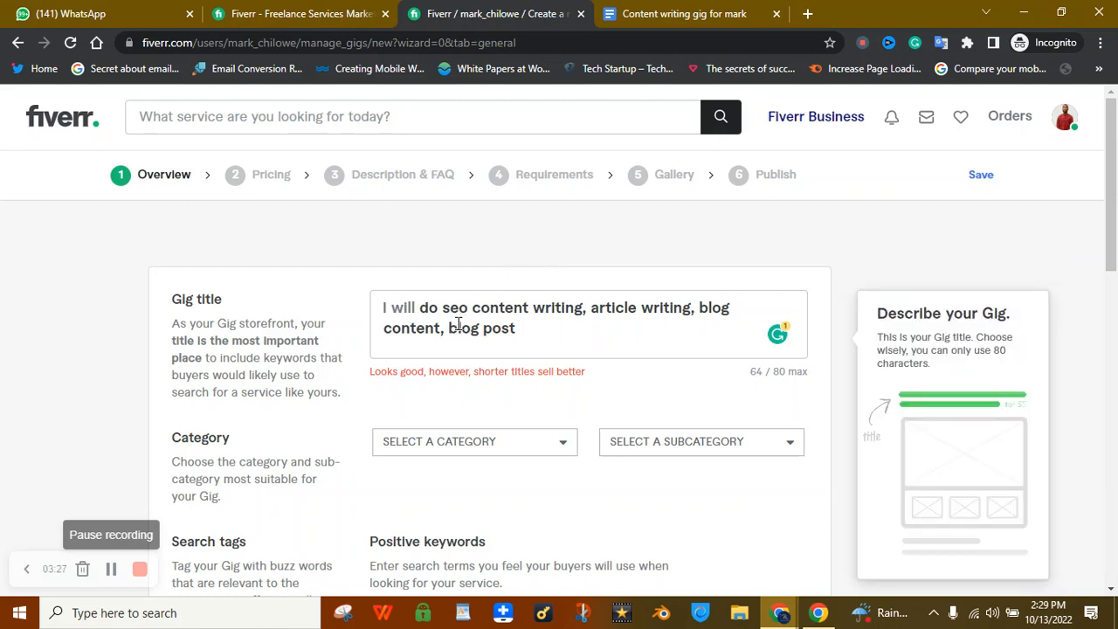
left_click(478, 345)
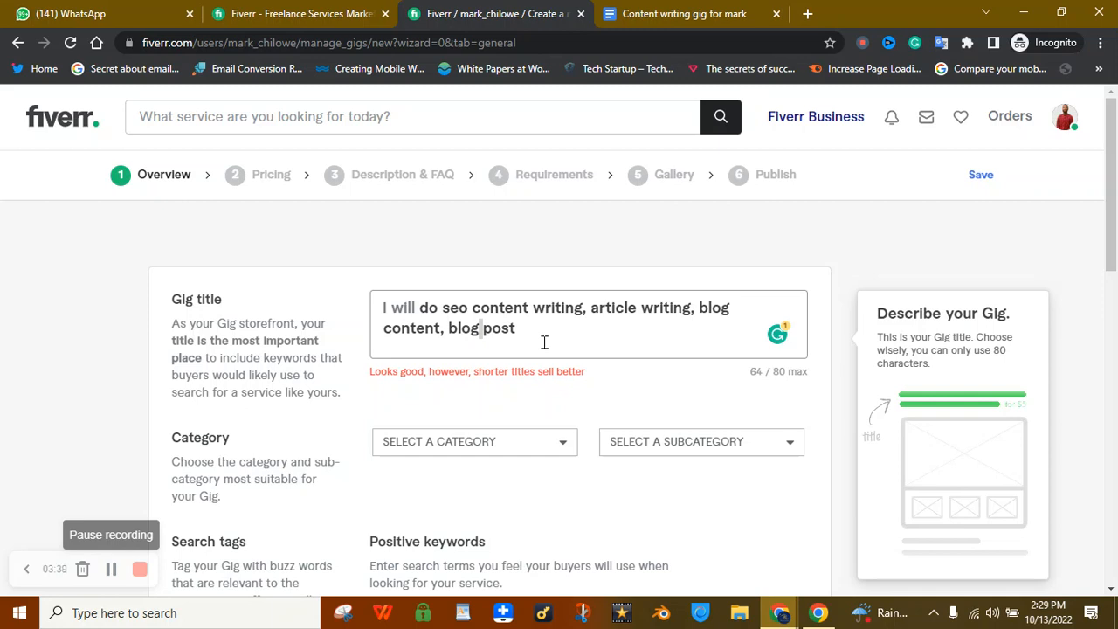
left_click(317, 429)
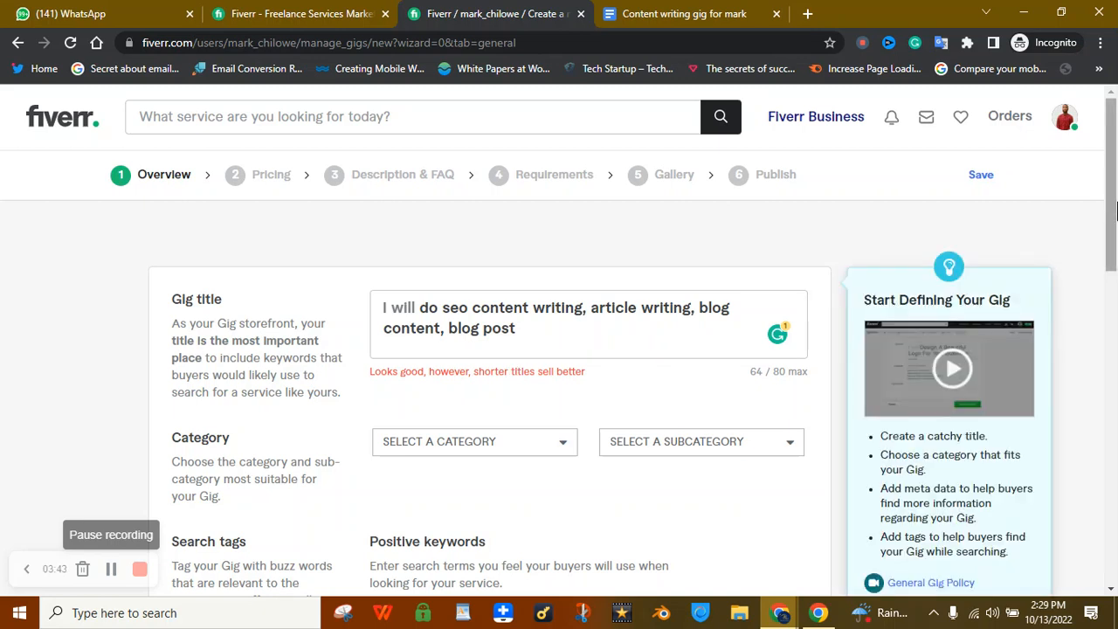
- Set the gig's category to Writing & Translation and its subcategory to Articles & Blog Posts
scroll(1116, 210, "down", 1)
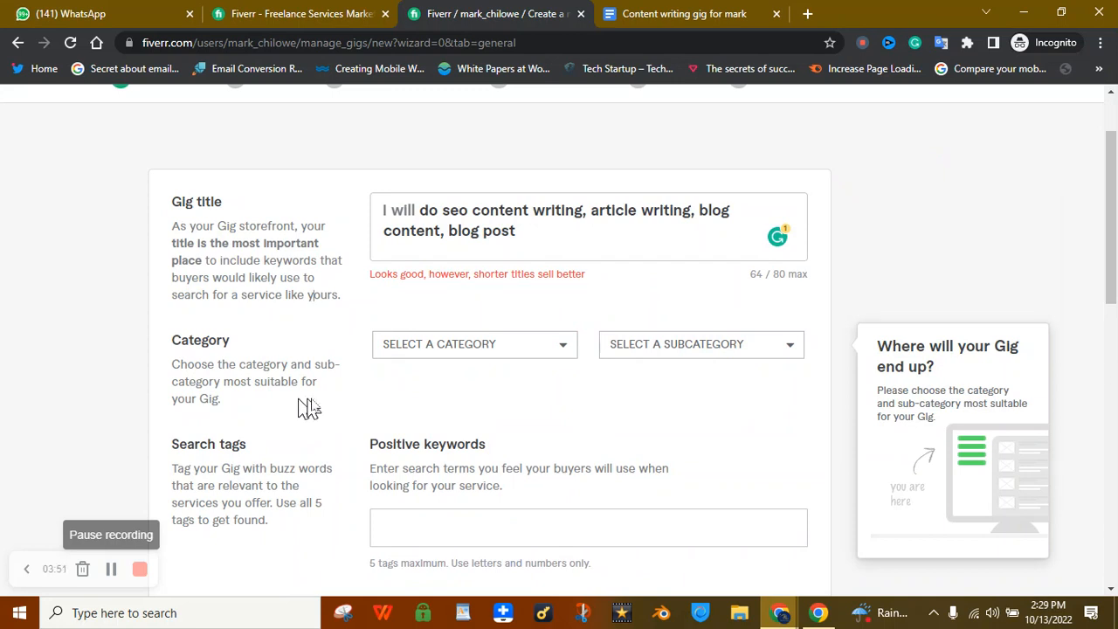
left_click(447, 347)
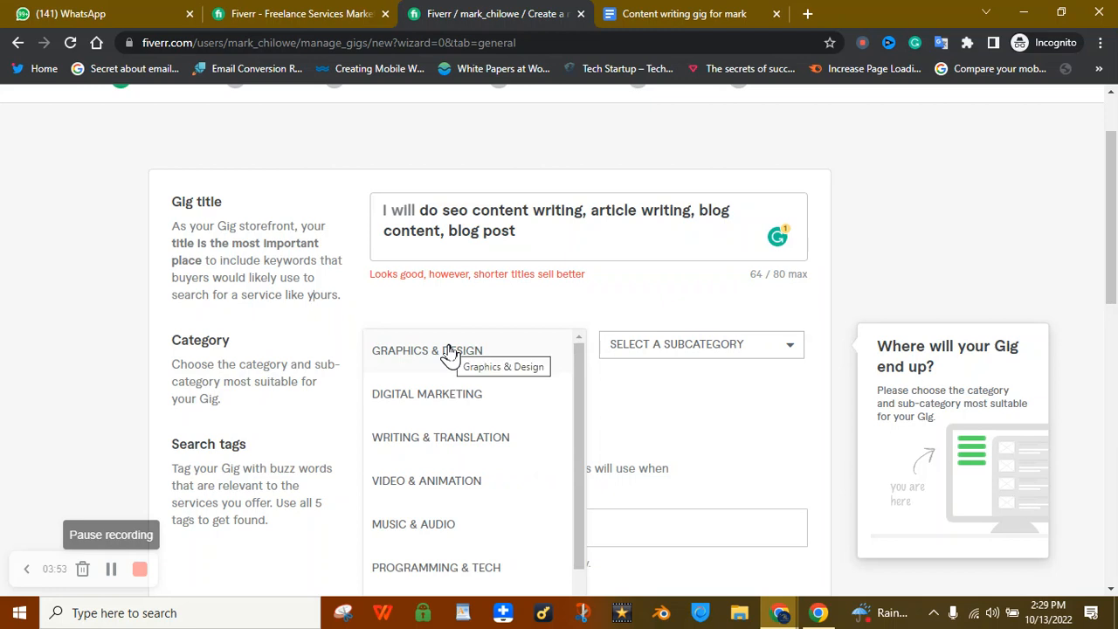
left_click_drag(580, 387, 569, 364)
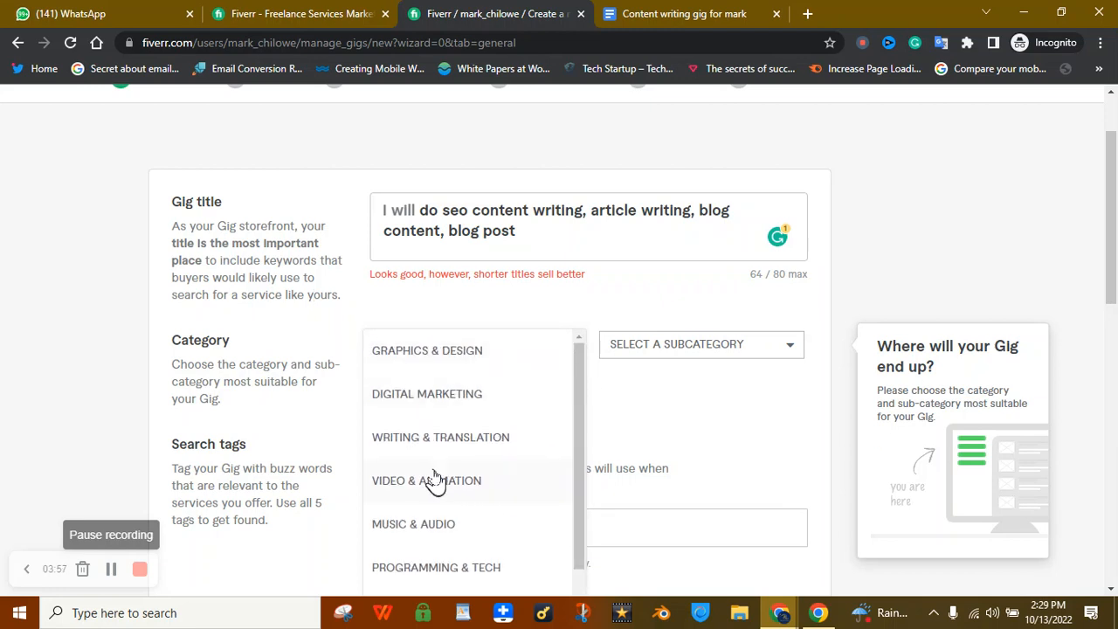
left_click(419, 437)
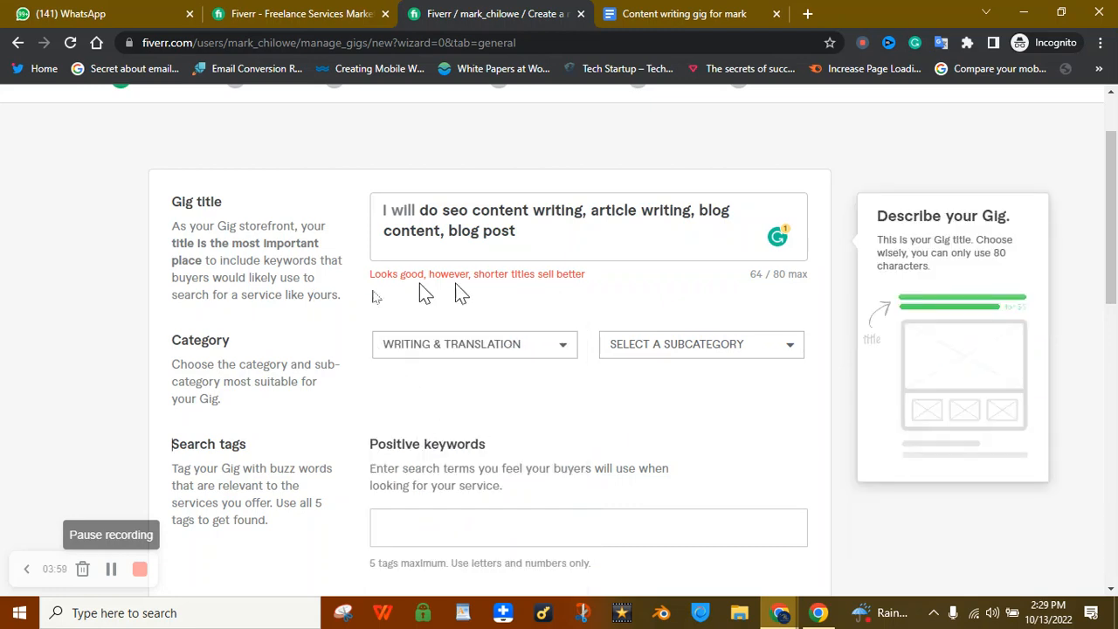
left_click(754, 352)
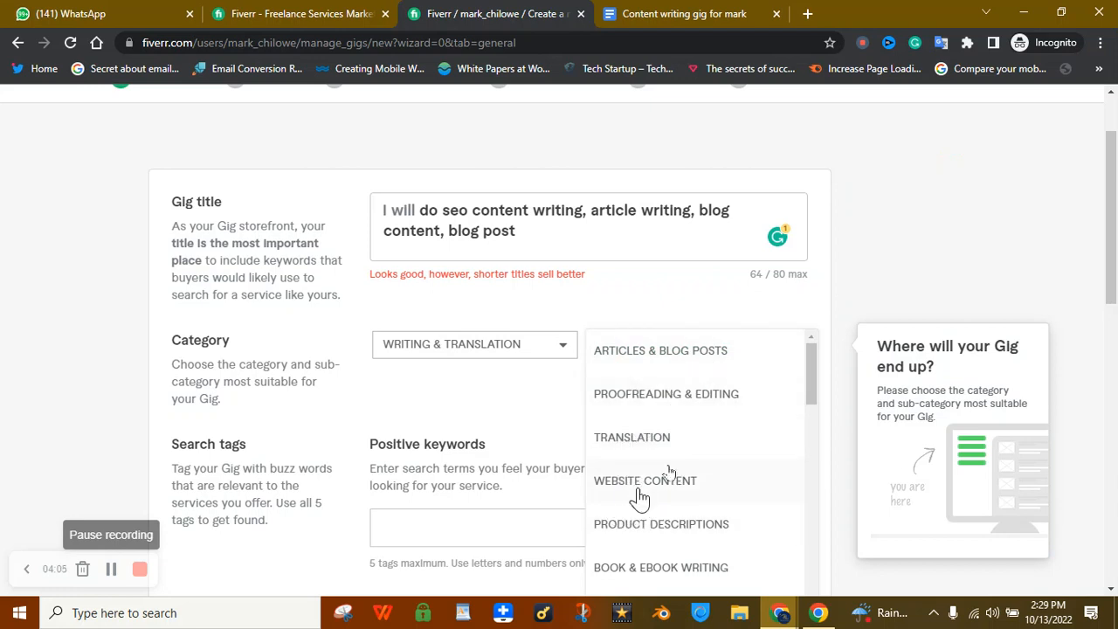
left_click_drag(812, 387, 797, 367)
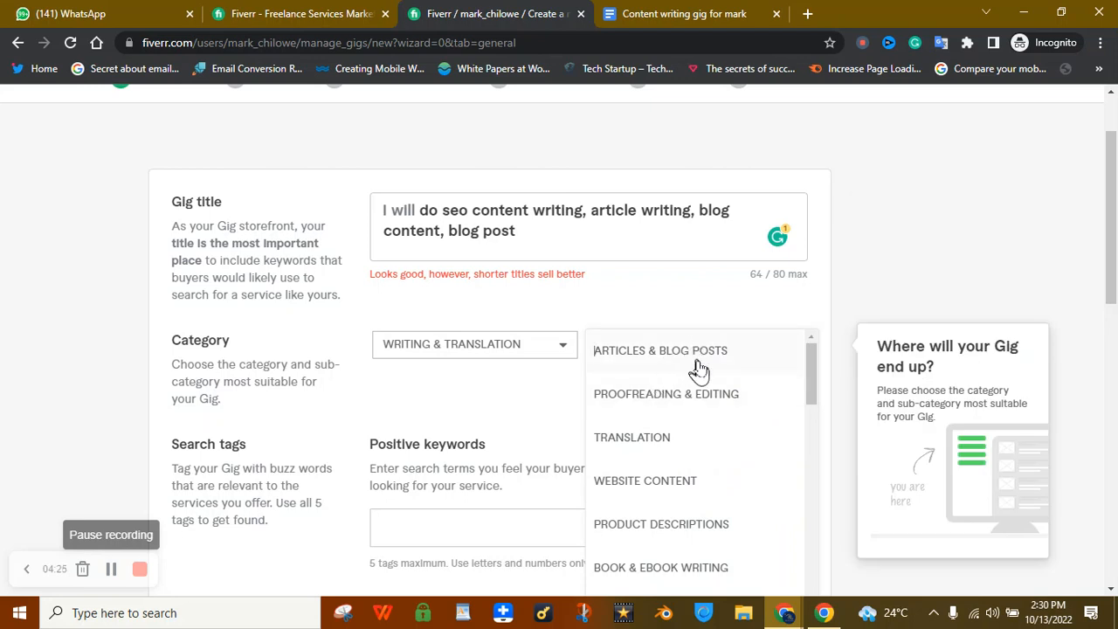
mouse_move(810, 374)
left_mouse_down()
mouse_move(812, 406)
mouse_move(809, 365)
left_mouse_up()
left_click(667, 359)
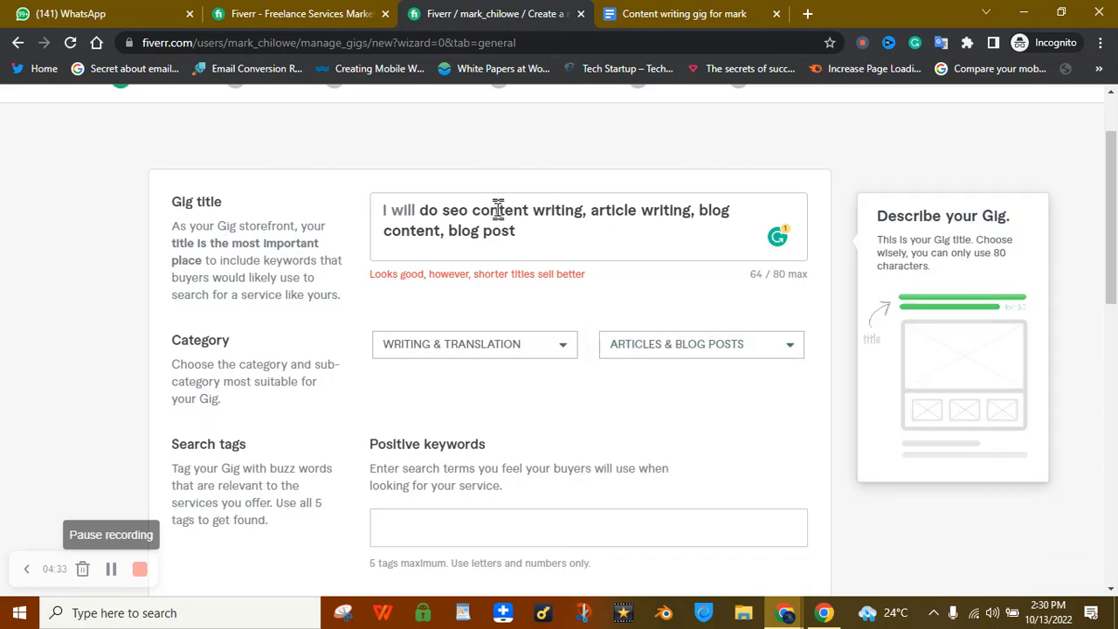
left_click_drag(473, 211, 590, 211)
left_click(590, 210)
left_click(474, 299)
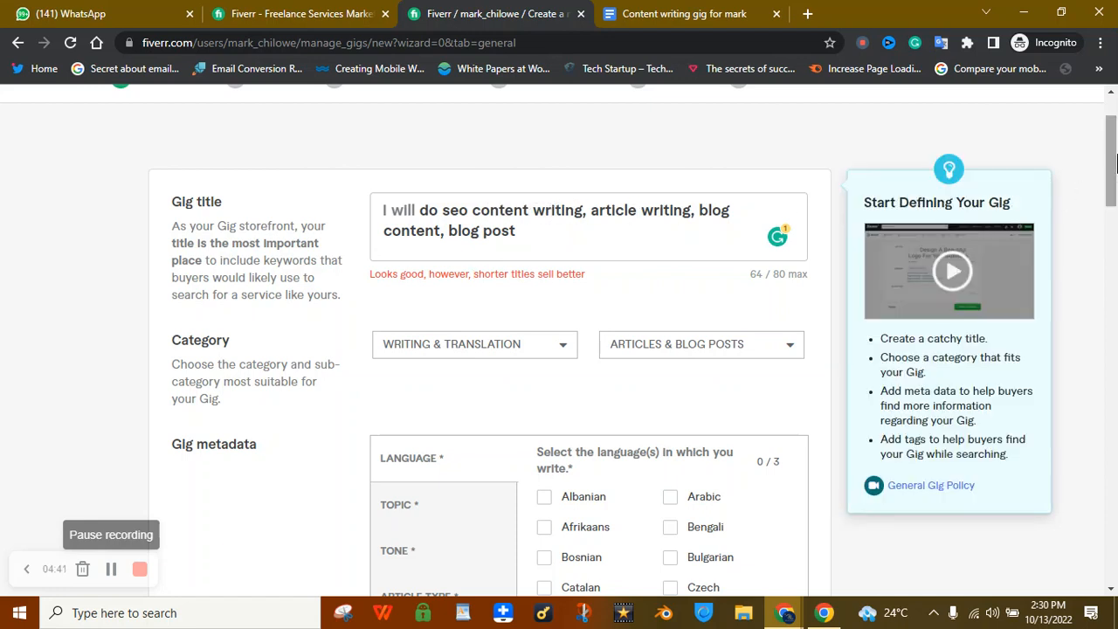
- Select English, French and German as the writing languages in the gig metadata
left_click_drag(1116, 157, 1117, 206)
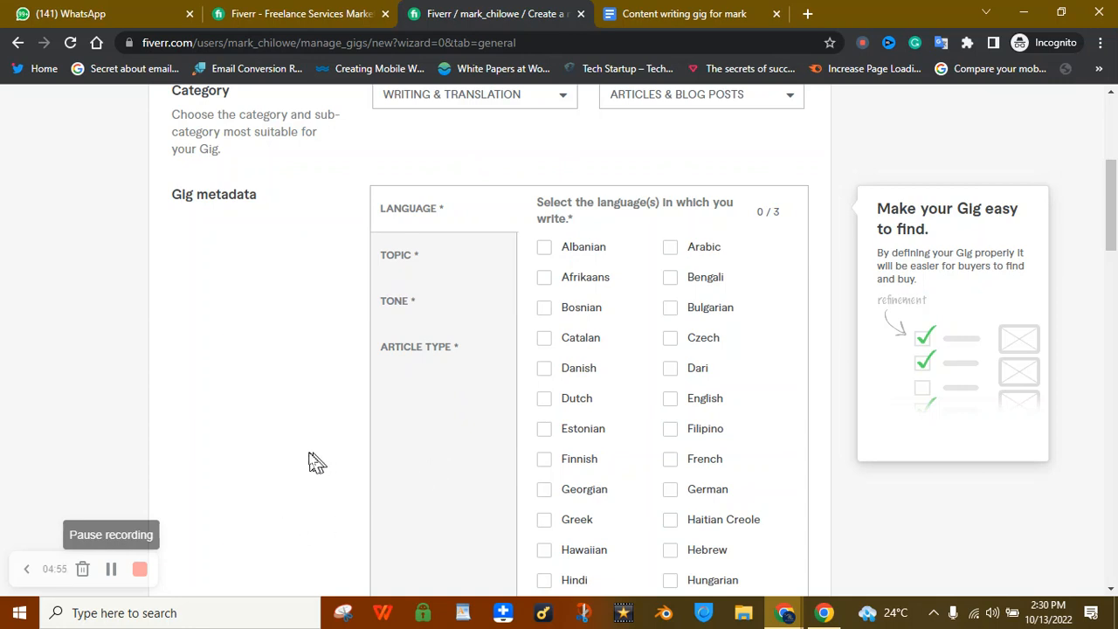
left_click(673, 407)
mouse_move(1113, 208)
left_mouse_down()
mouse_move(1113, 280)
mouse_move(1114, 225)
left_mouse_up()
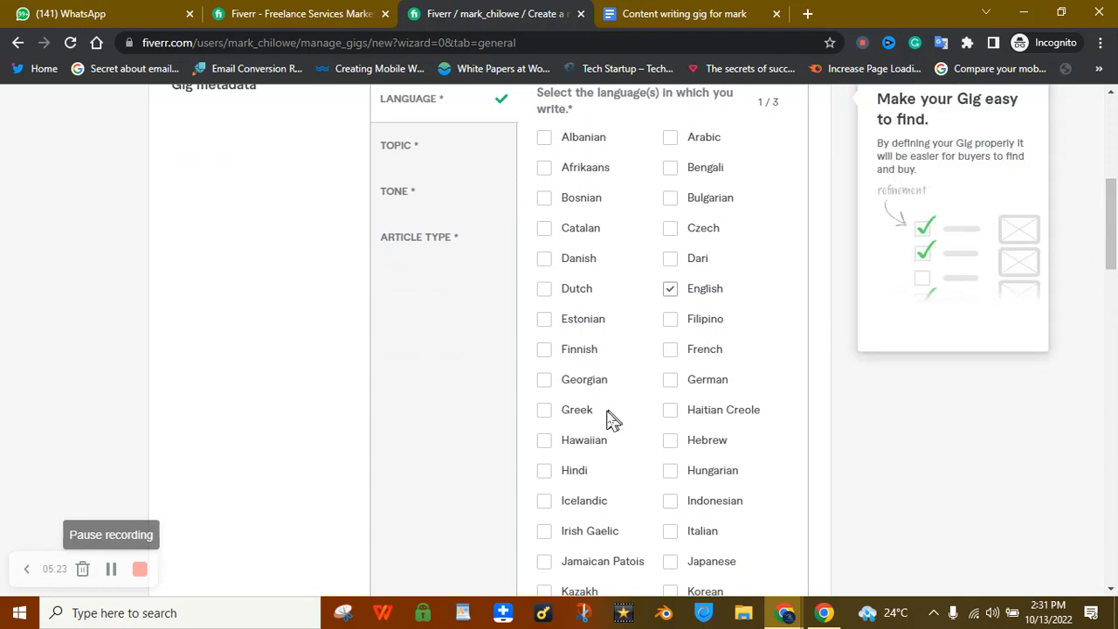
left_click(671, 353)
left_click(671, 382)
left_click(671, 383)
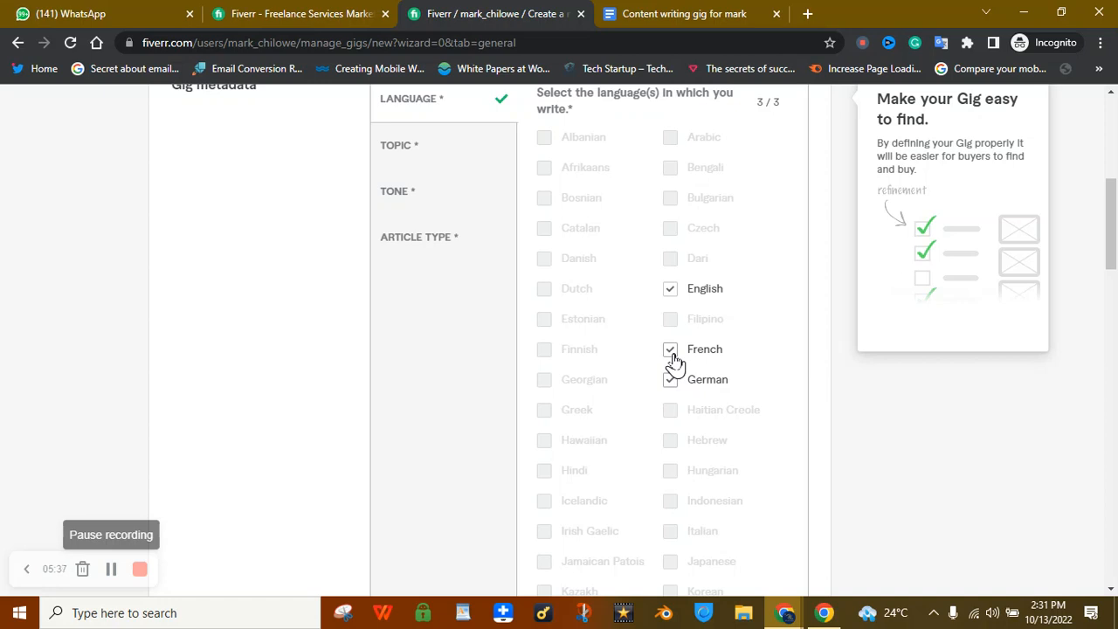
- Choose Health & medical and Real estate as the article topics in the gig metadata
left_click(444, 162)
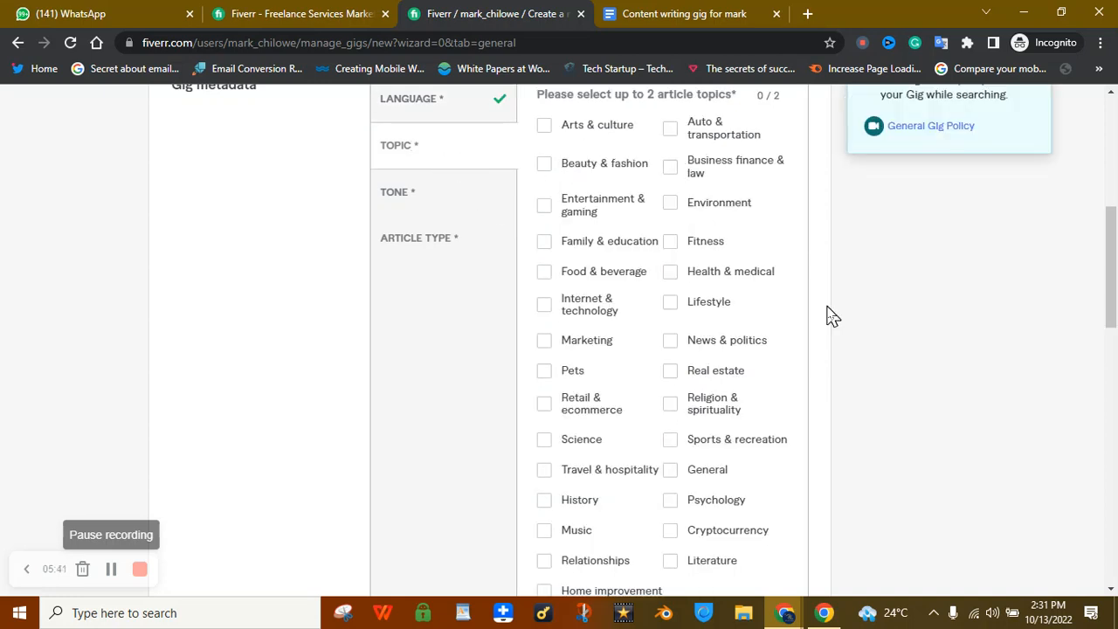
mouse_move(1113, 275)
left_mouse_down()
mouse_move(1115, 166)
mouse_move(1116, 294)
mouse_move(1115, 271)
left_mouse_up()
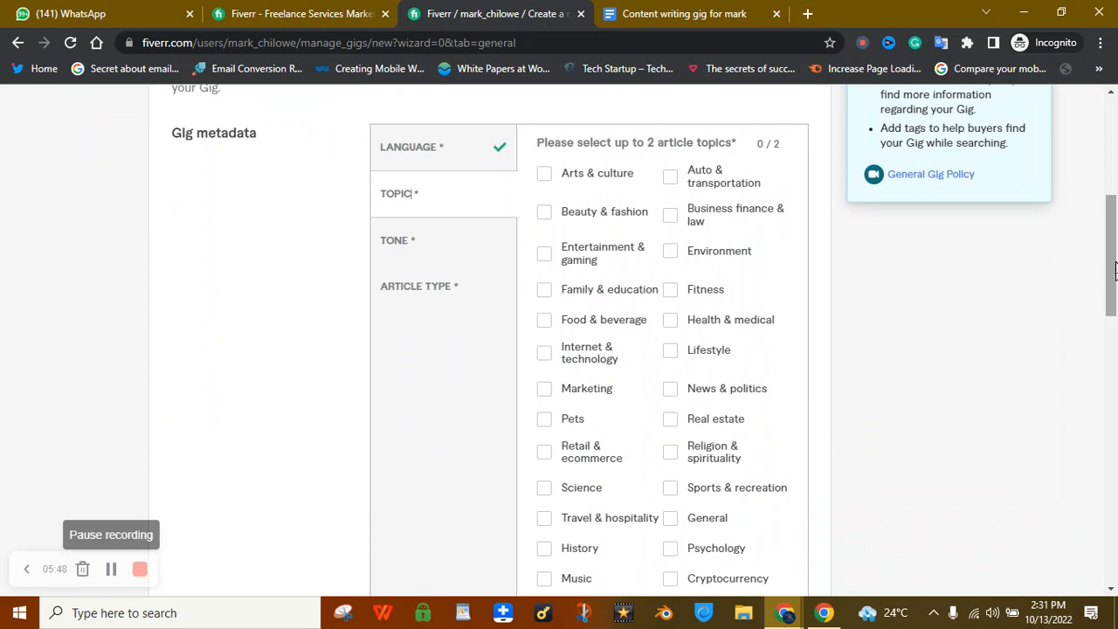
left_click(546, 322)
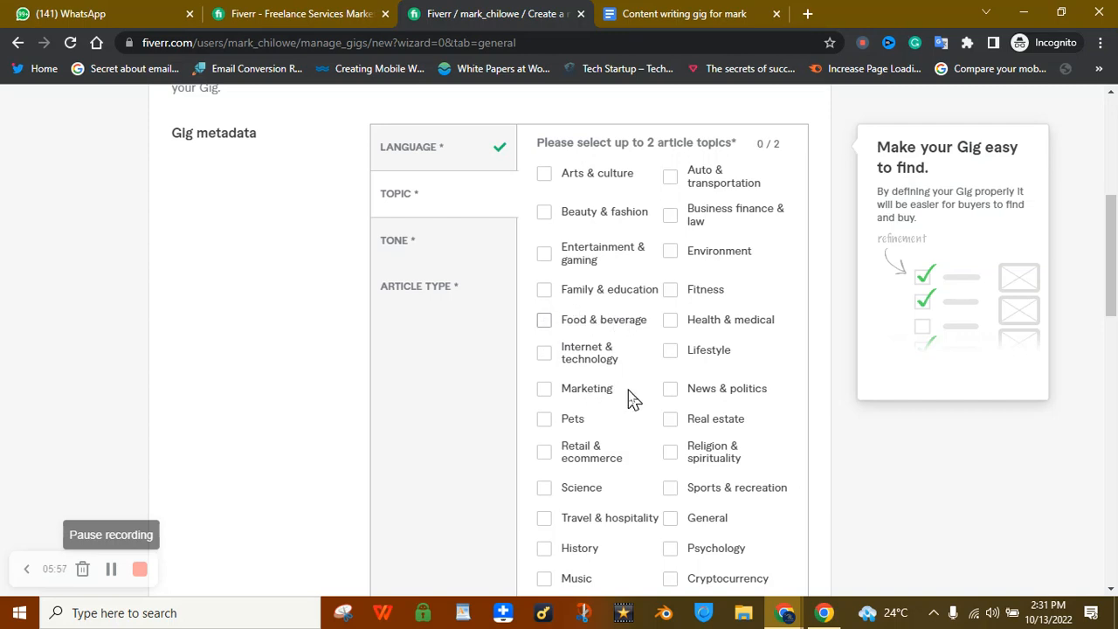
left_click_drag(1116, 261, 1117, 267)
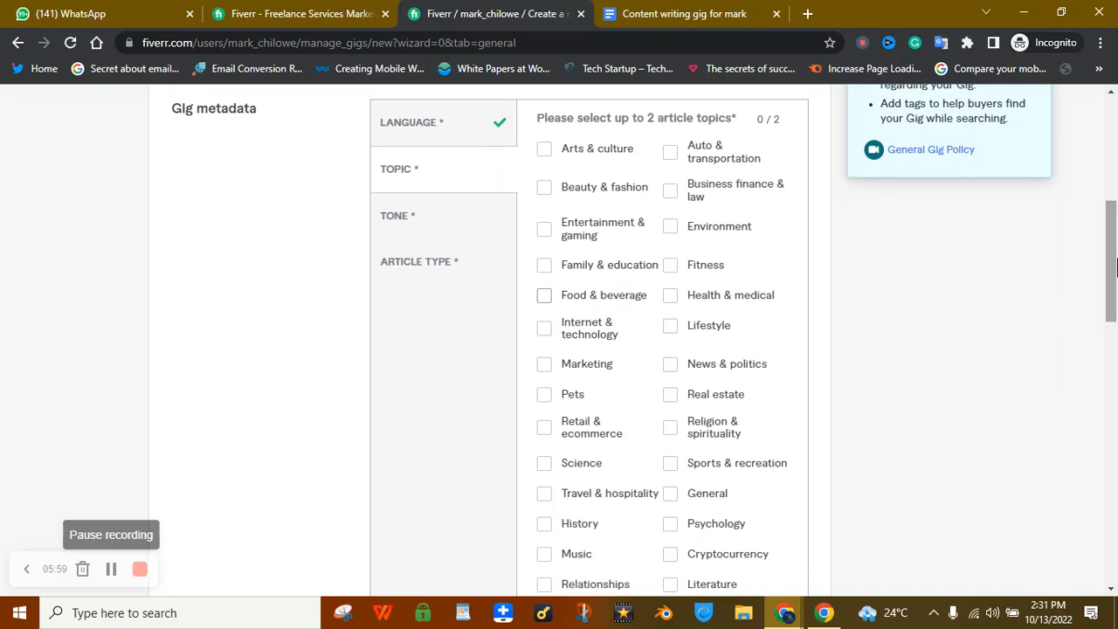
left_click(111, 569)
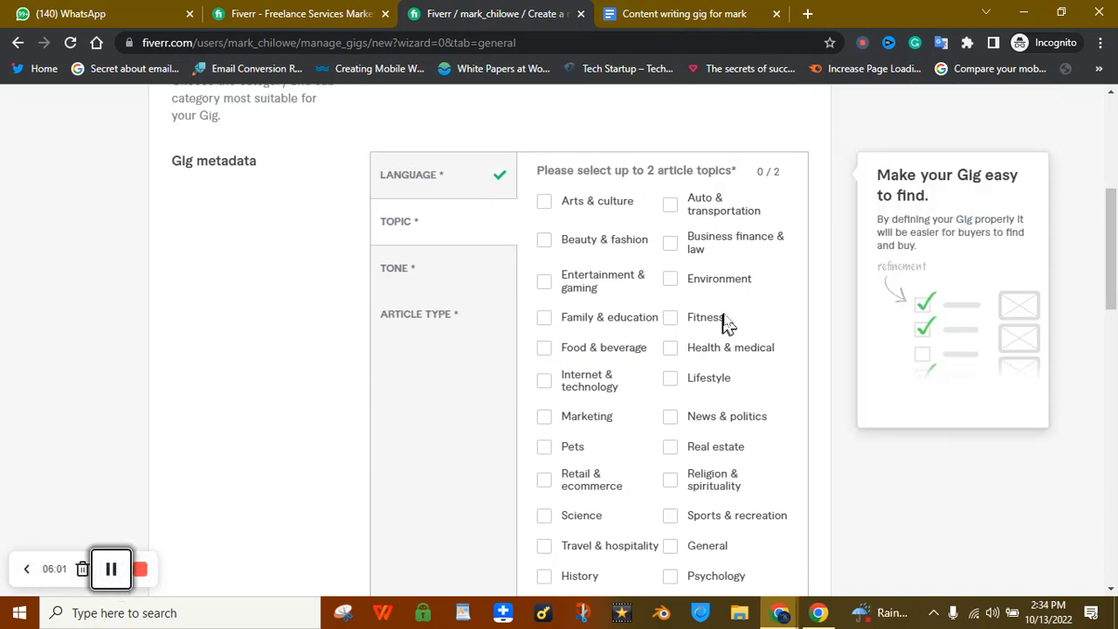
left_click(669, 353)
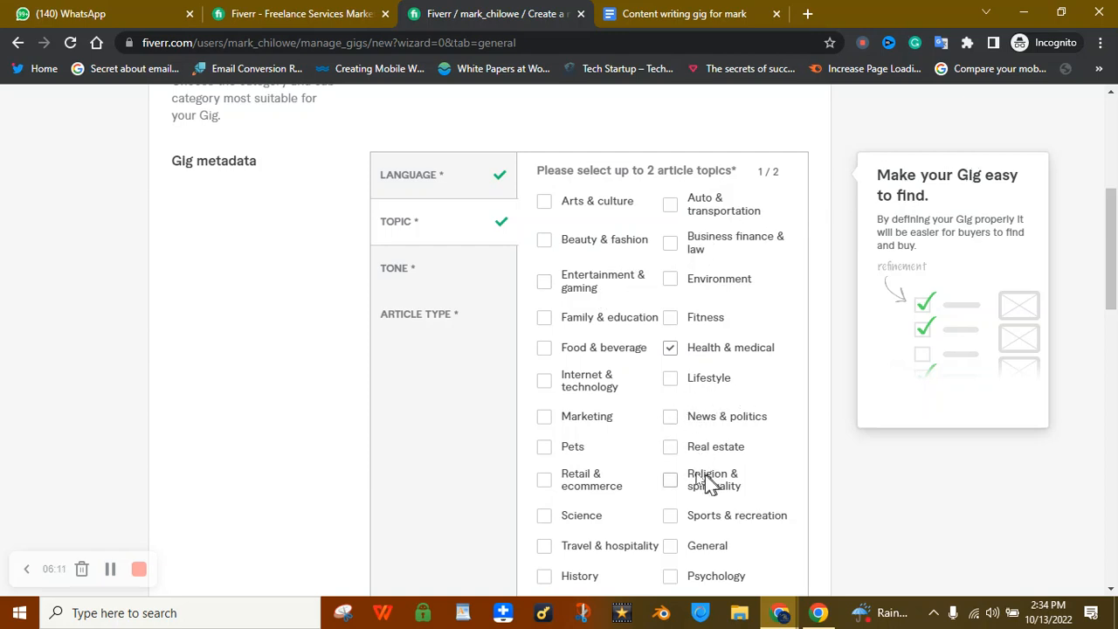
left_click(669, 448)
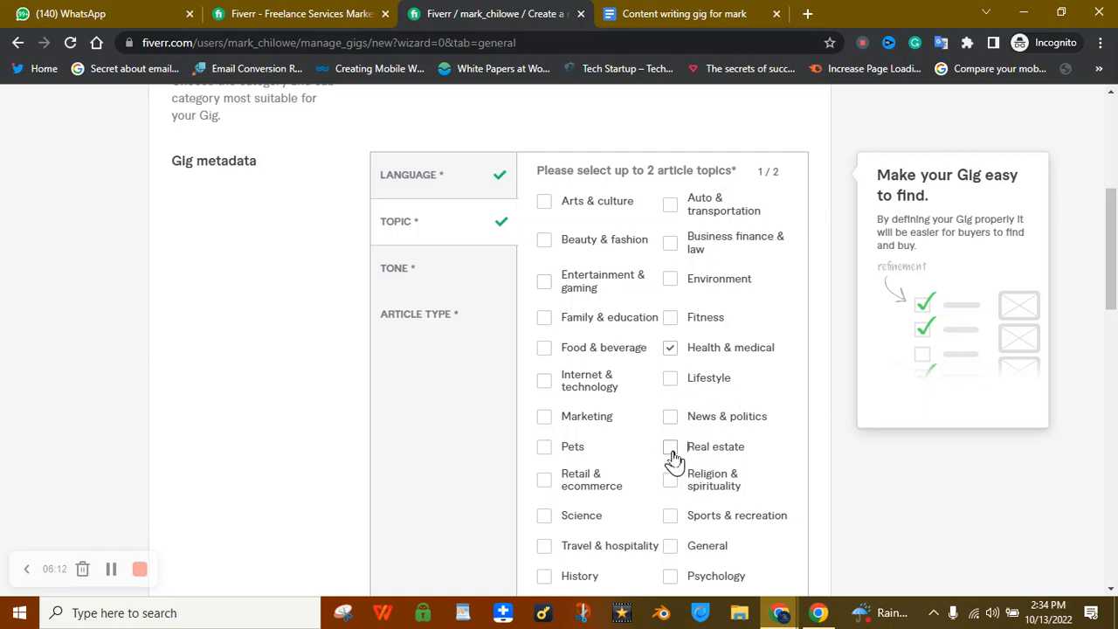
- Set the tone to Professional/Formal and Creative, and the article types to Long-form article, Research article and Informational
left_click(393, 274)
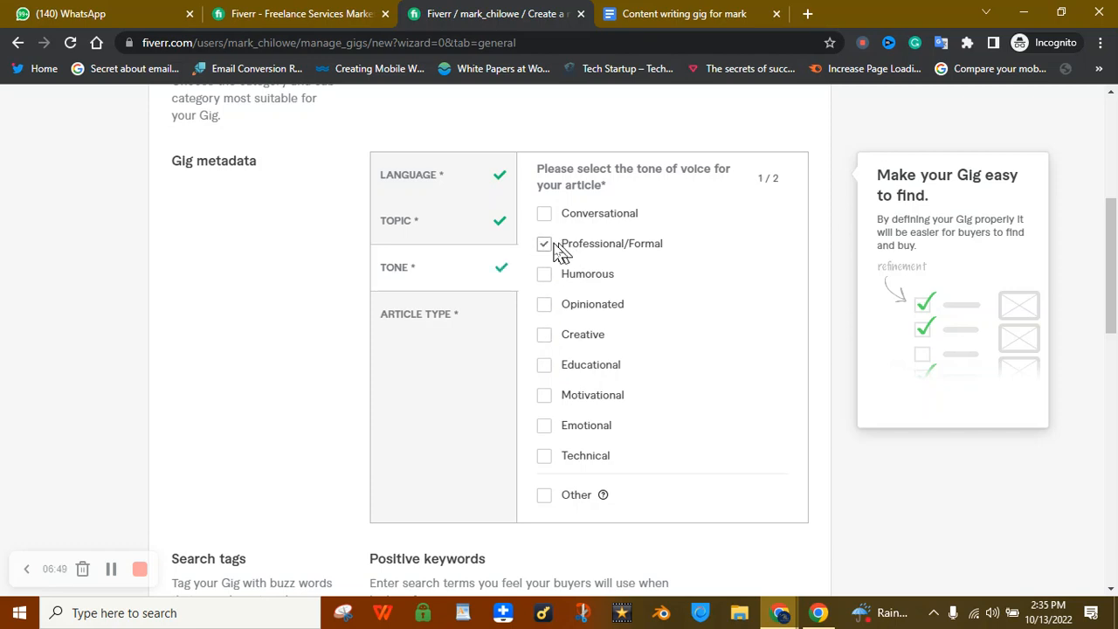
left_click(544, 339)
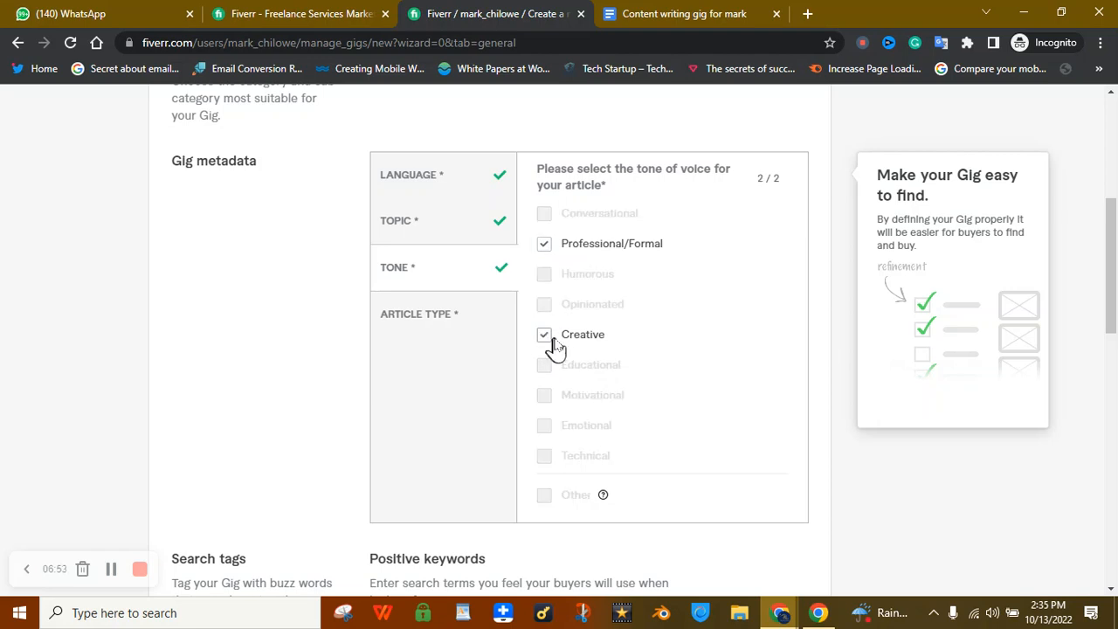
left_click(416, 331)
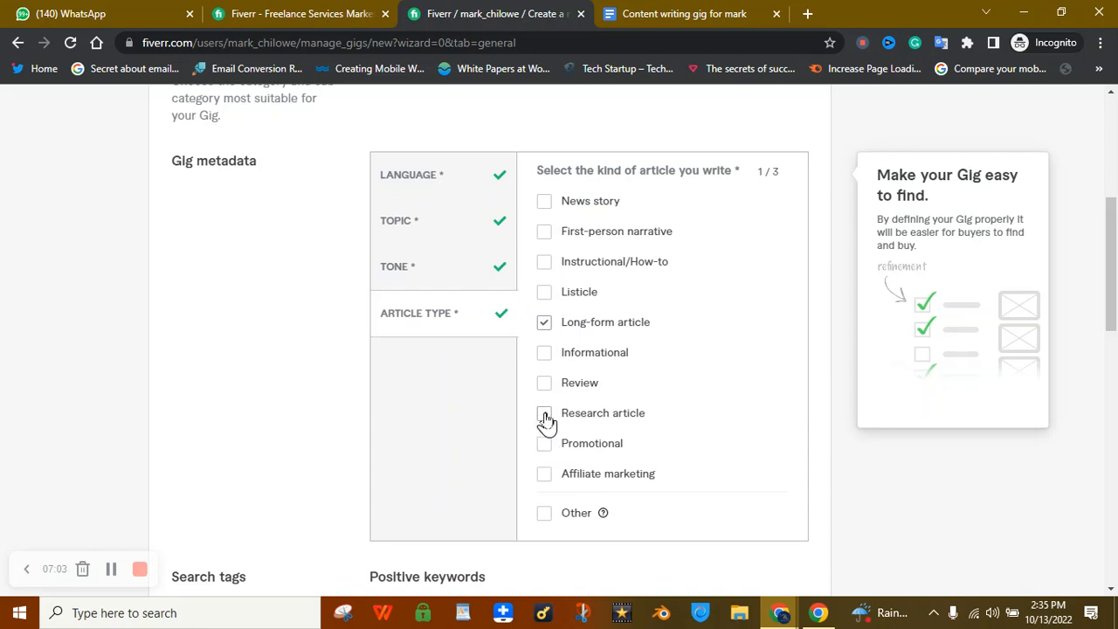
left_click(543, 353)
- Examine the Positive keywords section and the gig title's wording for terms suitable as search tags
left_click_drag(1112, 267, 1113, 328)
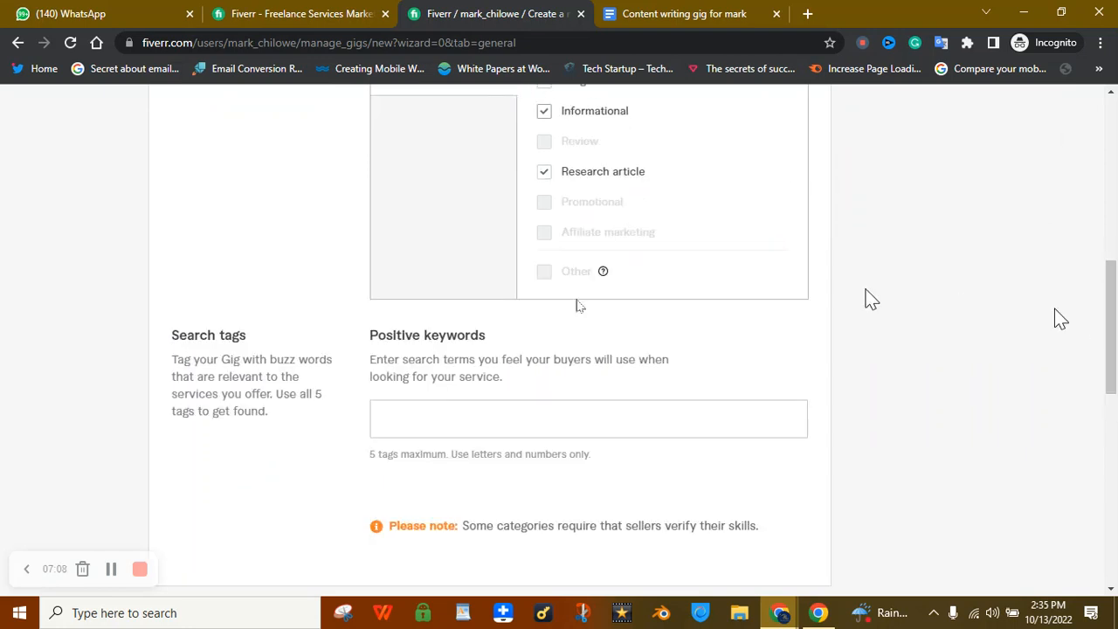
double_click(461, 337)
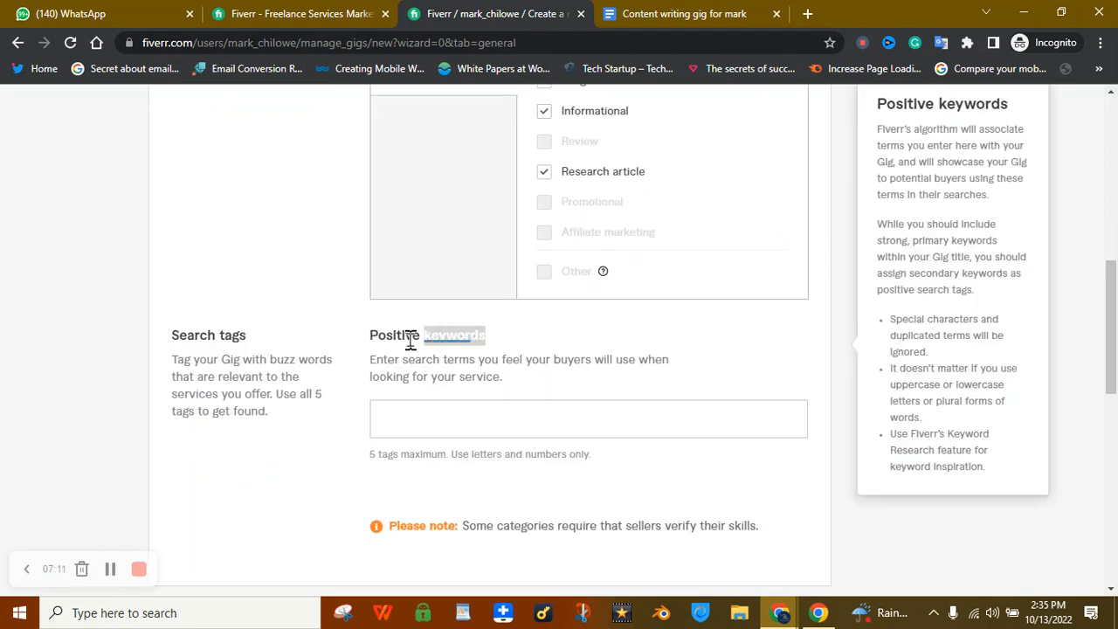
double_click(407, 341)
left_click(483, 335)
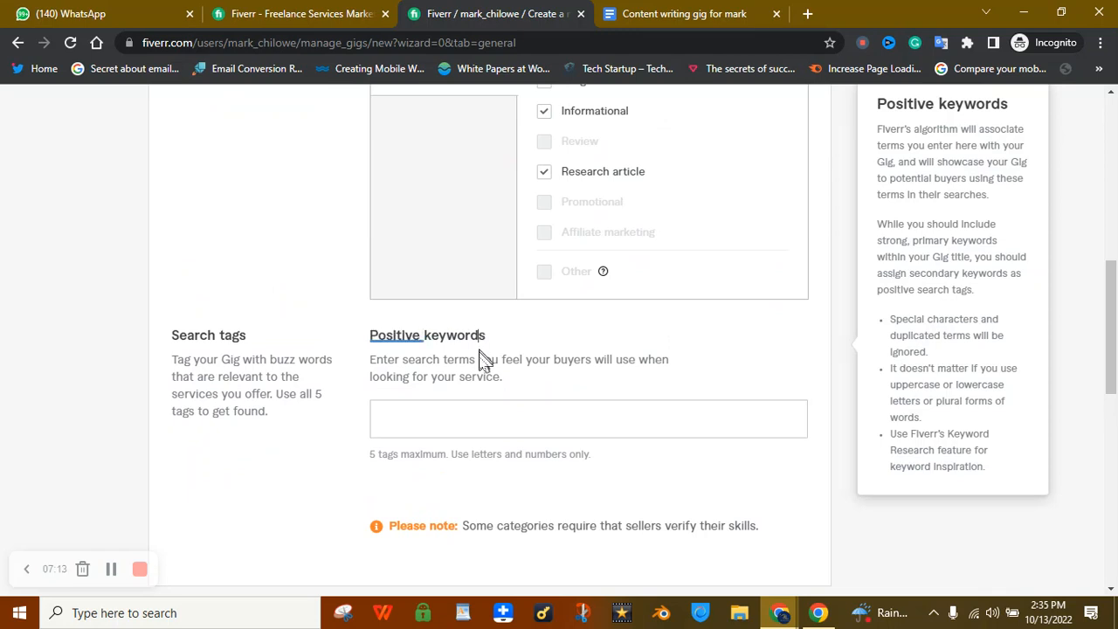
left_click(421, 413)
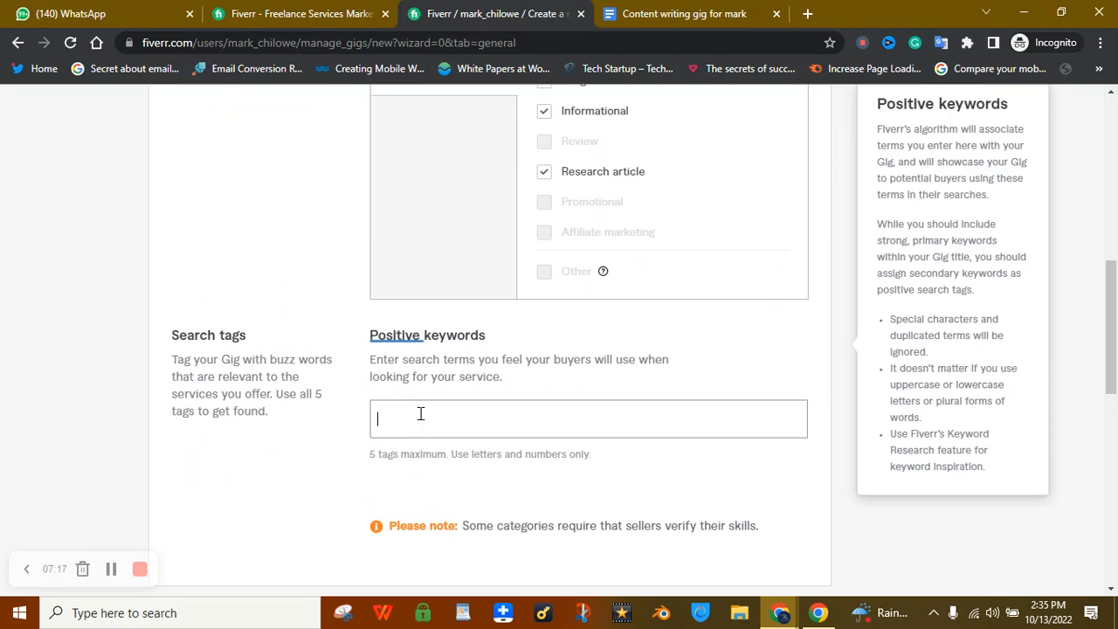
left_click(790, 365)
left_click_drag(1115, 302, 1110, 148)
double_click(499, 306)
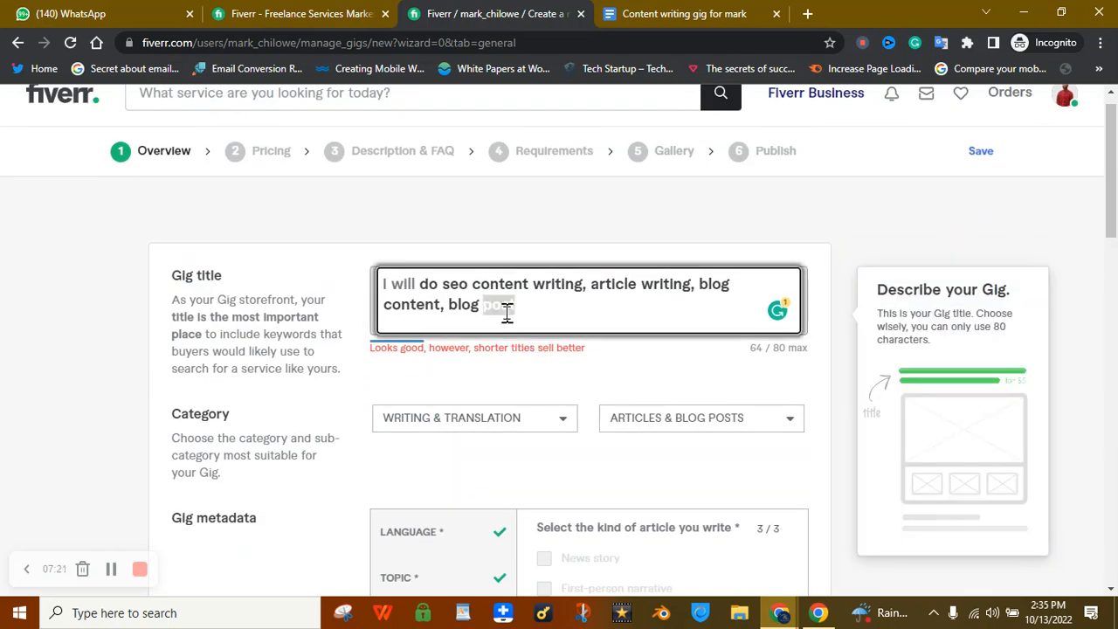
left_click(552, 304)
left_click_drag(1114, 139, 1114, 295)
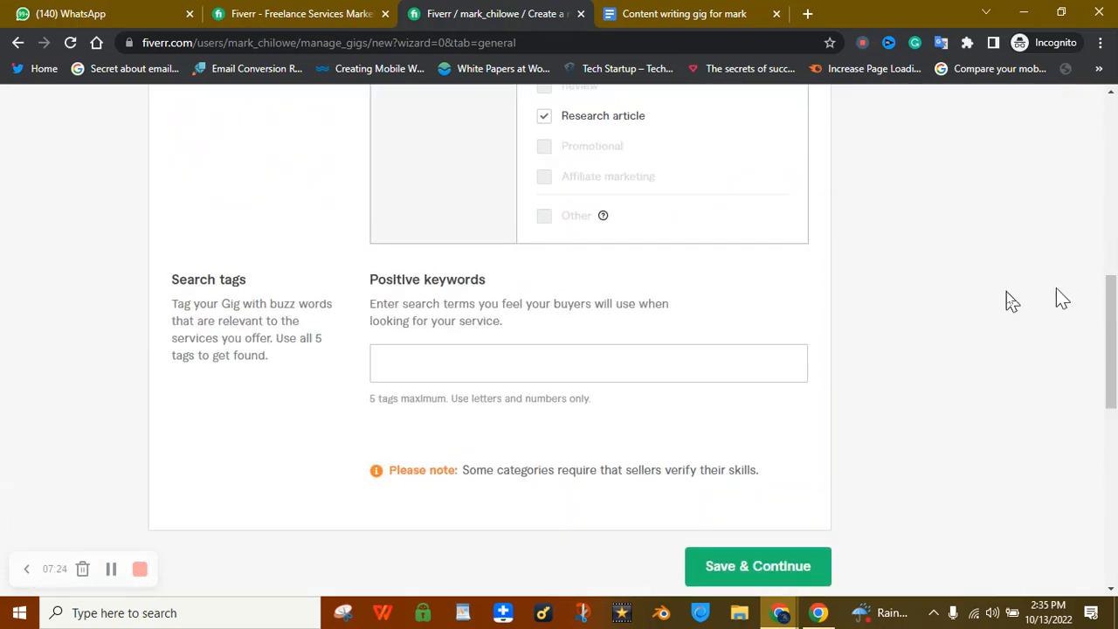
- Add the search tags blog post, article writing, blog content, content writing and seo content writing, and save to continue to pricing
left_click(469, 365)
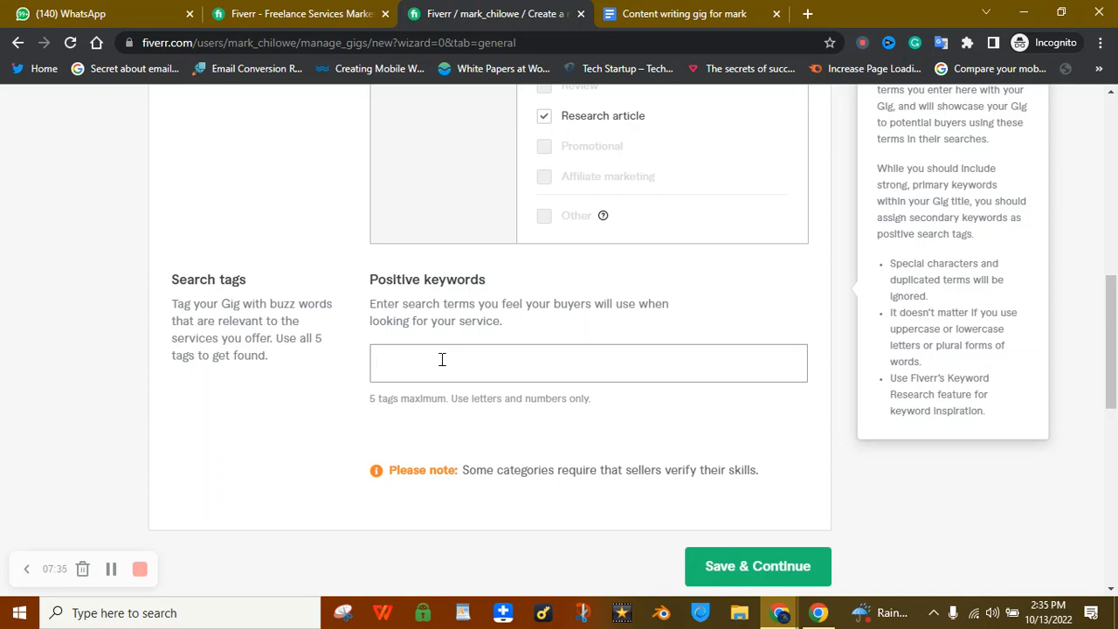
scroll(1114, 229, "up", 5)
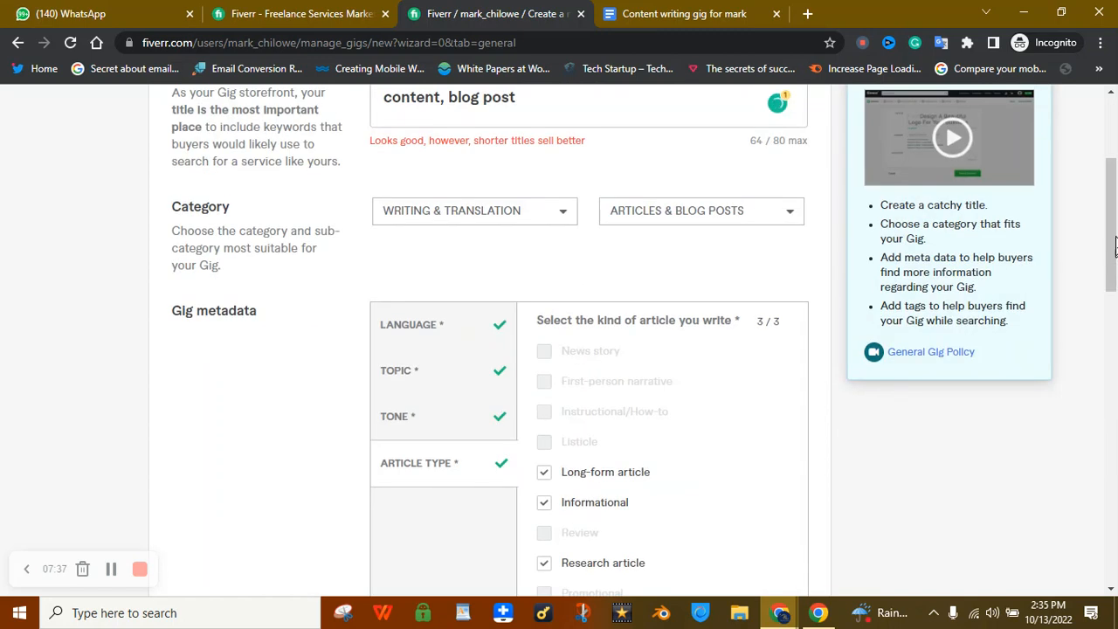
left_click_drag(1116, 188, 1097, 117)
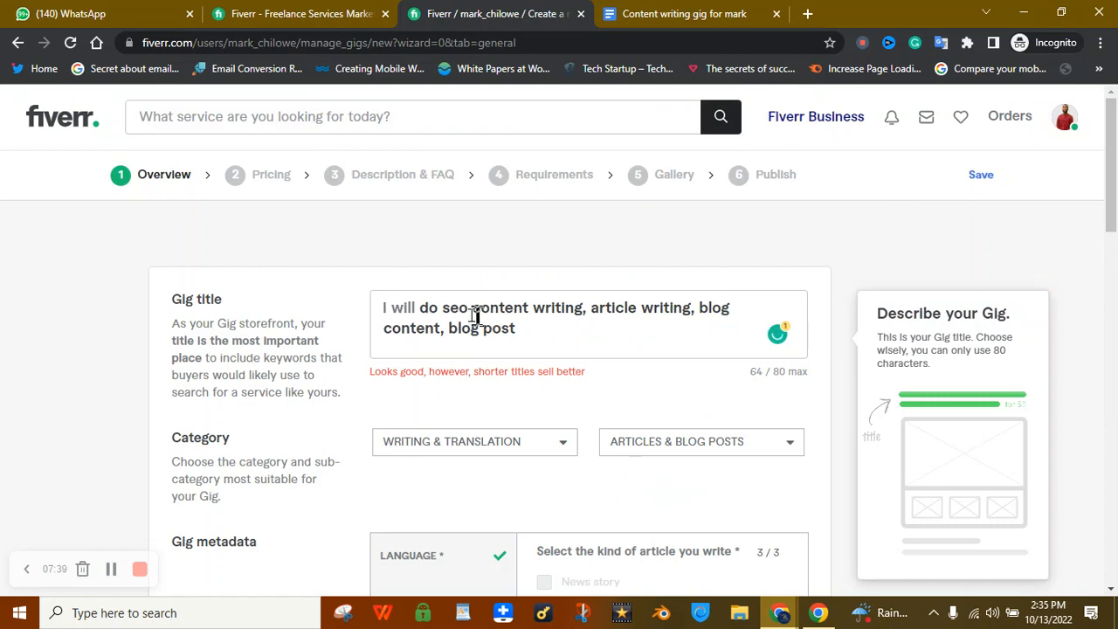
left_click_drag(1115, 165, 1114, 382)
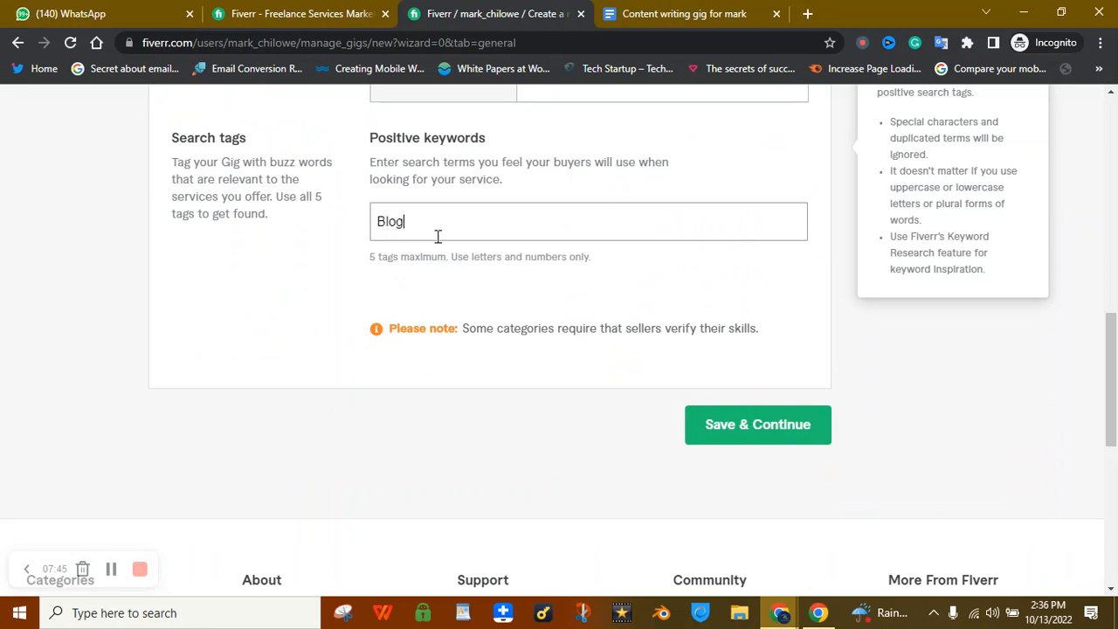
type("ost")
key("Return")
type("Ai")
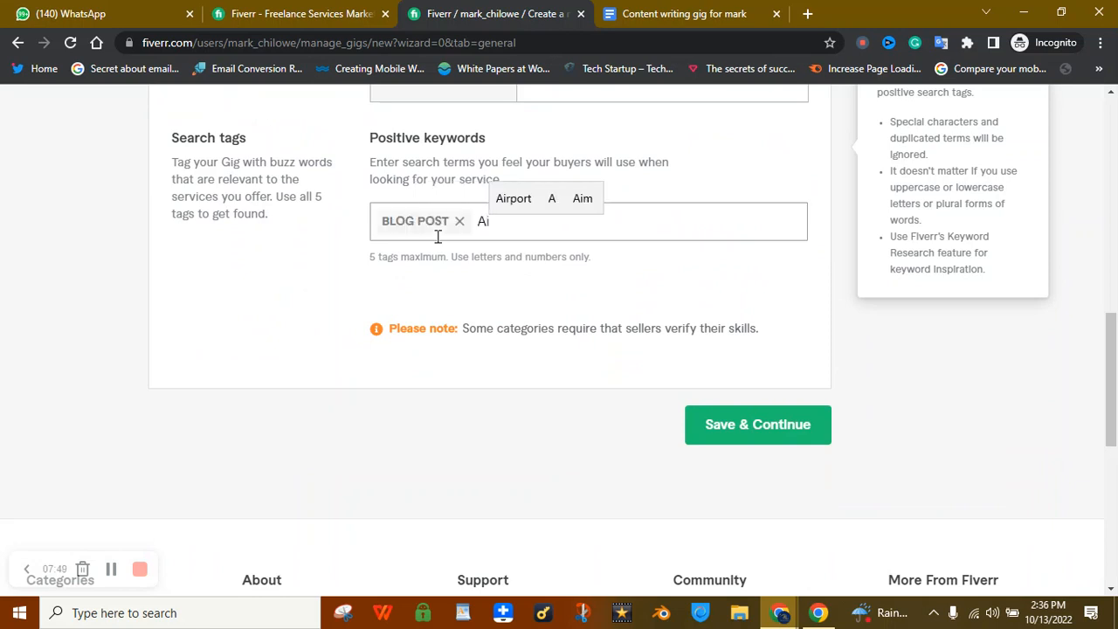
left_click(110, 570)
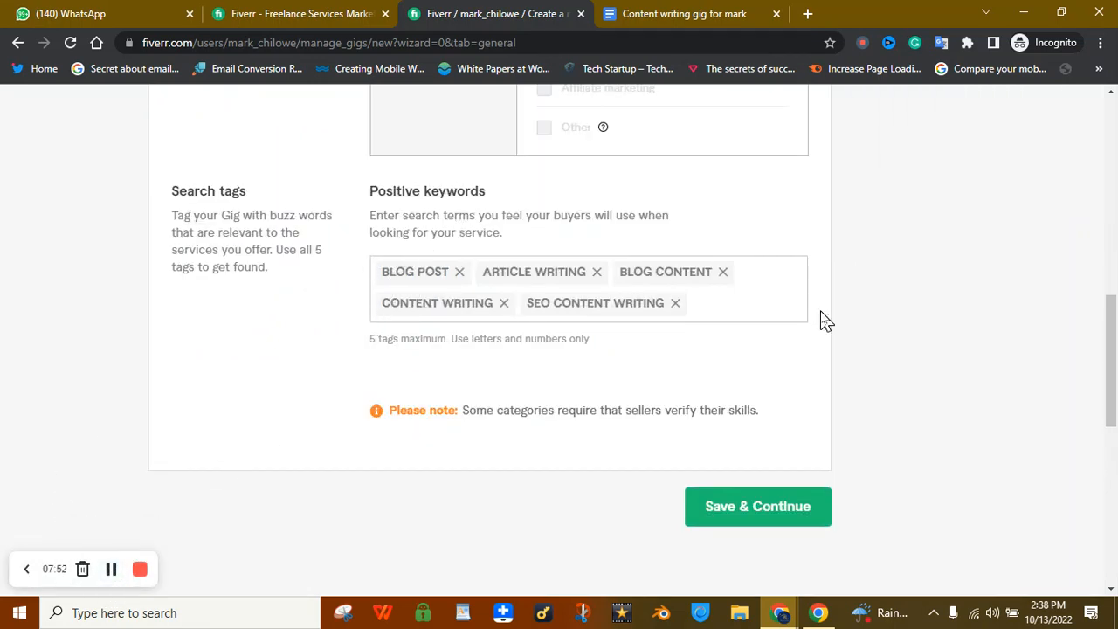
left_click(747, 512)
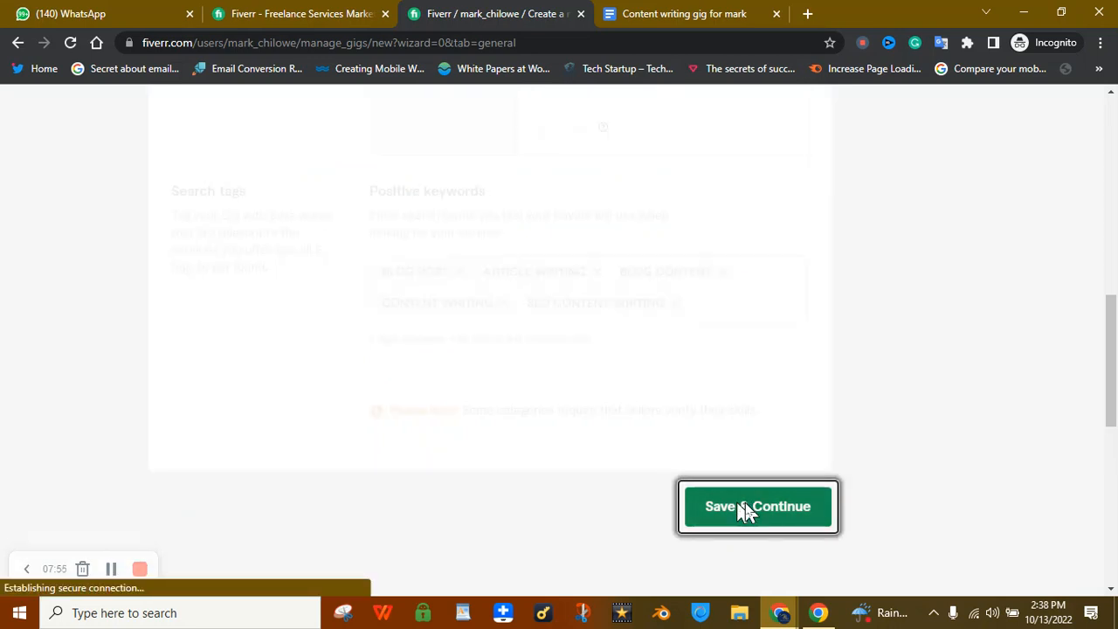
- Go through the stock media tour on the pricing page to its end and close it
left_click_drag(1117, 338, 1114, 270)
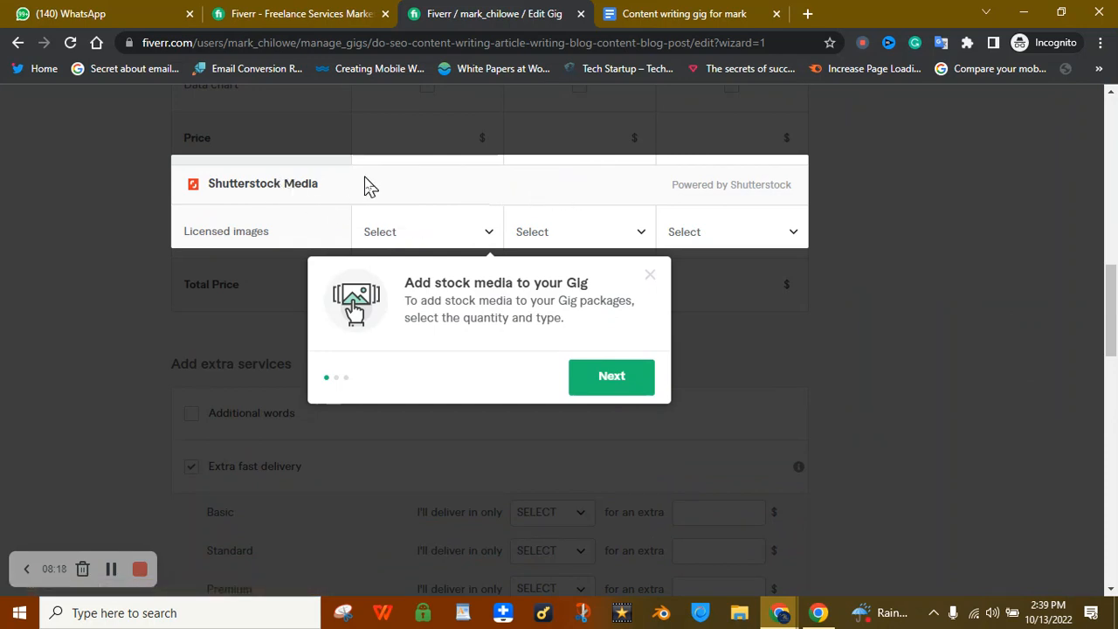
left_click(612, 378)
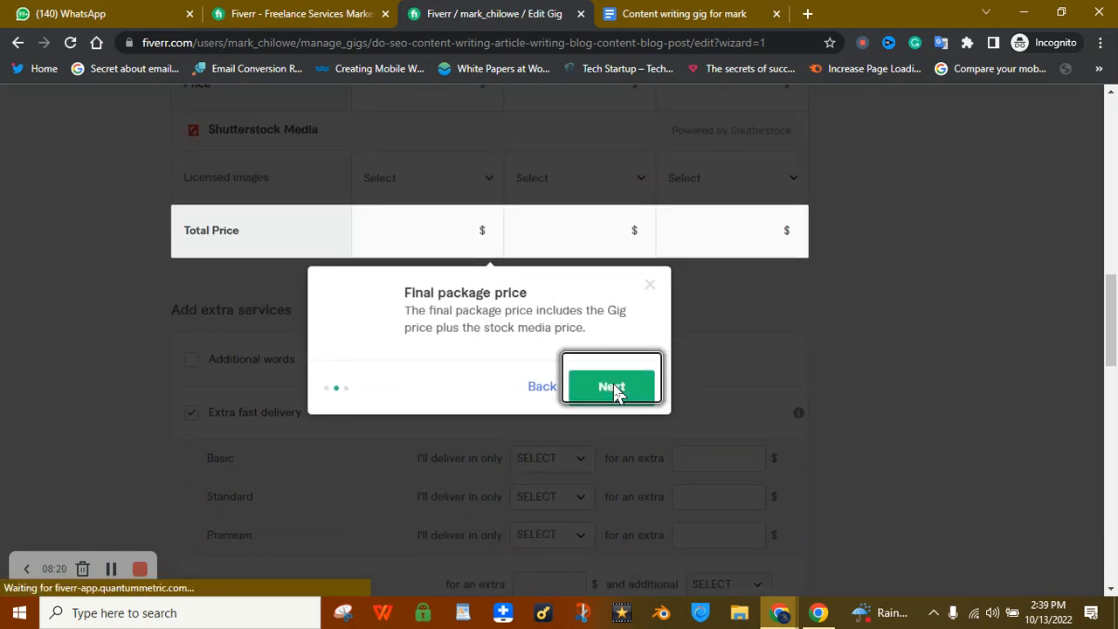
left_click(614, 393)
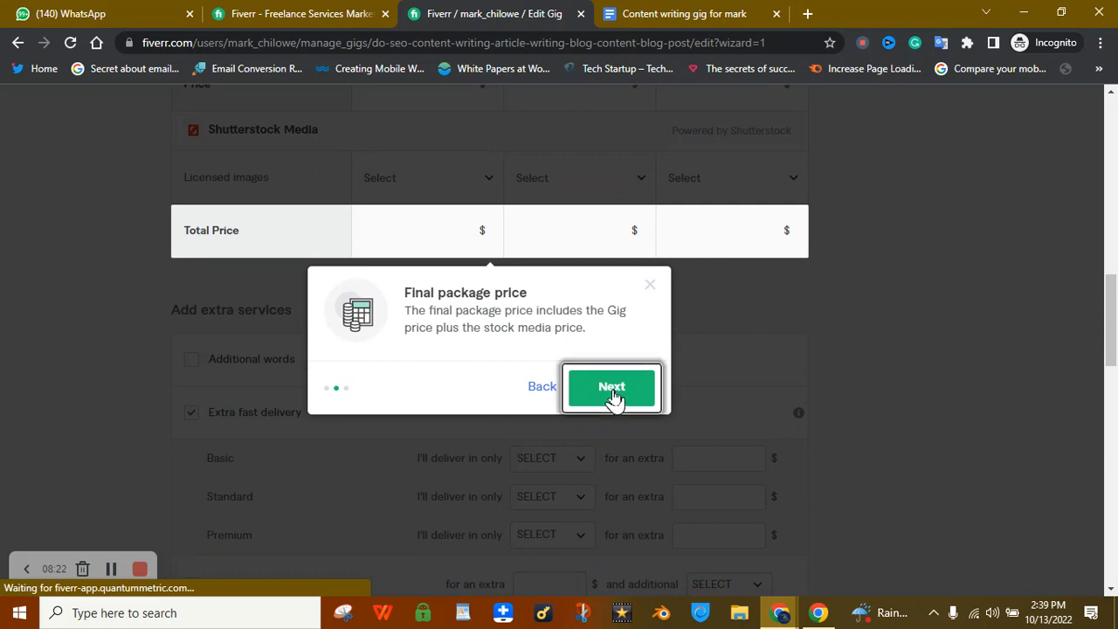
left_click(609, 390)
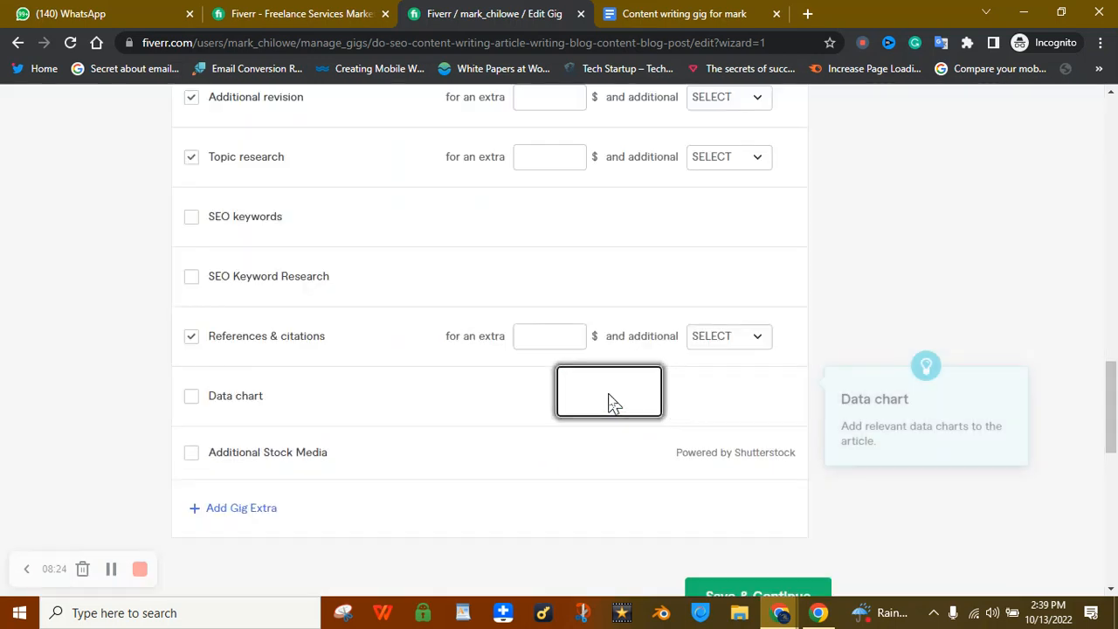
- Examine the Basic, Standard and Premium package fields in the Scope & Pricing table
scroll(602, 399, "up", 5)
left_click_drag(1115, 320, 1107, 146)
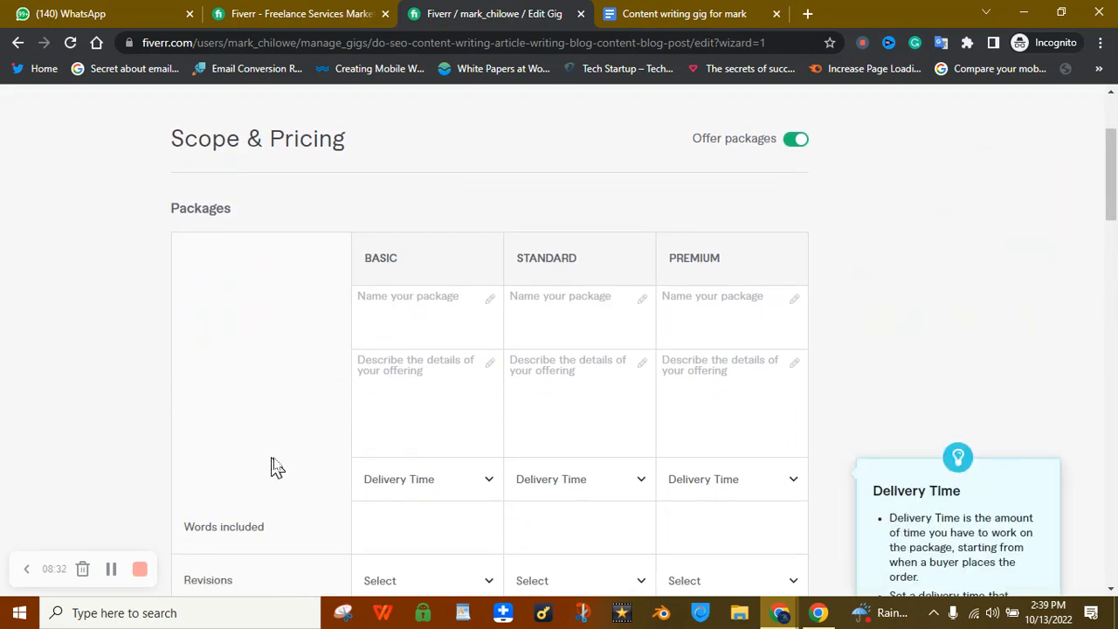
left_click(439, 379)
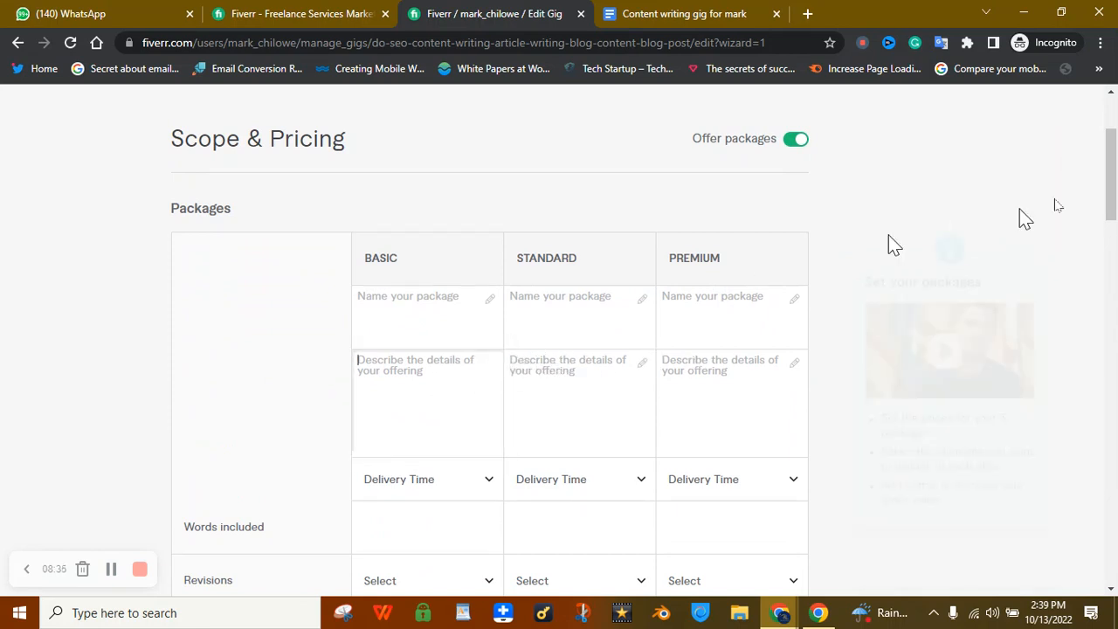
left_click_drag(1114, 182, 1114, 153)
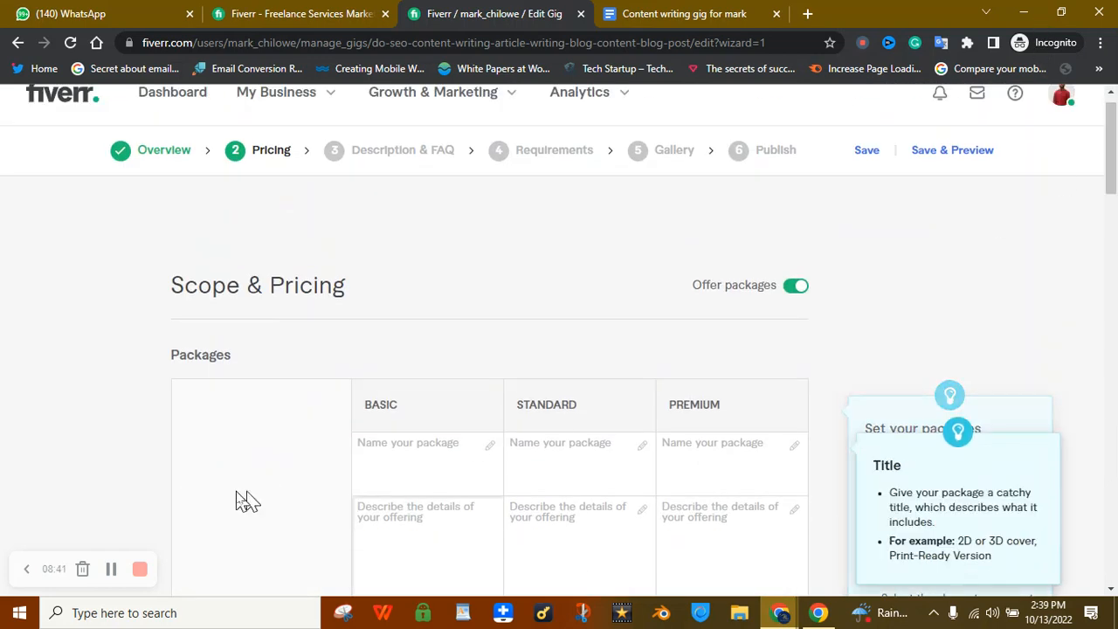
left_click(111, 569)
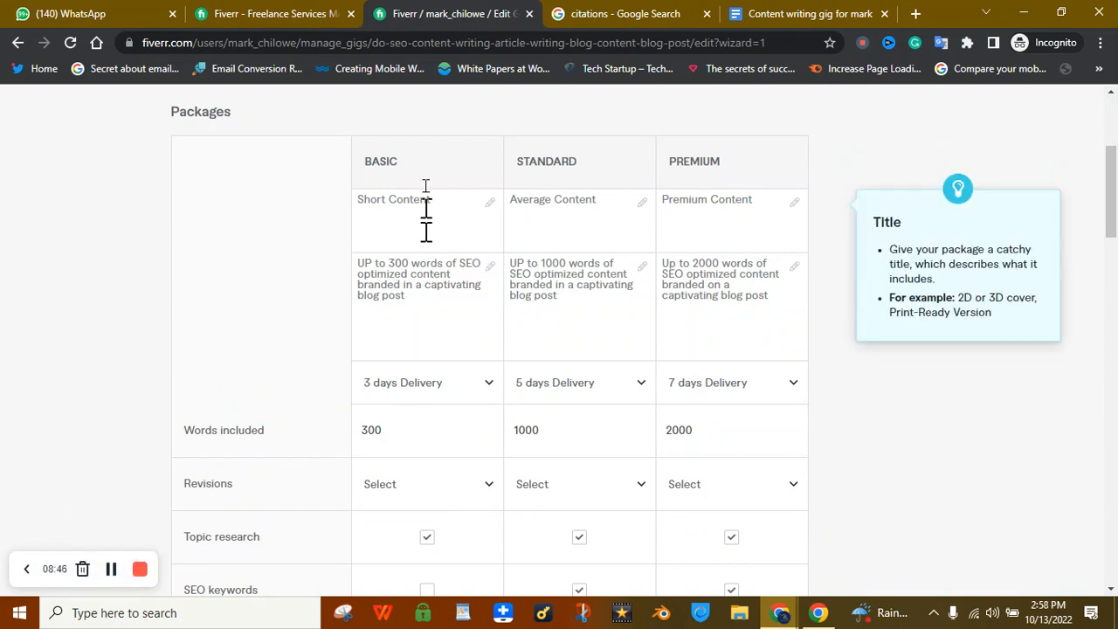
- Remove "SEO" from the Basic package description, leaving "UP to 300 words of optimized content branded in a captivating blog post"
mouse_move(1114, 188)
left_mouse_down()
mouse_move(1114, 349)
mouse_move(1114, 190)
left_mouse_up()
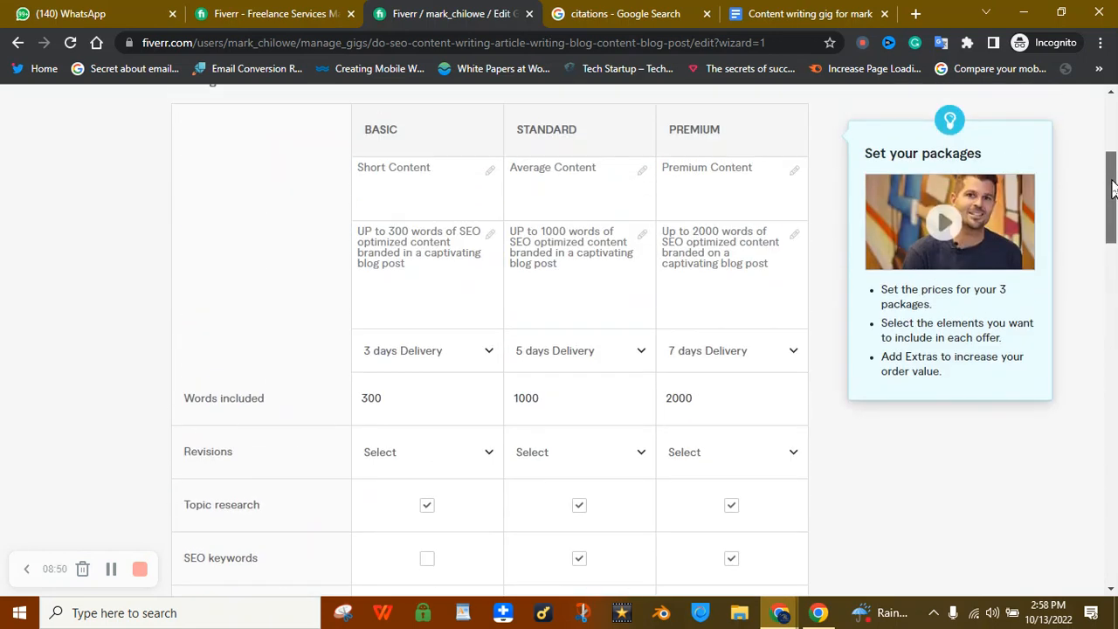
left_click(470, 231)
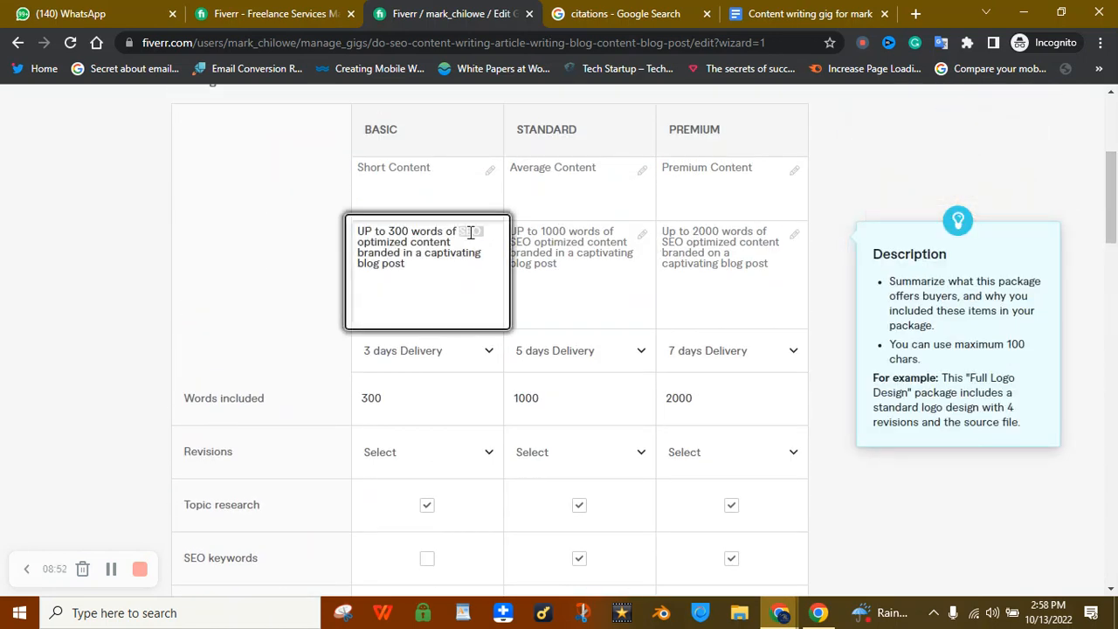
left_click(416, 174)
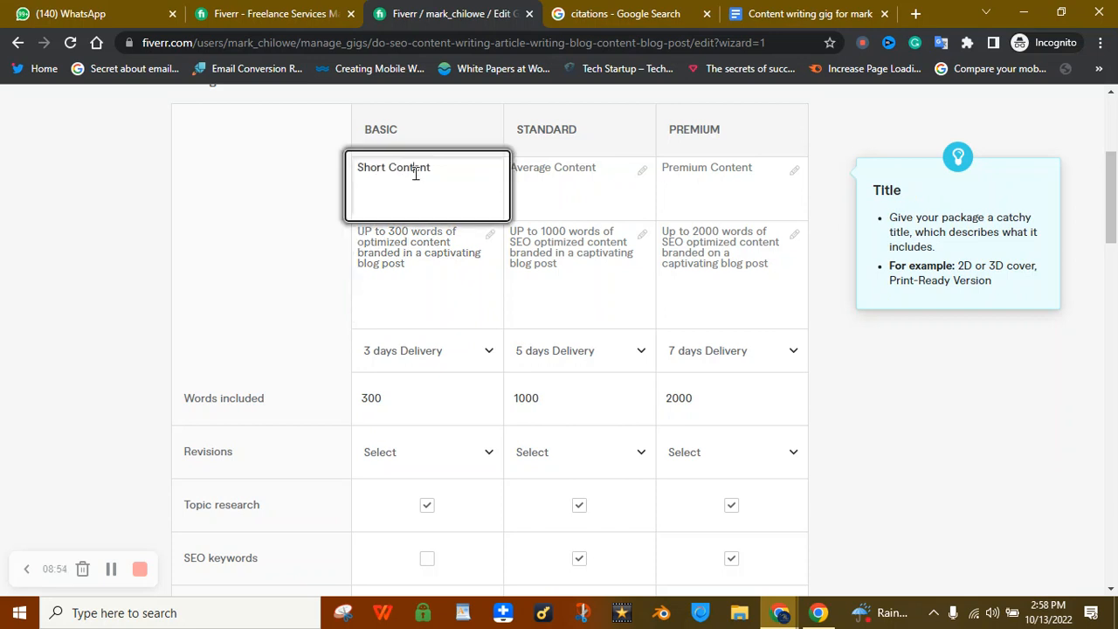
left_click(401, 238)
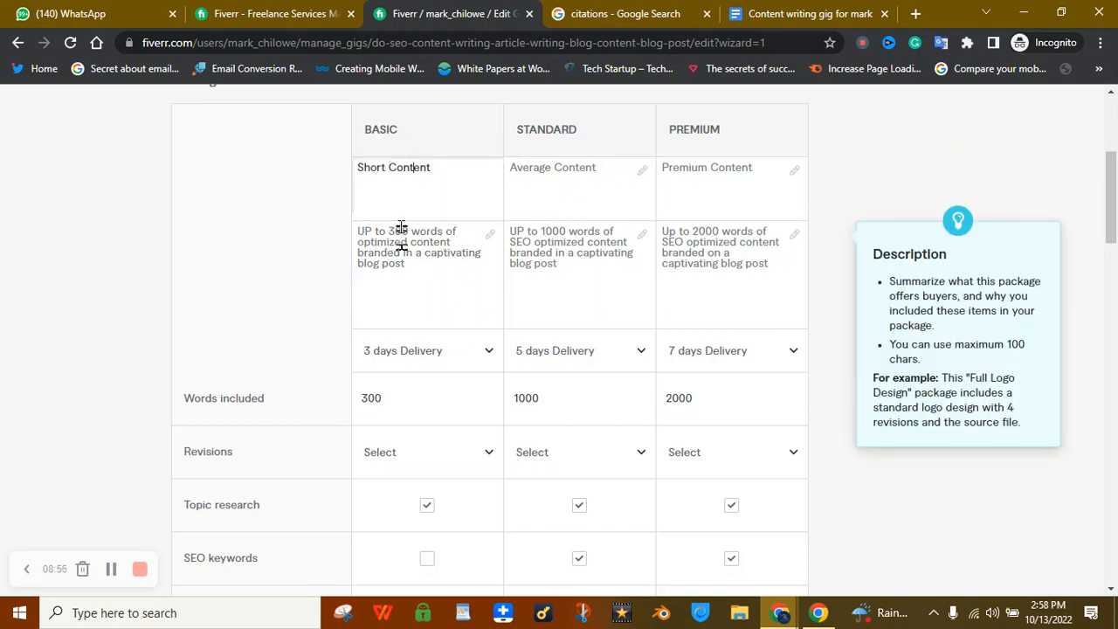
- Examine the titles and descriptions of the Standard and Premium packages and compare them with the Basic package
left_click(564, 210)
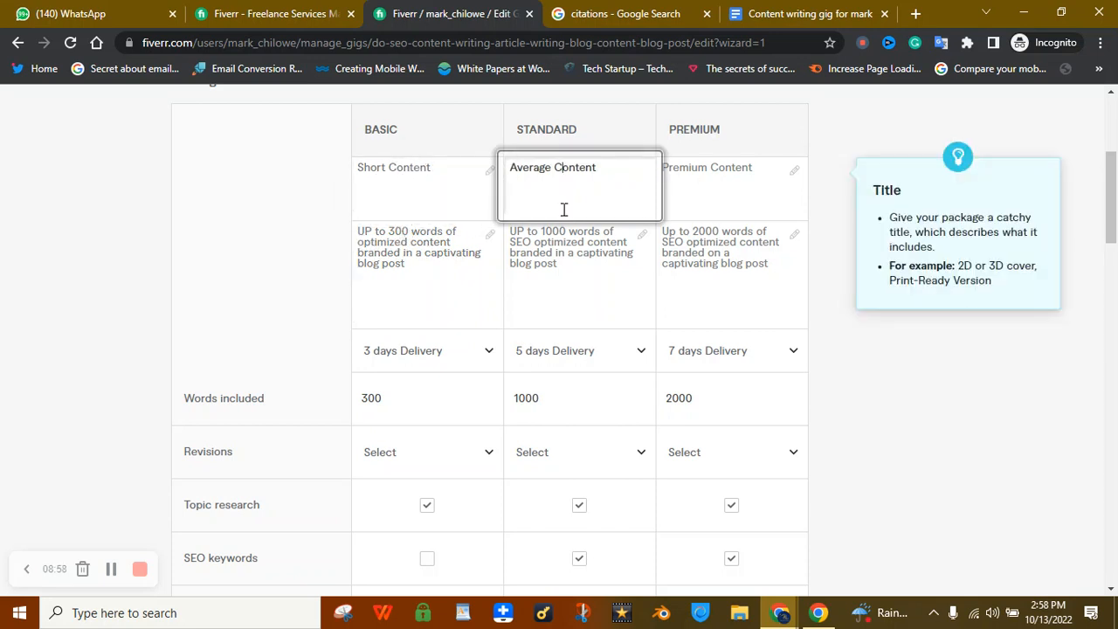
left_click(579, 241)
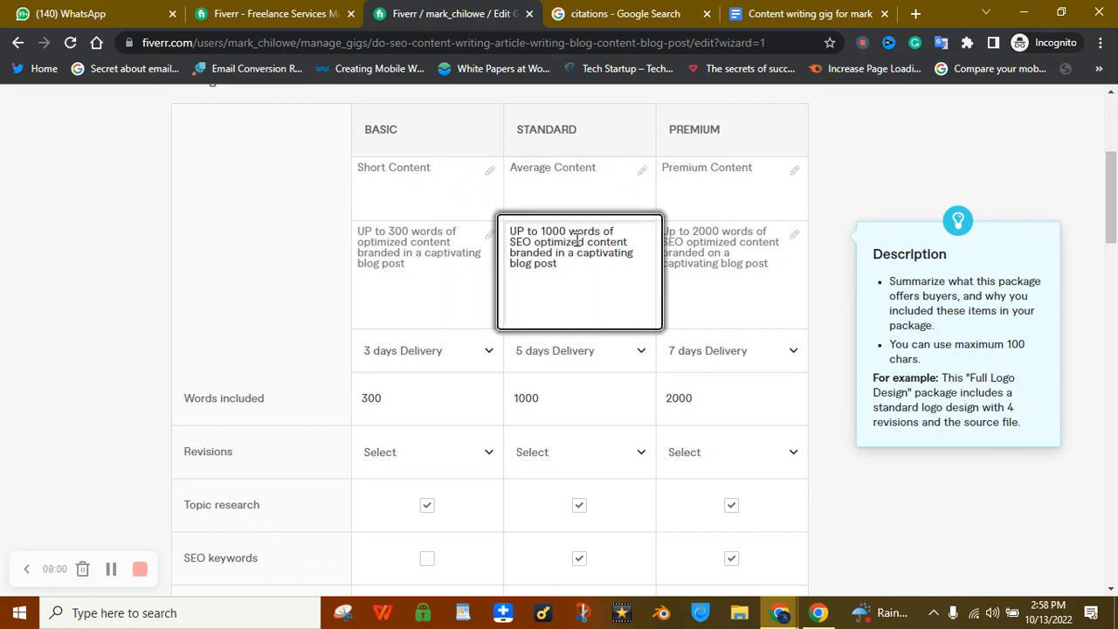
double_click(537, 168)
left_click(535, 170)
double_click(563, 168)
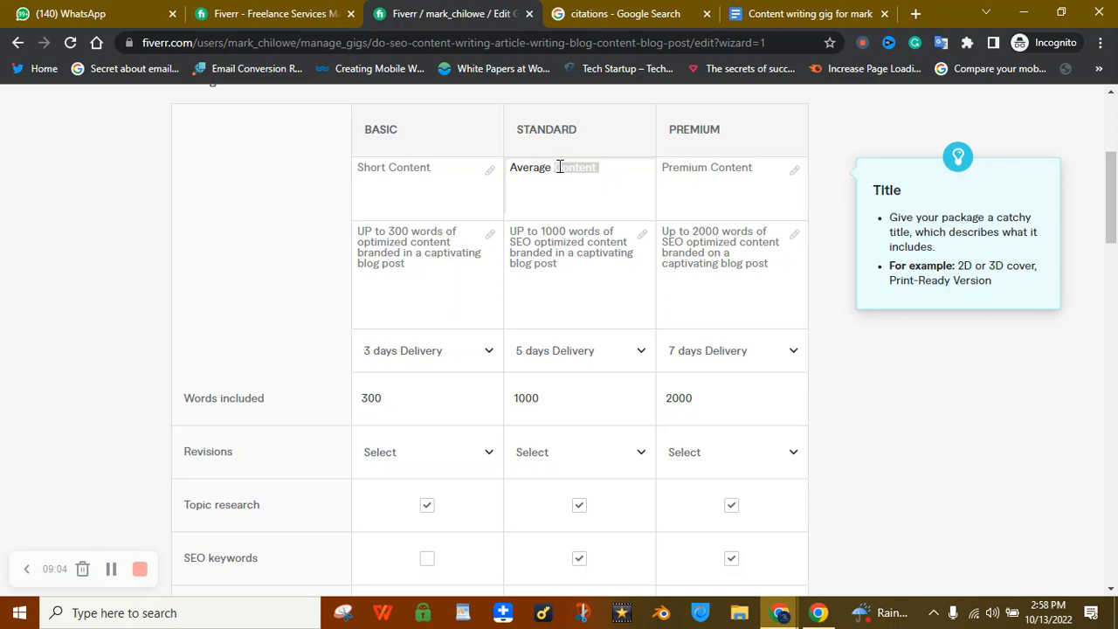
left_click(568, 224)
left_click(555, 170)
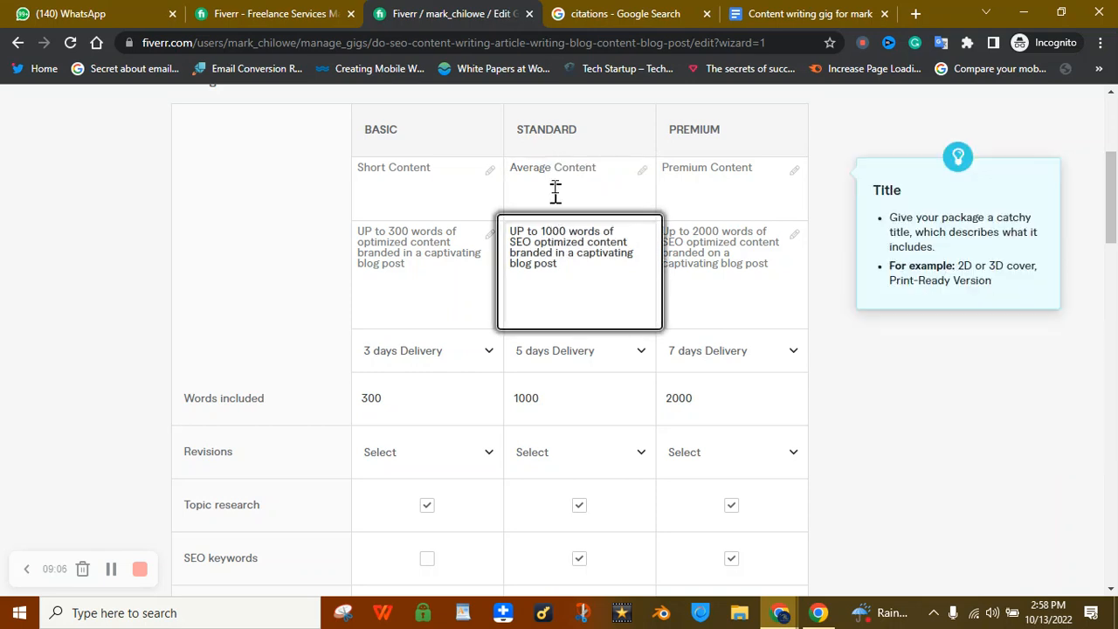
left_click(552, 247)
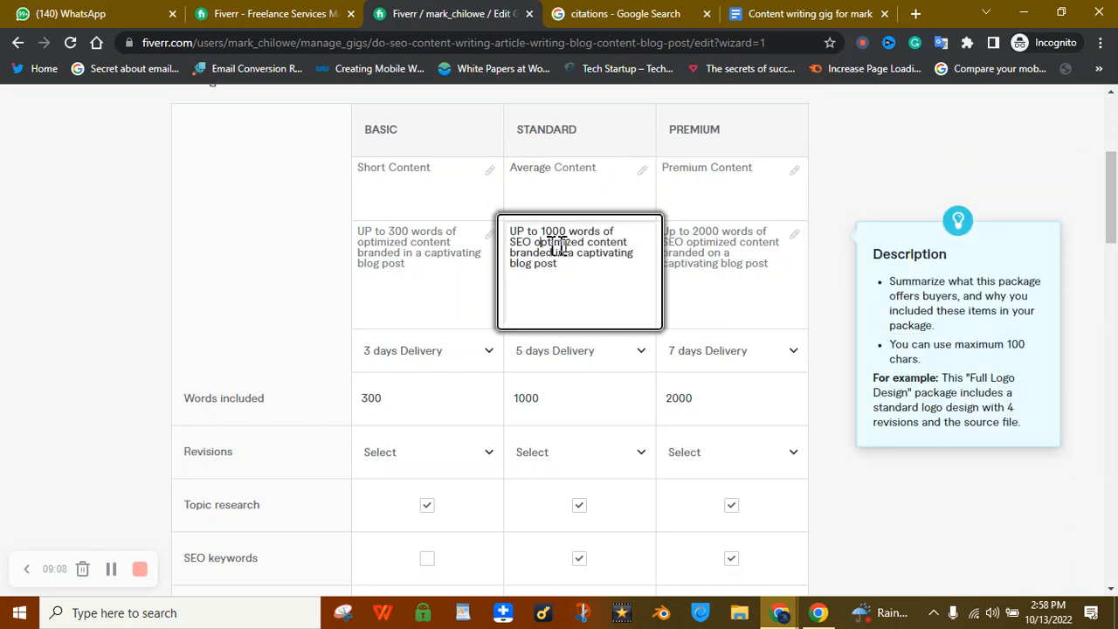
left_click(714, 168)
double_click(714, 168)
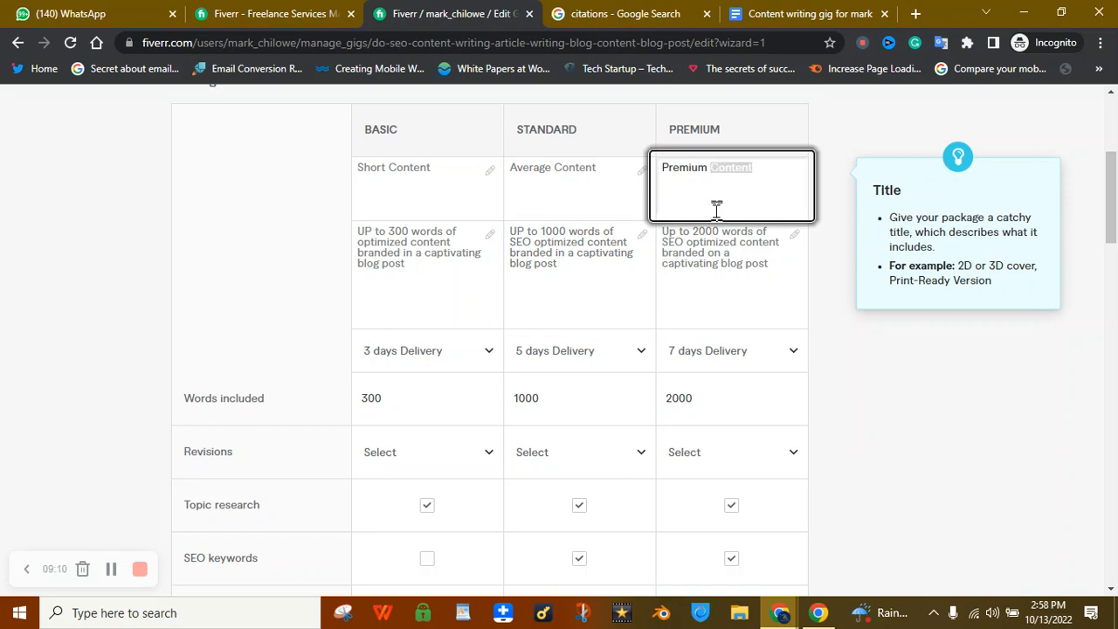
left_click(675, 271)
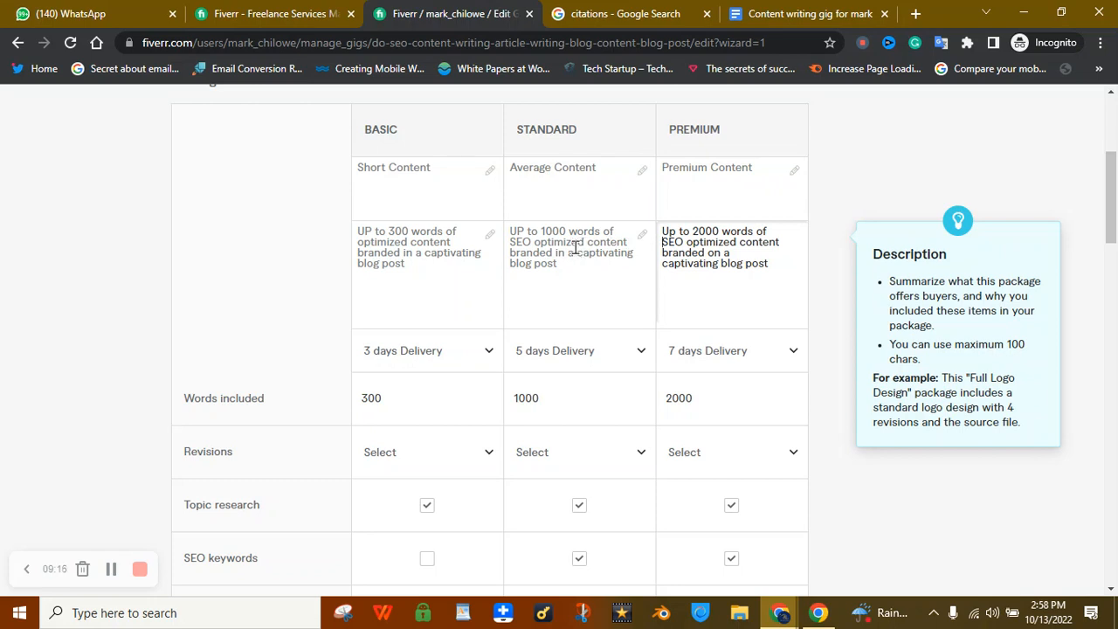
left_click(402, 244)
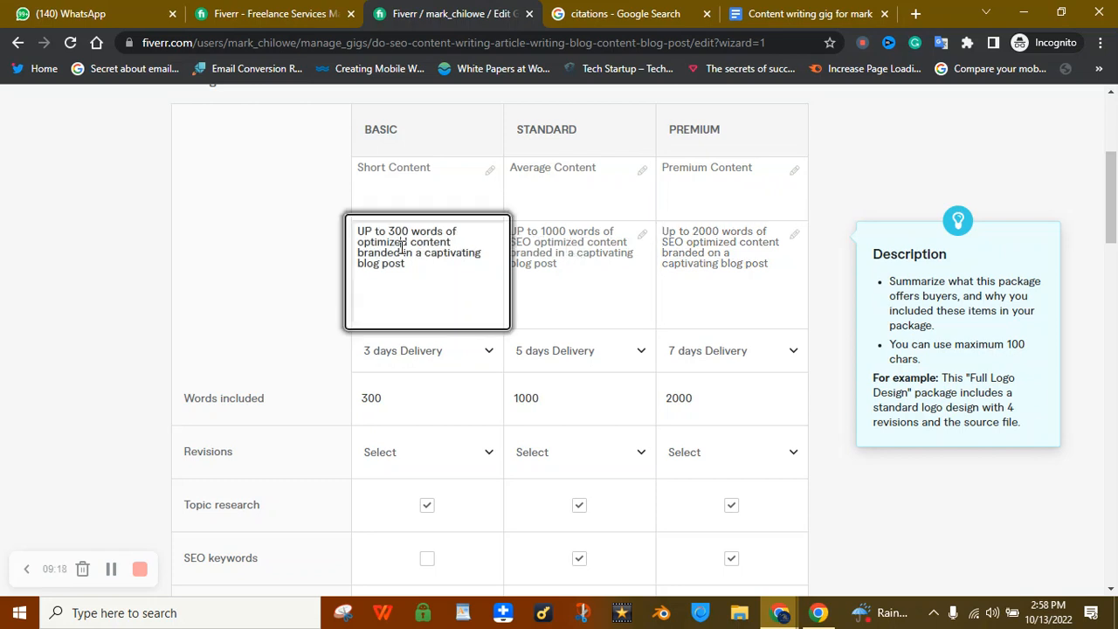
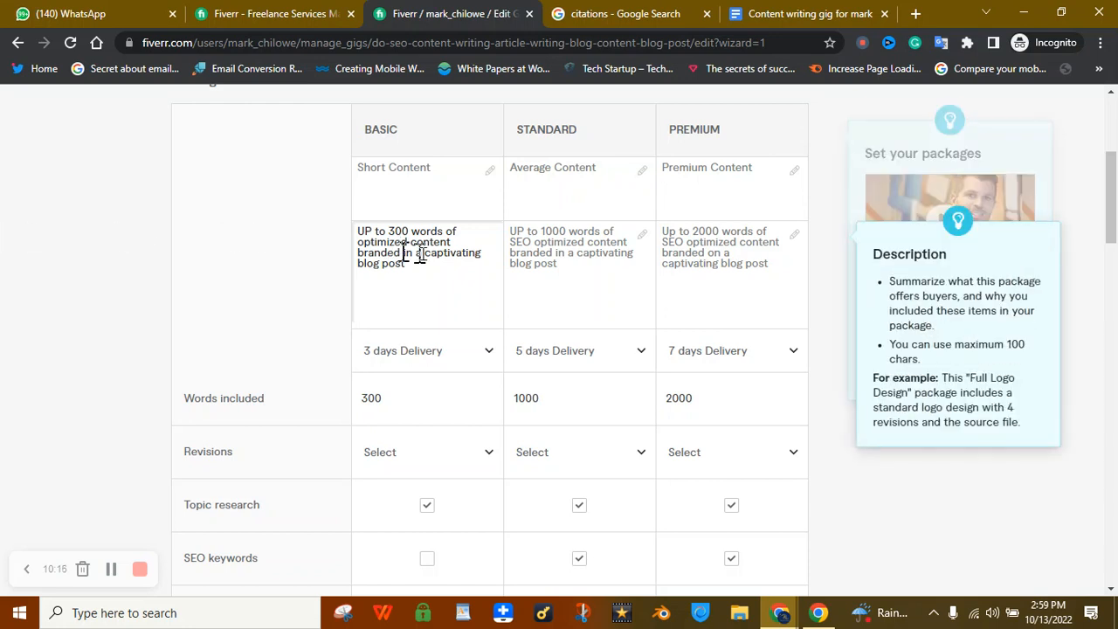
left_click(552, 252)
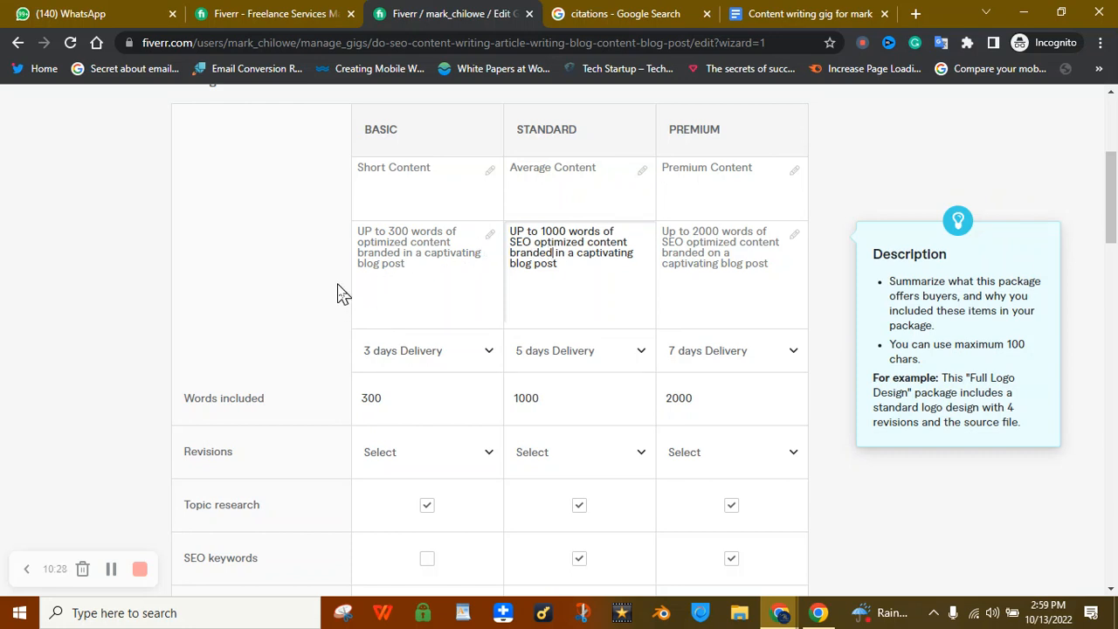
left_click(402, 254)
left_click(564, 262)
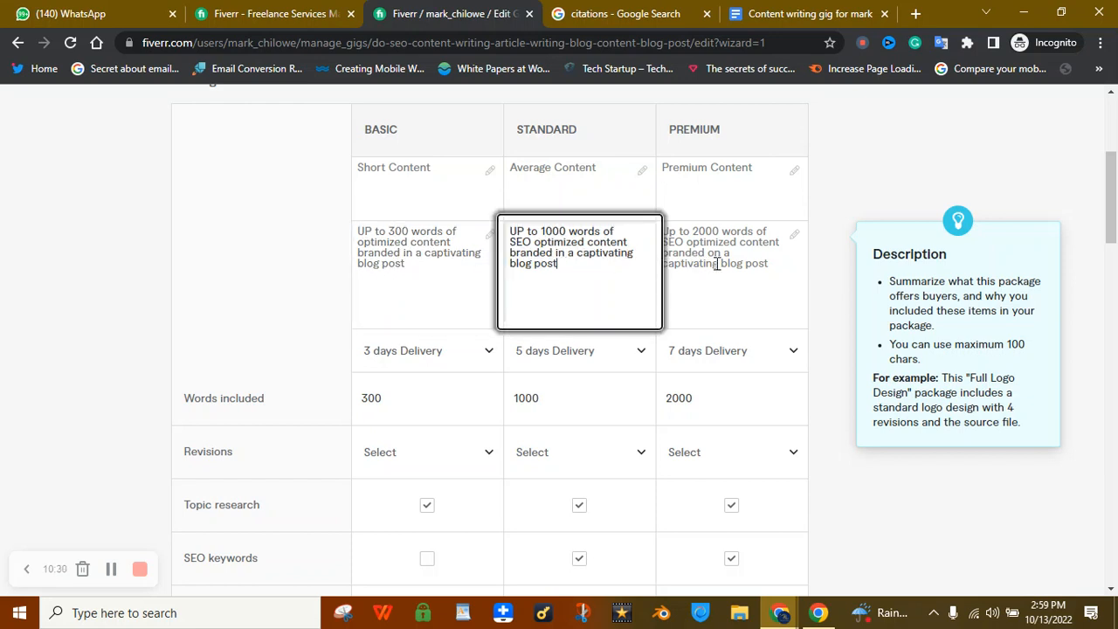
left_click(717, 263)
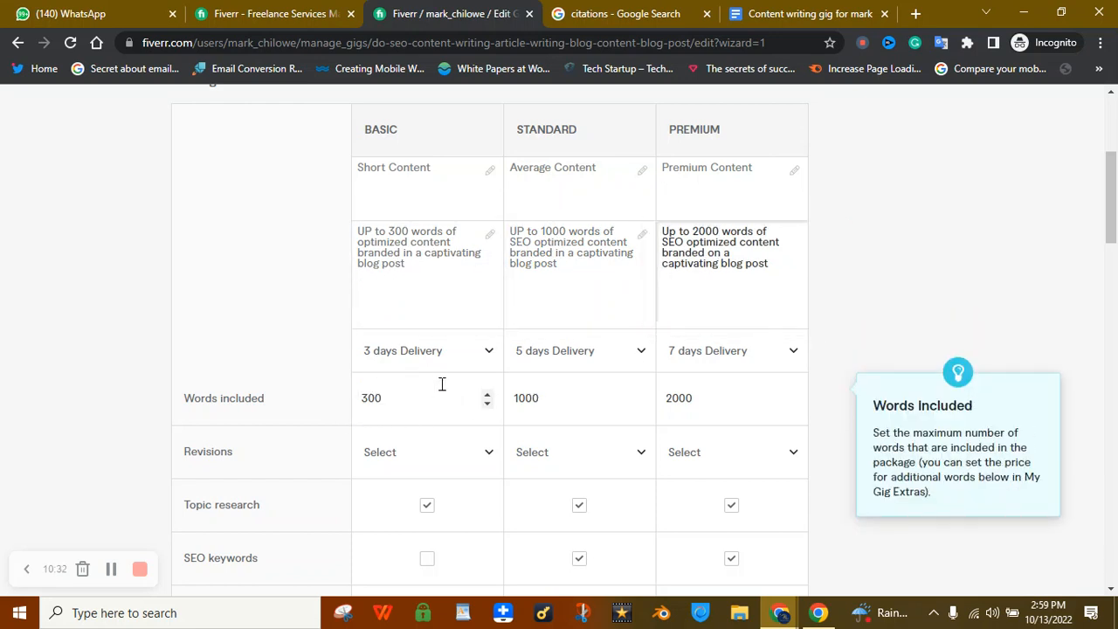
left_click(449, 297)
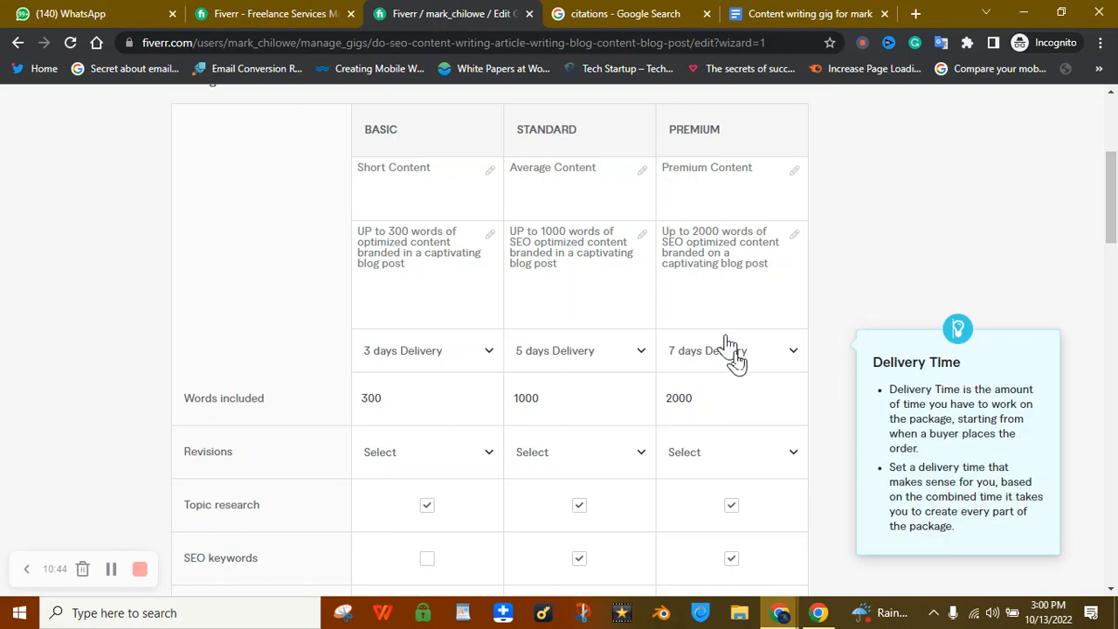
- Review each package's prices and included features, from topic research and SEO keywords to references, citations and data charts
left_click_drag(1114, 243, 1117, 265)
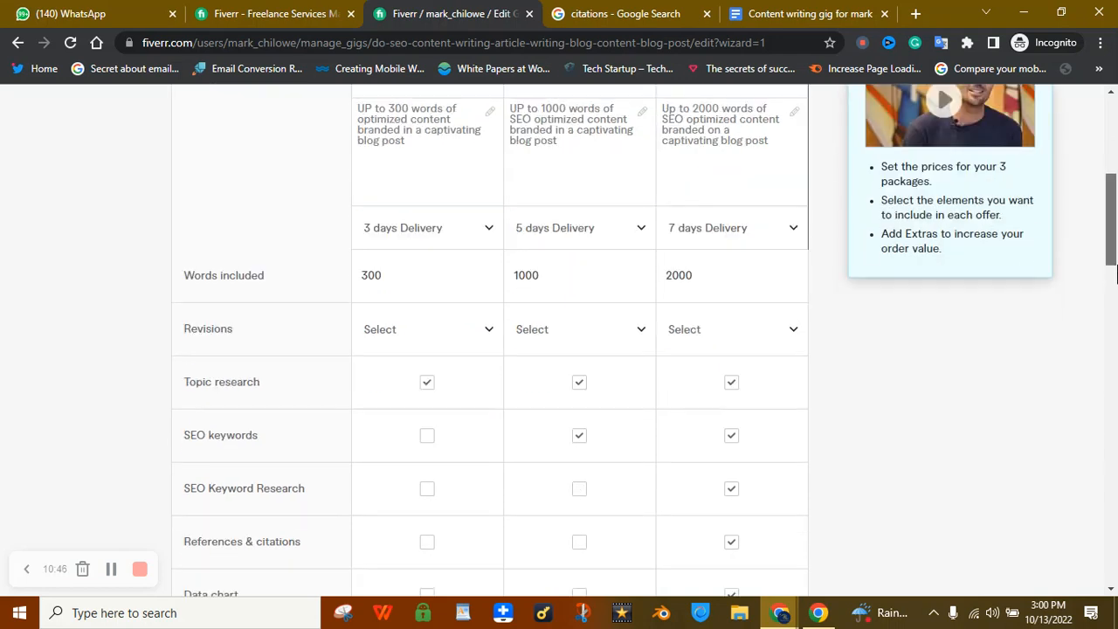
mouse_move(1114, 236)
left_mouse_down()
mouse_move(1113, 271)
mouse_move(1108, 253)
left_mouse_up()
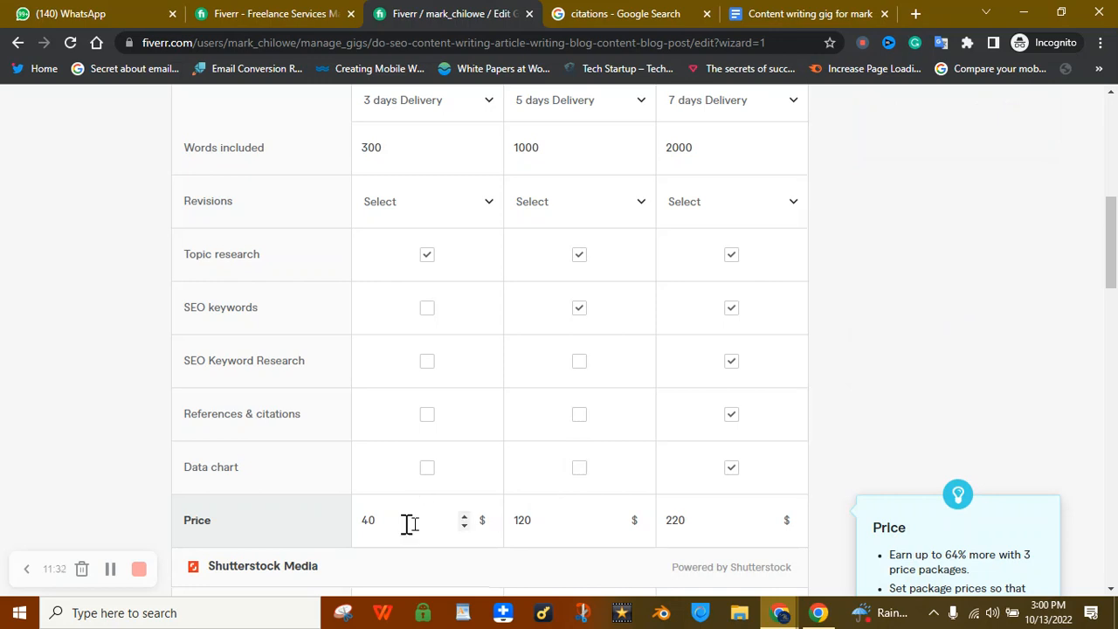
left_click(546, 520)
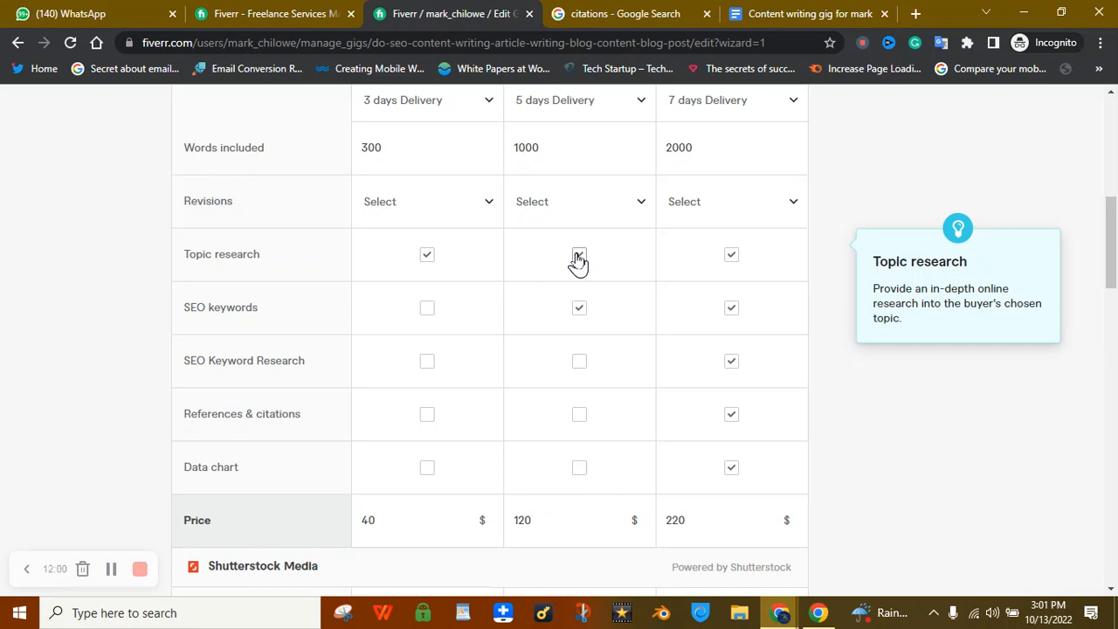
left_click(581, 306)
left_click(581, 305)
mouse_move(748, 327)
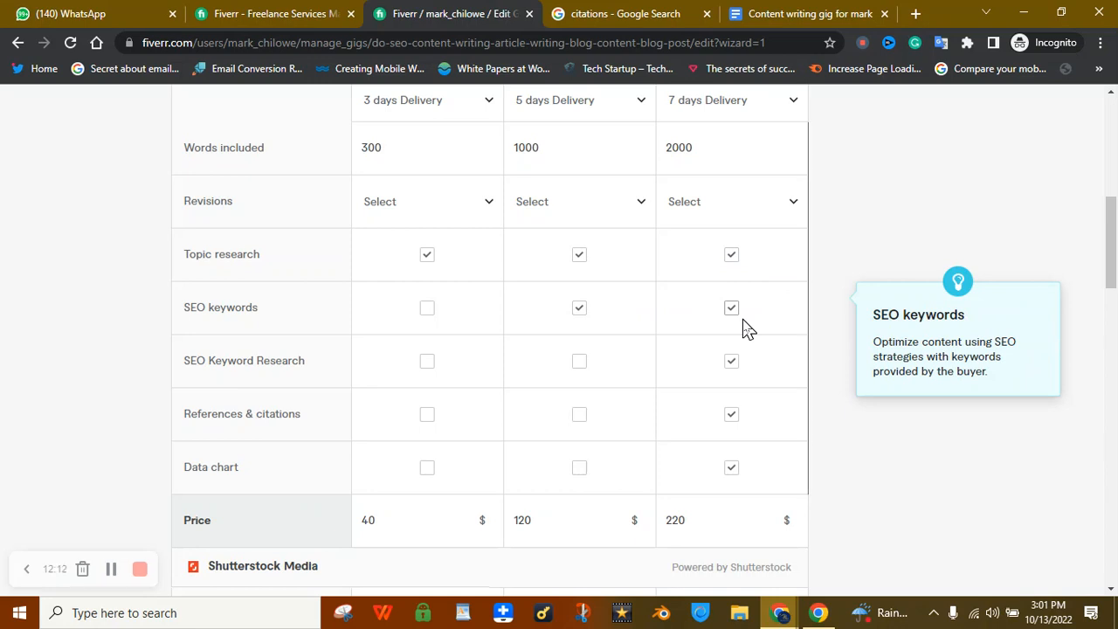
mouse_move(706, 284)
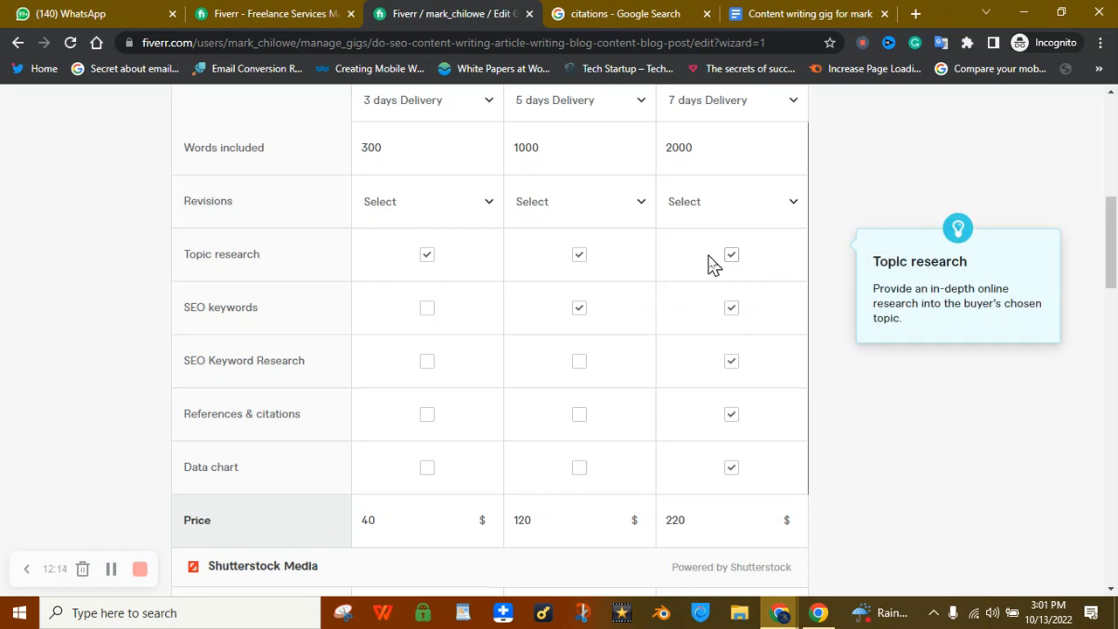
mouse_move(736, 297)
mouse_move(731, 349)
mouse_move(729, 431)
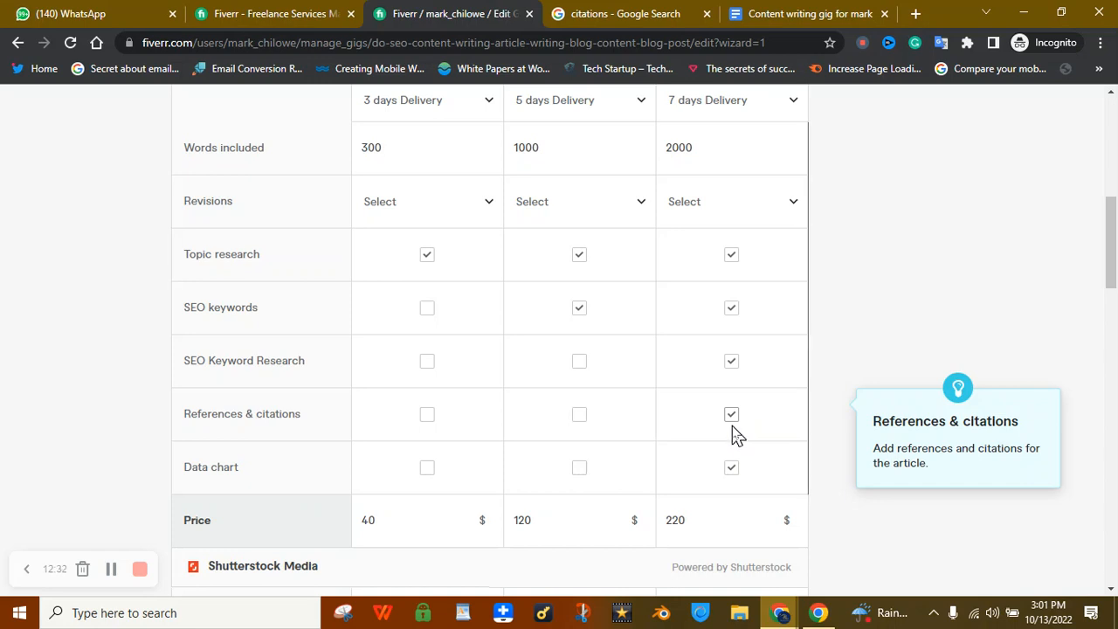
left_click(728, 456)
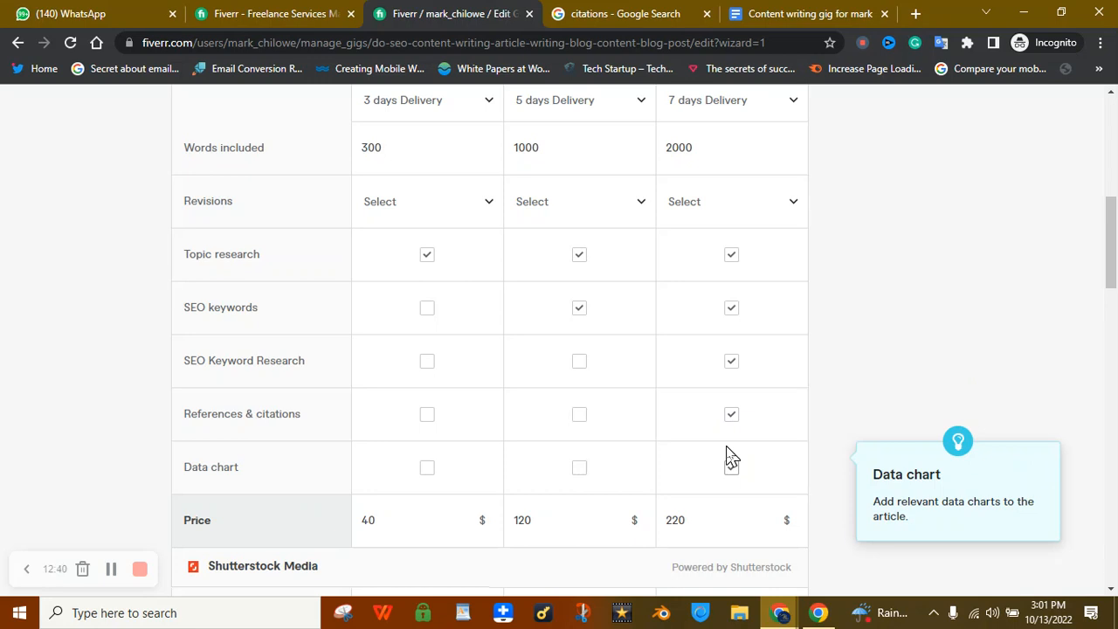
left_click(730, 459)
left_click(731, 413)
left_click(731, 409)
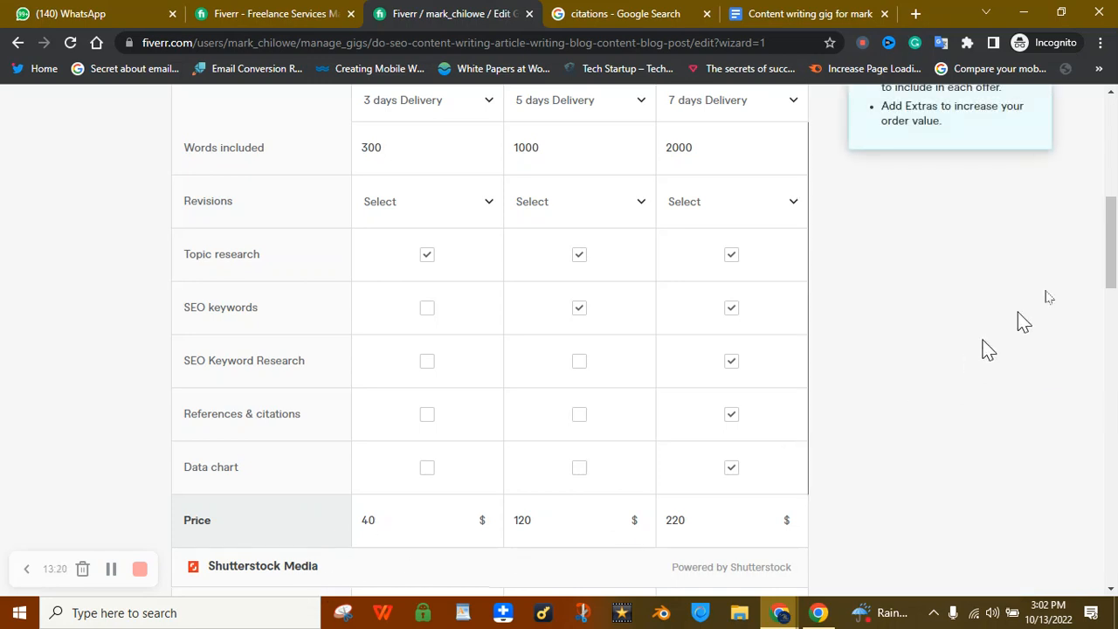
- Compare the total prices of the three packages with their word counts, delivery times and included features
left_click(1117, 196)
left_click_drag(1117, 206, 1103, 341)
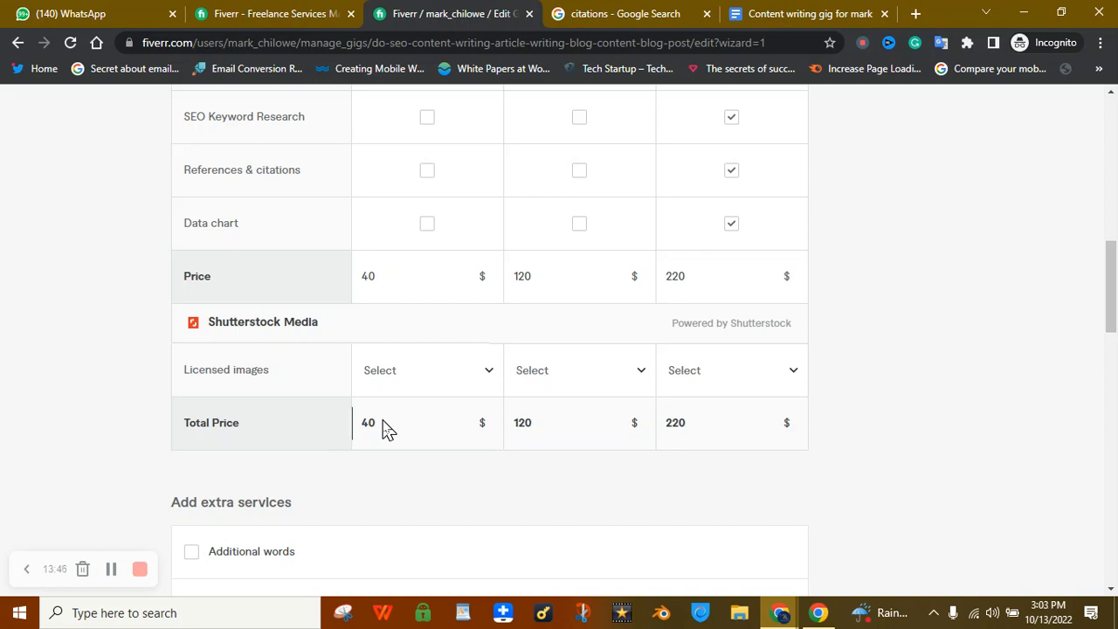
left_click_drag(1114, 313, 1113, 170)
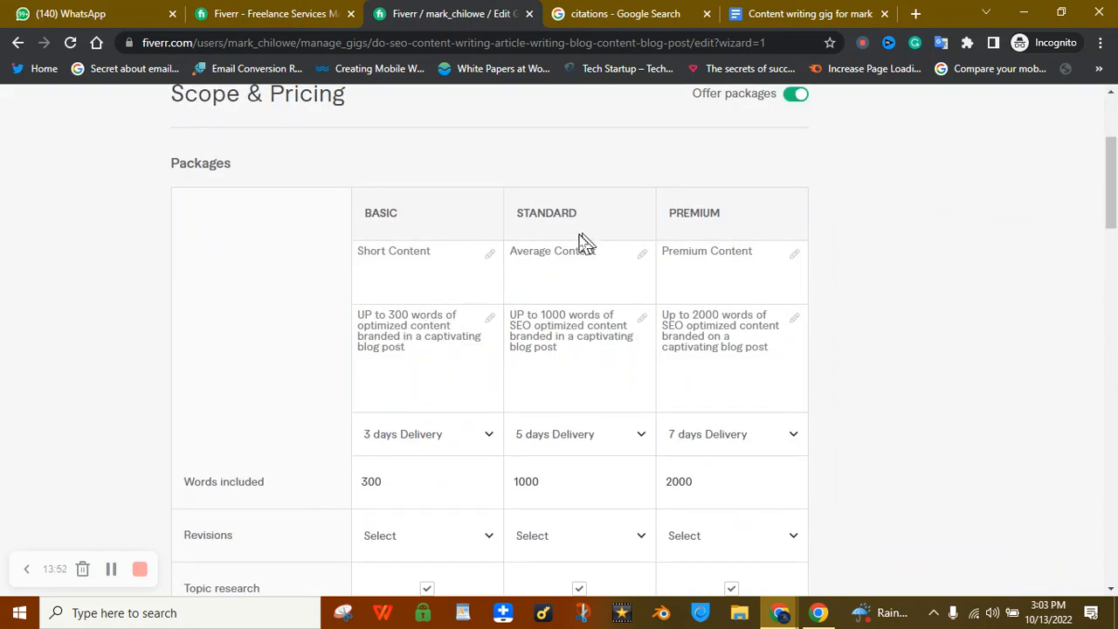
left_click_drag(1114, 184, 1115, 311)
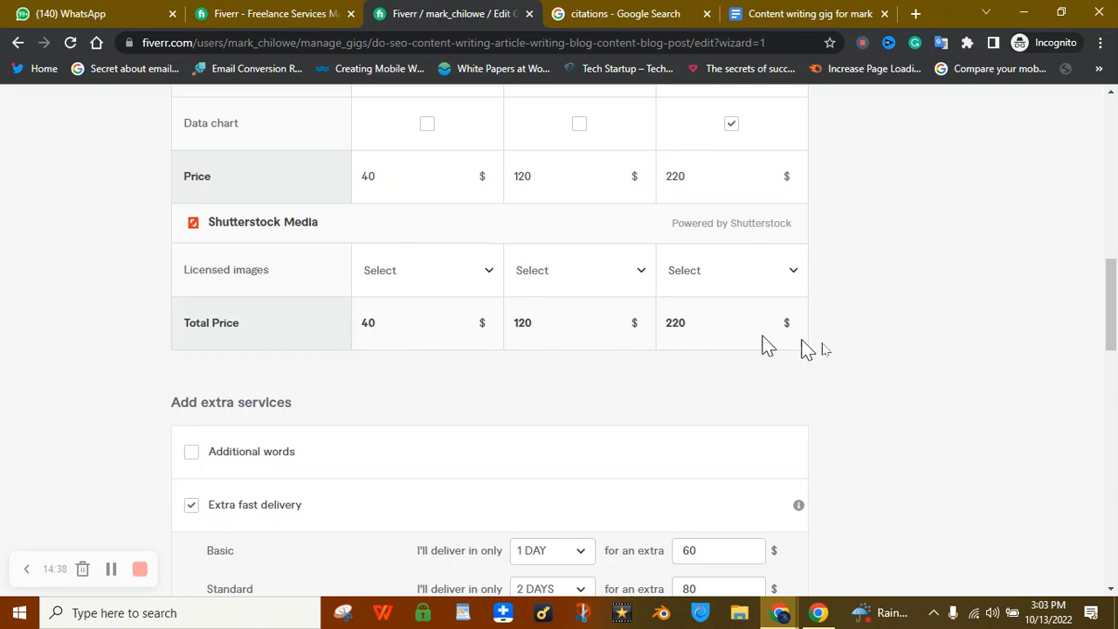
mouse_move(1111, 323)
left_mouse_down()
mouse_move(1112, 217)
mouse_move(1111, 337)
left_mouse_up()
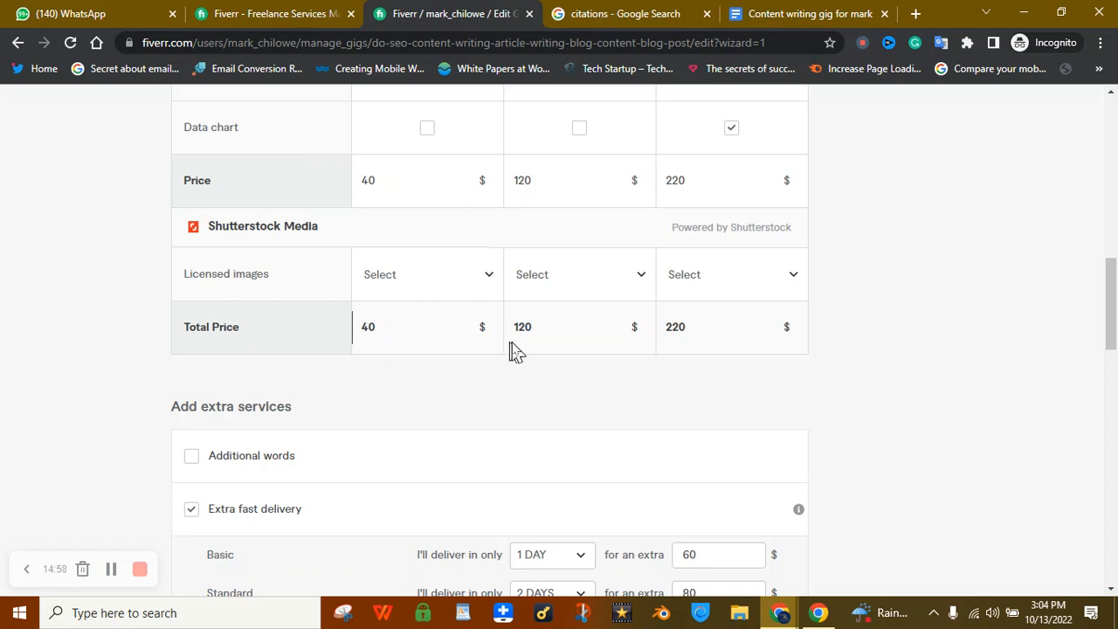
left_click_drag(1112, 282, 1111, 151)
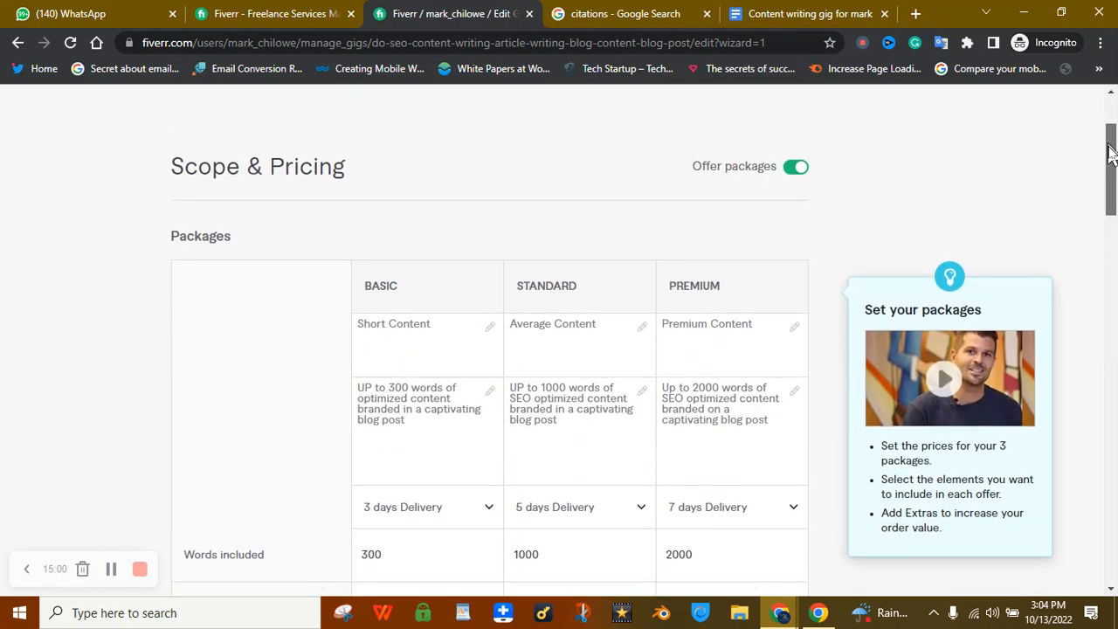
scroll(861, 225, "down", 1)
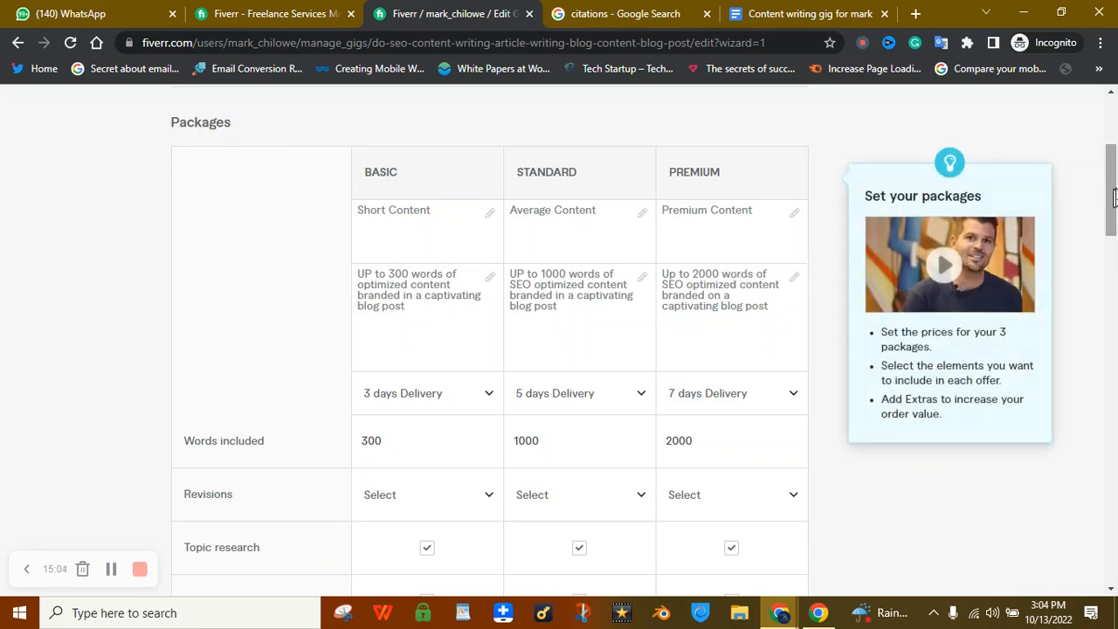
left_click_drag(1115, 193, 1116, 293)
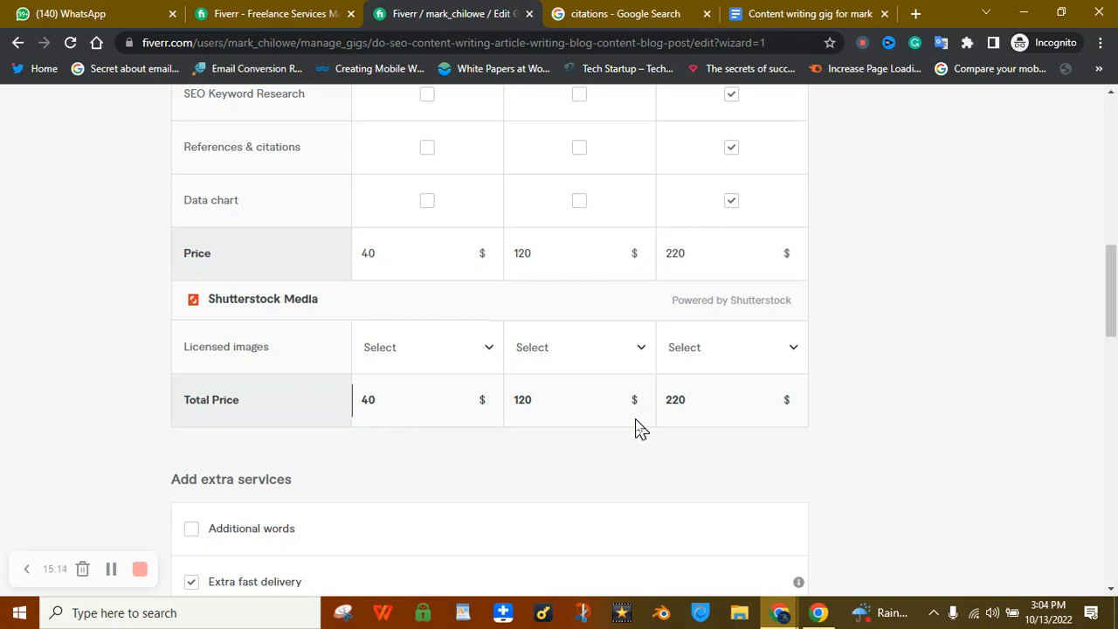
mouse_move(565, 351)
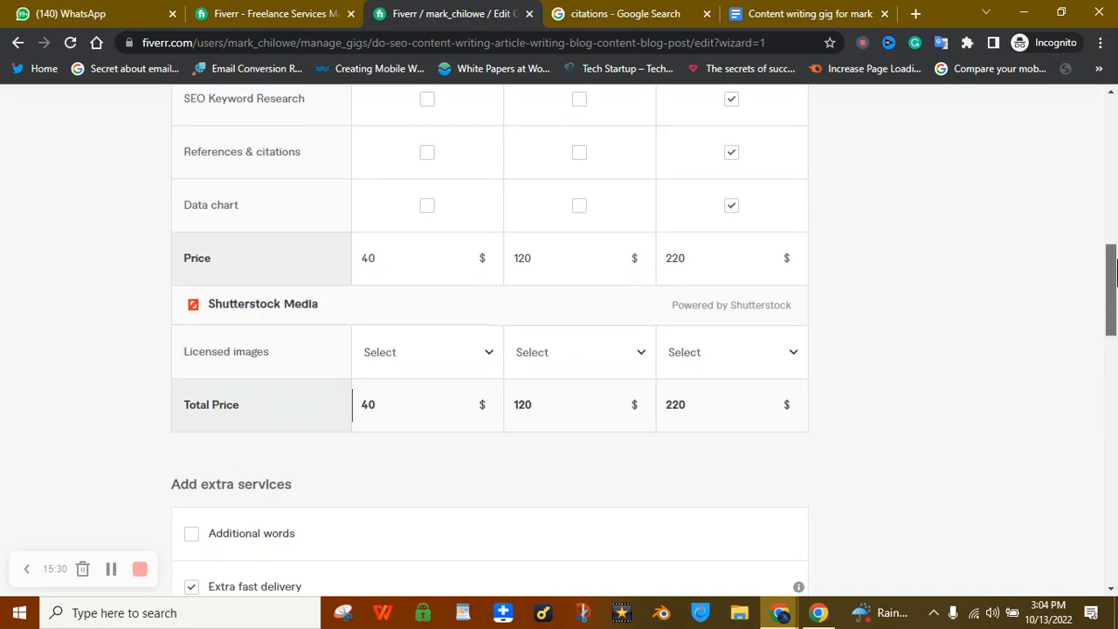
scroll(699, 415, "up", 3)
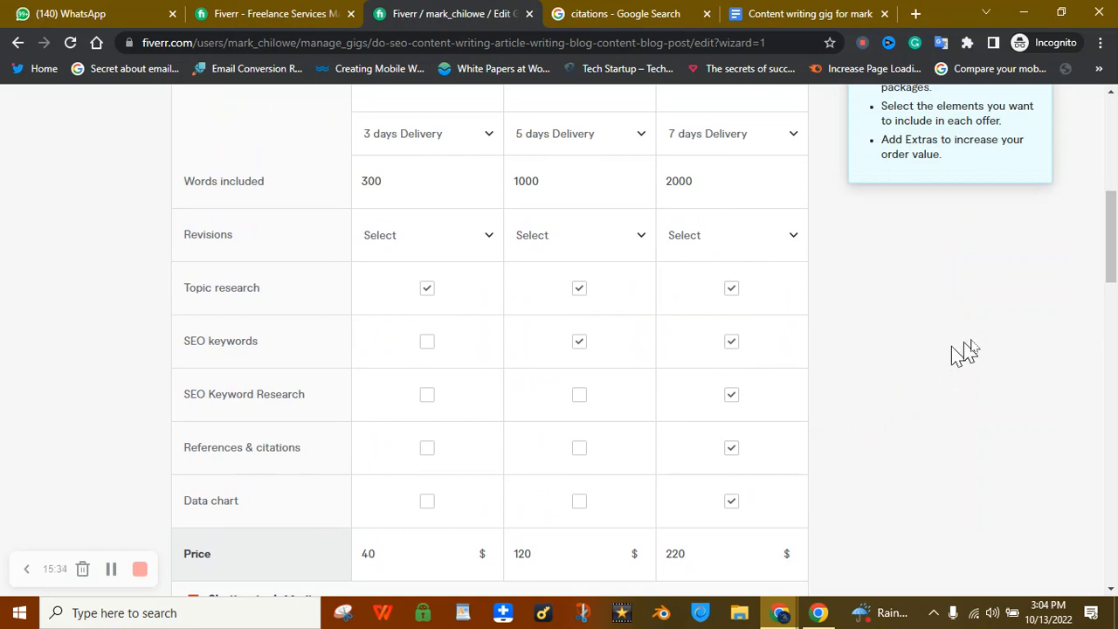
- Set the Basic package's Shutterstock licensed images to 2 ($4)
mouse_move(1111, 256)
left_mouse_down()
mouse_move(1112, 234)
mouse_move(1113, 278)
left_mouse_up()
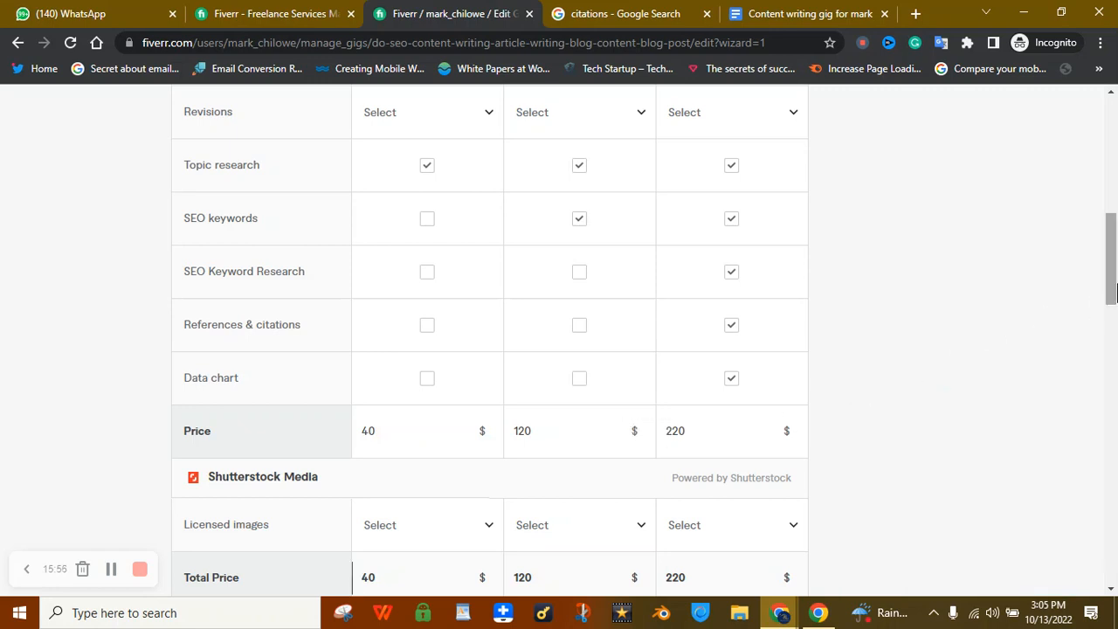
left_click_drag(1111, 295, 1111, 339)
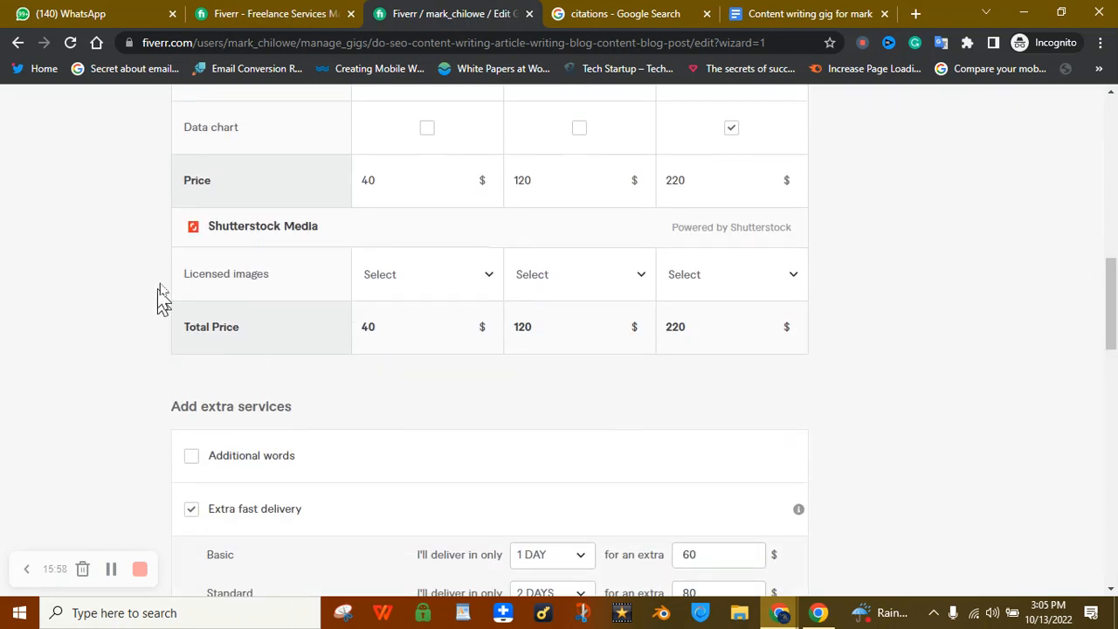
left_click(362, 332)
left_click(427, 385)
left_click(395, 340)
left_click(463, 297)
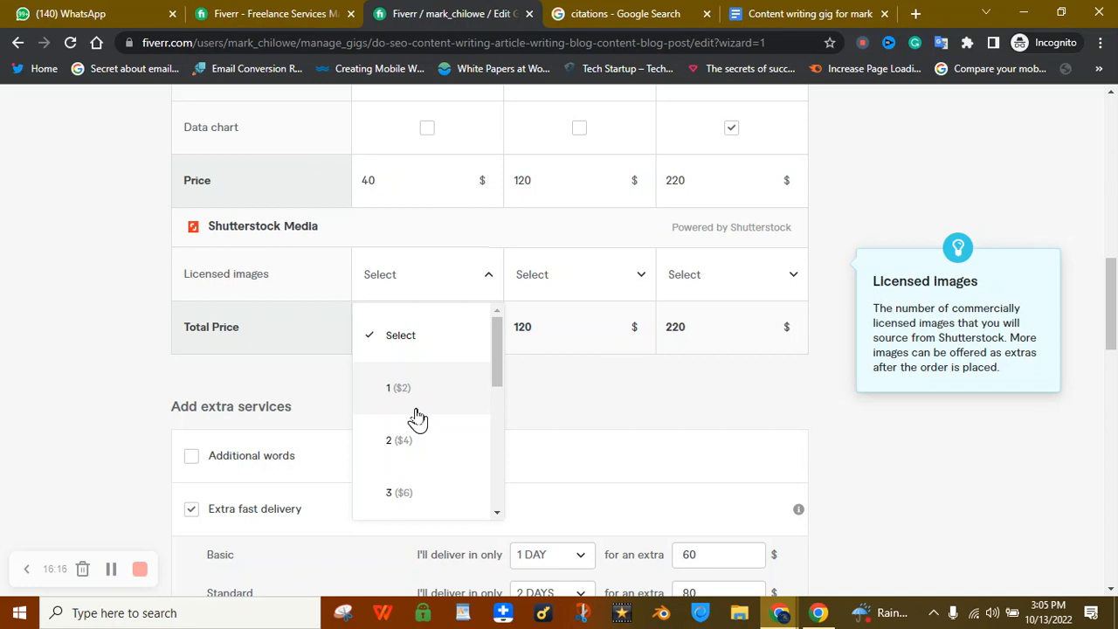
left_click_drag(414, 457, 409, 353)
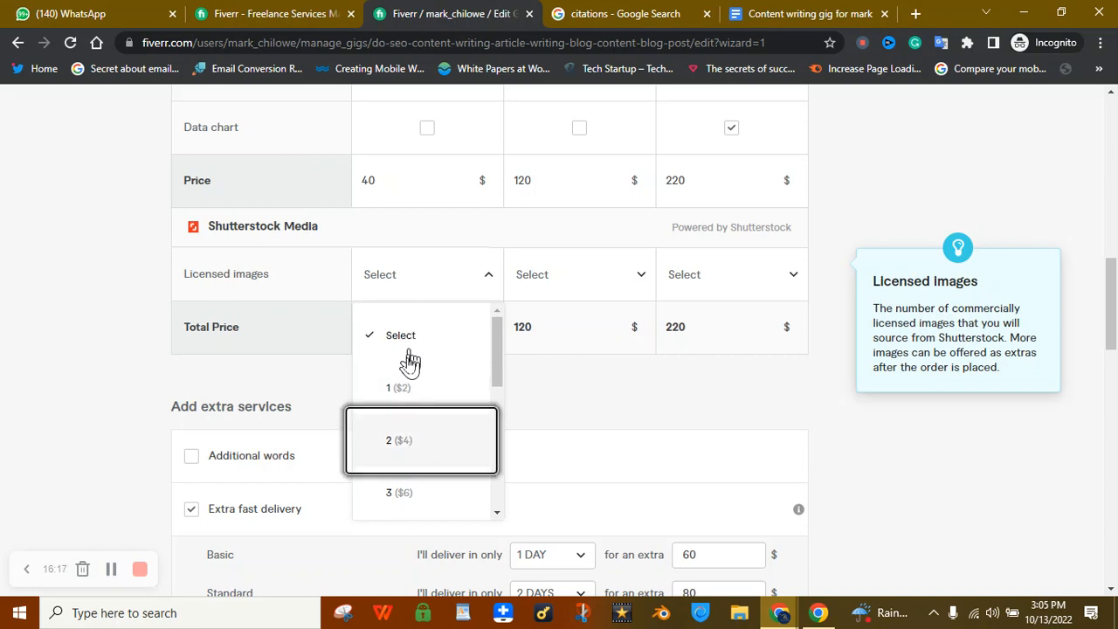
left_click(410, 428)
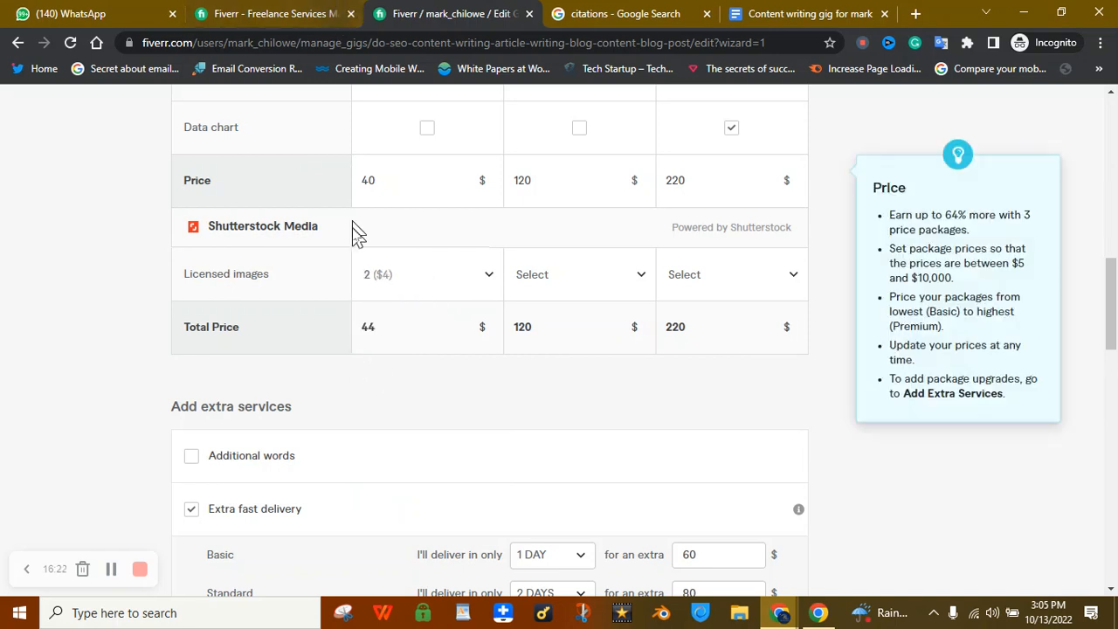
- Set the Shutterstock licensed images to 3 ($6) for the Standard package and 5 ($10) for the Premium package
left_click(588, 287)
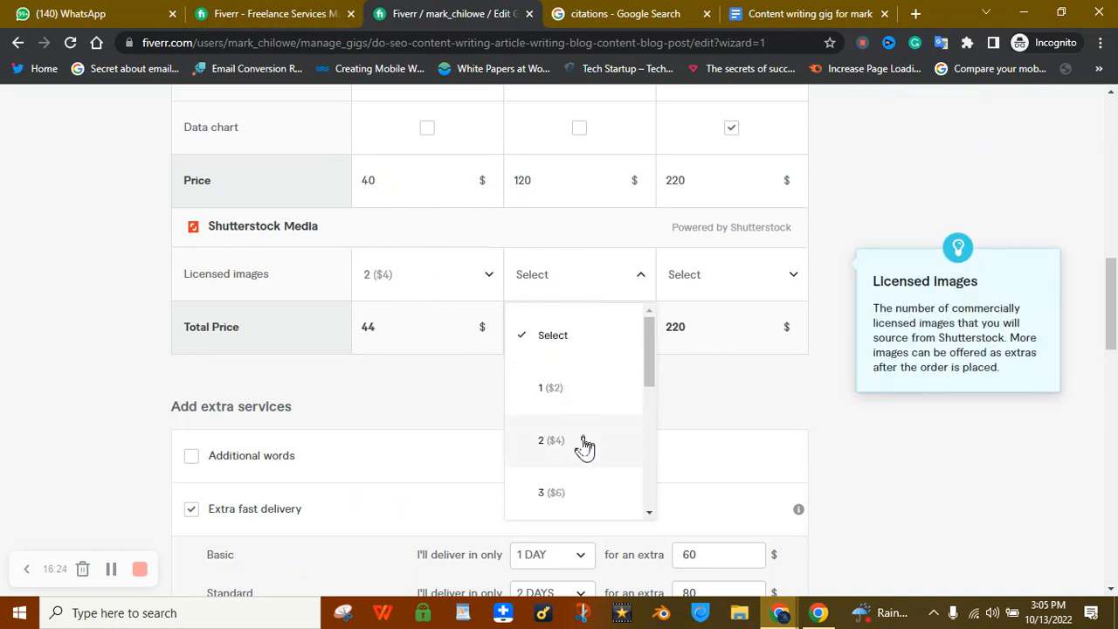
left_click(581, 509)
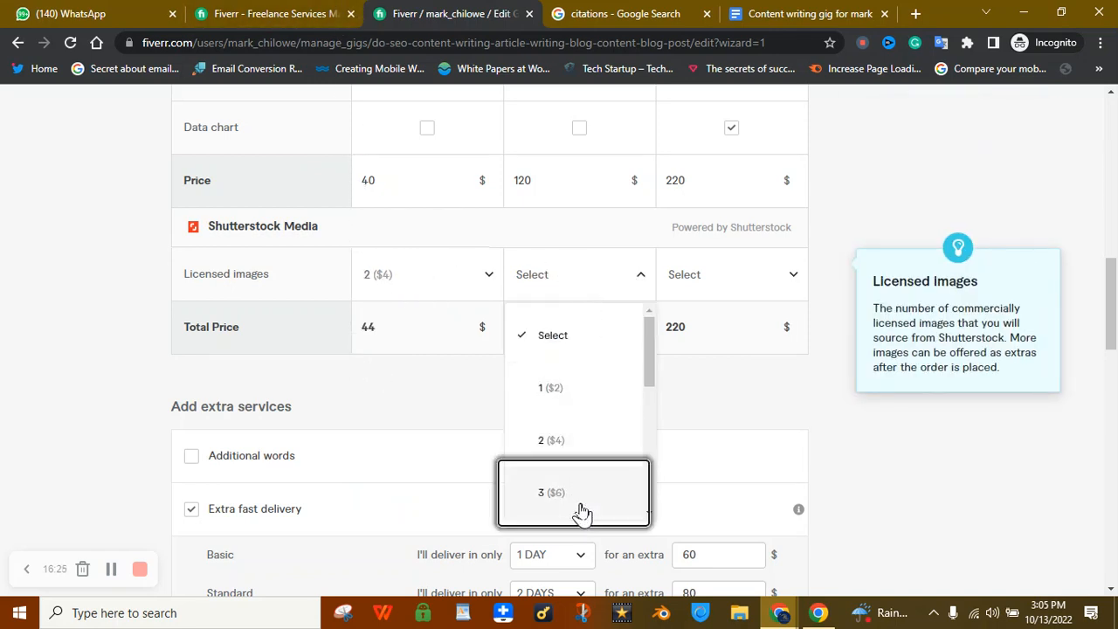
left_click(701, 290)
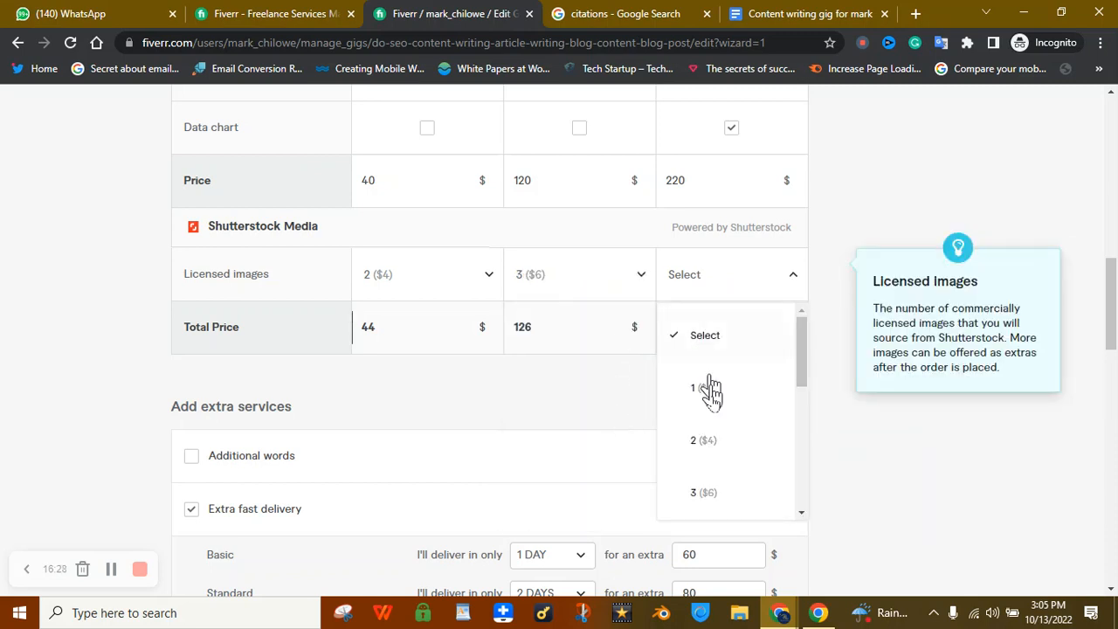
left_click_drag(798, 375, 801, 417)
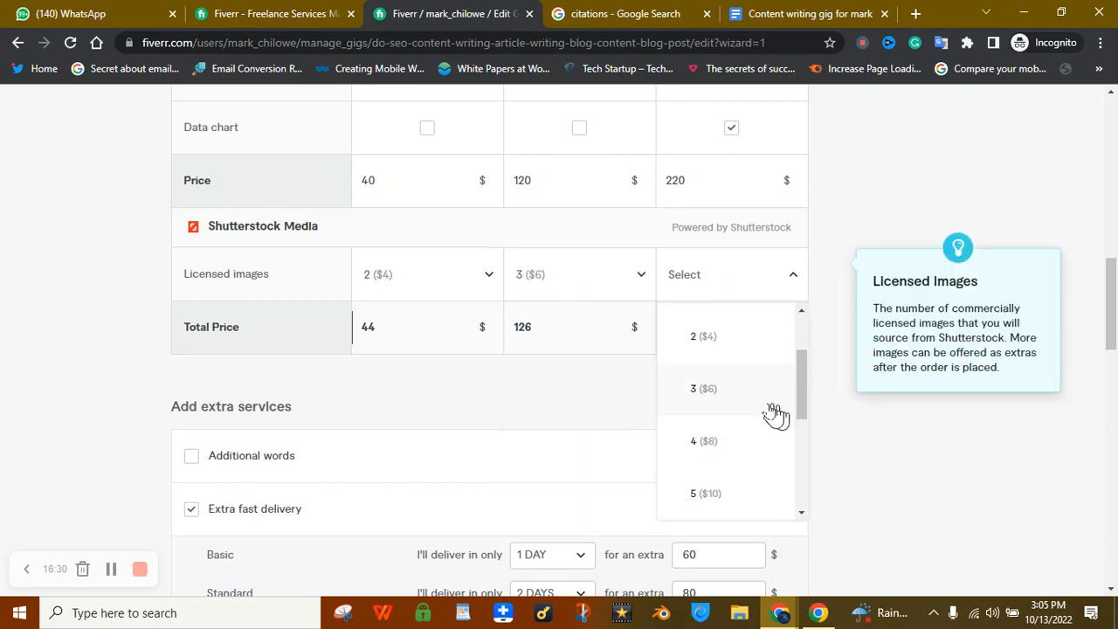
left_click(717, 505)
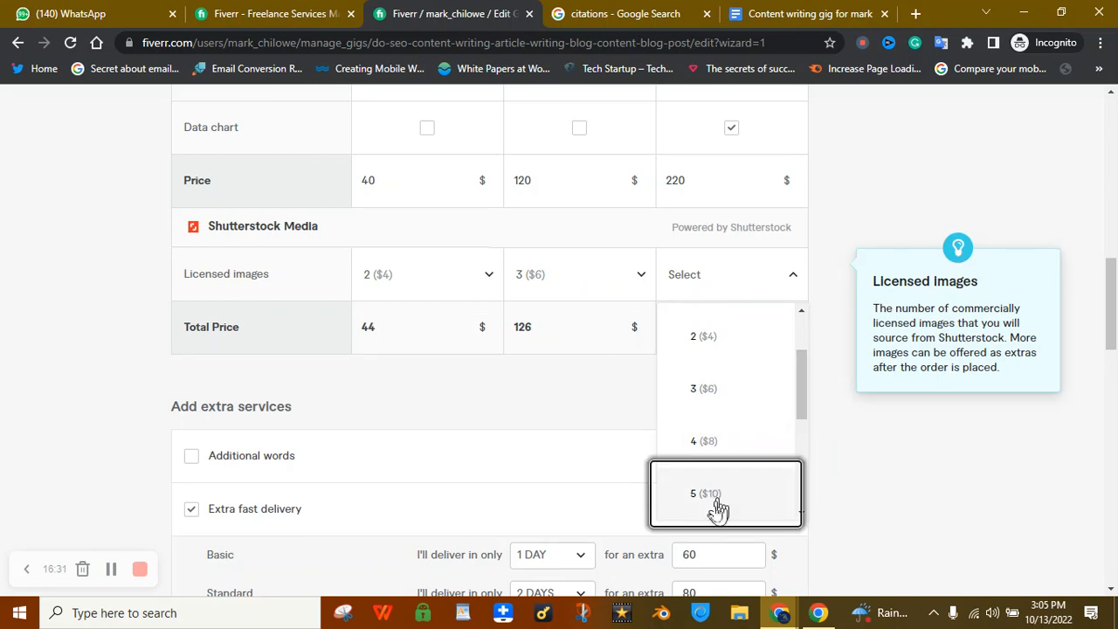
- Change the Premium package's licensed images to 4 ($8)
left_click(720, 297)
left_click_drag(797, 349, 797, 403)
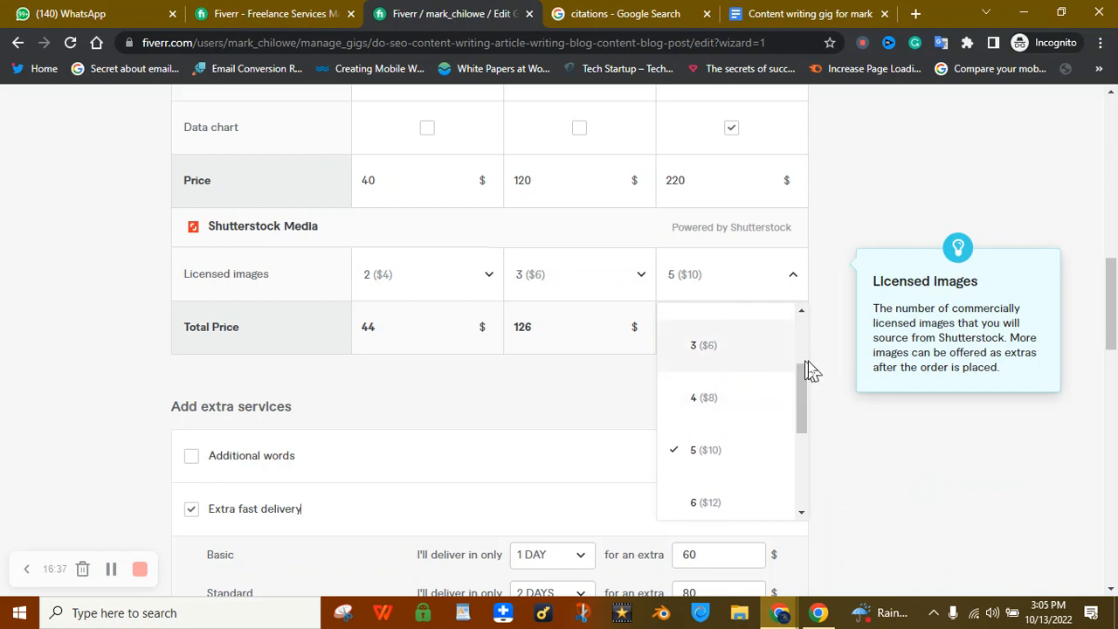
left_click(801, 311)
left_click(801, 310)
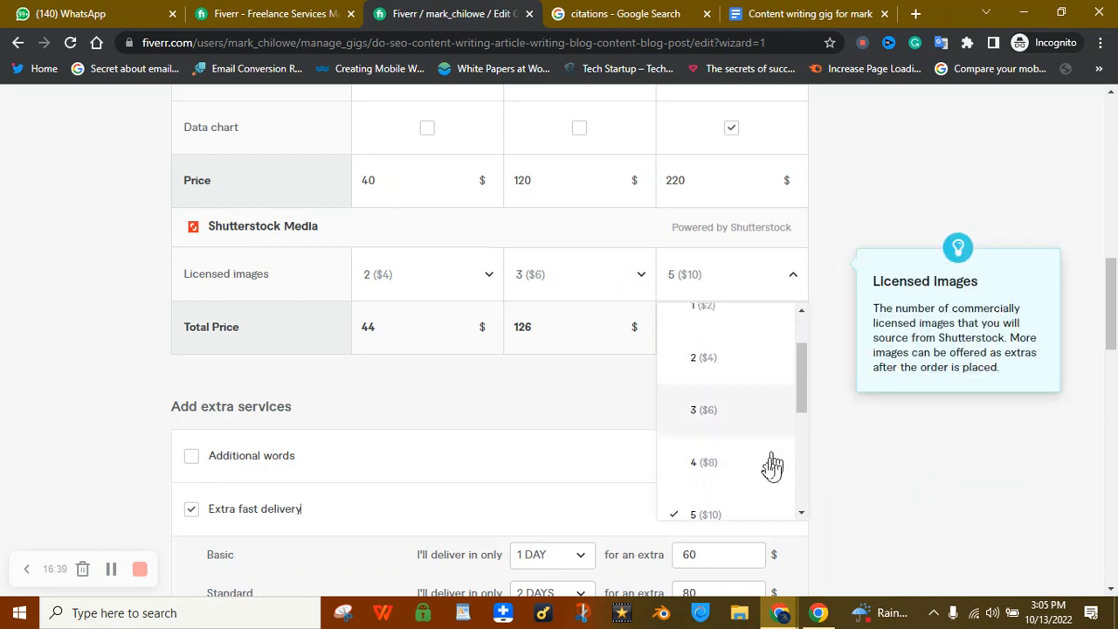
left_click(712, 462)
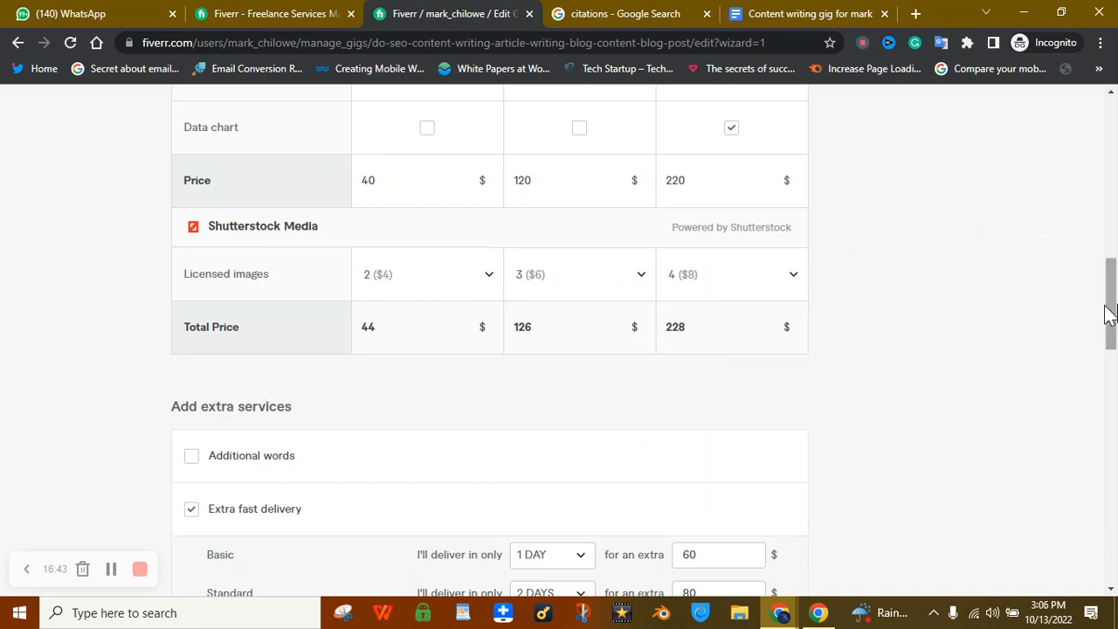
- Exclude References & citations from the gig's extra services
scroll(1106, 323, "down", 2)
mouse_move(213, 363)
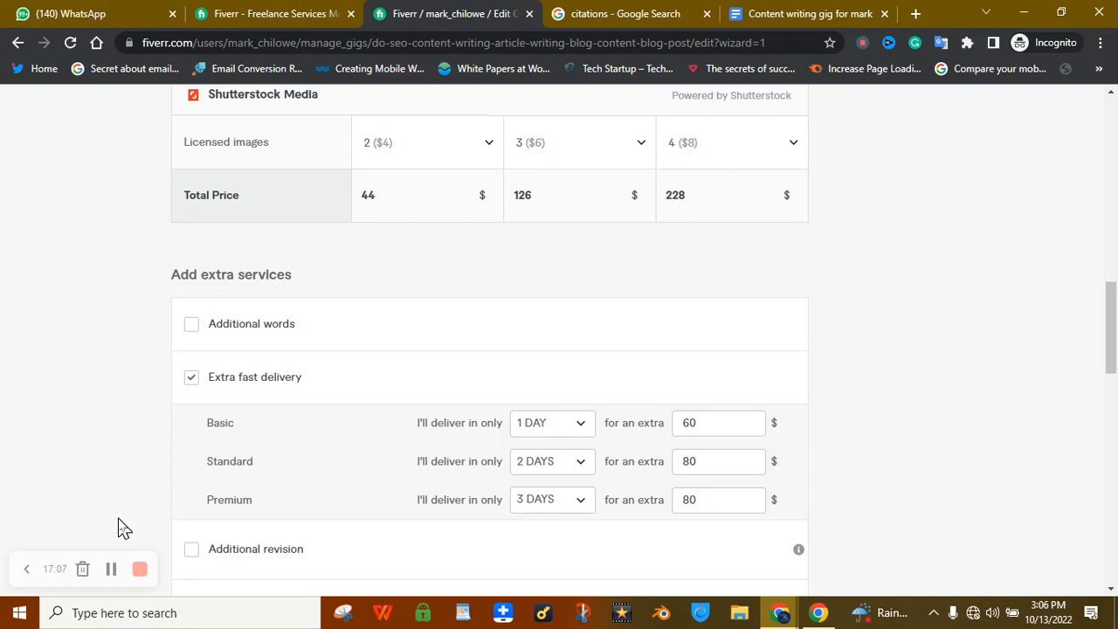
mouse_move(247, 499)
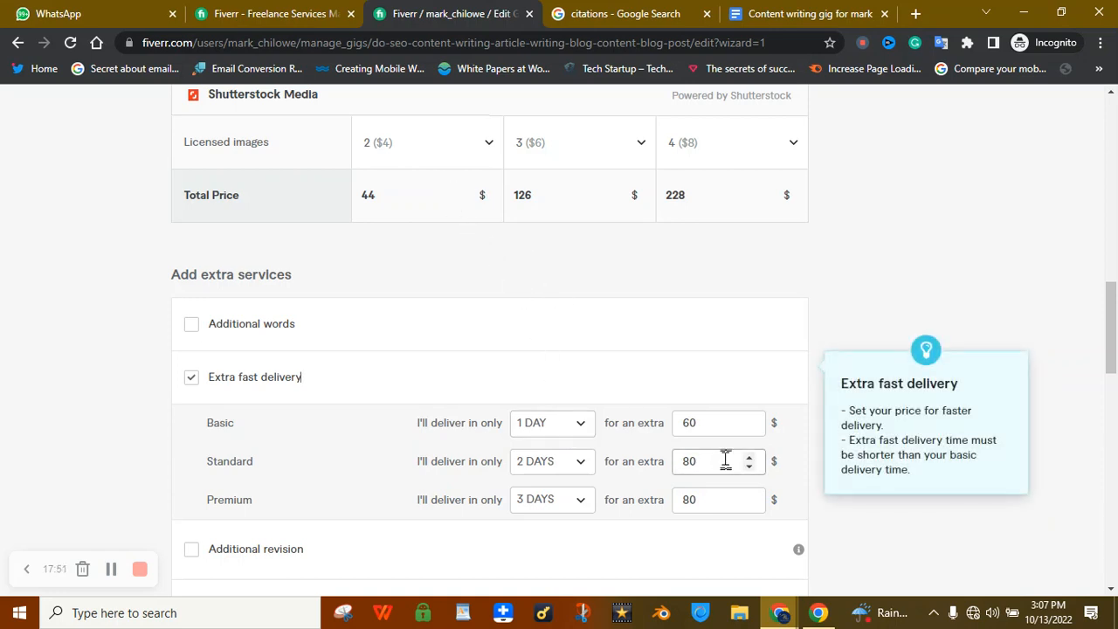
left_click(704, 425)
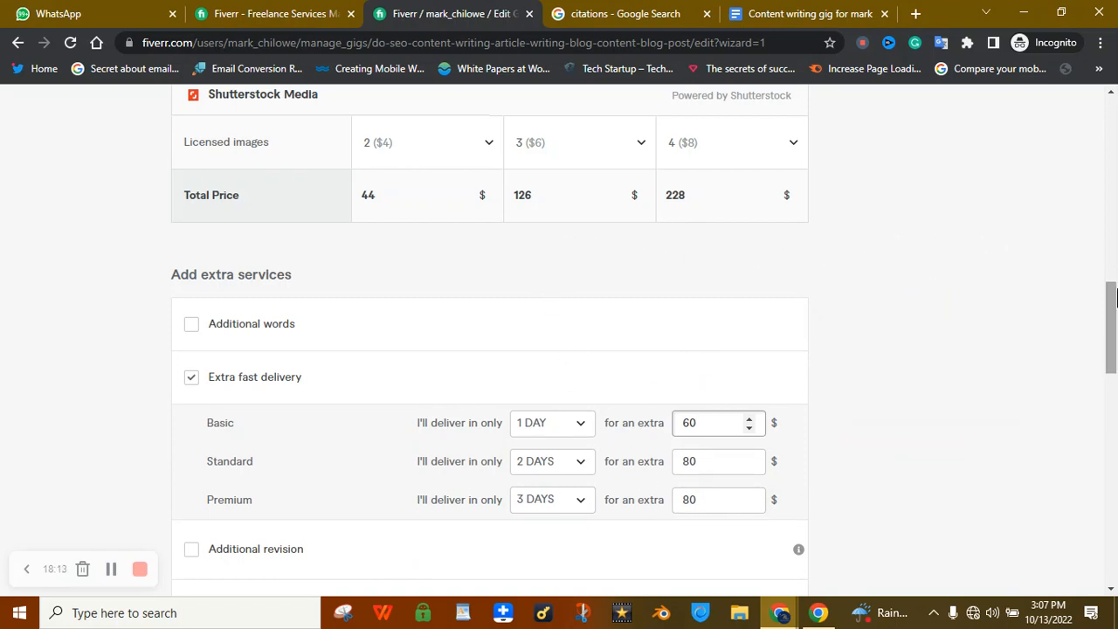
left_click_drag(1115, 314, 1116, 357)
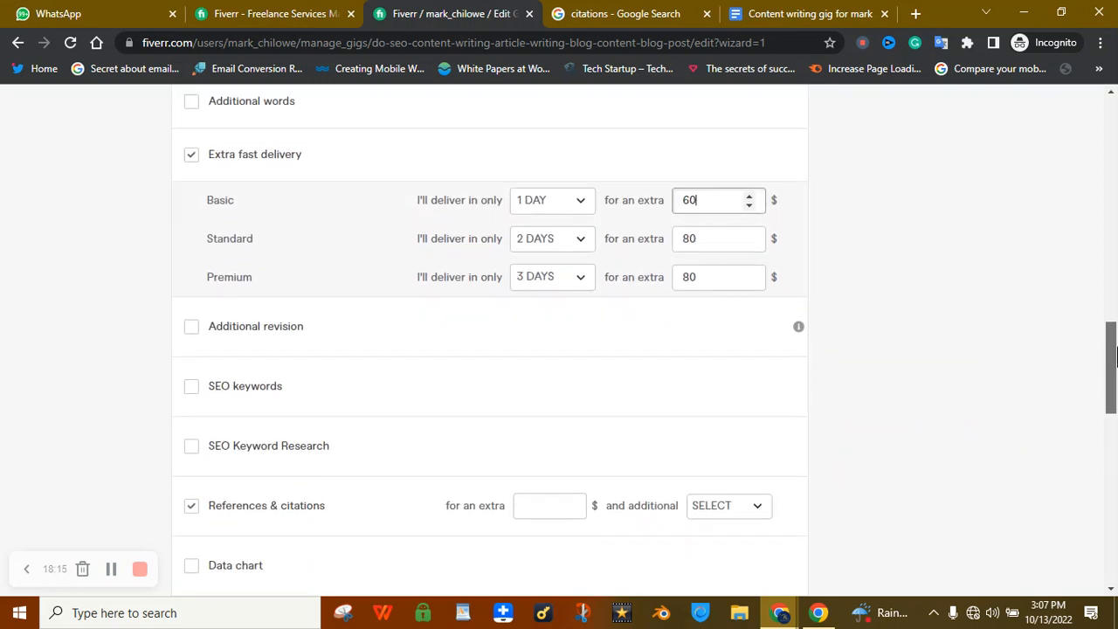
left_click(190, 505)
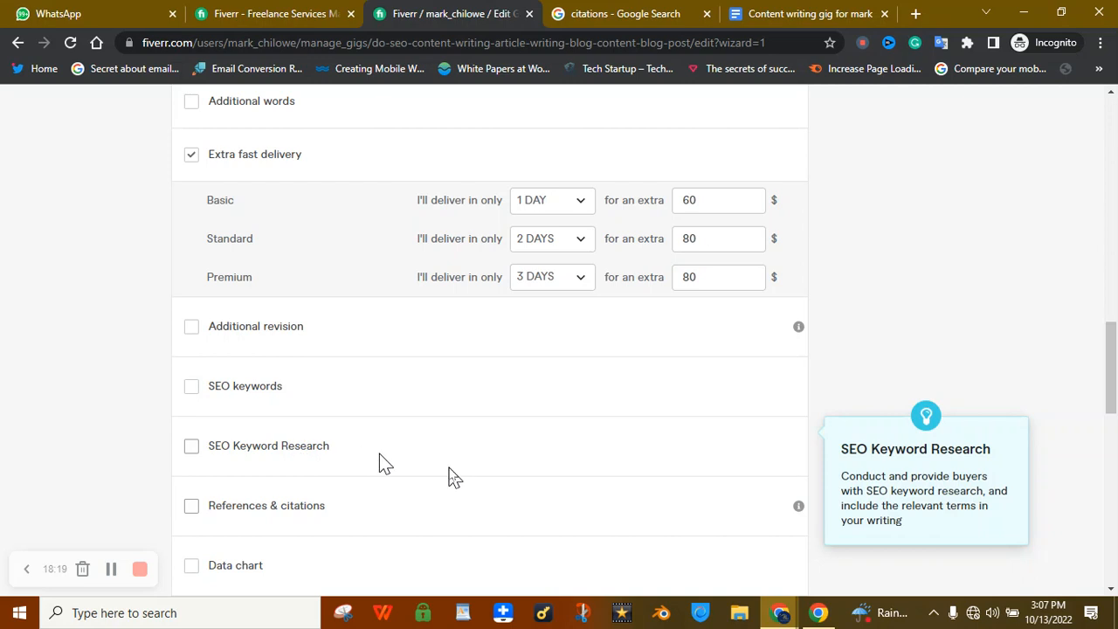
left_click_drag(1113, 367, 1081, 13)
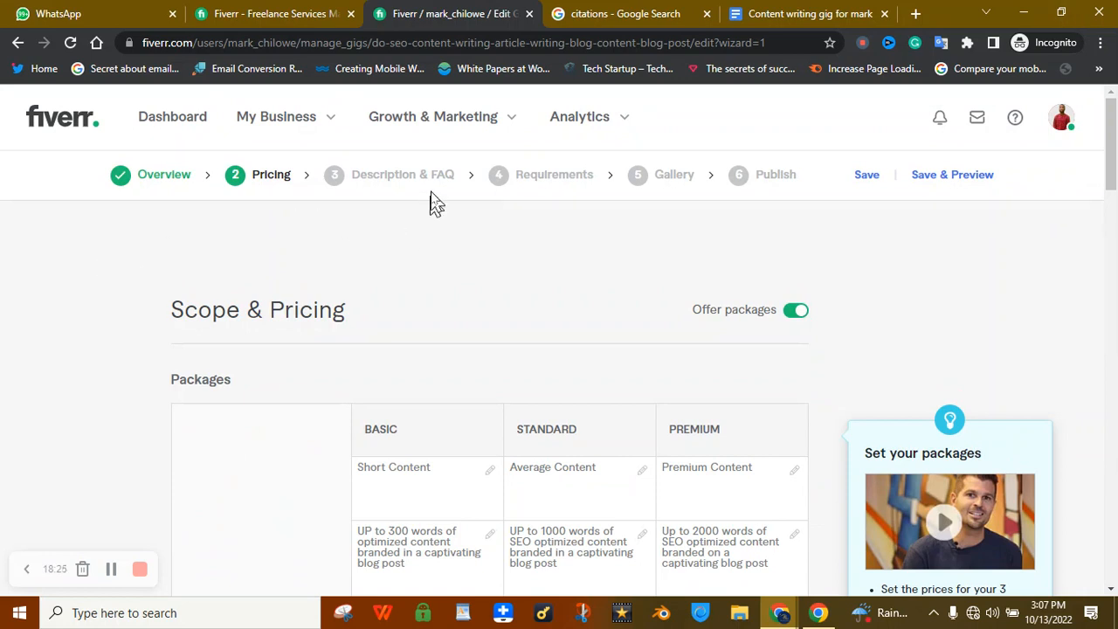
left_click_drag(1115, 192, 1114, 428)
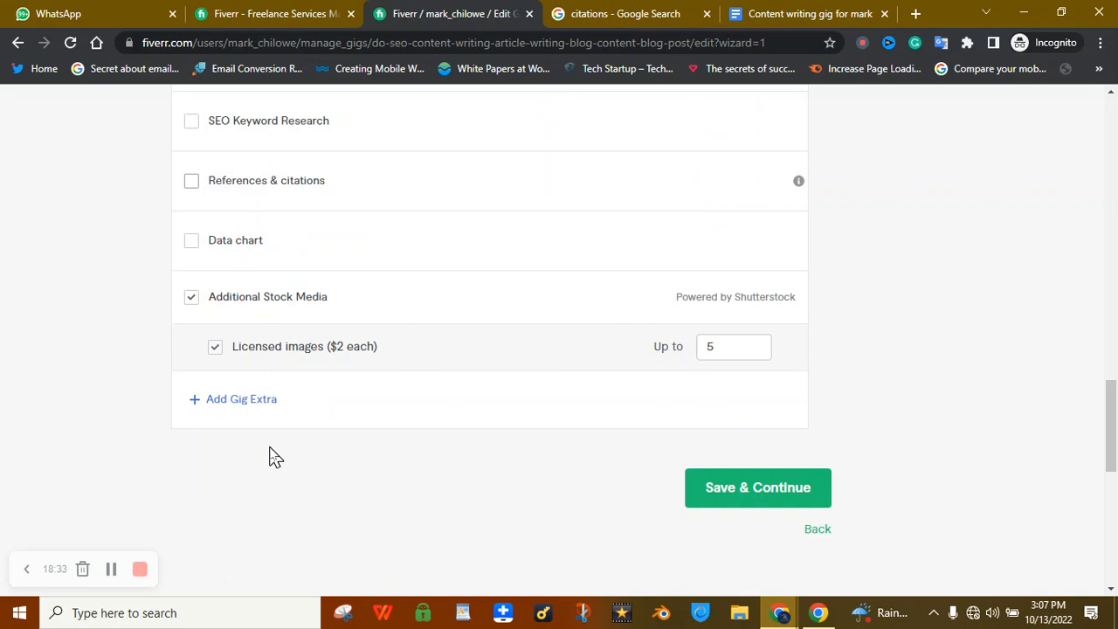
left_click(111, 569)
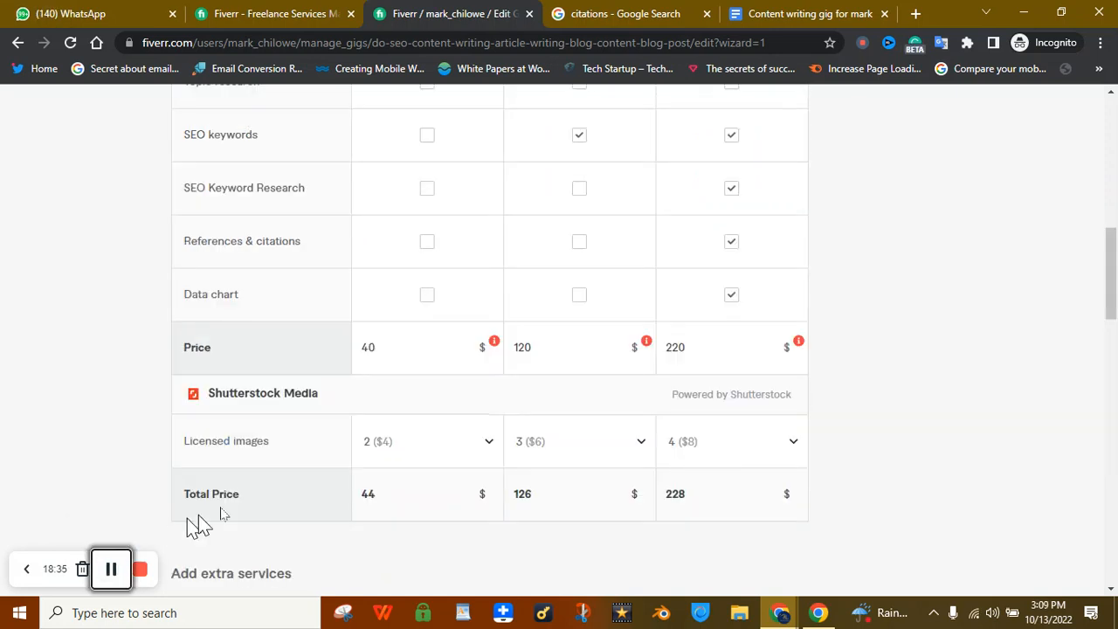
- Clear the licensed images selection for the Basic, Standard and Premium packages, and save the pricing to continue to Description & FAQ
mouse_move(1112, 274)
left_mouse_down()
mouse_move(1112, 295)
mouse_move(1109, 278)
left_mouse_up()
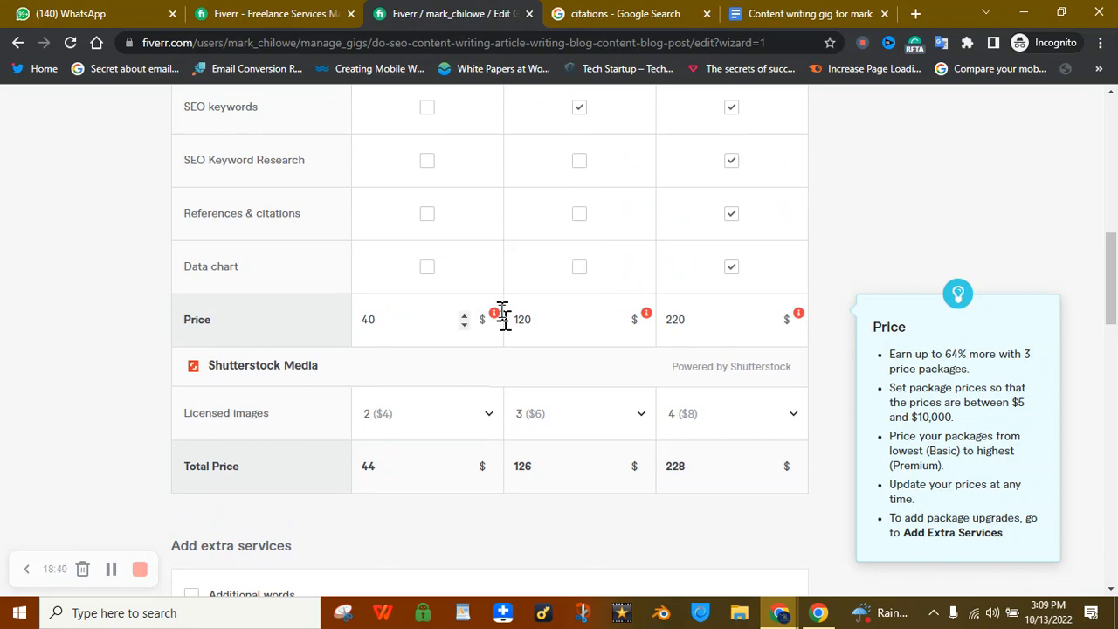
mouse_move(495, 318)
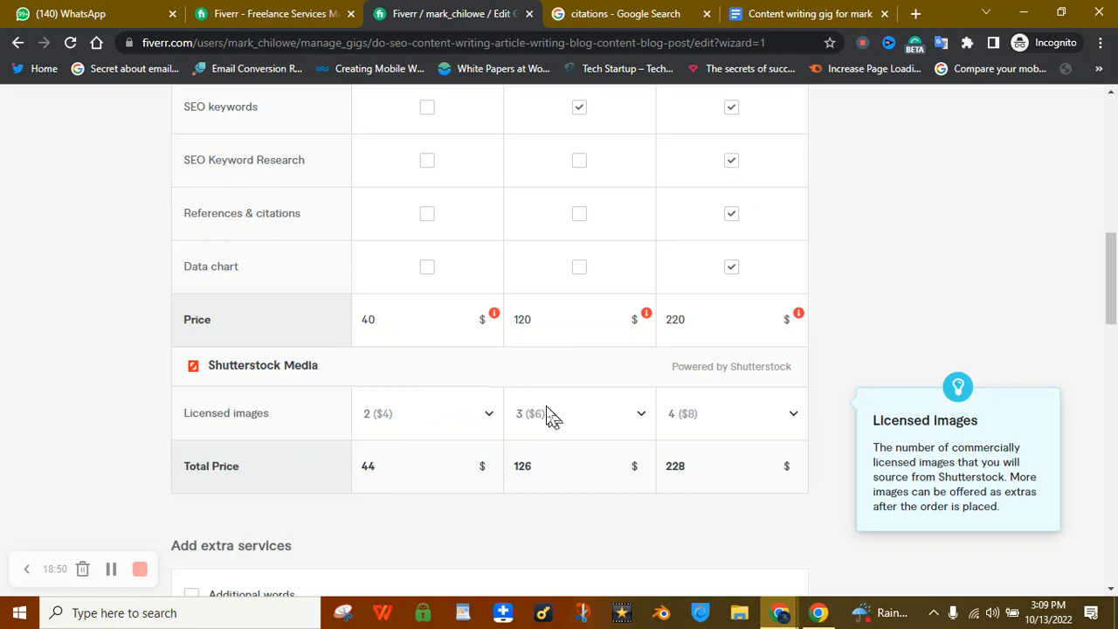
left_click(466, 421)
left_click(424, 200)
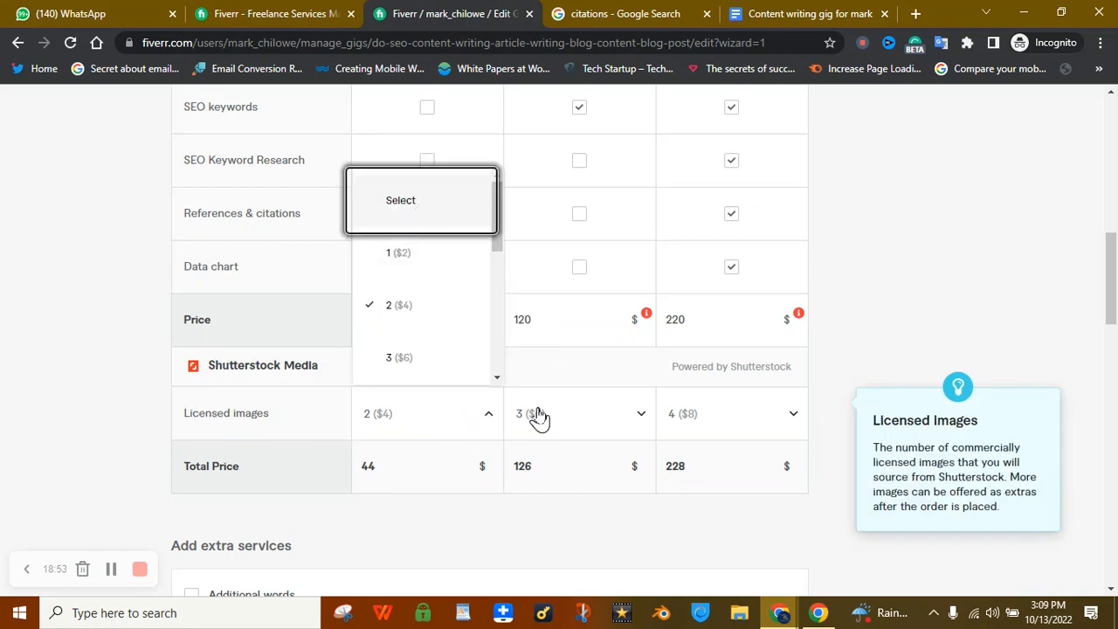
left_click(579, 428)
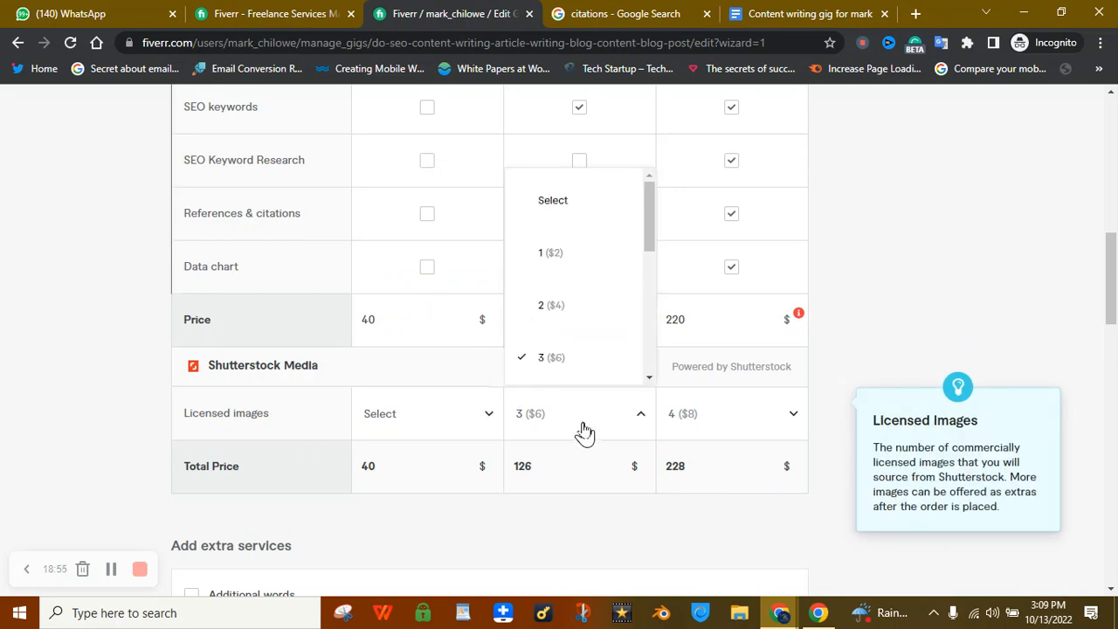
left_click(562, 225)
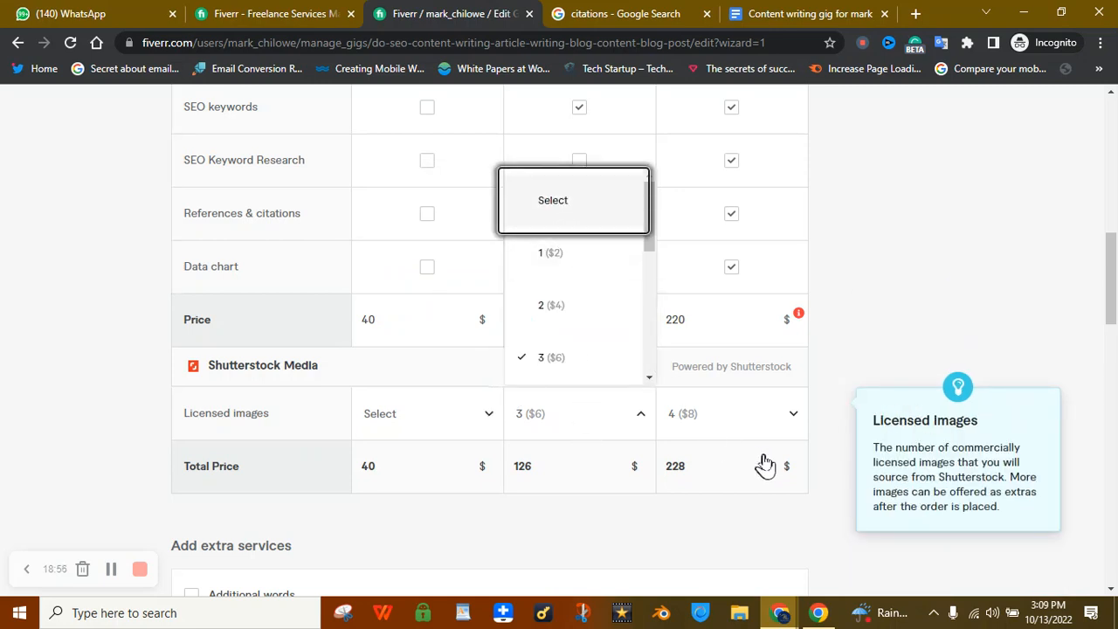
left_click(745, 411)
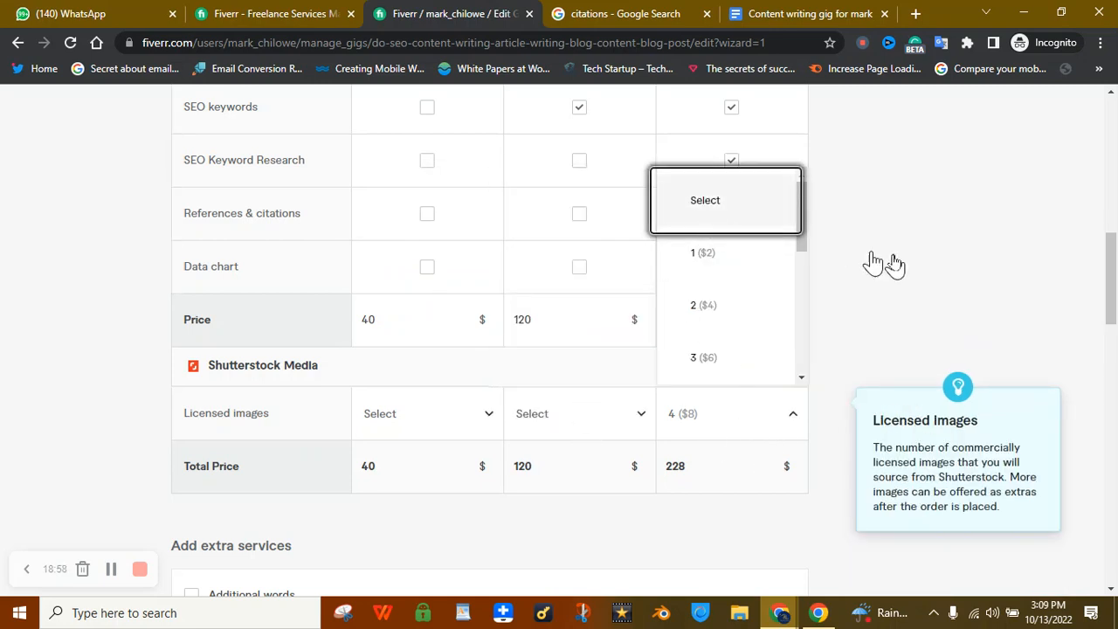
left_click_drag(1114, 287, 1117, 470)
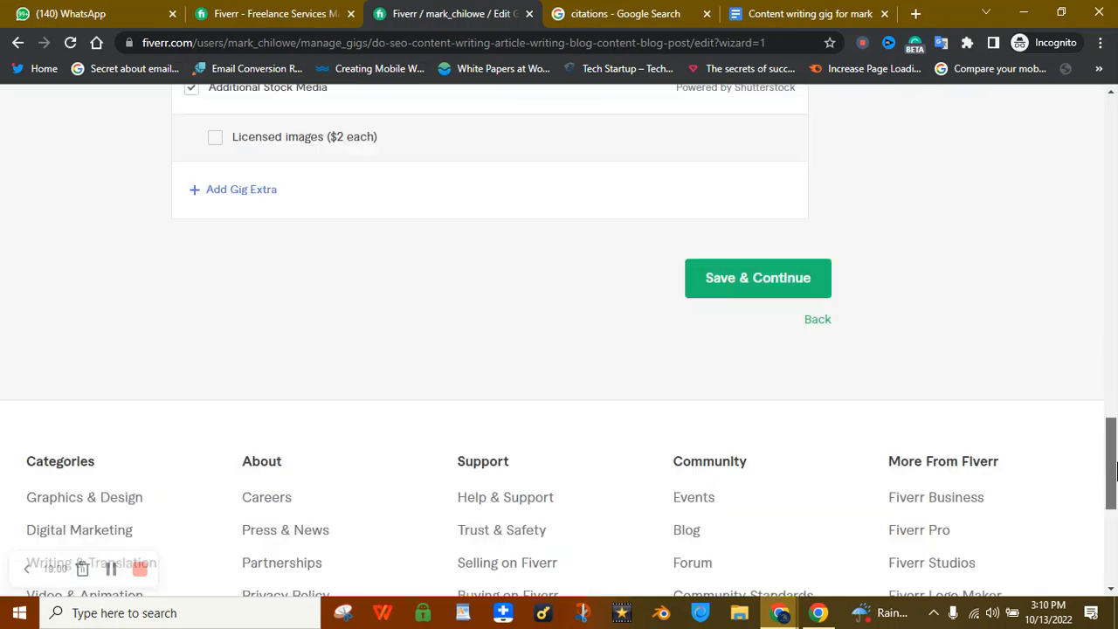
left_click(734, 283)
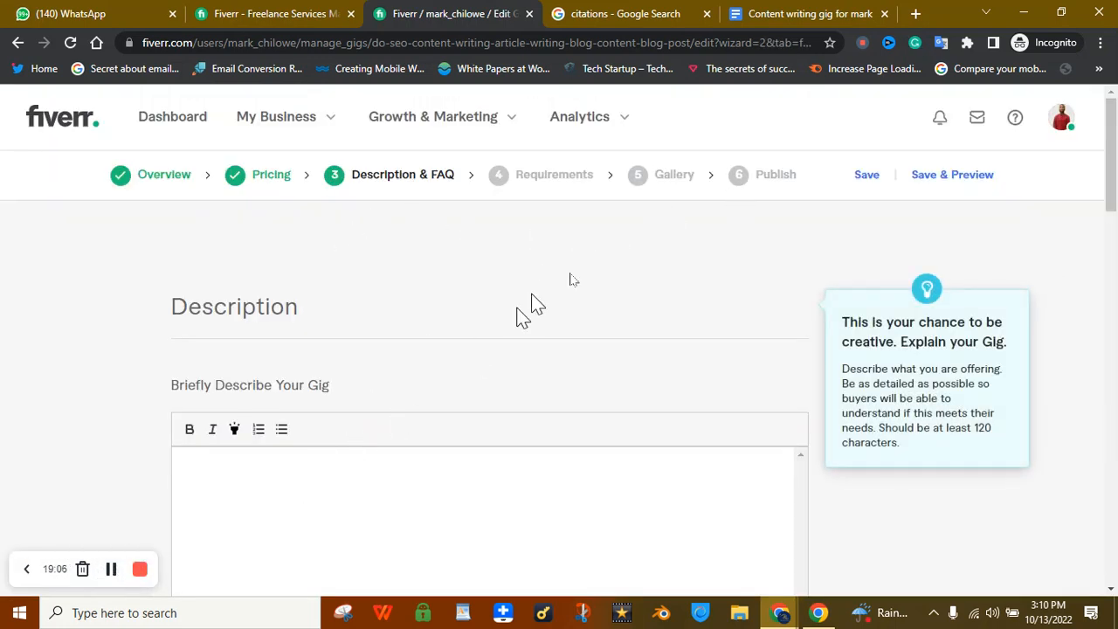
- Copy the full gig description from the "Content writing gig for mark" document, through its sign-off, into the Fiverr gig's description
left_click_drag(847, 11, 699, 9)
left_click_drag(1112, 304, 1089, 336)
left_click_drag(291, 342, 439, 457)
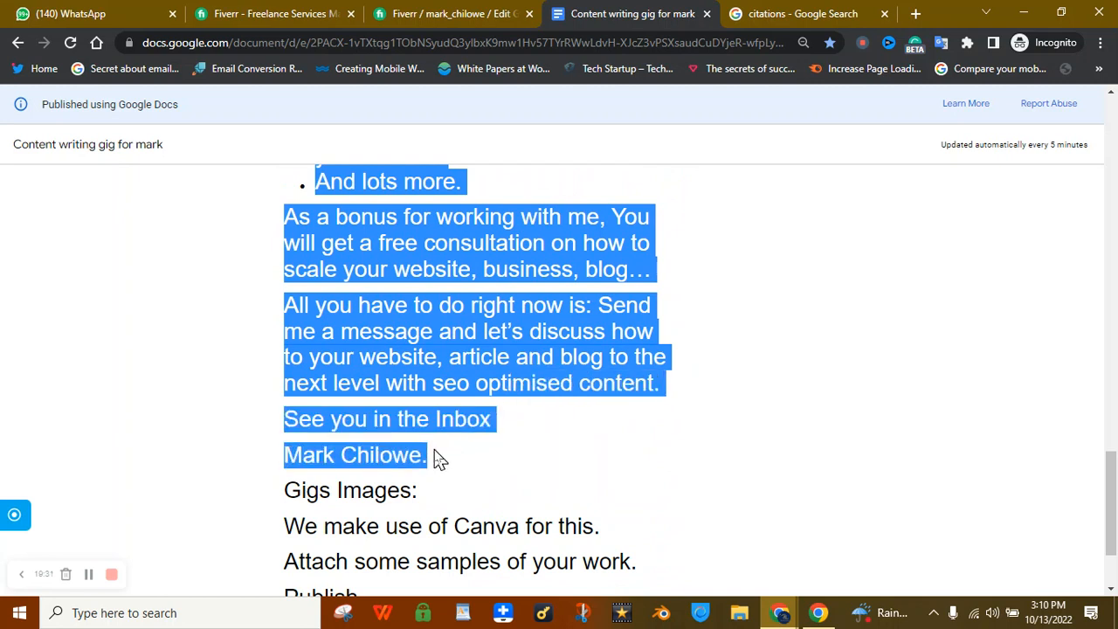
left_click(472, 16)
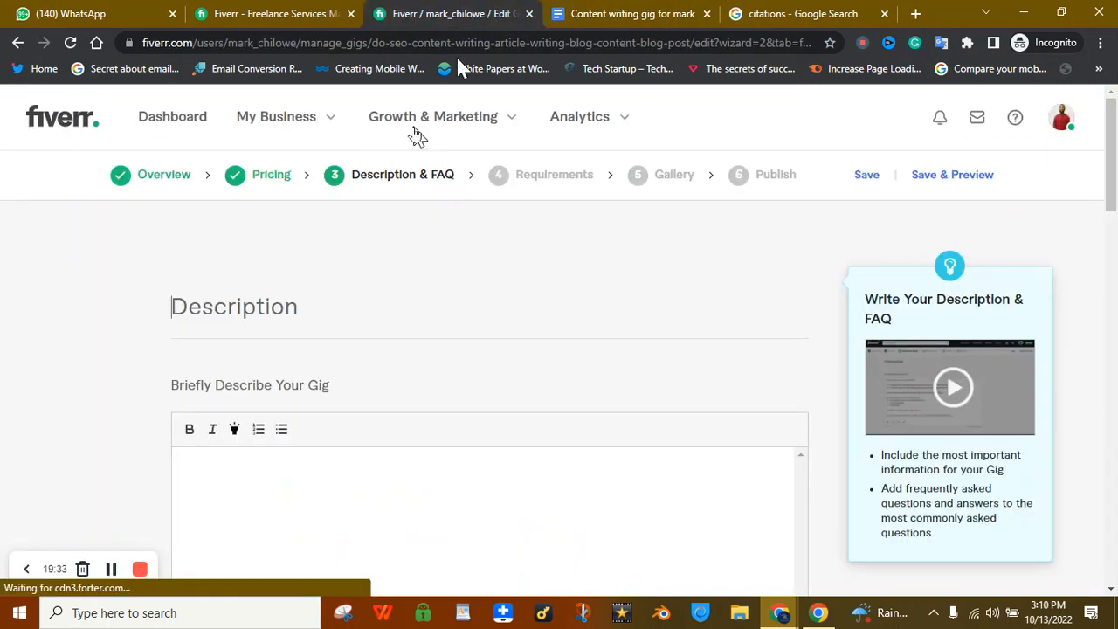
left_click(312, 493)
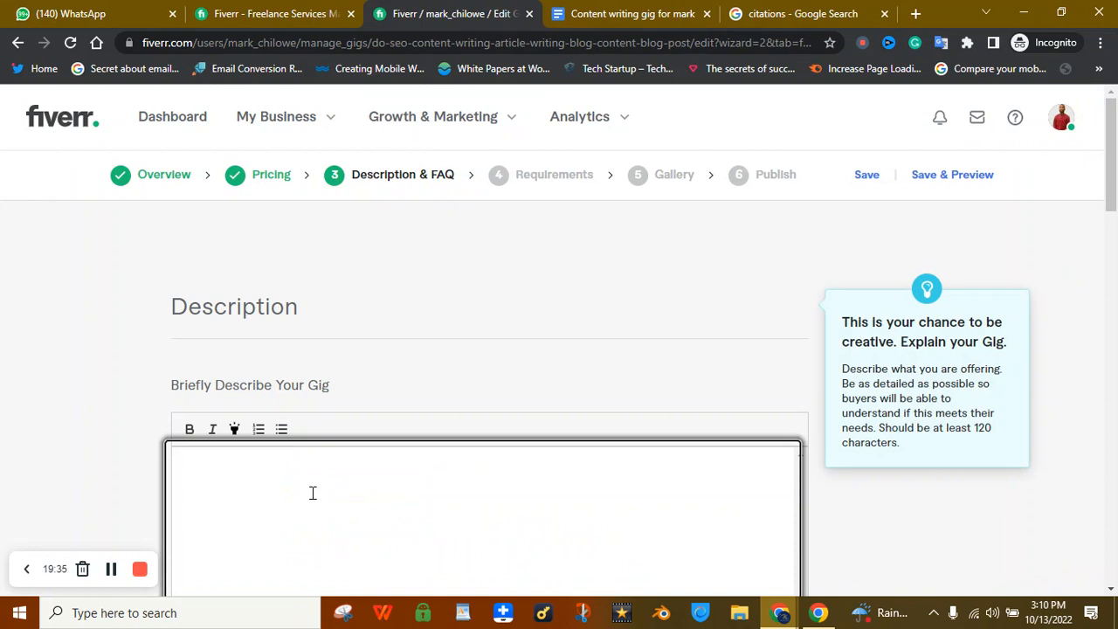
key("ctrl+v")
left_click_drag(1112, 148, 1113, 218)
left_click_drag(783, 301, 782, 174)
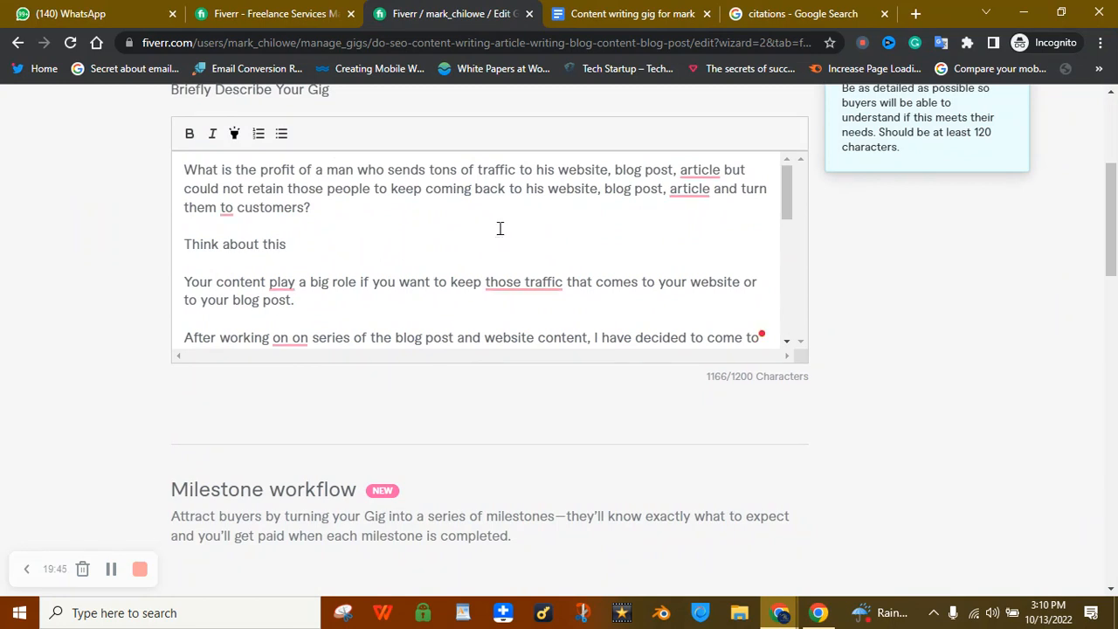
- Correct "play" to "plays" in the description sentence beginning "Your content" using the Grammarly suggestion
left_click_drag(1114, 220, 1116, 182)
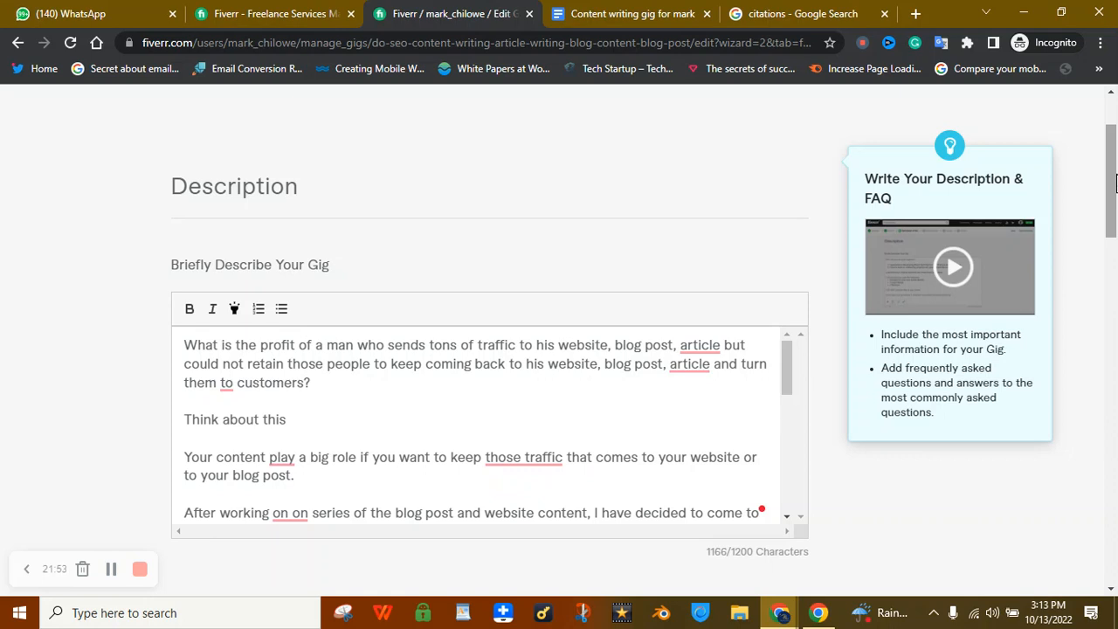
left_click(643, 348)
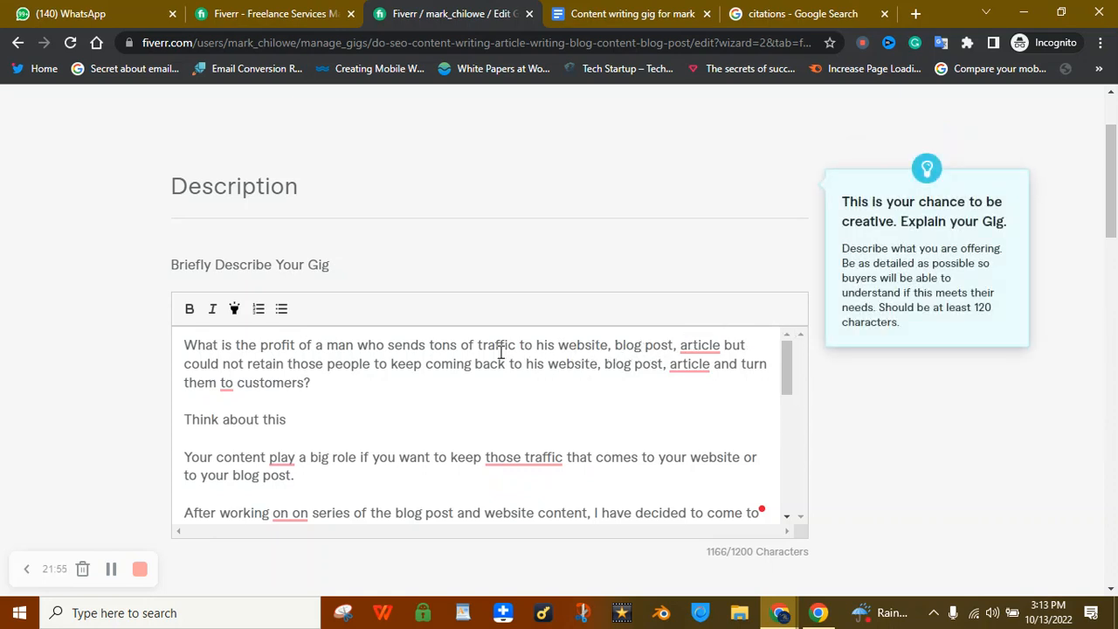
scroll(1116, 267, "down", 1)
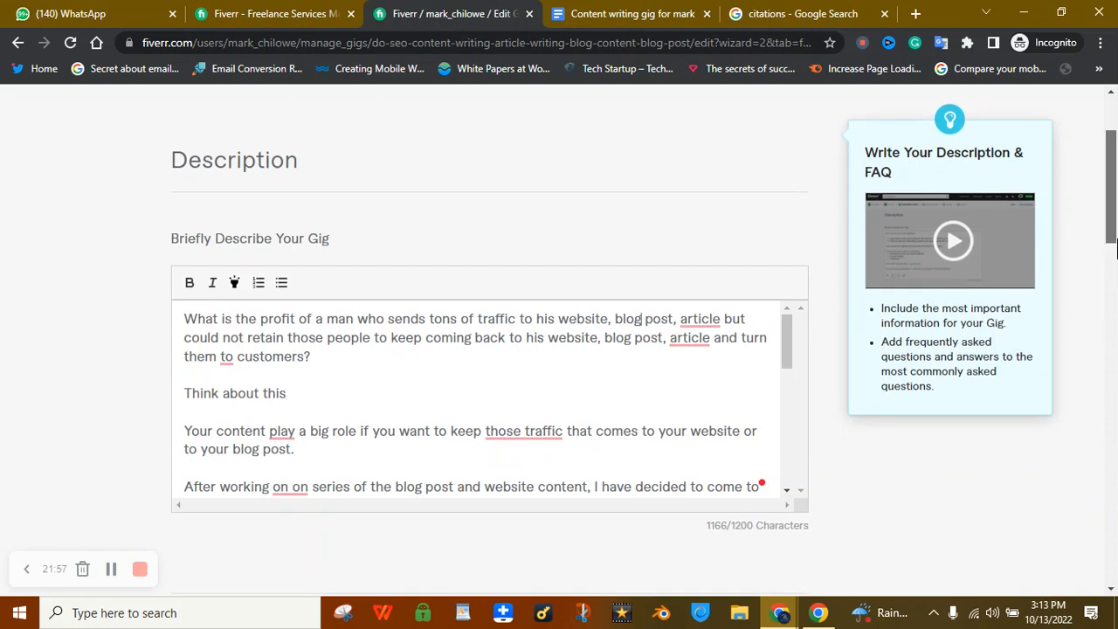
left_click_drag(1116, 263, 1117, 263)
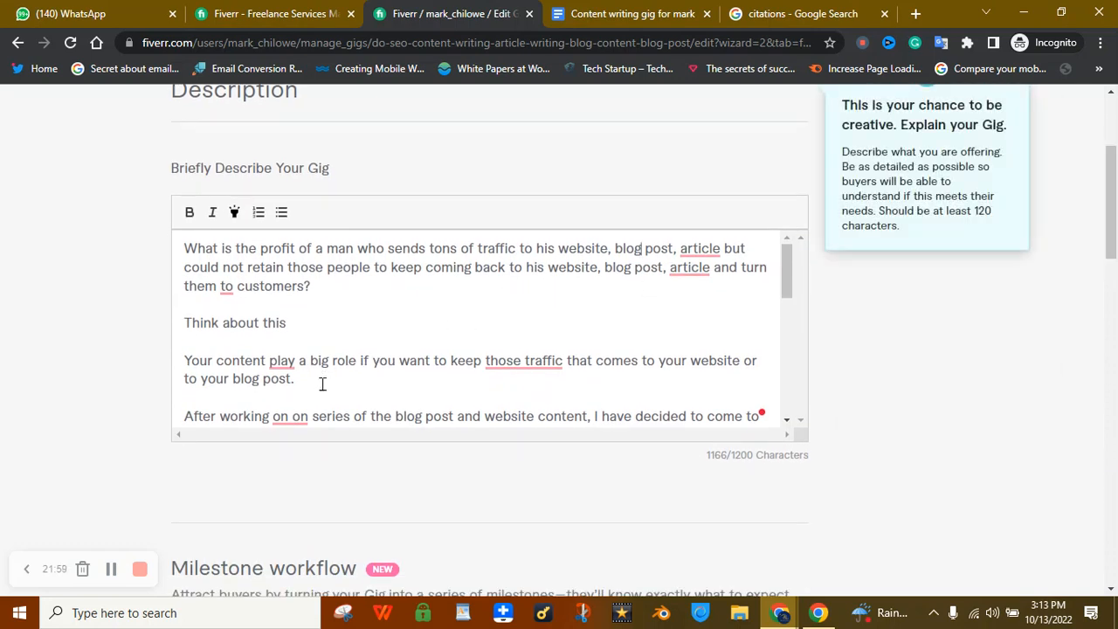
mouse_move(291, 368)
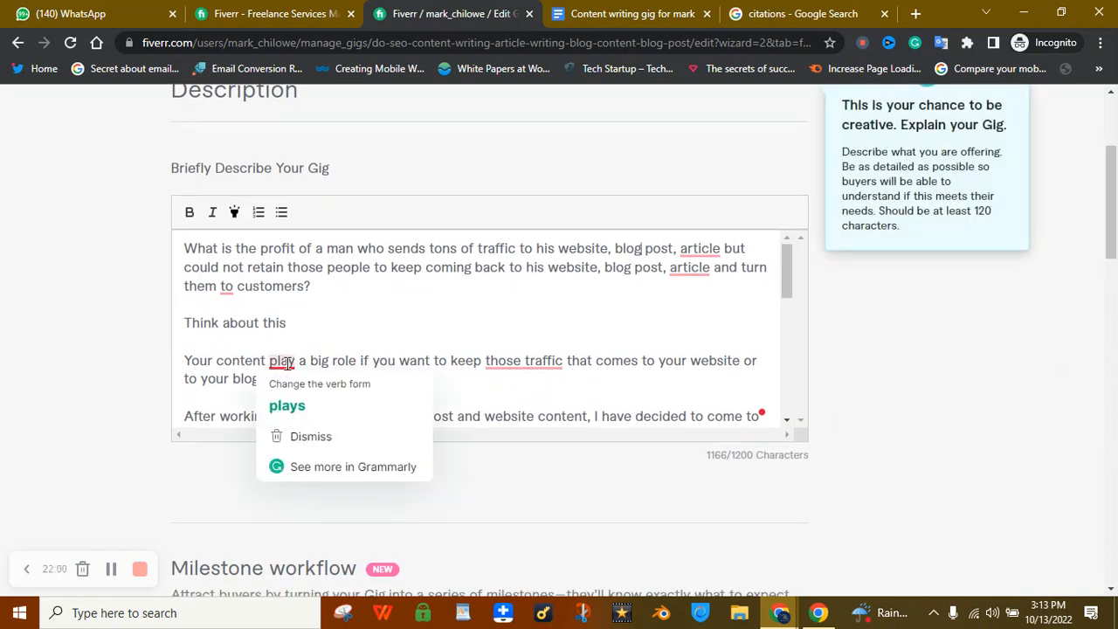
left_click(317, 406)
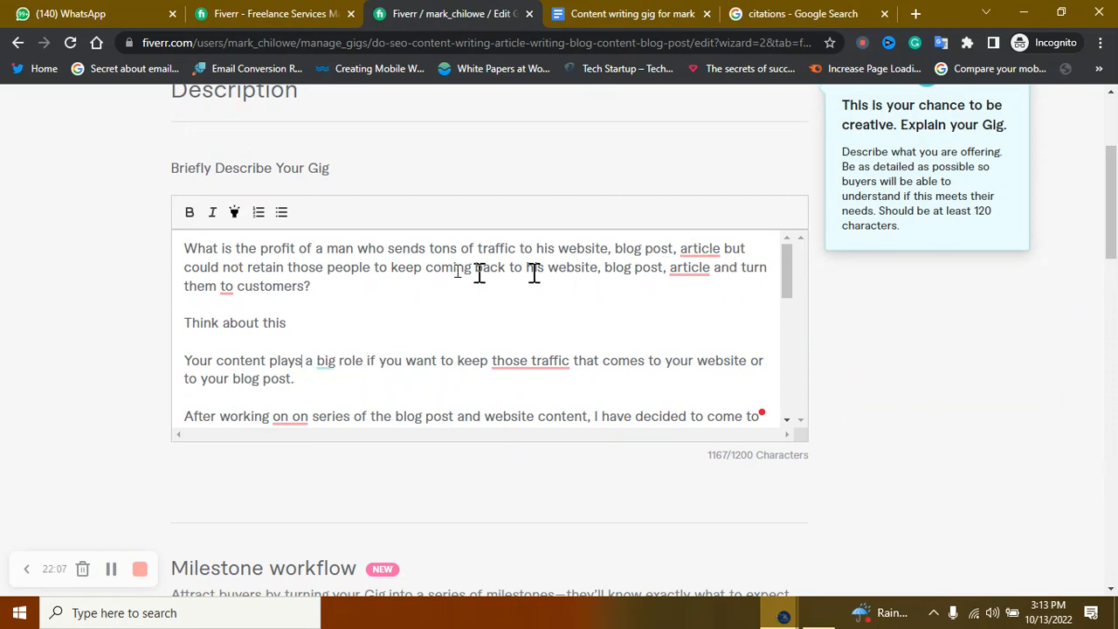
- Apply the Grammarly suggestions in the description's opening question so it reads "and article", "or article" and "into customers"
double_click(229, 268)
left_click(222, 288)
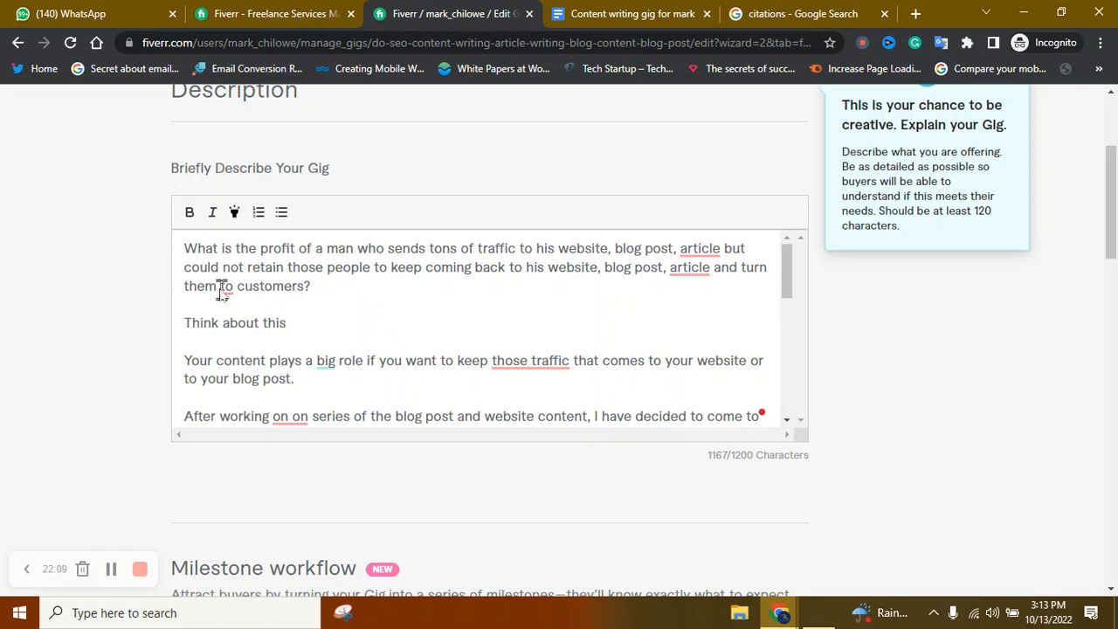
mouse_move(229, 280)
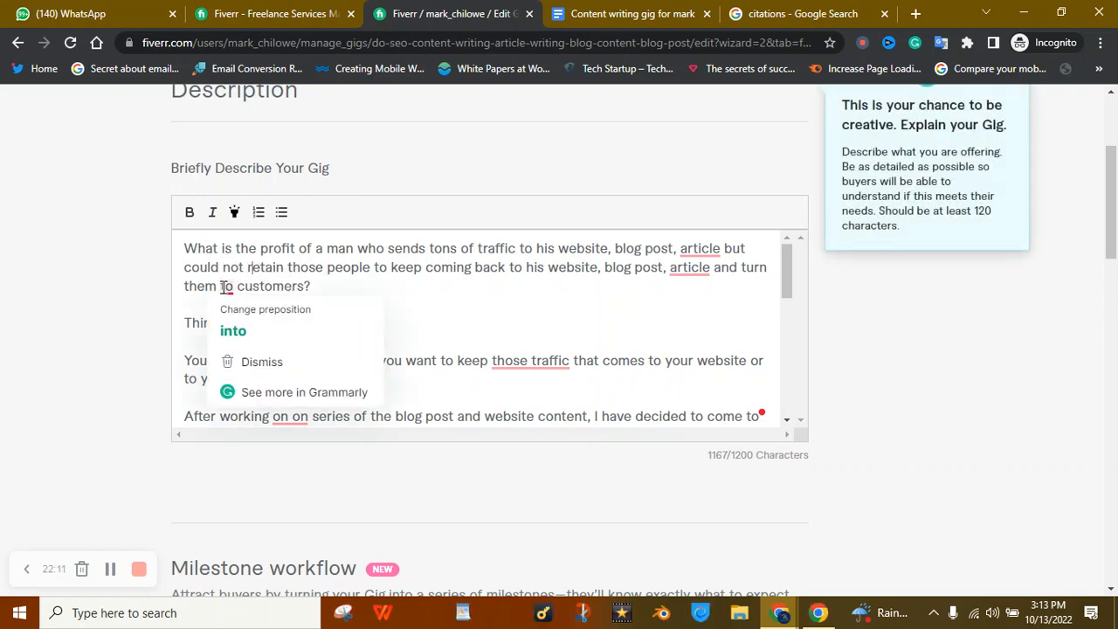
left_click(234, 321)
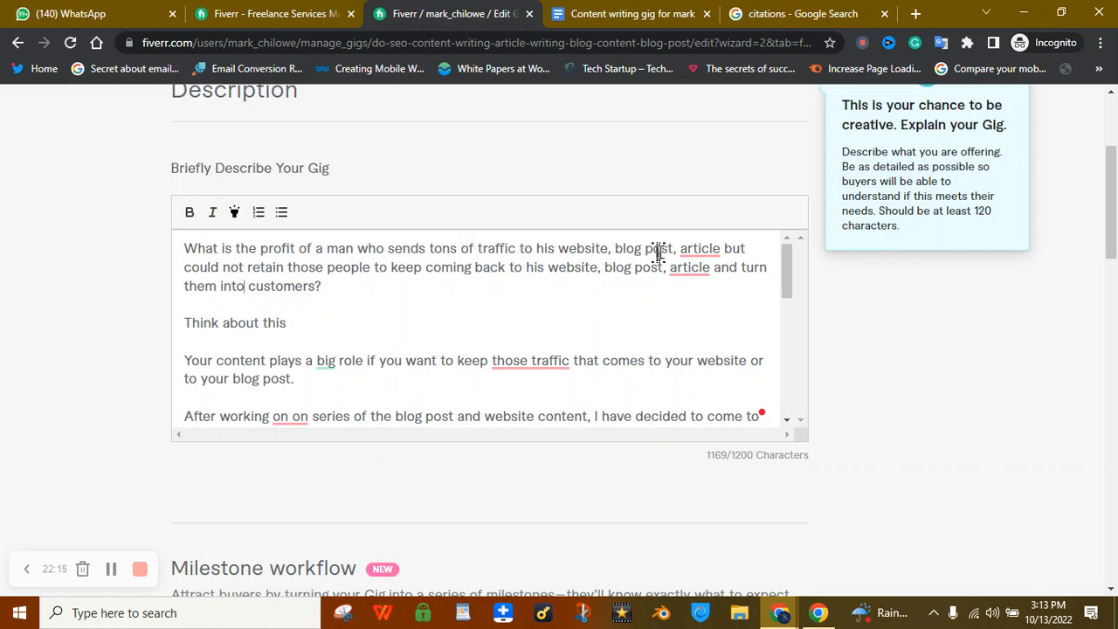
mouse_move(704, 252)
left_click(717, 293)
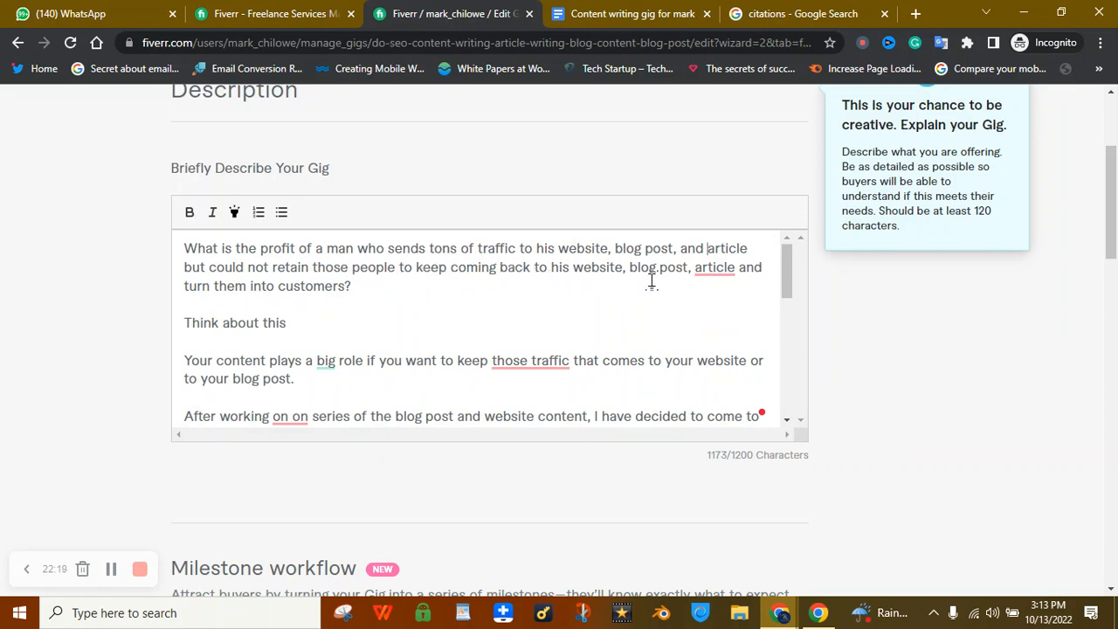
mouse_move(712, 268)
left_click(712, 300)
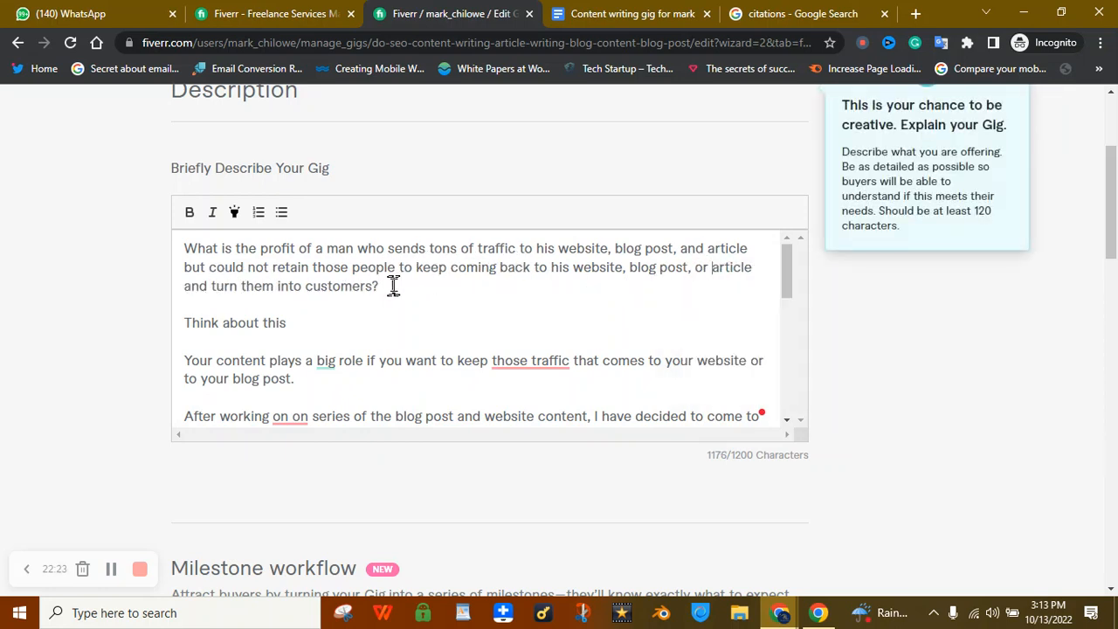
- Make the description's entire opening question, from "What is the profit" to "customers?", bold and highlighted
left_click_drag(392, 287, 162, 250)
left_click(190, 212)
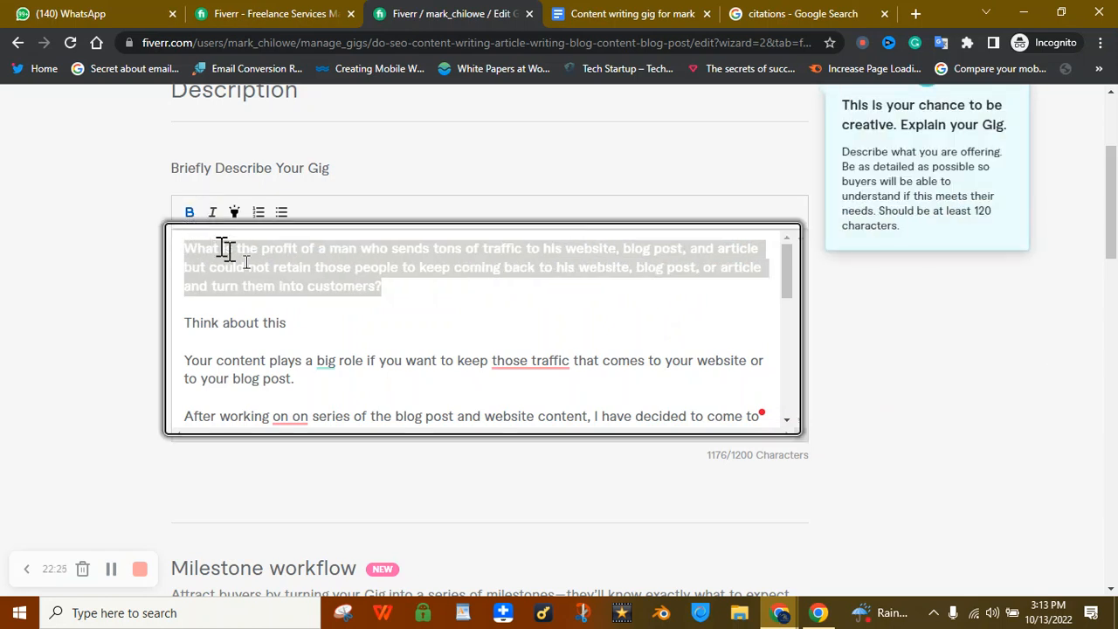
left_click(288, 297)
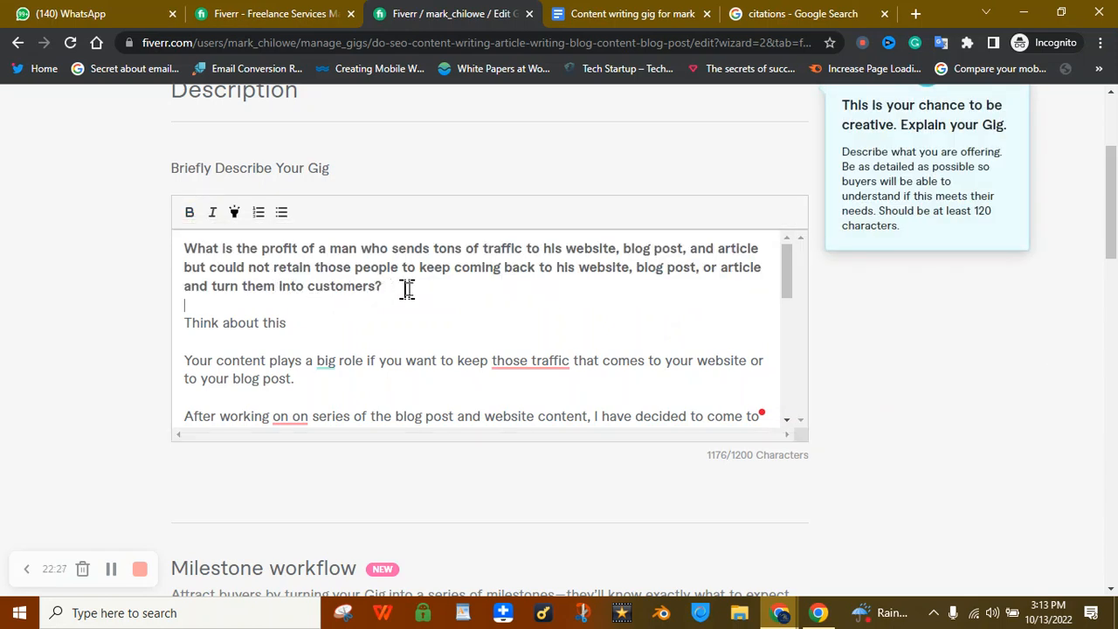
left_click_drag(382, 289, 183, 250)
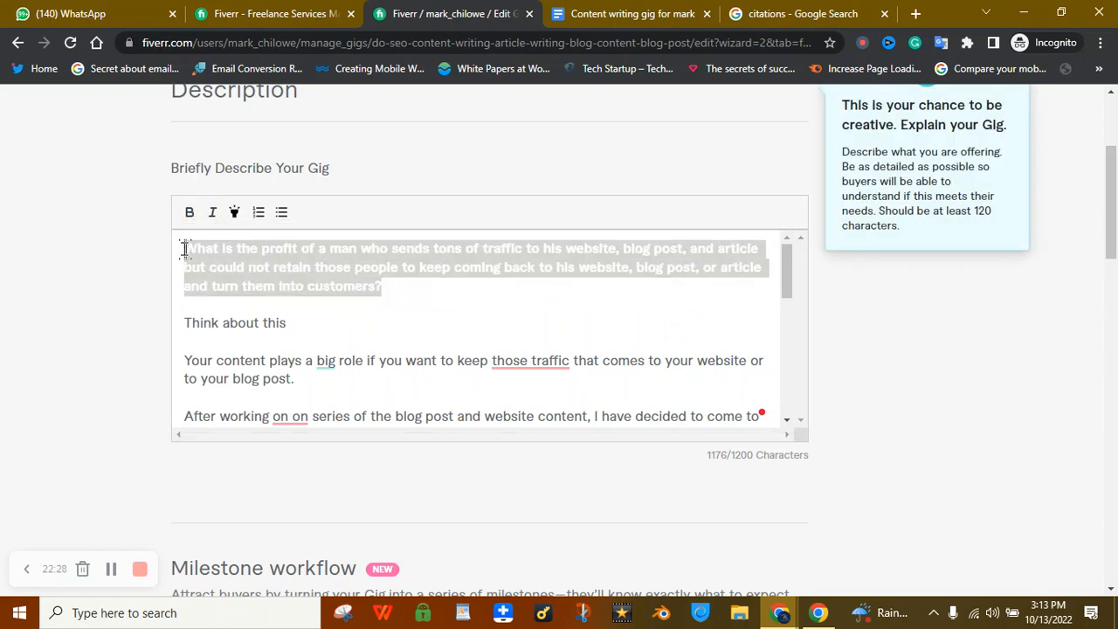
left_click(235, 213)
left_click(249, 263)
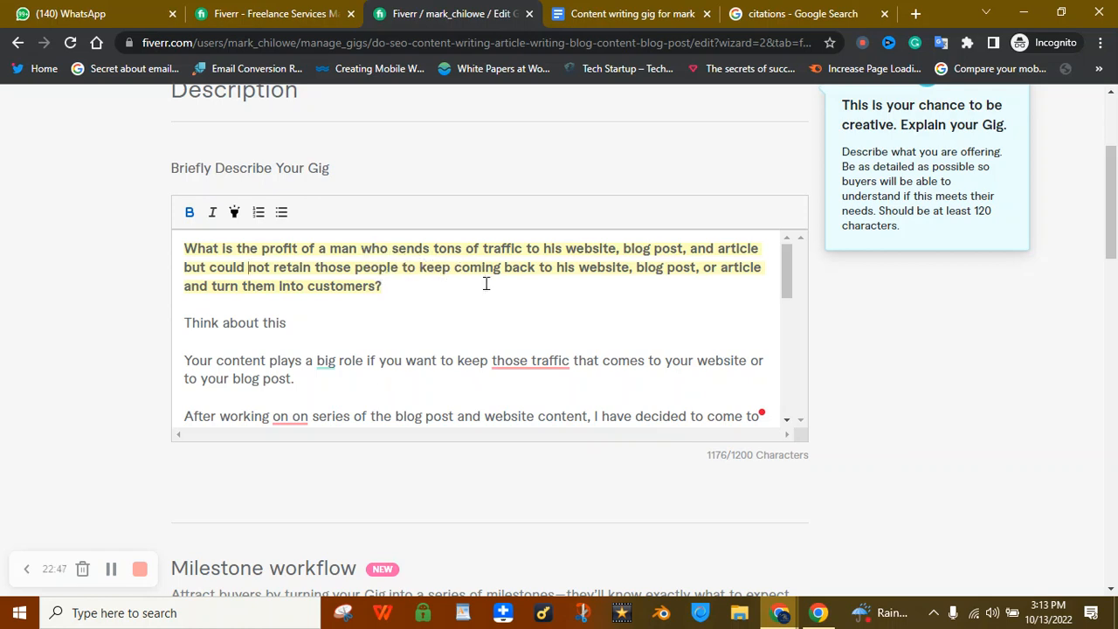
left_click_drag(428, 285, 305, 275)
left_click(306, 276)
double_click(275, 268)
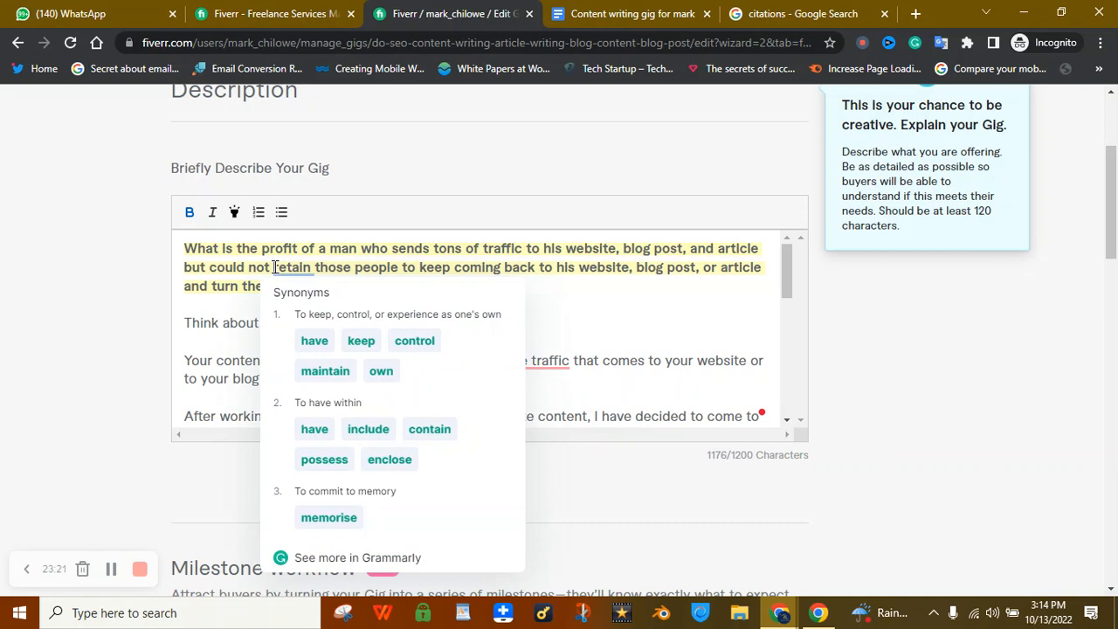
left_click(110, 275)
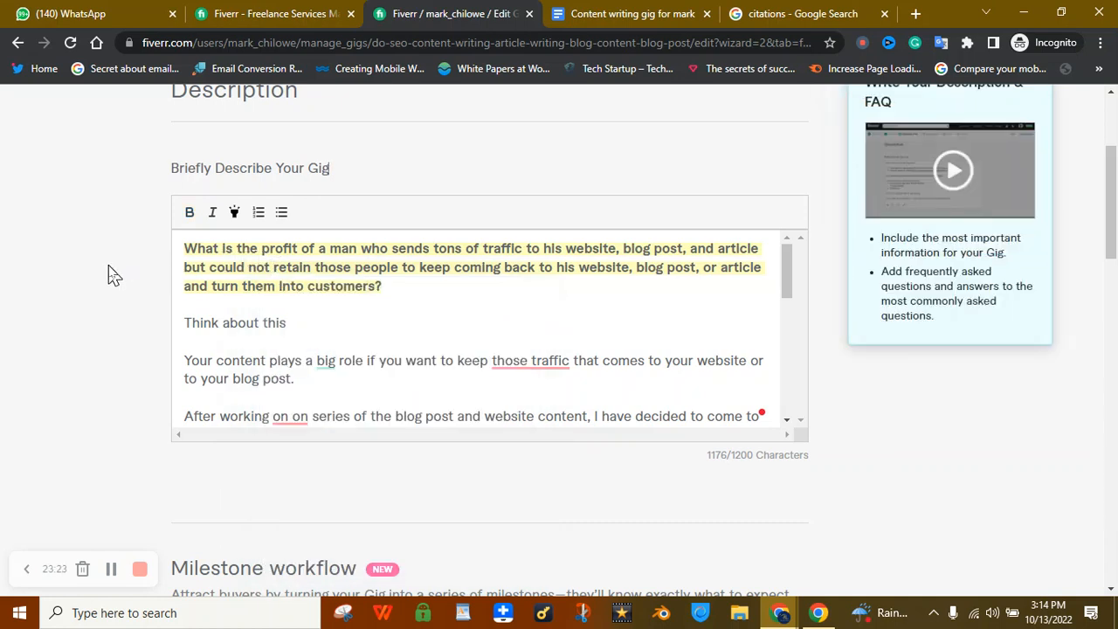
- Replace "big" with "significant" in the description sentence beginning "Your content plays" using the Grammarly suggestion
left_click(298, 244)
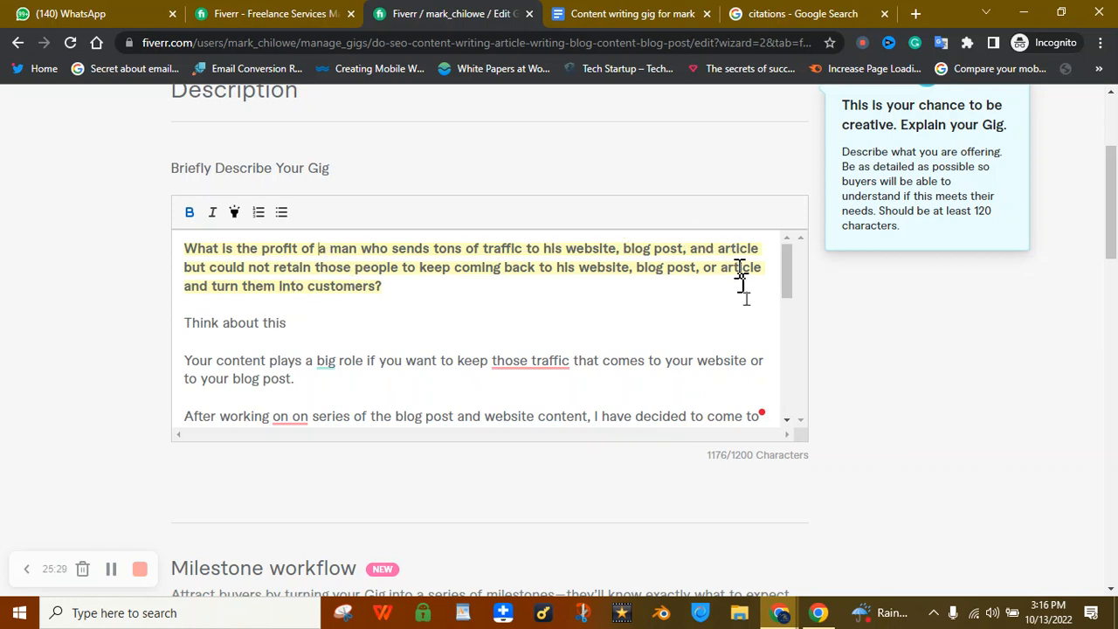
scroll(793, 302, "down", 1)
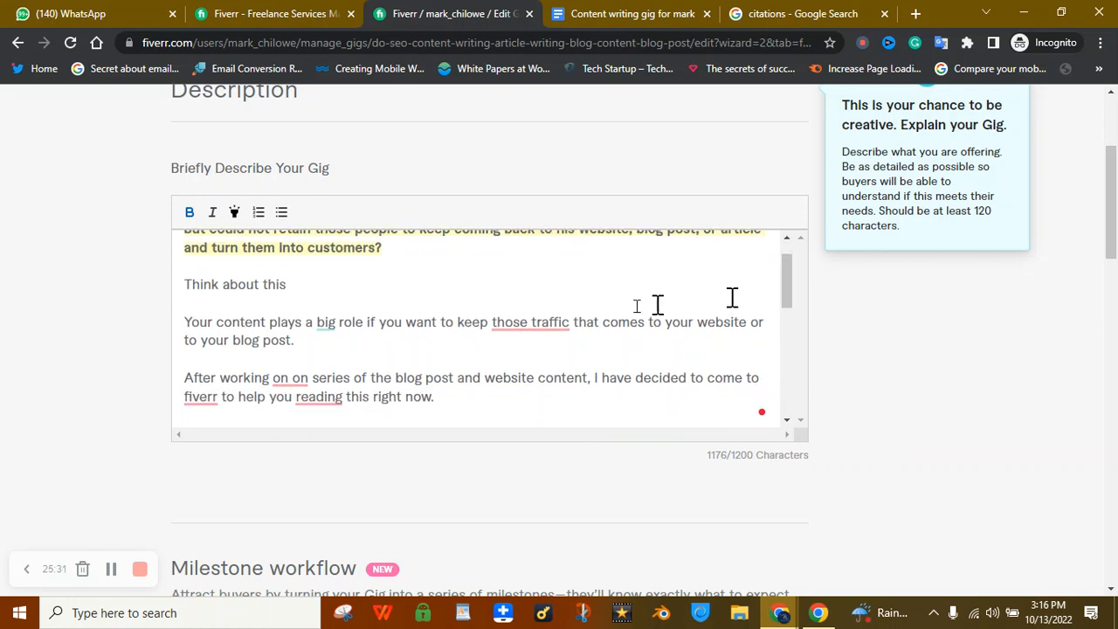
left_click(326, 323)
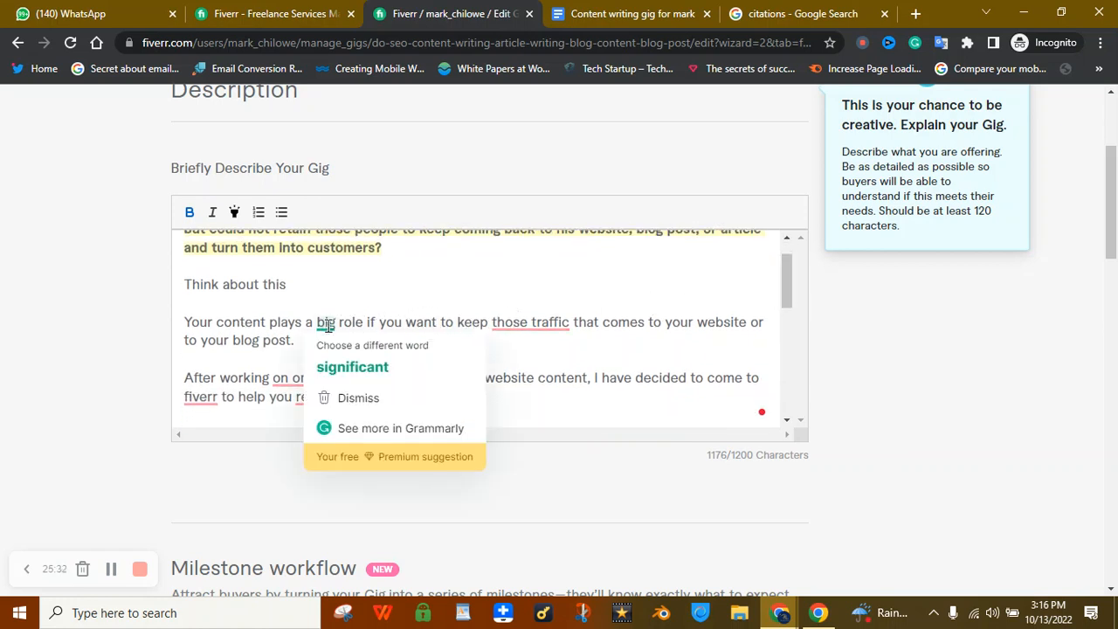
left_click(374, 365)
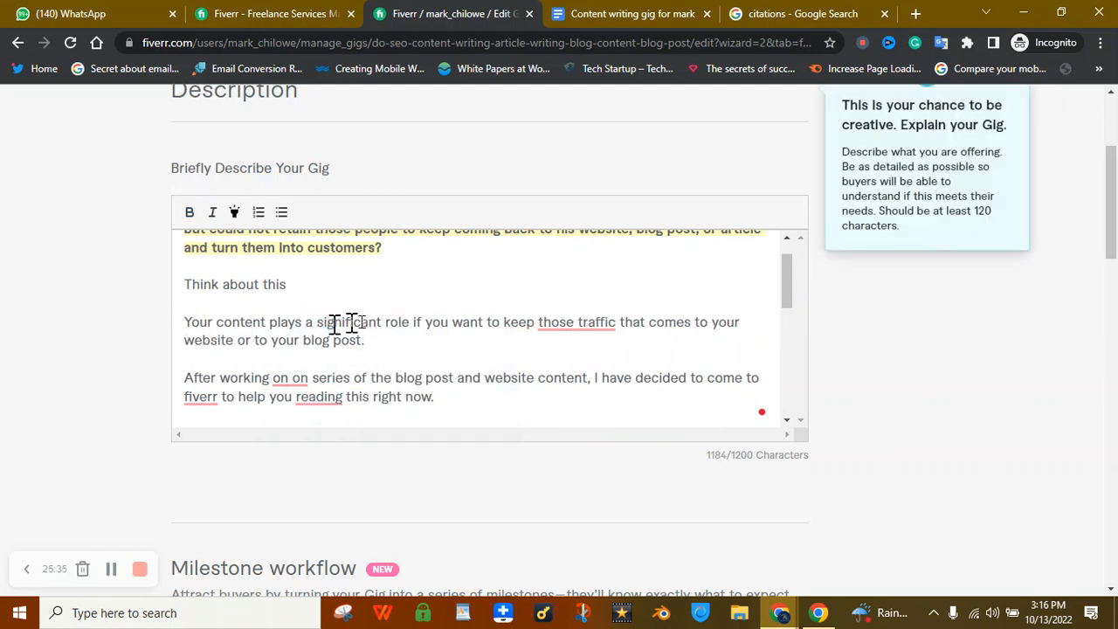
- Correct the determiner before "traffic" to "the" in the description's sentence about content playing a significant role
left_click(574, 323)
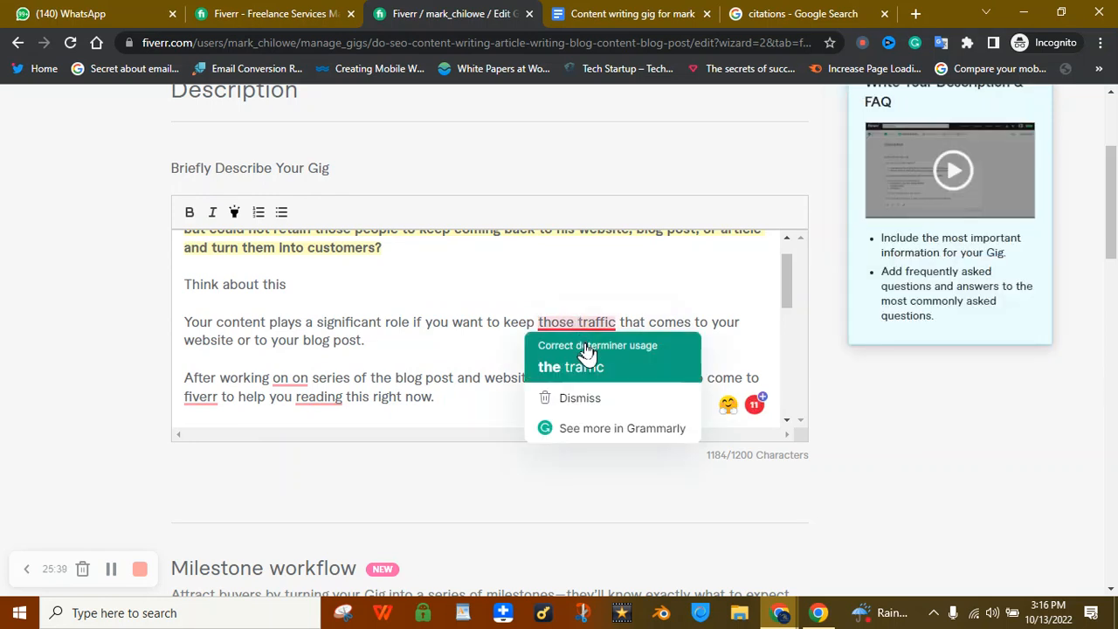
left_click(586, 357)
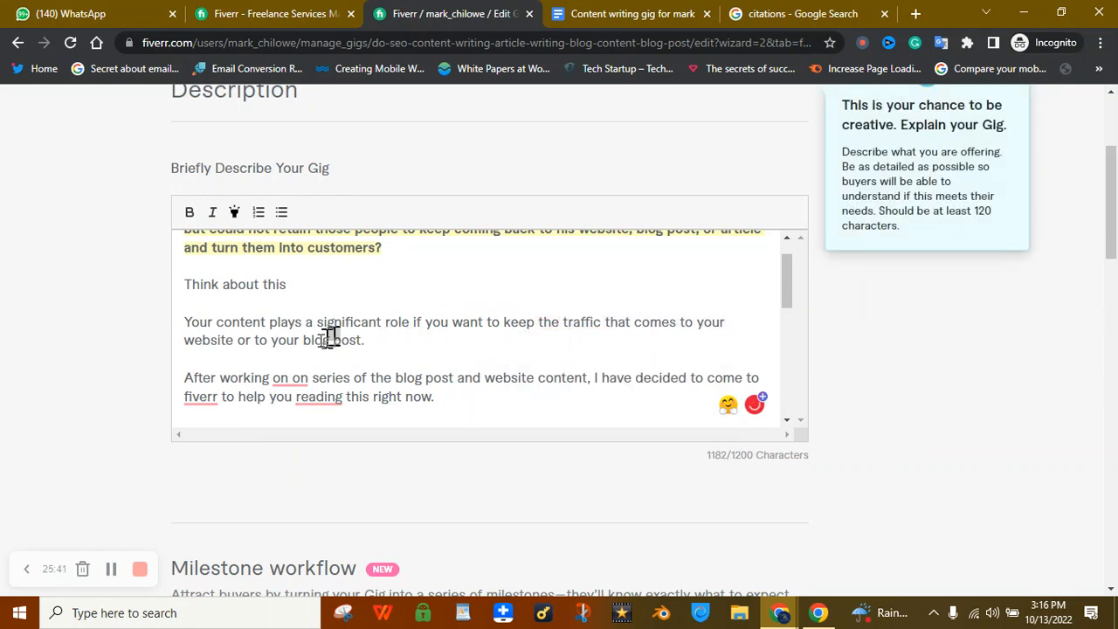
left_click(515, 341)
- Remove the duplicated "on" after "After working" in the gig description by accepting the grammar suggestion
left_click_drag(794, 299, 791, 271)
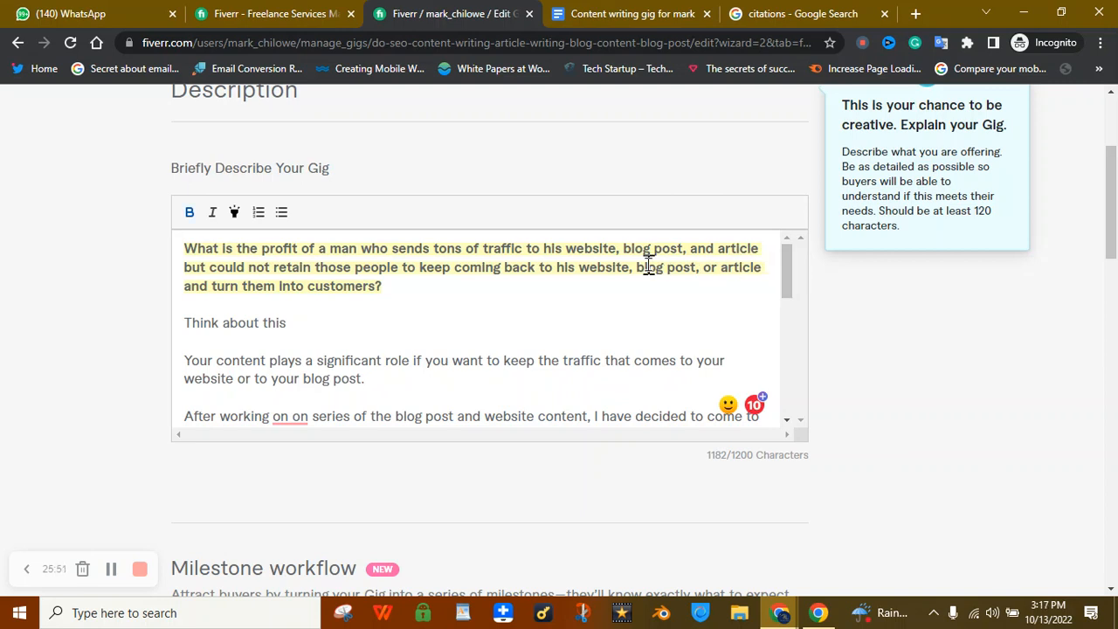
scroll(1031, 228, "up", 2)
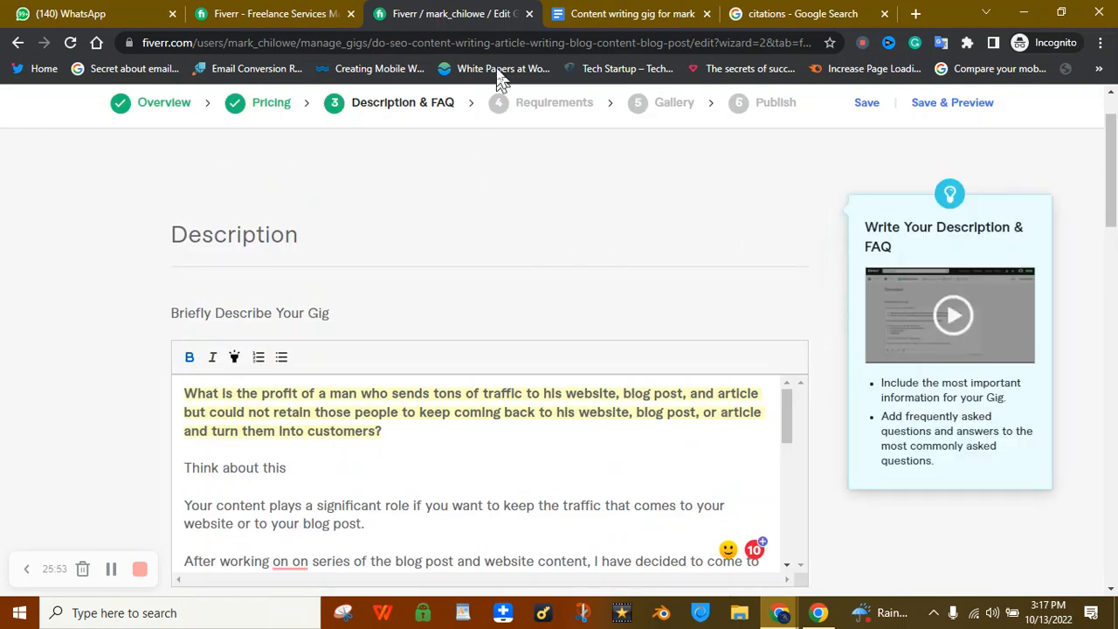
scroll(747, 249, "down", 2)
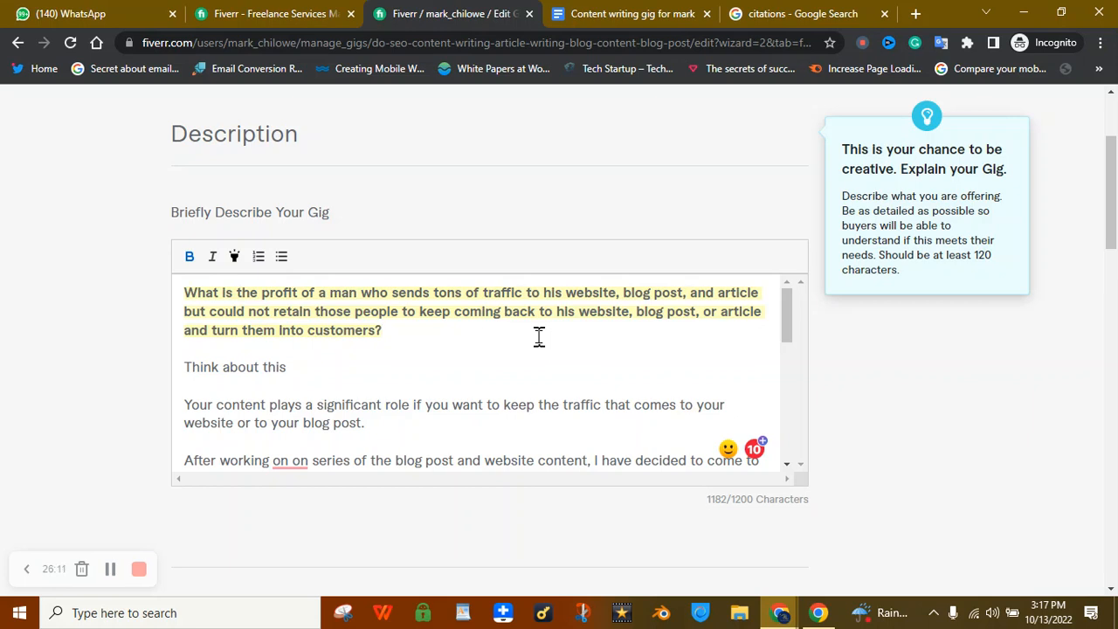
mouse_move(1112, 258)
left_mouse_down()
mouse_move(1112, 216)
mouse_move(1116, 266)
left_mouse_up()
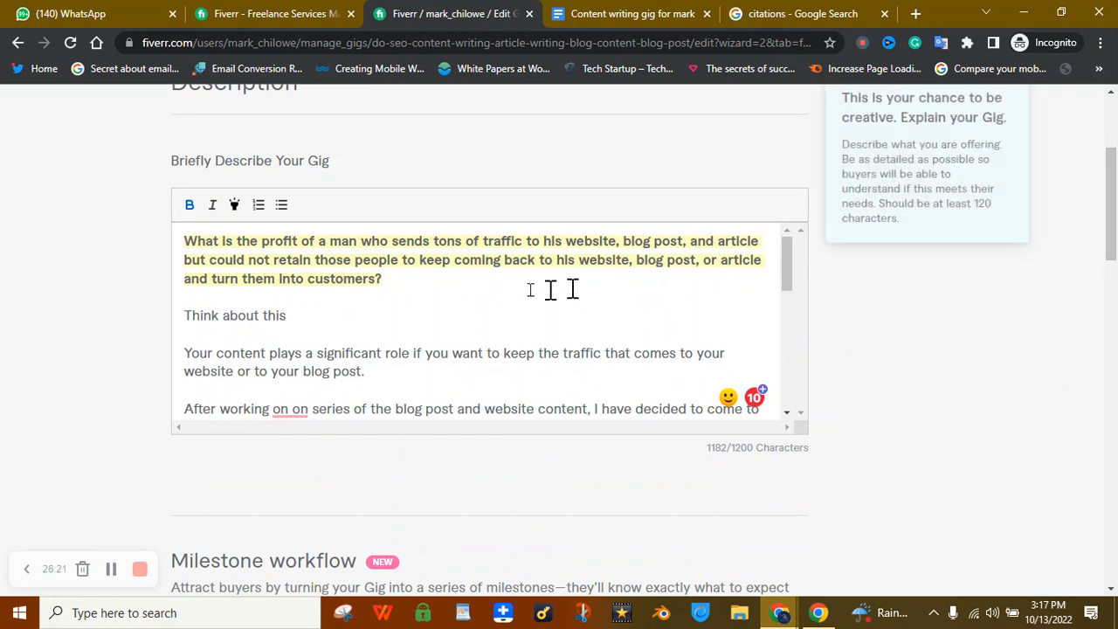
left_click(296, 376)
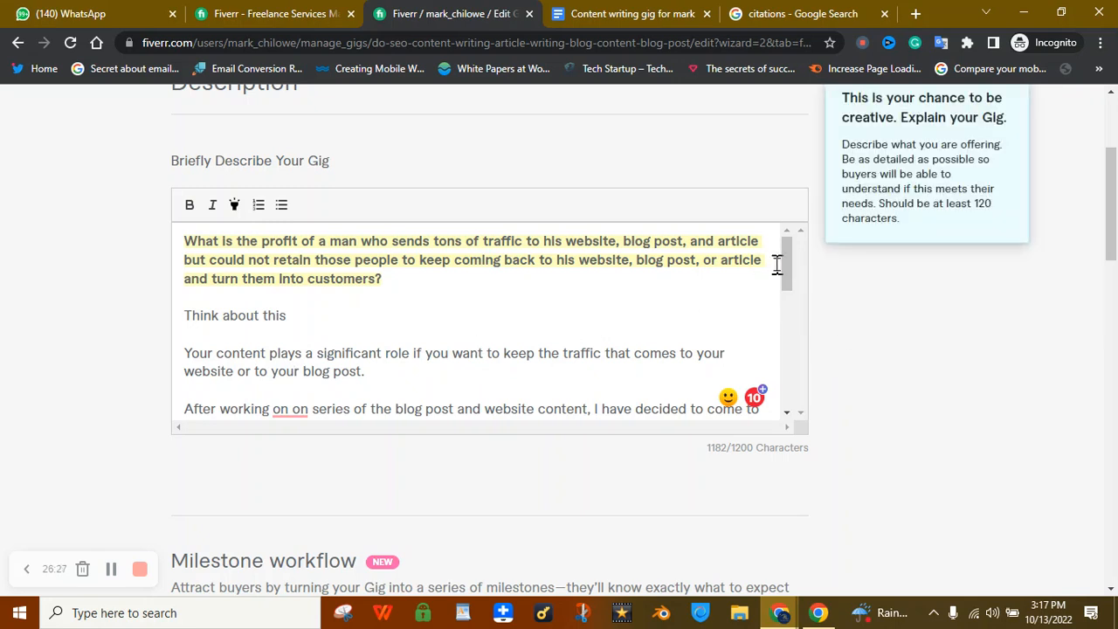
left_click_drag(784, 274, 781, 300)
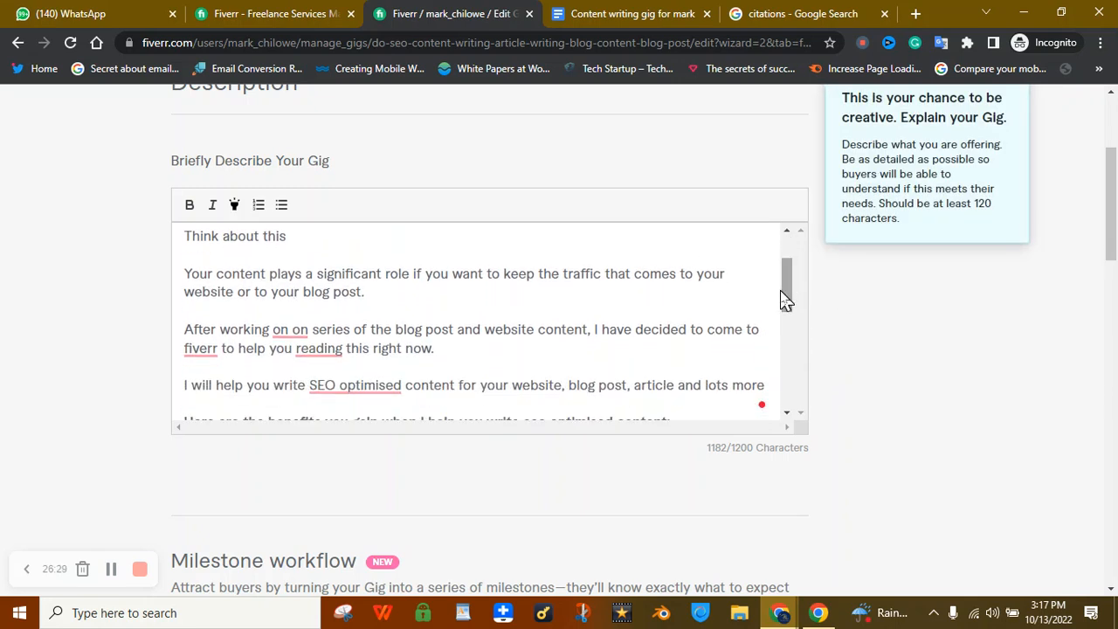
mouse_move(284, 330)
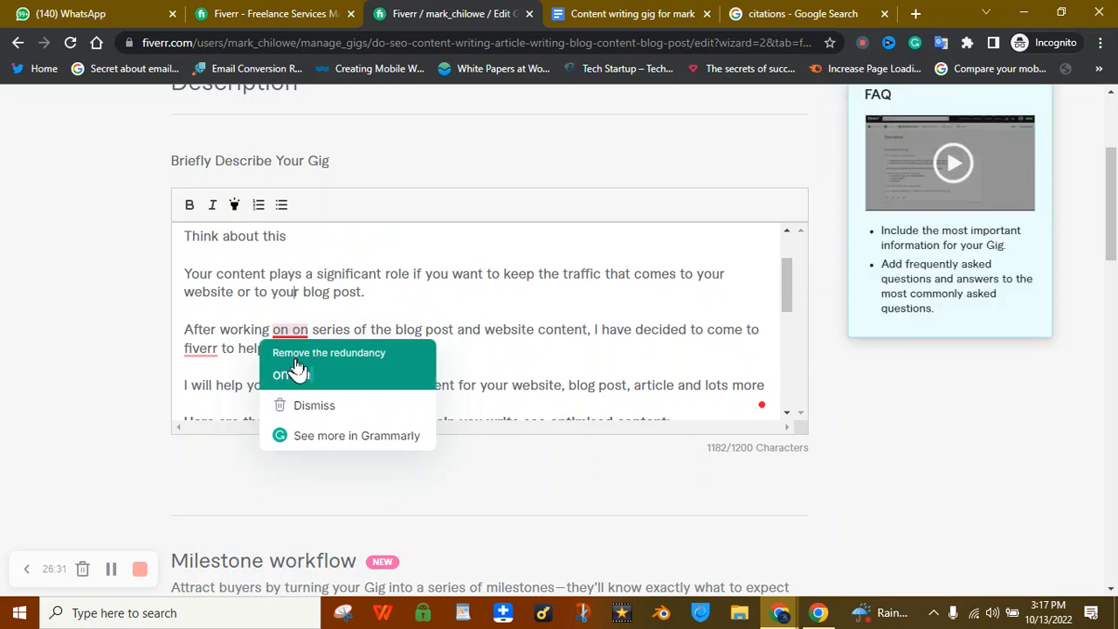
left_click(293, 372)
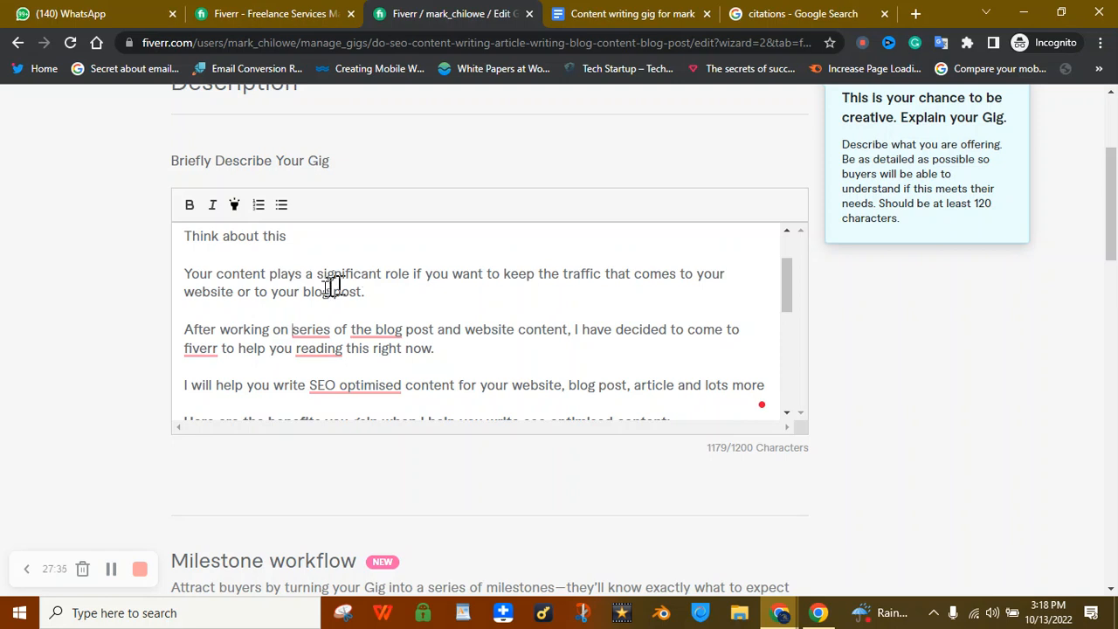
- Review the highlighted opening question and the paragraph about content's role in keeping traffic in the gig description
left_click_drag(314, 281, 344, 285)
left_click(368, 290)
left_click_drag(368, 290, 267, 278)
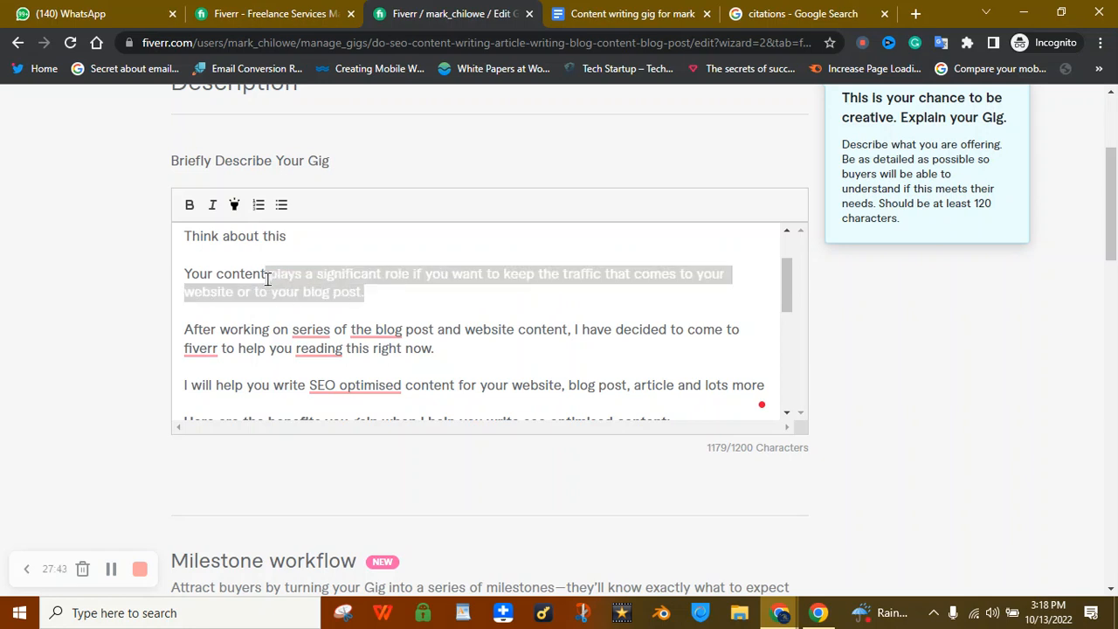
left_click(268, 277)
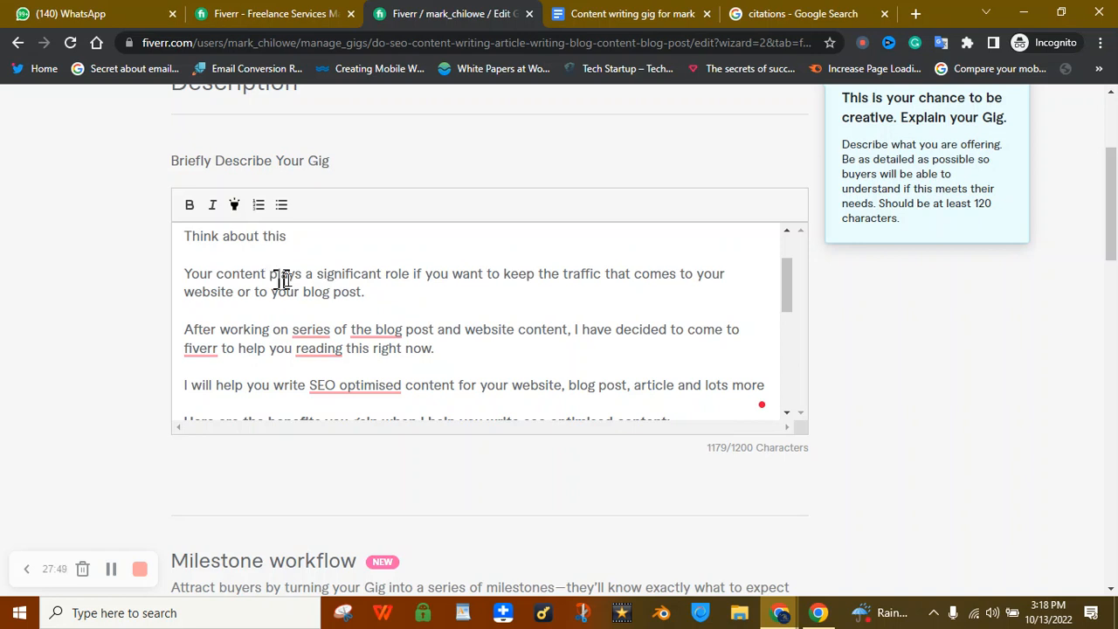
left_click_drag(379, 289, 327, 341)
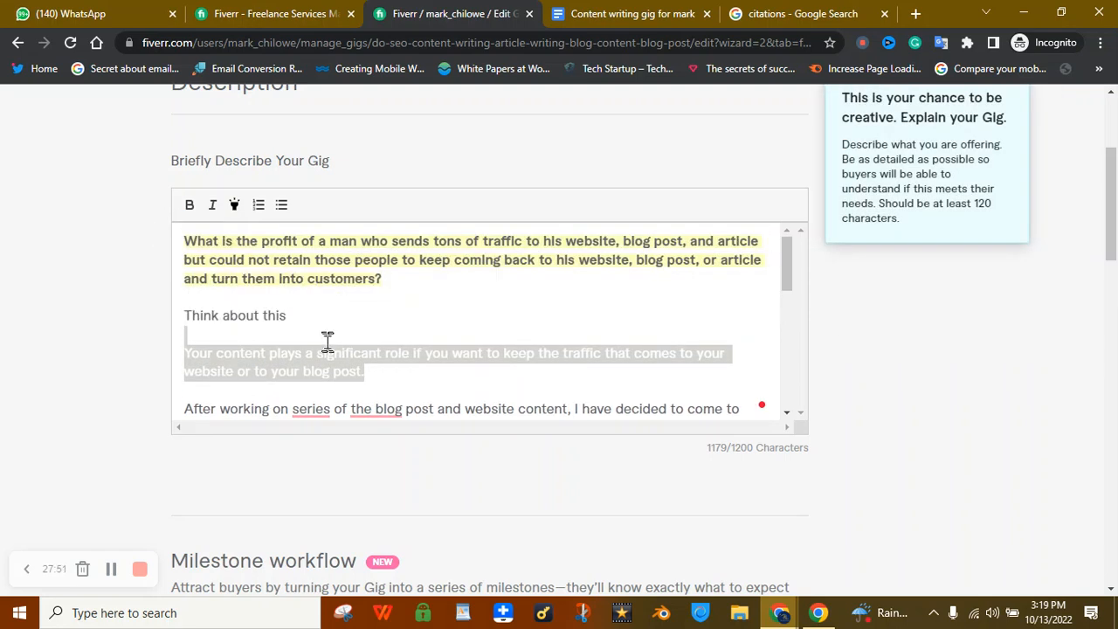
left_click(327, 341)
left_click_drag(795, 288, 797, 304)
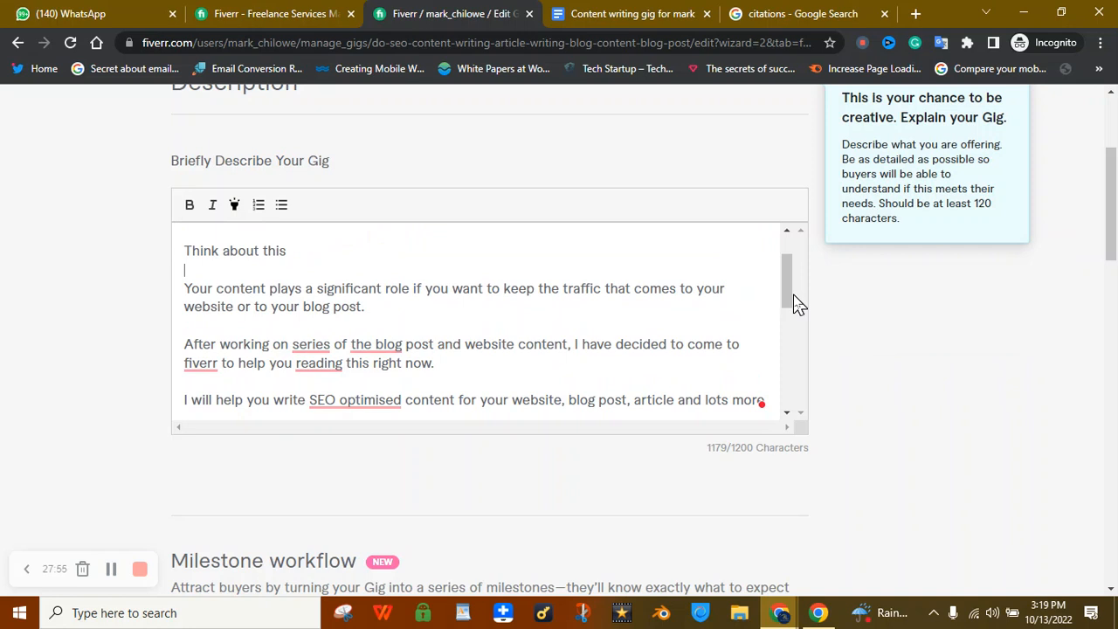
left_click_drag(795, 304, 789, 250)
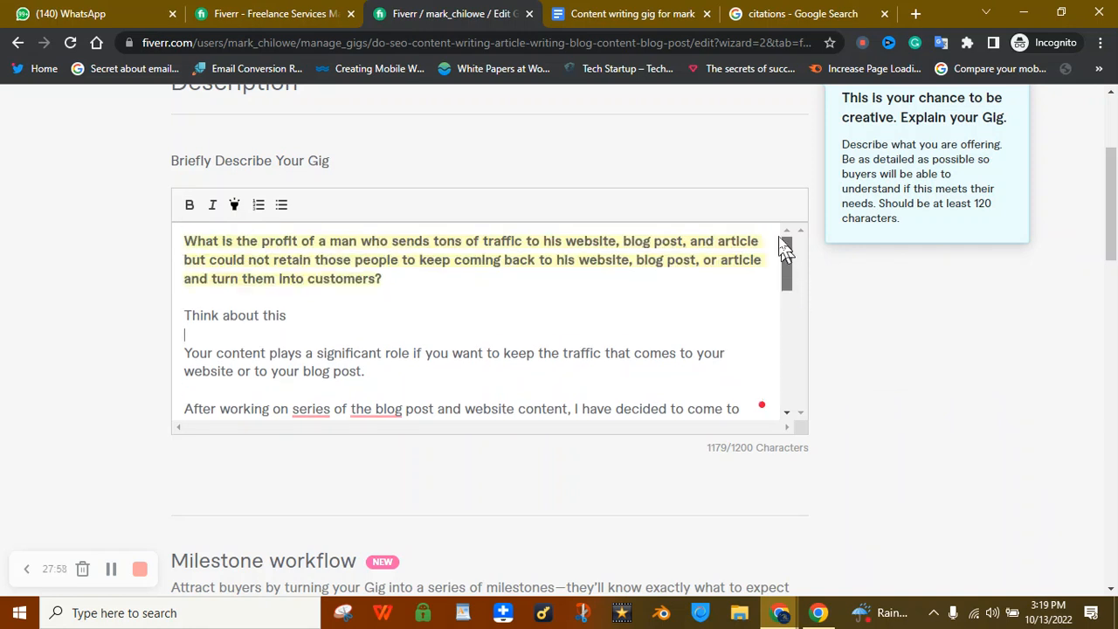
triple_click(542, 234)
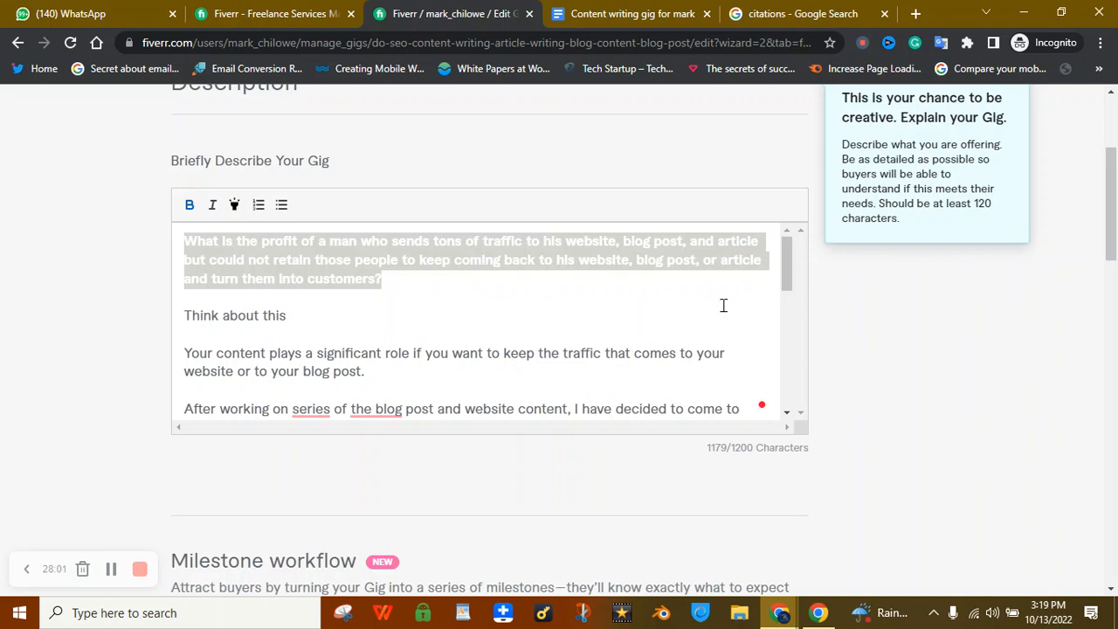
- Correct the "After working" sentence by adding "a" before "series", removing "the" before "blog post" and capitalizing "Fiverr"
left_click_drag(789, 279, 794, 301)
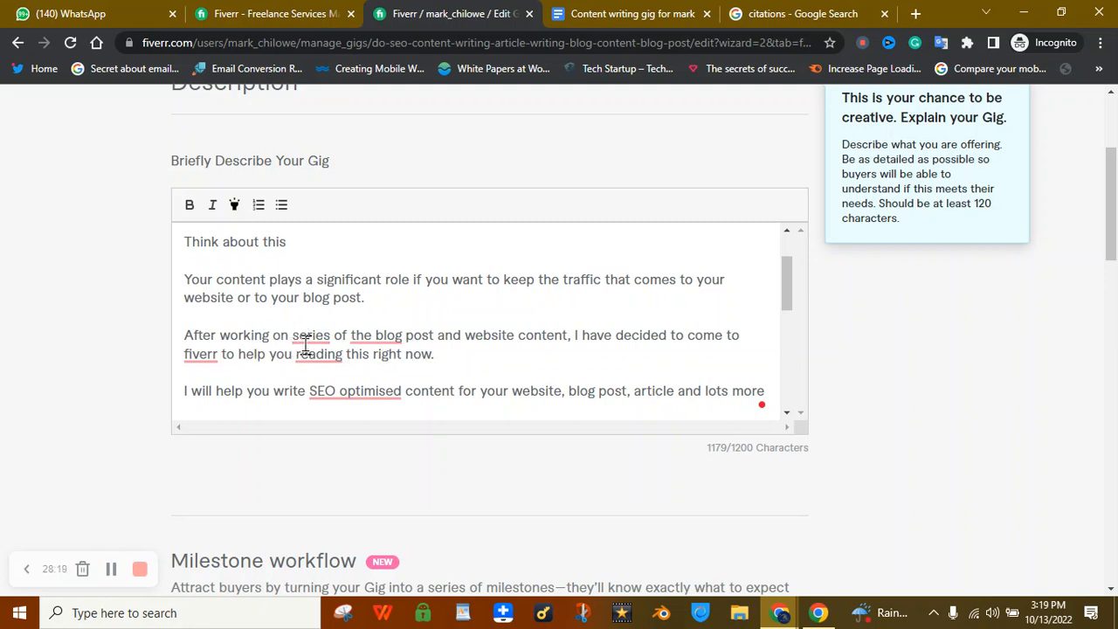
mouse_move(306, 354)
left_click(319, 377)
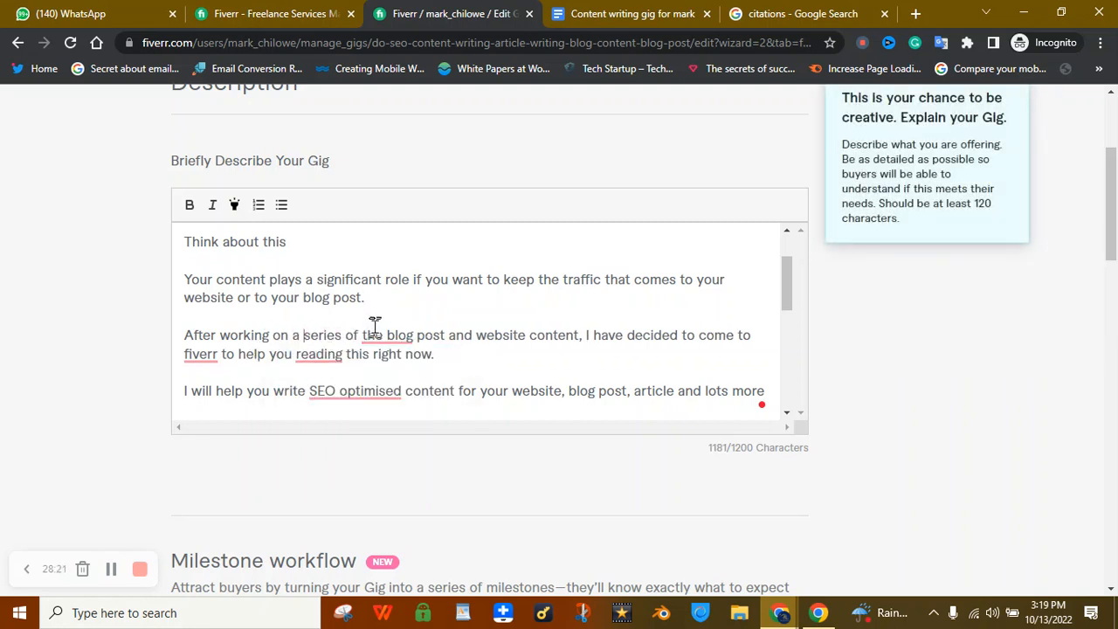
mouse_move(370, 335)
left_click(408, 377)
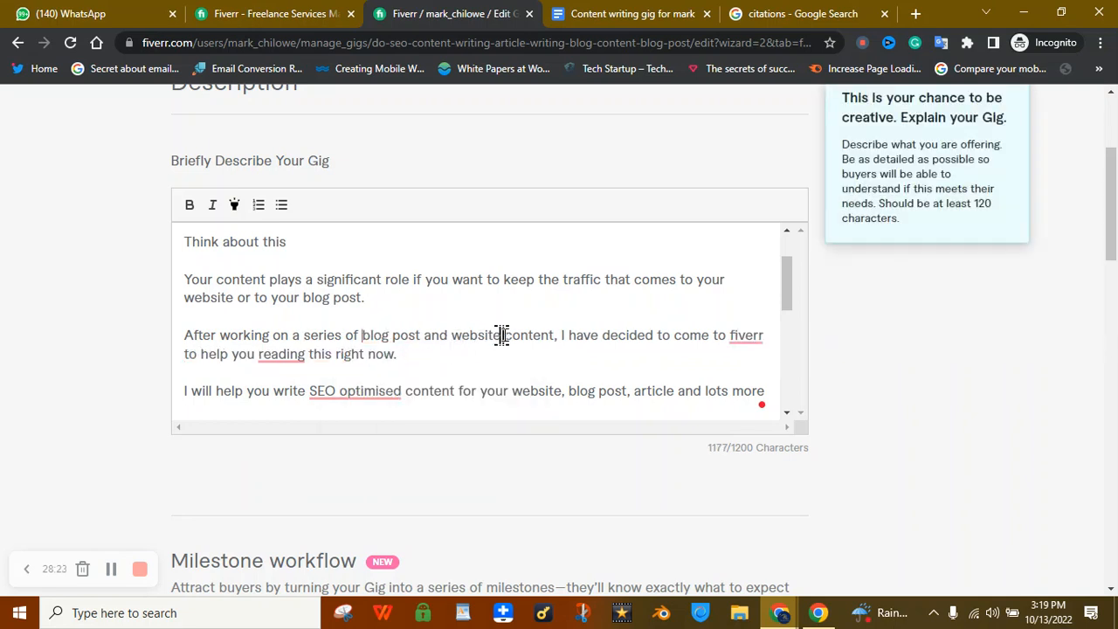
mouse_move(740, 335)
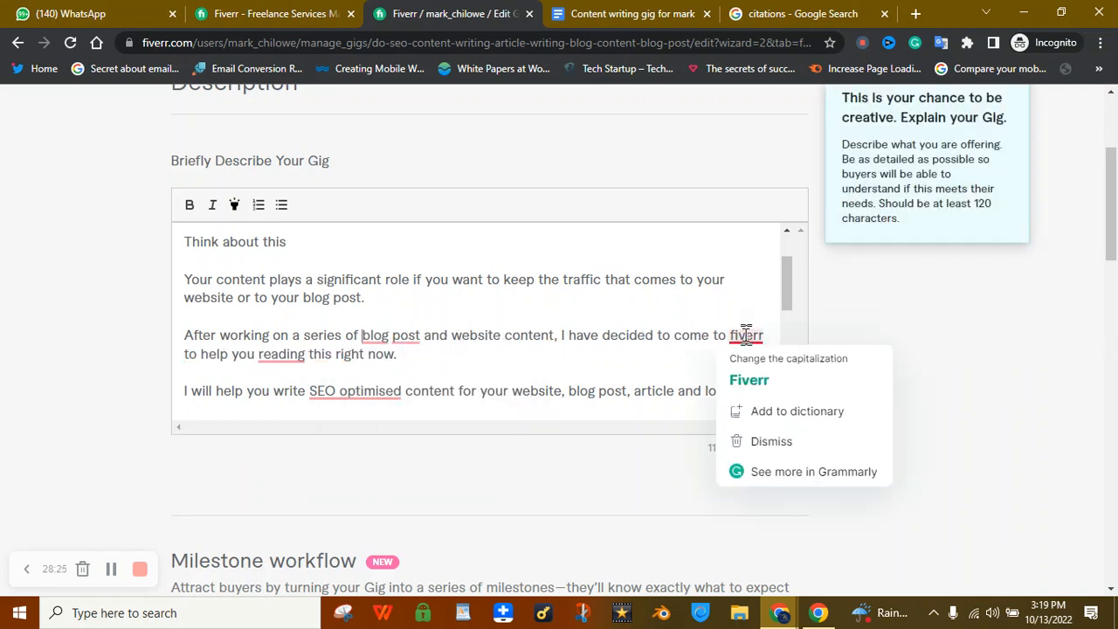
left_click(751, 450)
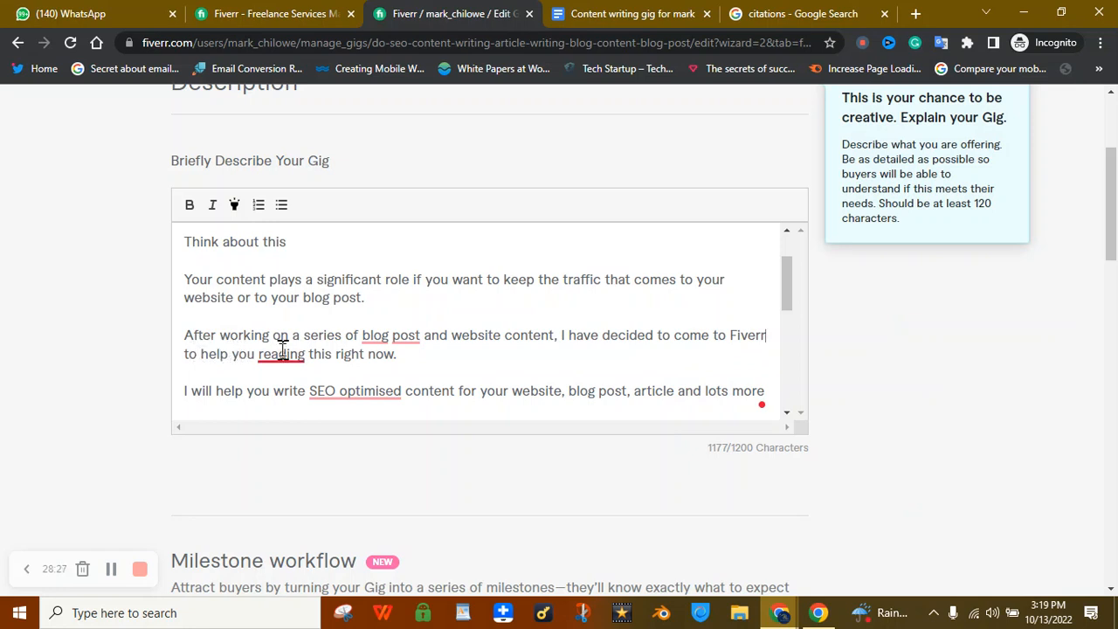
- Shorten the "After working" sentence so that it ends with "to help you."
mouse_move(282, 353)
left_click(301, 389)
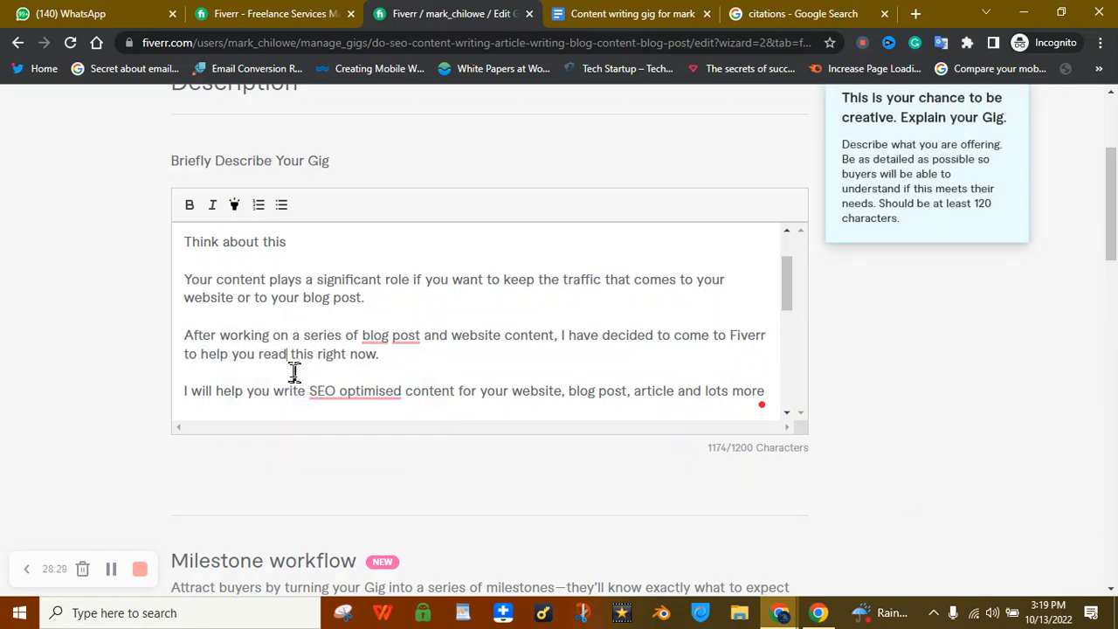
left_click_drag(379, 353, 255, 352)
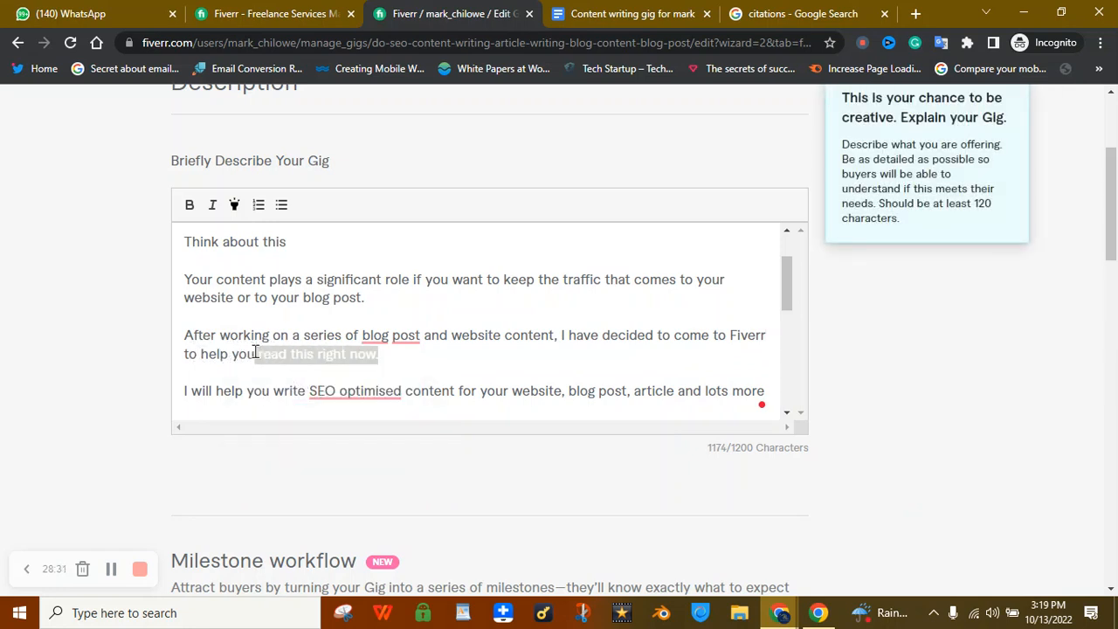
key("BackSpace")
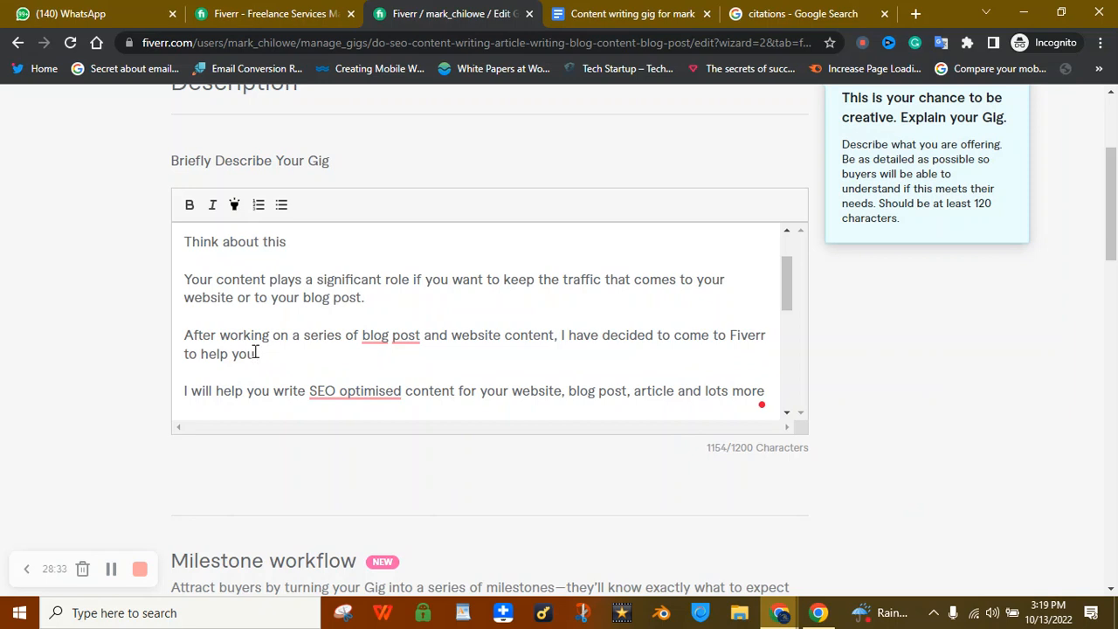
type(".")
- Make "blog post" plural, "blog posts", in the "After working on a series of" sentence
mouse_move(378, 335)
left_click(387, 449)
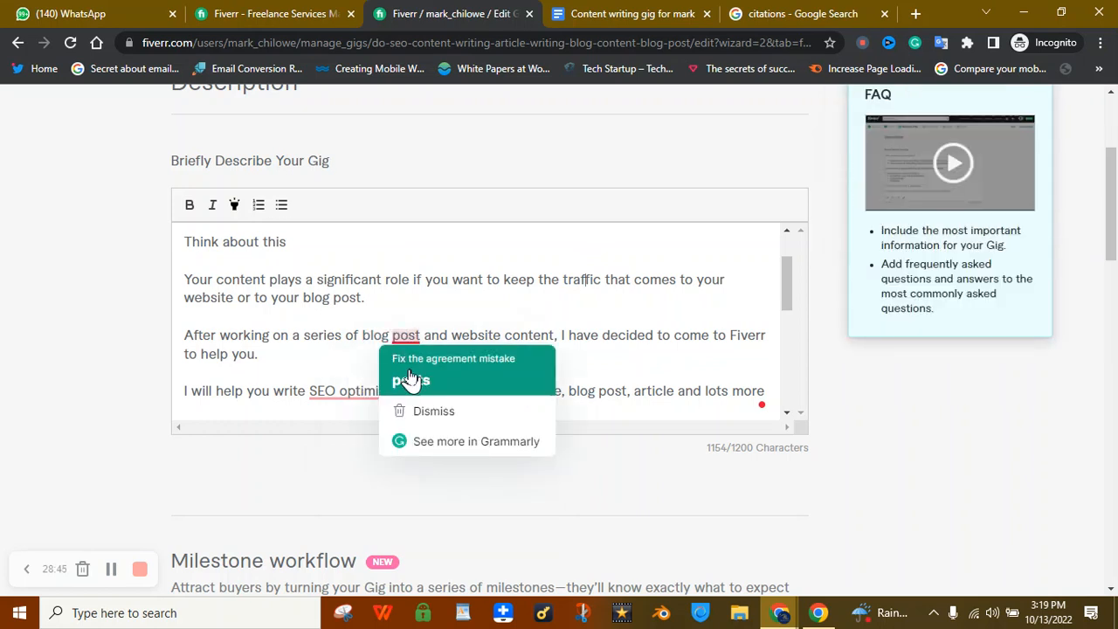
left_click(410, 380)
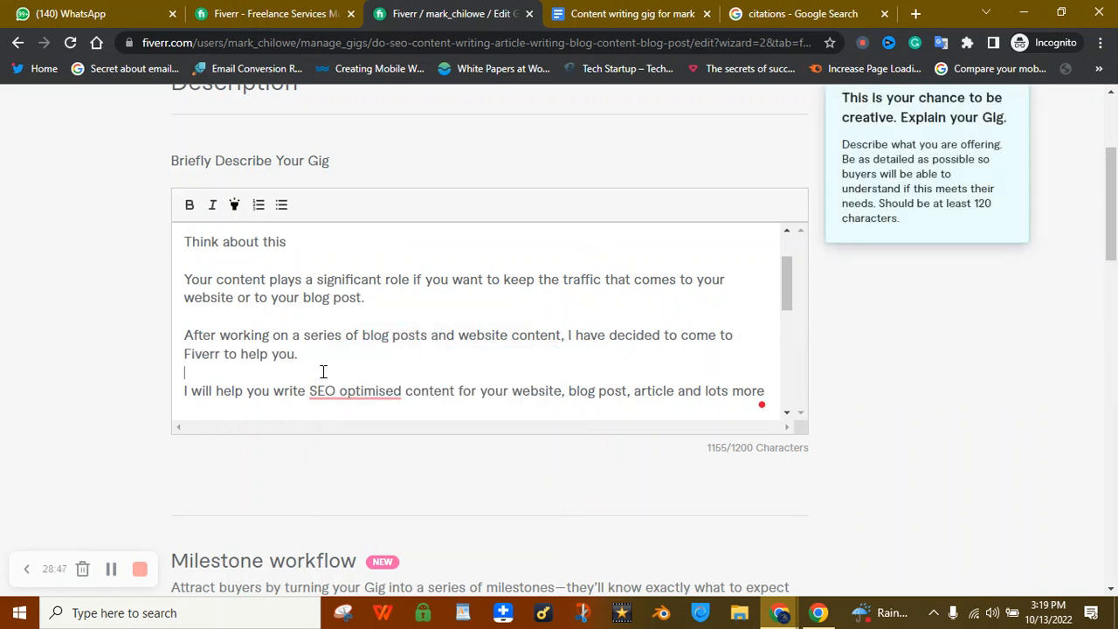
left_click(323, 372)
- Hyphenate "SEO-optimised" in the sentence beginning "I will help you write"
mouse_move(791, 303)
left_mouse_down()
mouse_move(789, 260)
mouse_move(784, 308)
left_mouse_up()
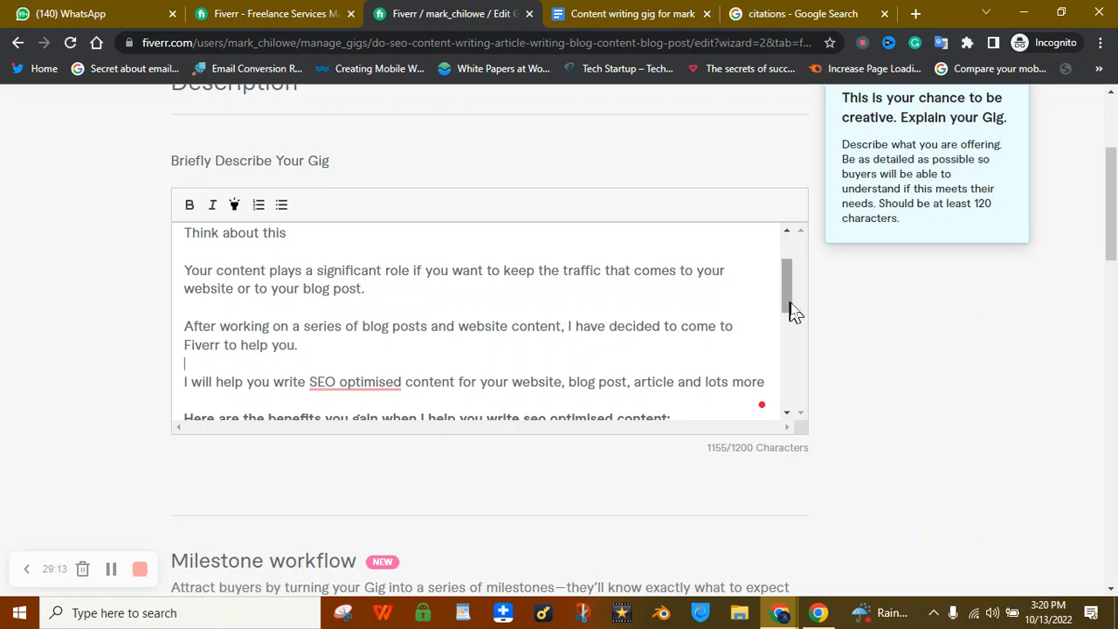
scroll(795, 317, "down", 1)
mouse_move(336, 342)
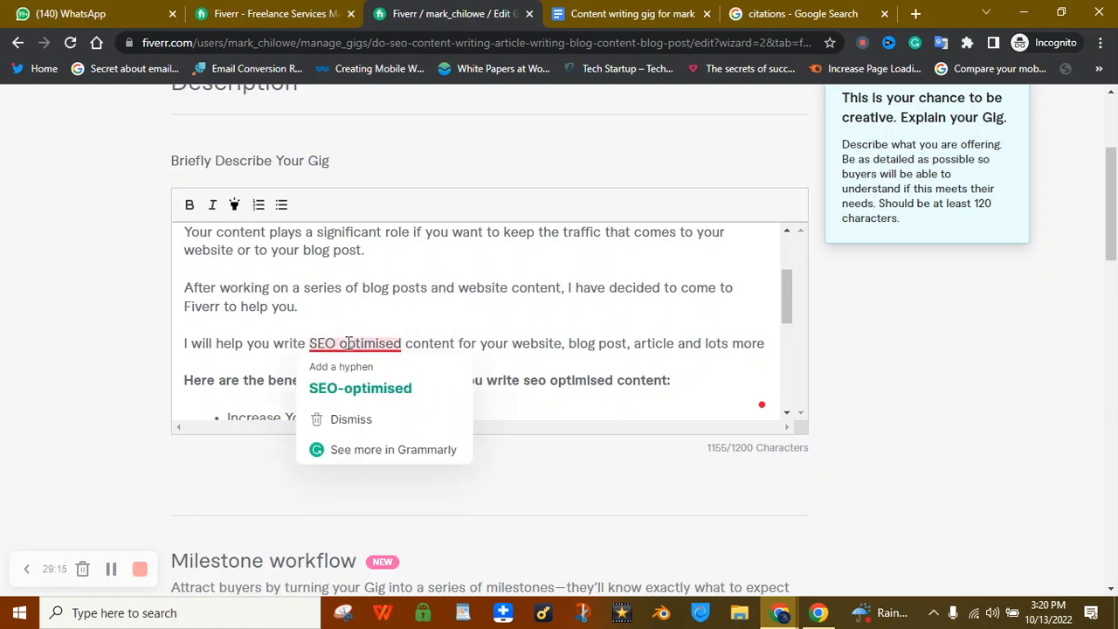
left_click(325, 385)
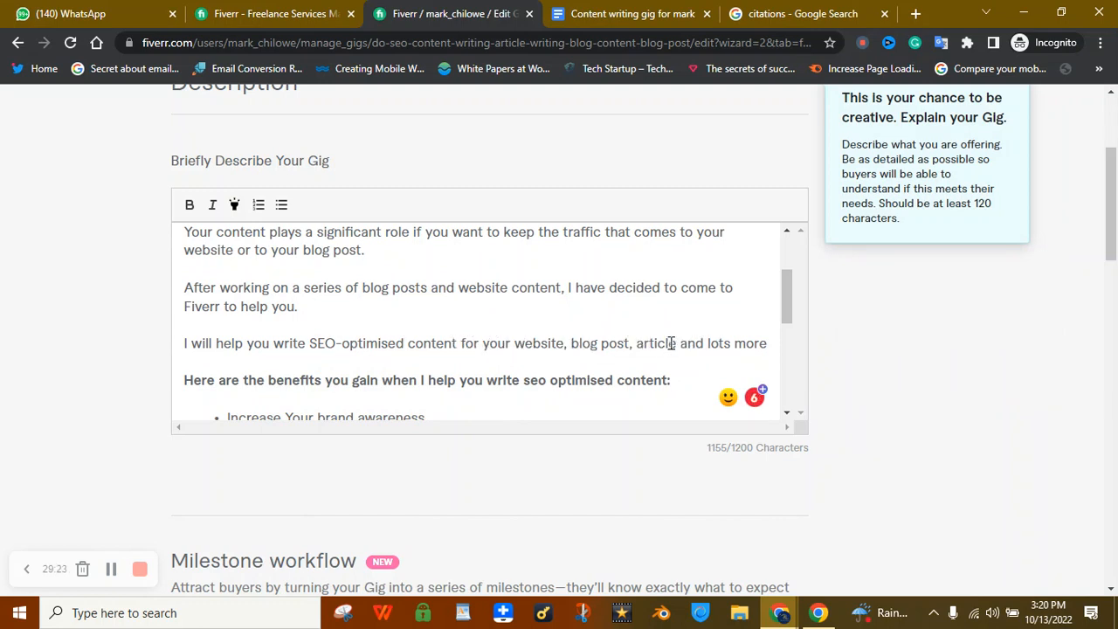
- Make the paragraph from "After working on a series of blog posts" to "Fiverr to help you." bold
left_click_drag(786, 312, 789, 323)
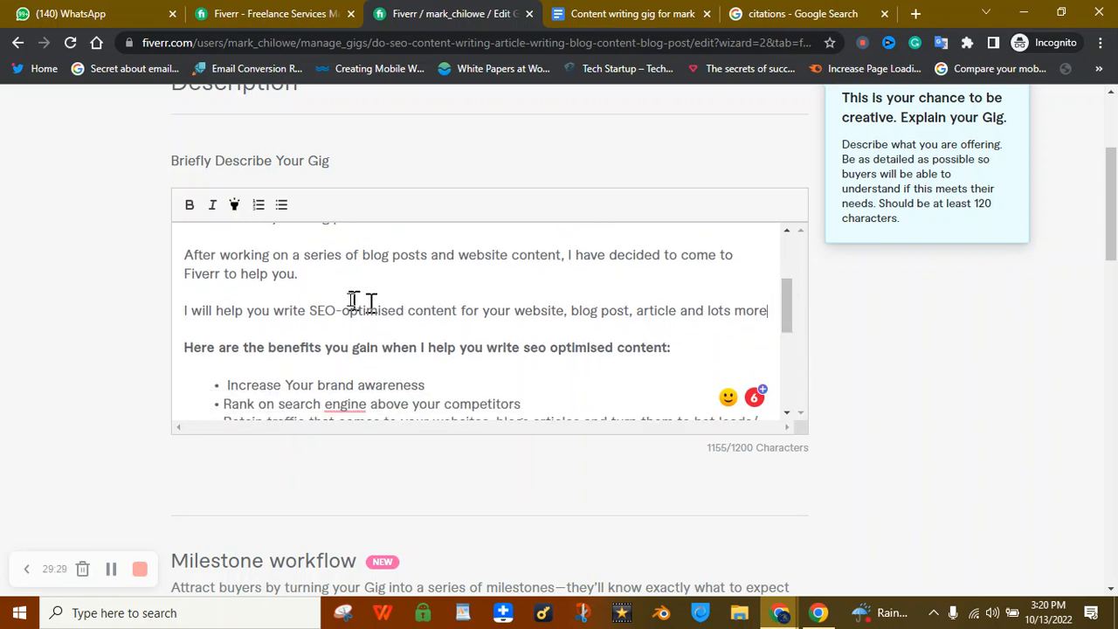
left_click_drag(320, 281, 171, 253)
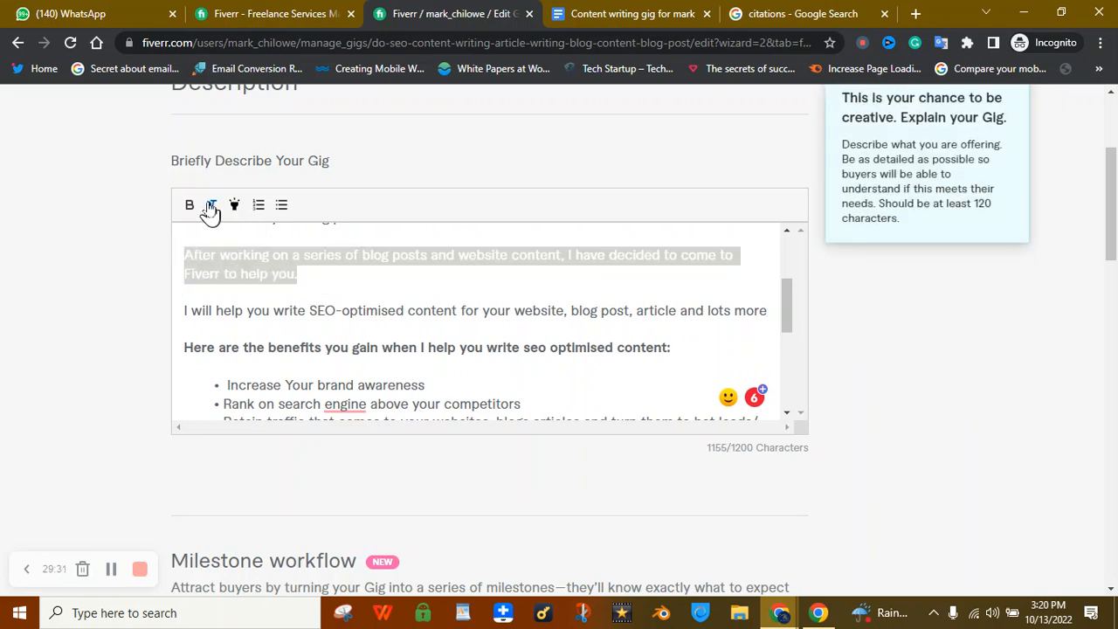
left_click(190, 206)
left_click(338, 310)
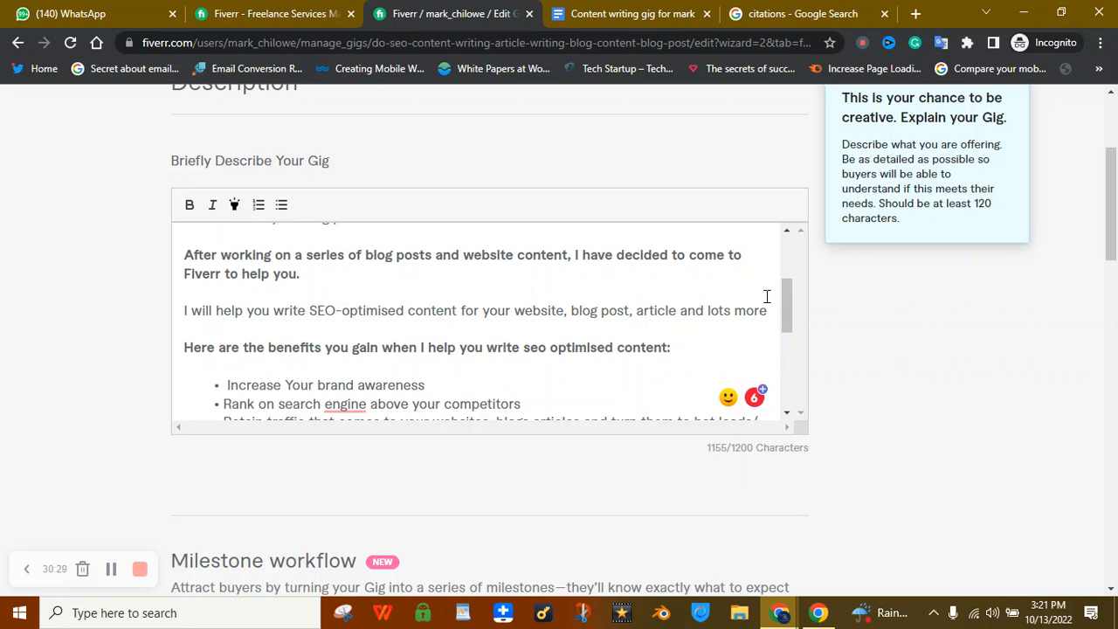
- Remove the extra space before "Increase Your brand awareness" in the benefits list
left_click_drag(791, 306, 793, 326)
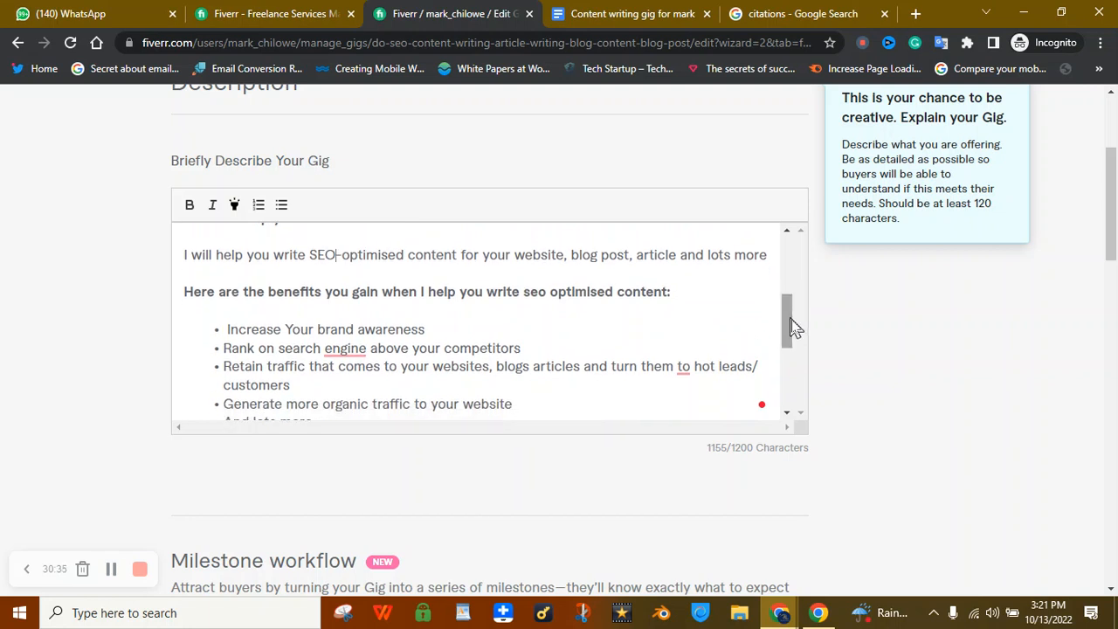
mouse_move(340, 353)
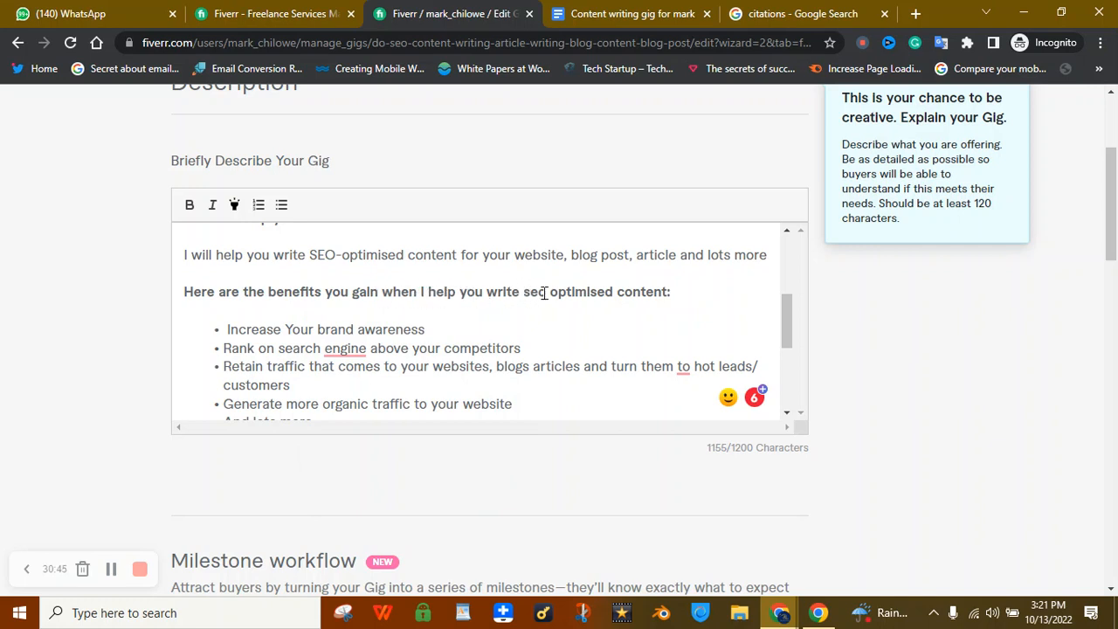
double_click(269, 299)
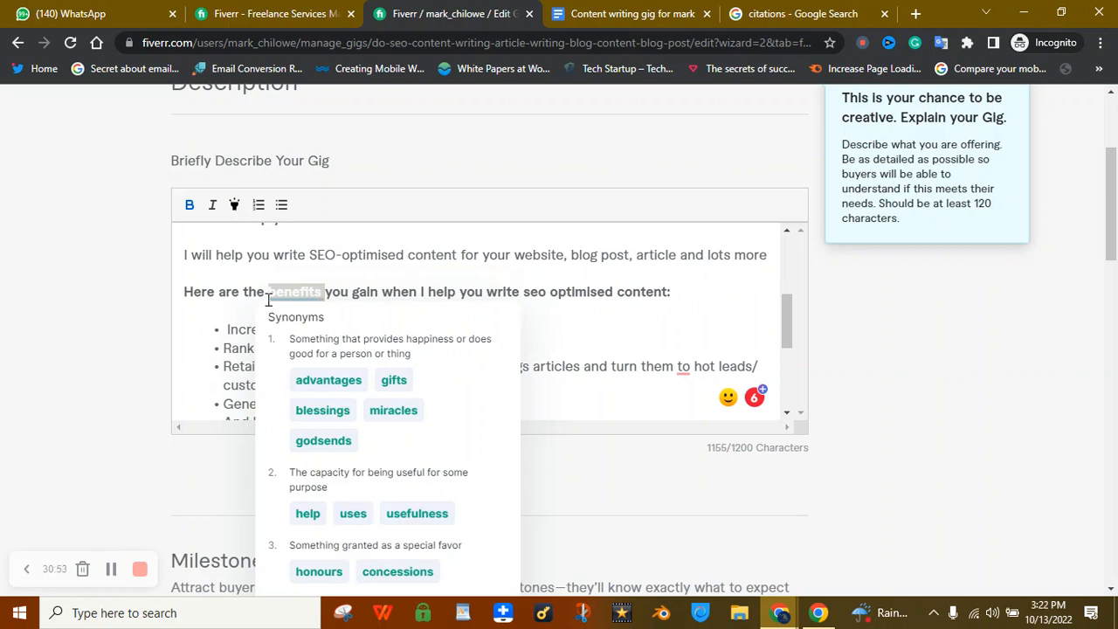
left_click(714, 281)
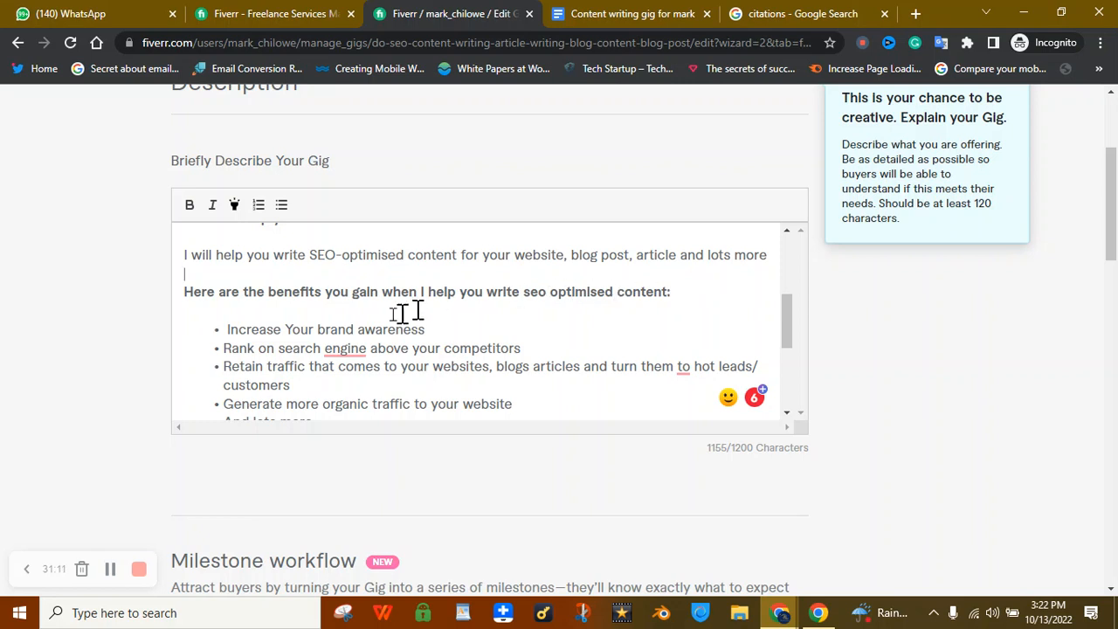
left_click(322, 345)
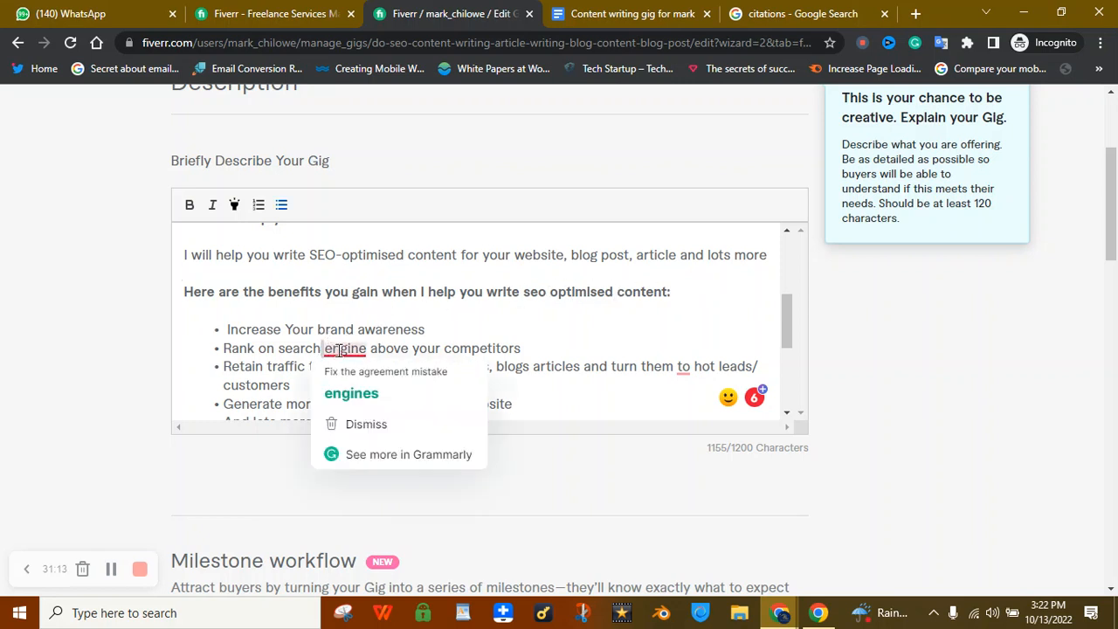
left_click(210, 329)
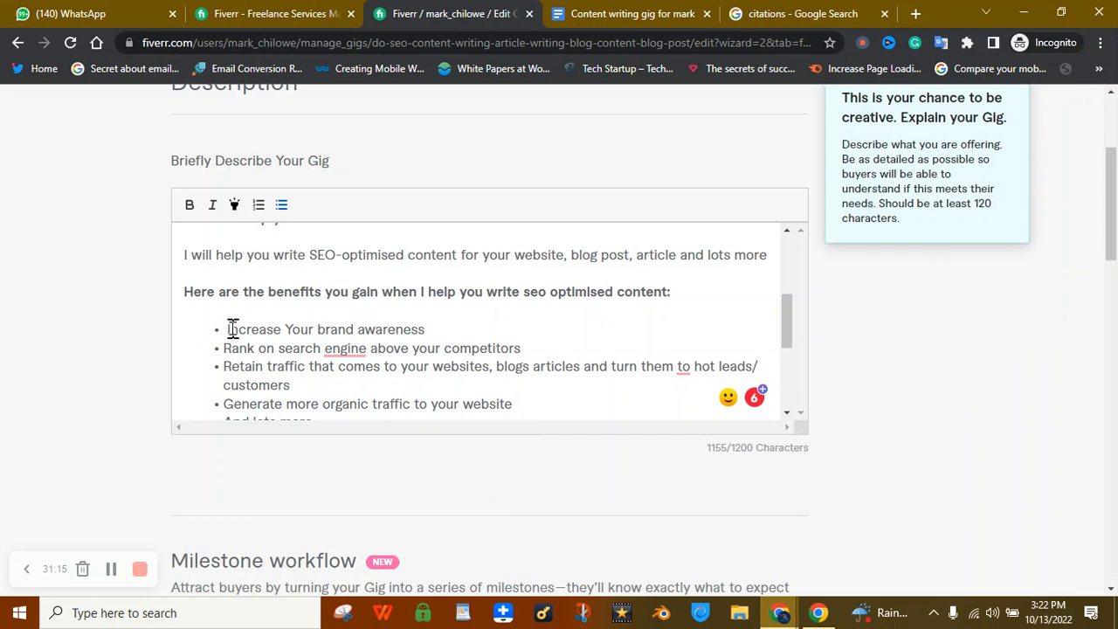
key("Delete")
key("Delete")
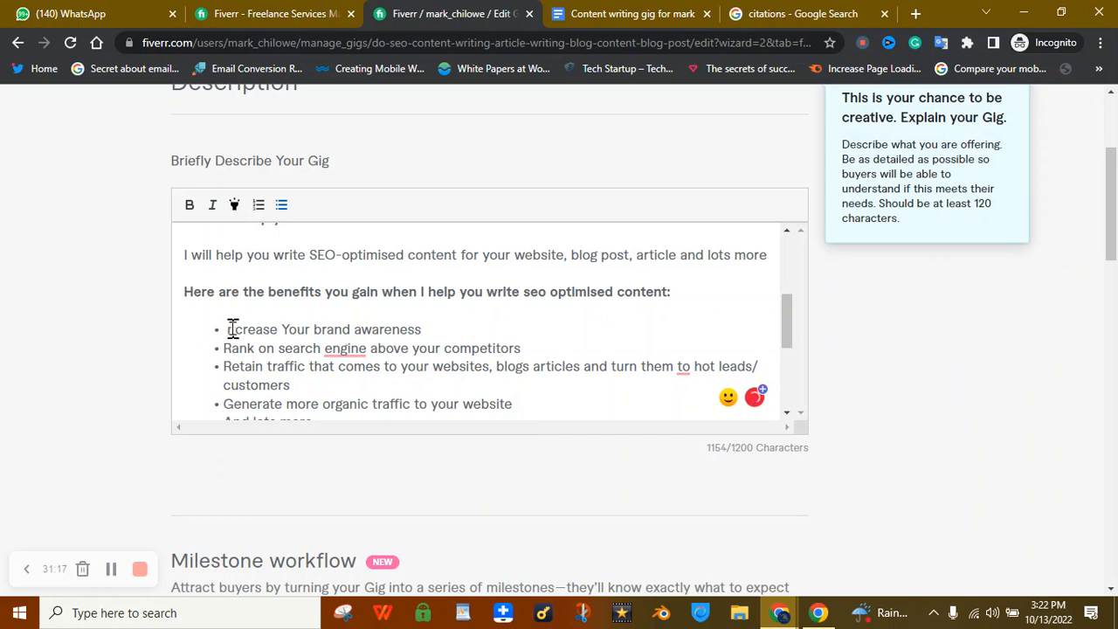
type("I")
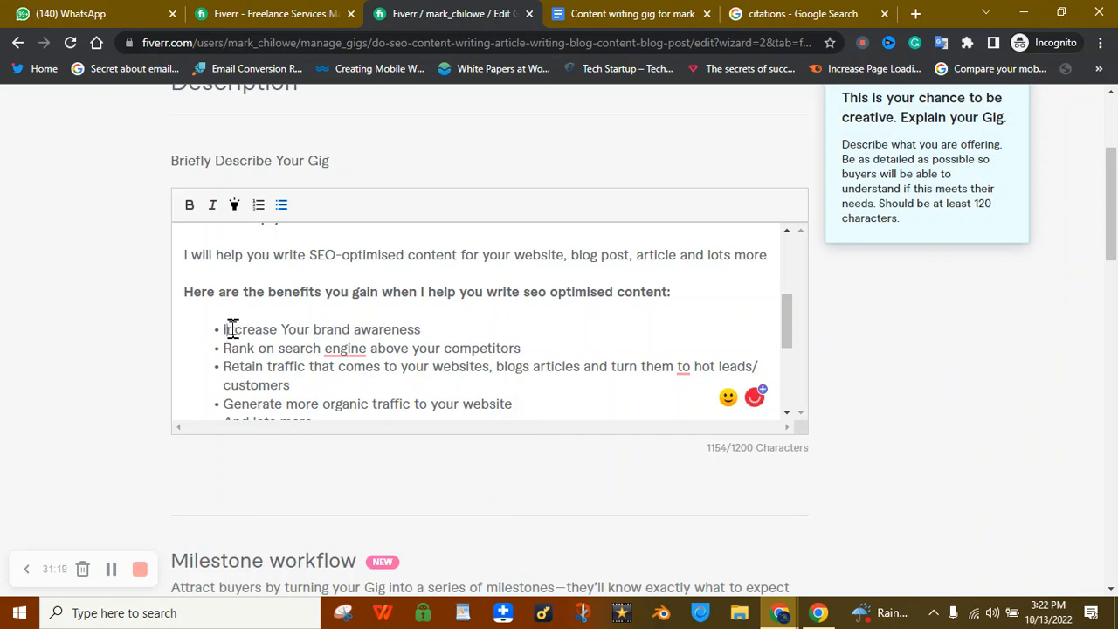
- Replace "to" with "into" before "hot leads" in the "Retain traffic" bullet, and make "blog" plural at the end of the bonus sentence
left_click(437, 349)
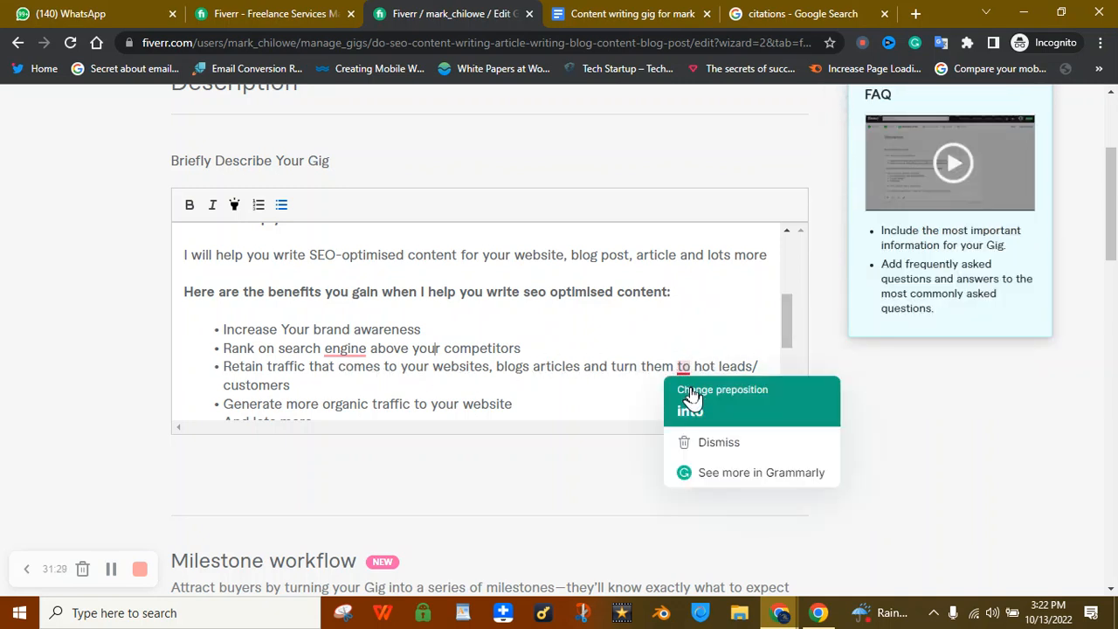
left_click(687, 348)
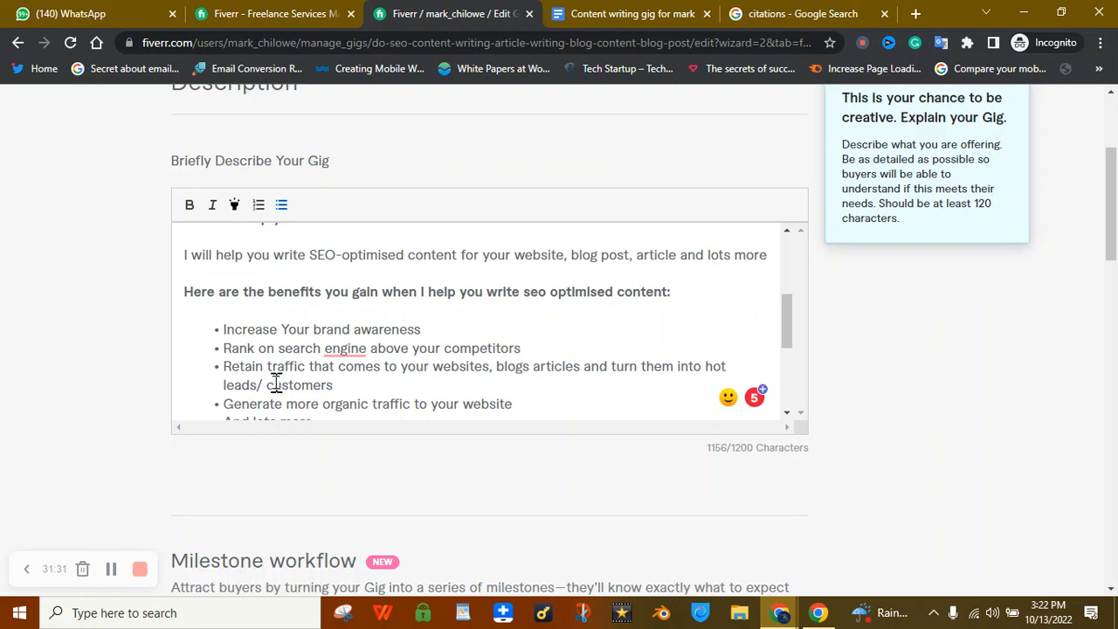
left_click_drag(791, 337, 793, 356)
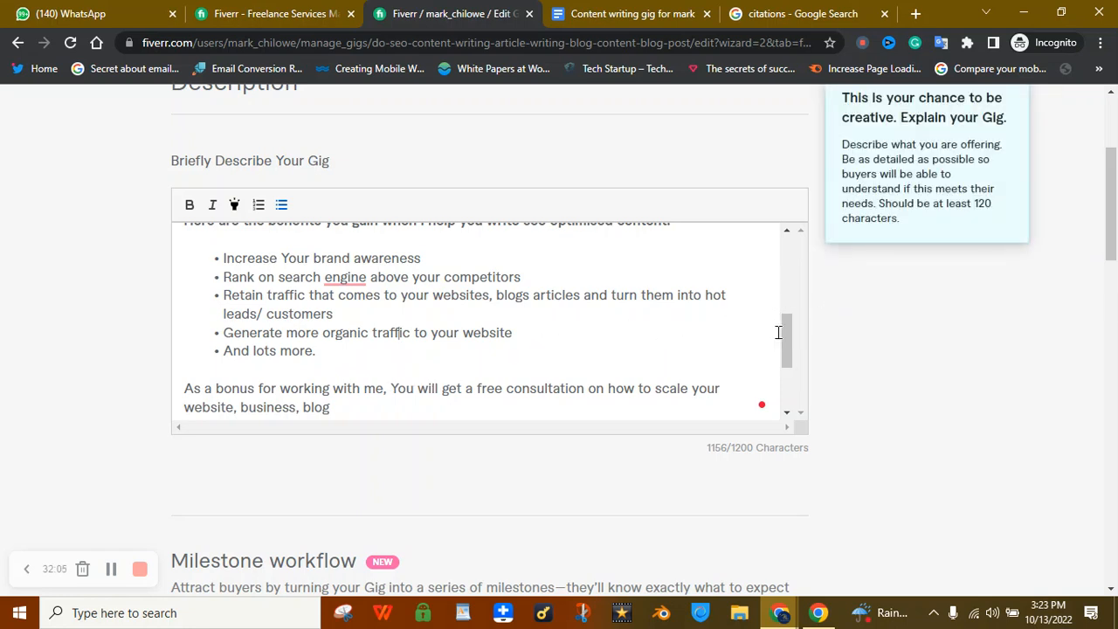
left_click_drag(780, 346, 781, 375)
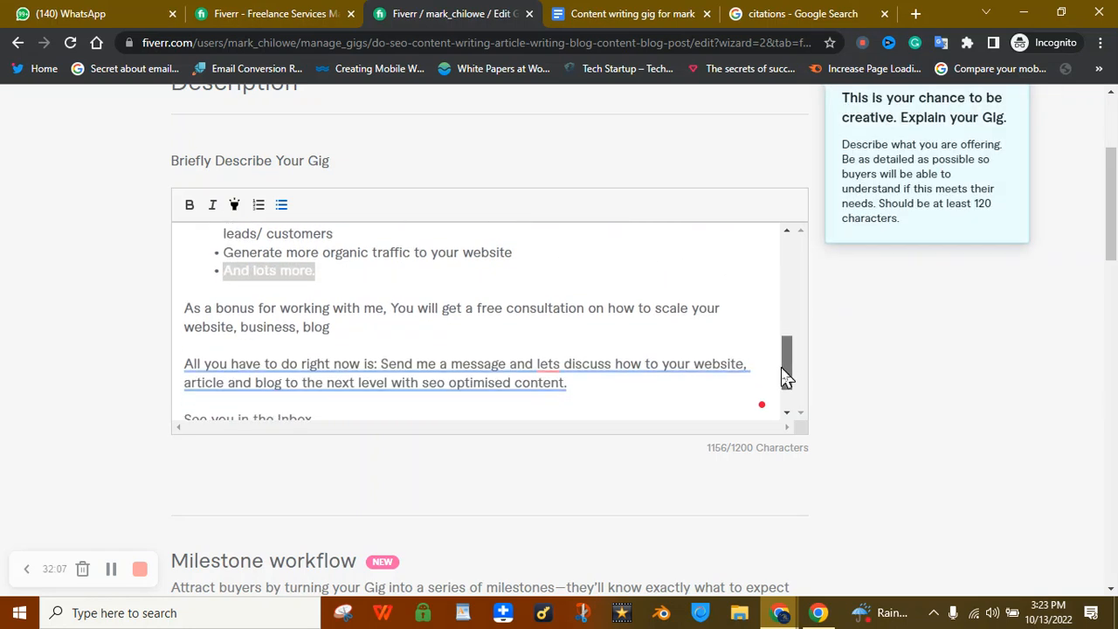
left_click(331, 326)
type("s")
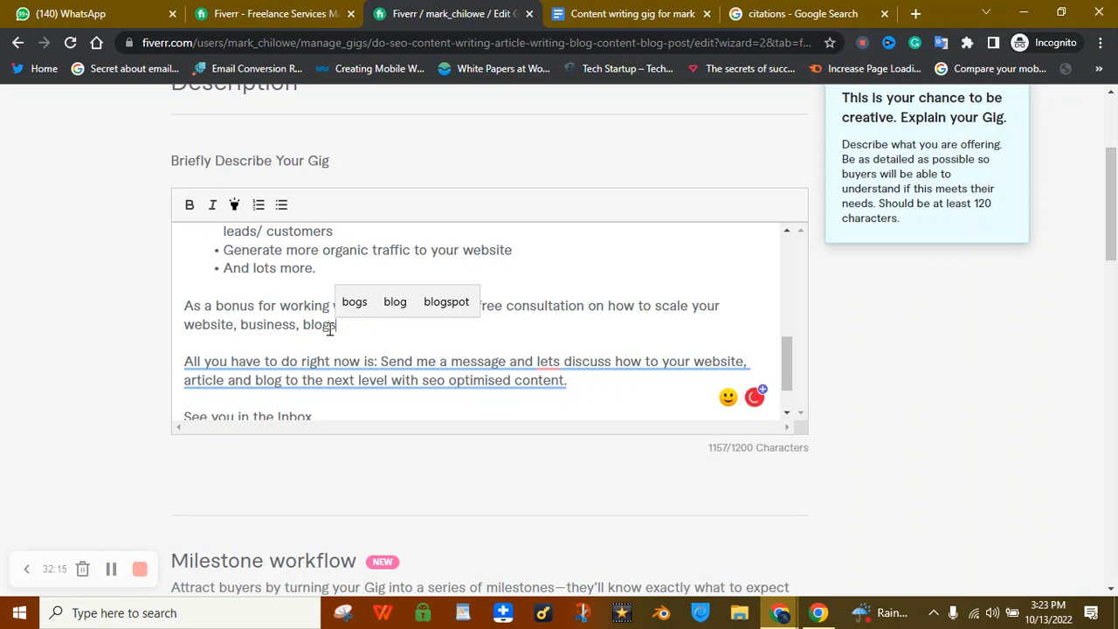
double_click(349, 305)
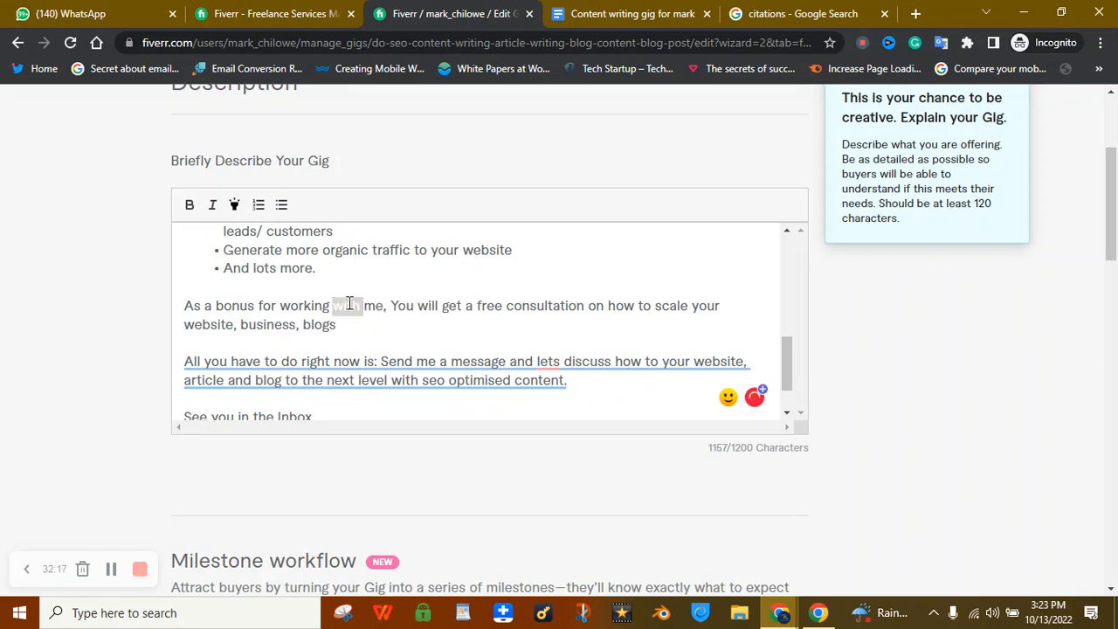
left_click(348, 305)
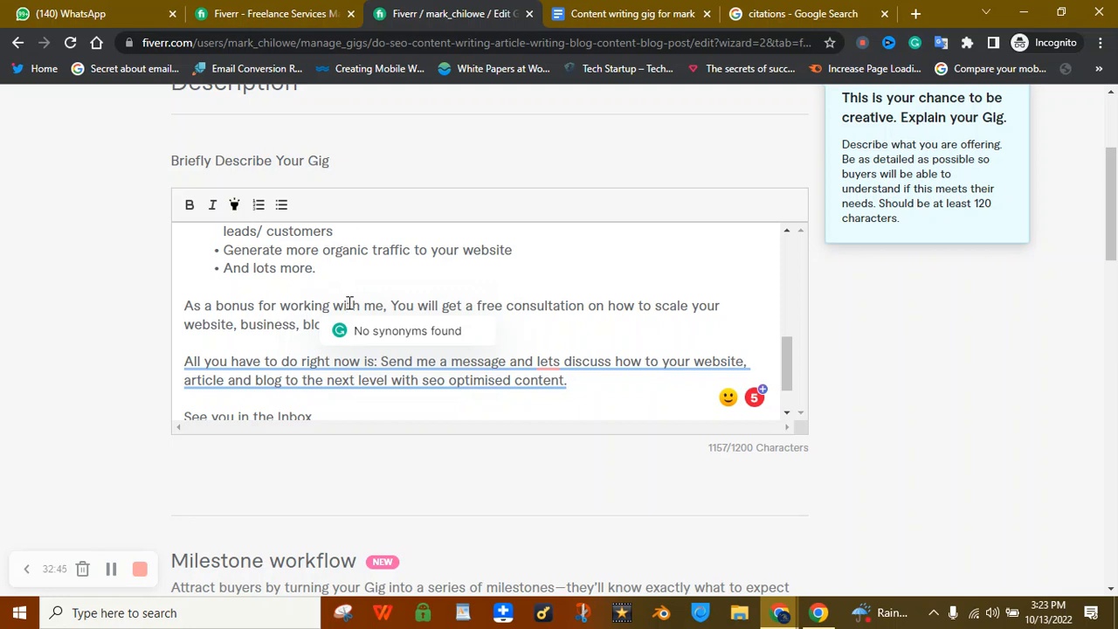
type("d")
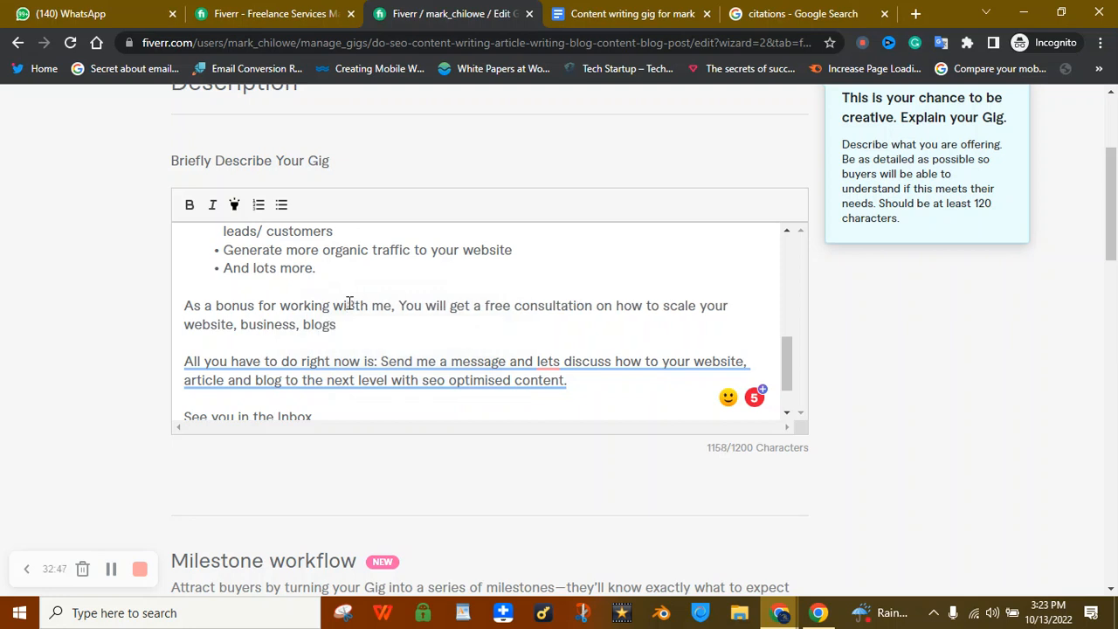
key("BackSpace")
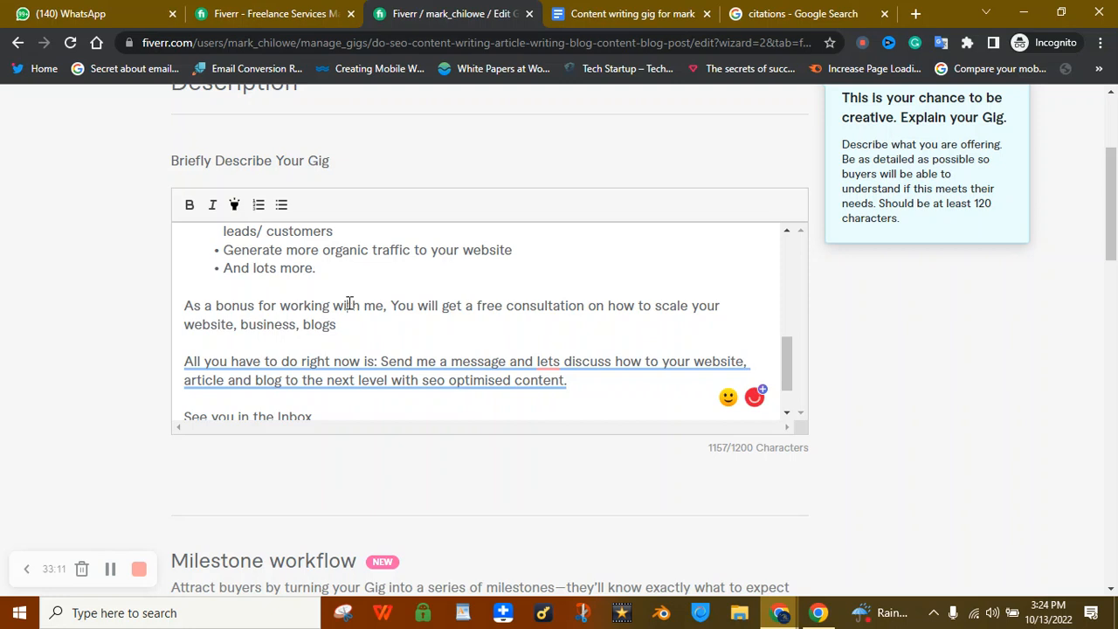
- Correct "lets" to "let's" in the sentence beginning "All you have to do right now is"
left_click(250, 361)
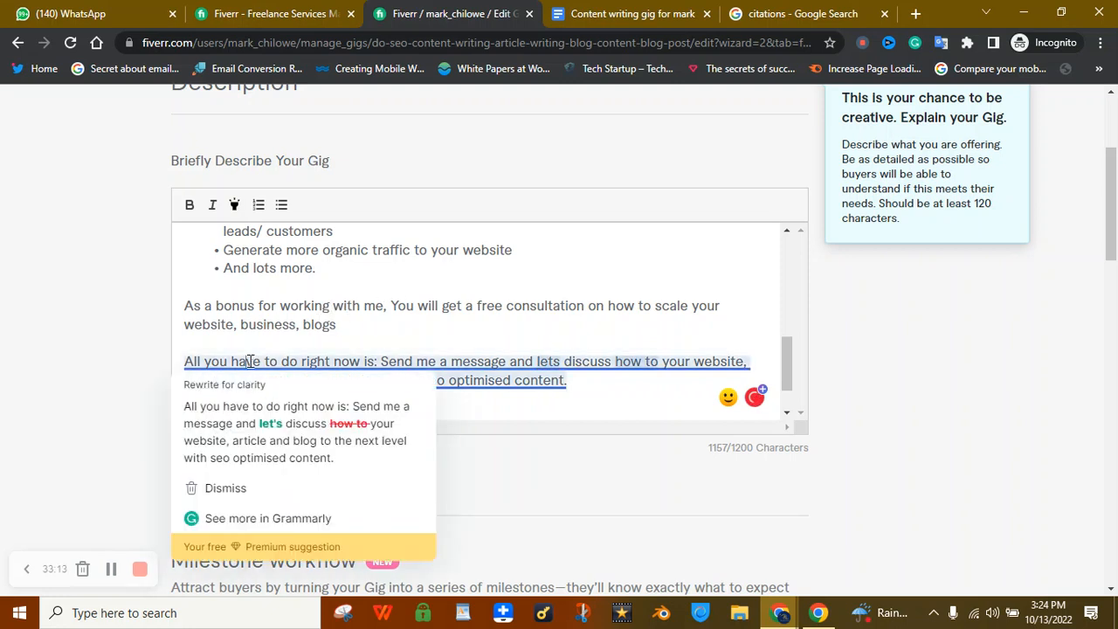
left_click(335, 320)
left_click(457, 375)
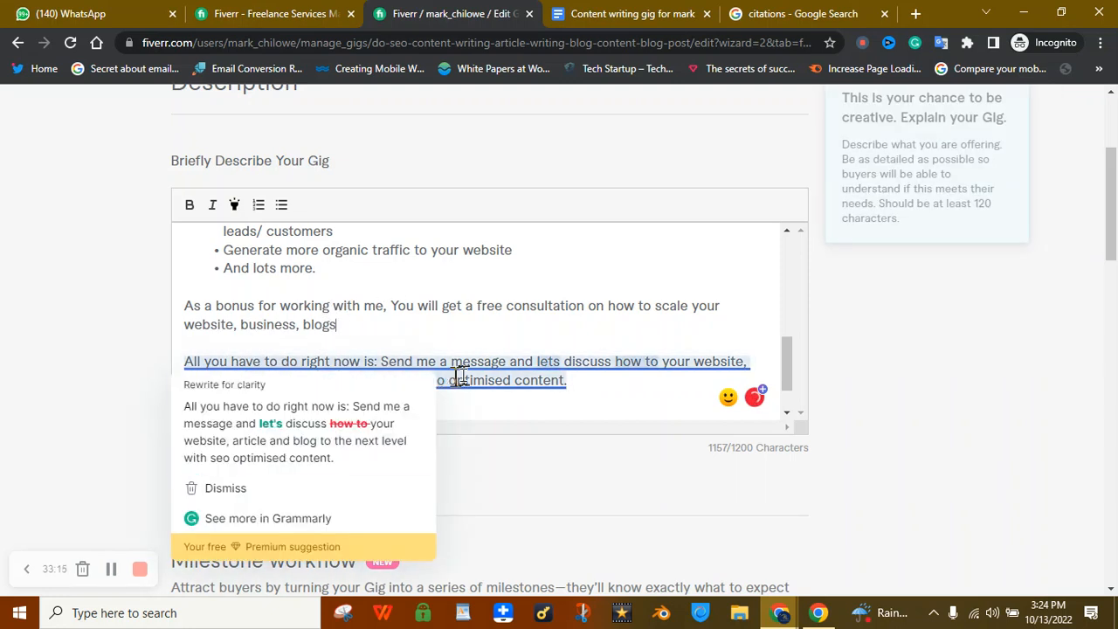
left_click(560, 365)
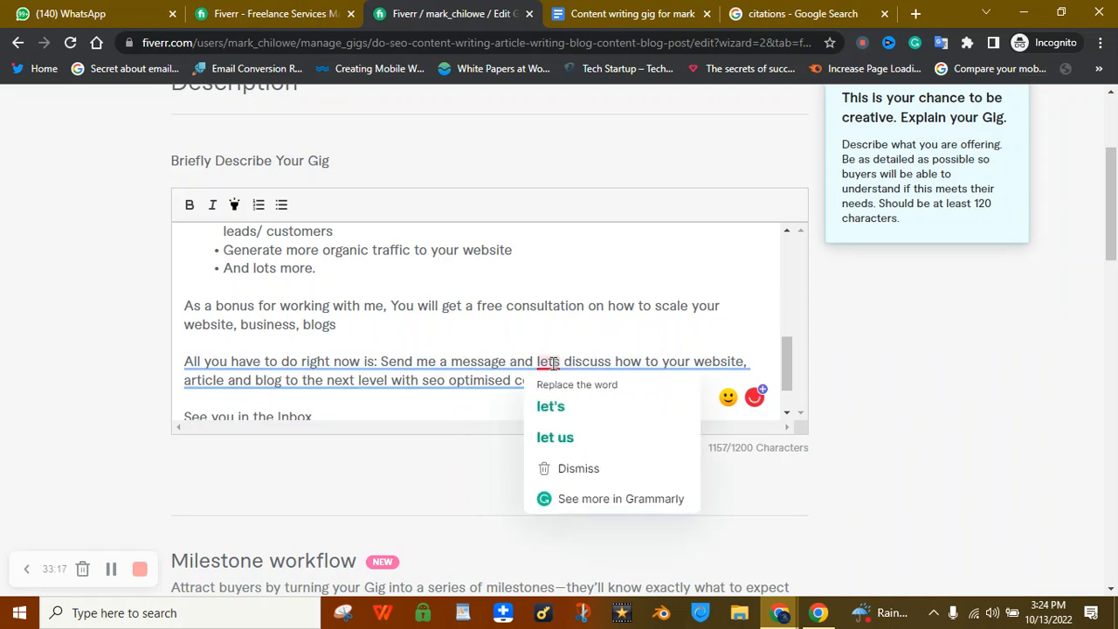
left_click(552, 404)
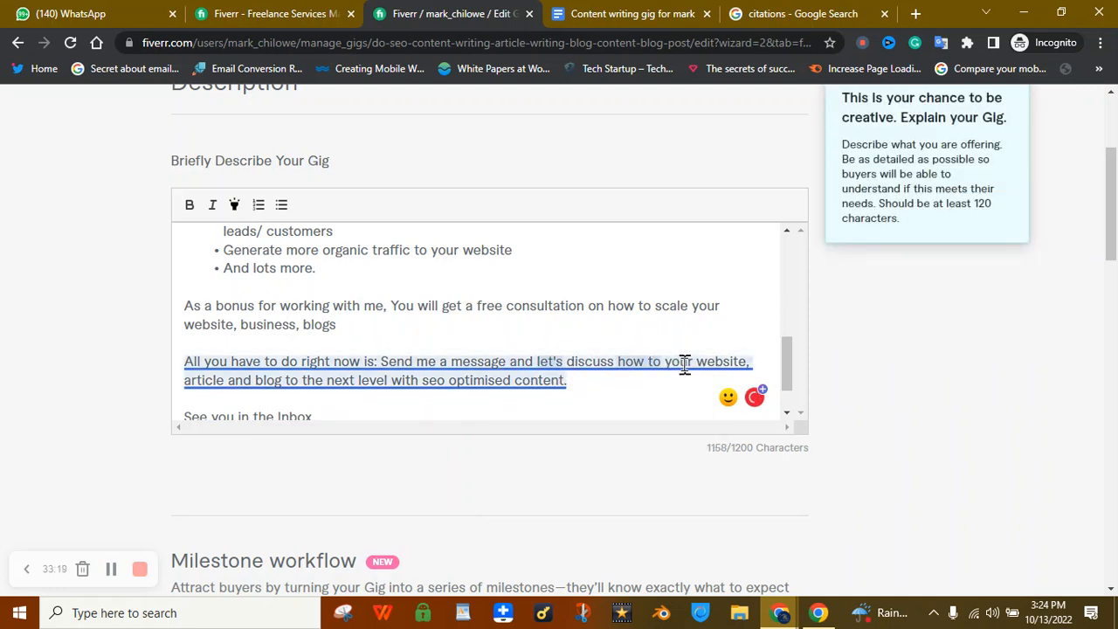
- End the sentence with a full stop after "let's discuss" and capitalise the following word as "How"
left_click(619, 361)
type(".")
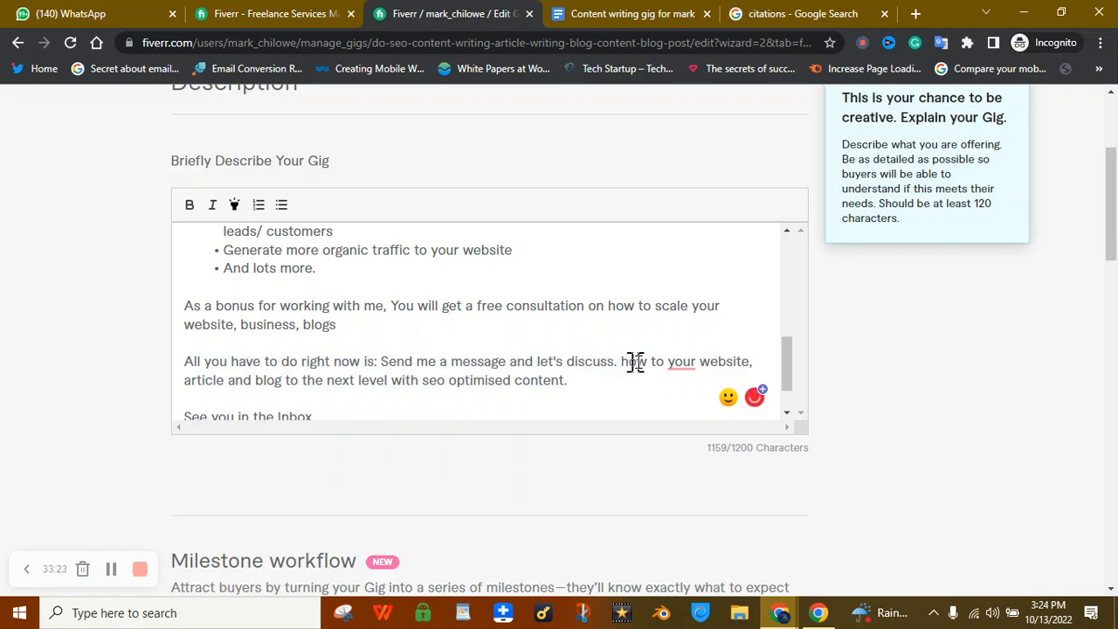
key("BackSpace")
type("H")
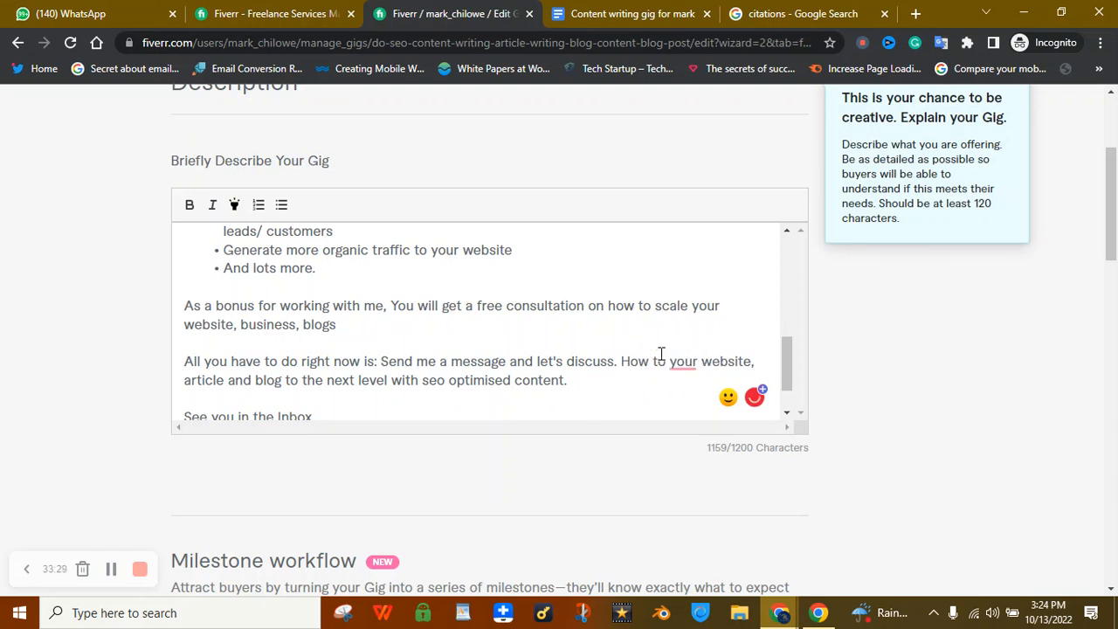
- Insert the missing verb in capitals before "your website", so that the sentence begins "How to TAKE your website"
mouse_move(684, 356)
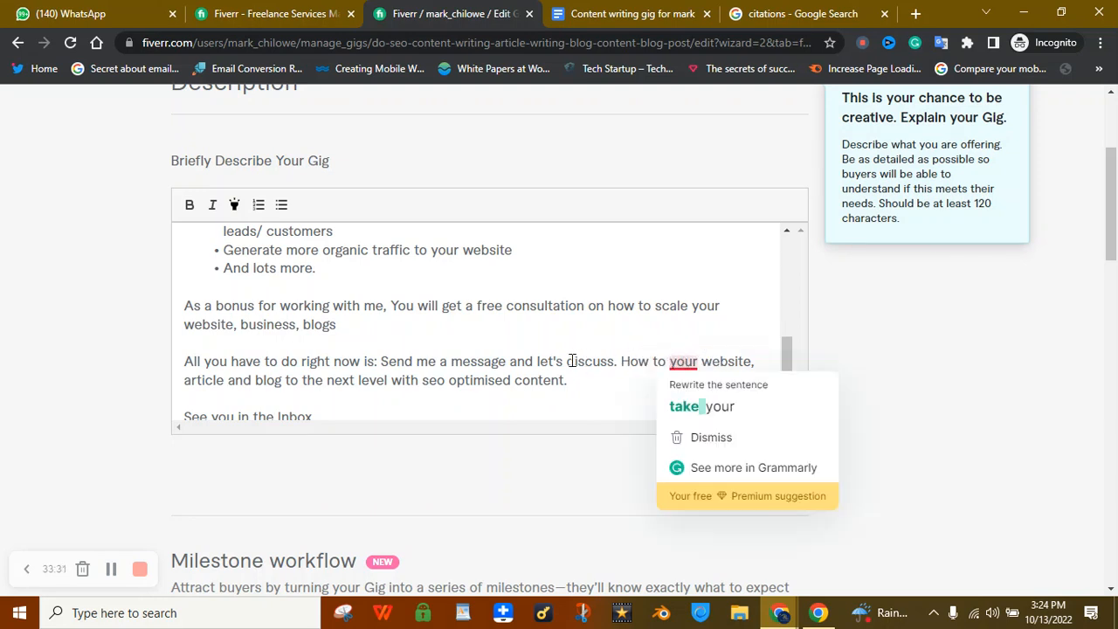
double_click(682, 358)
type("TAKE")
key("BackSpace")
key("BackSpace")
key("BackSpace")
key("BackSpace")
key("BackSpace")
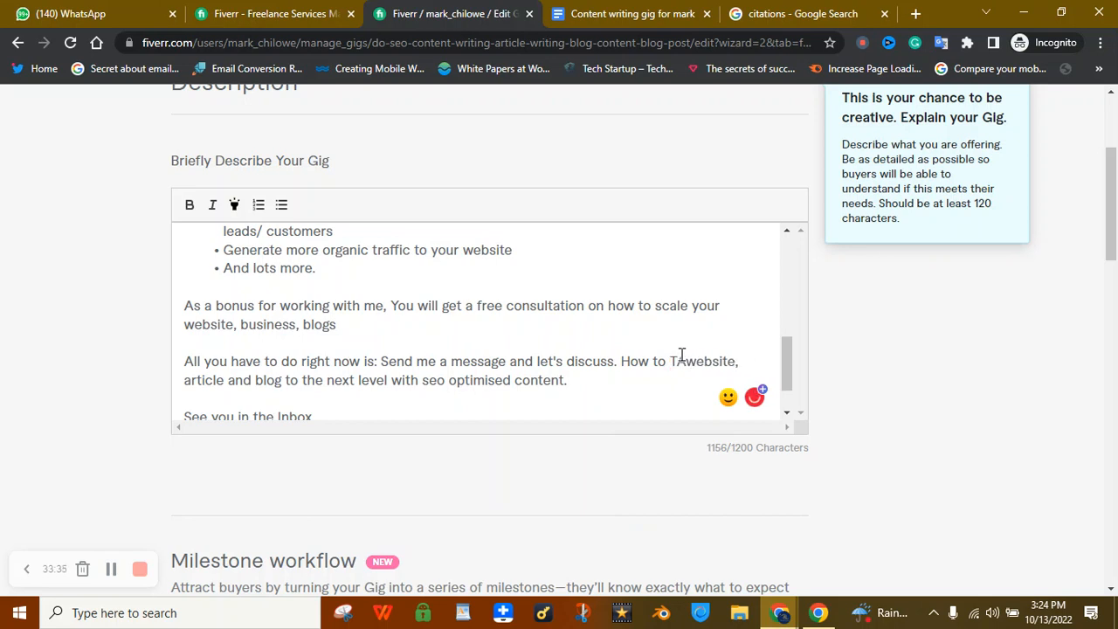
type("TAKE ")
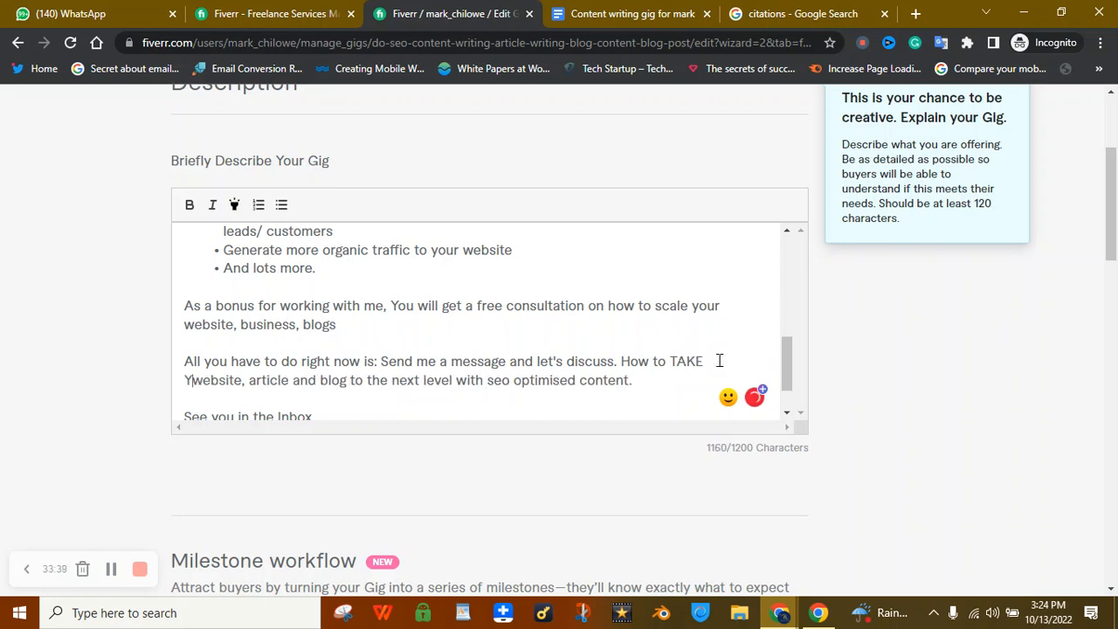
type("y")
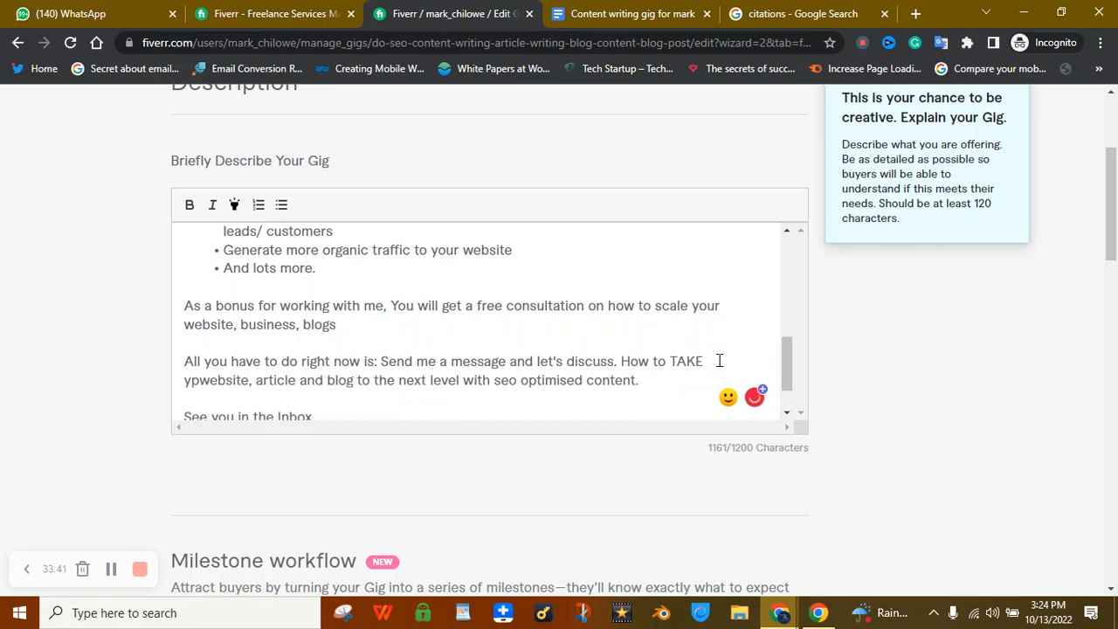
type("our")
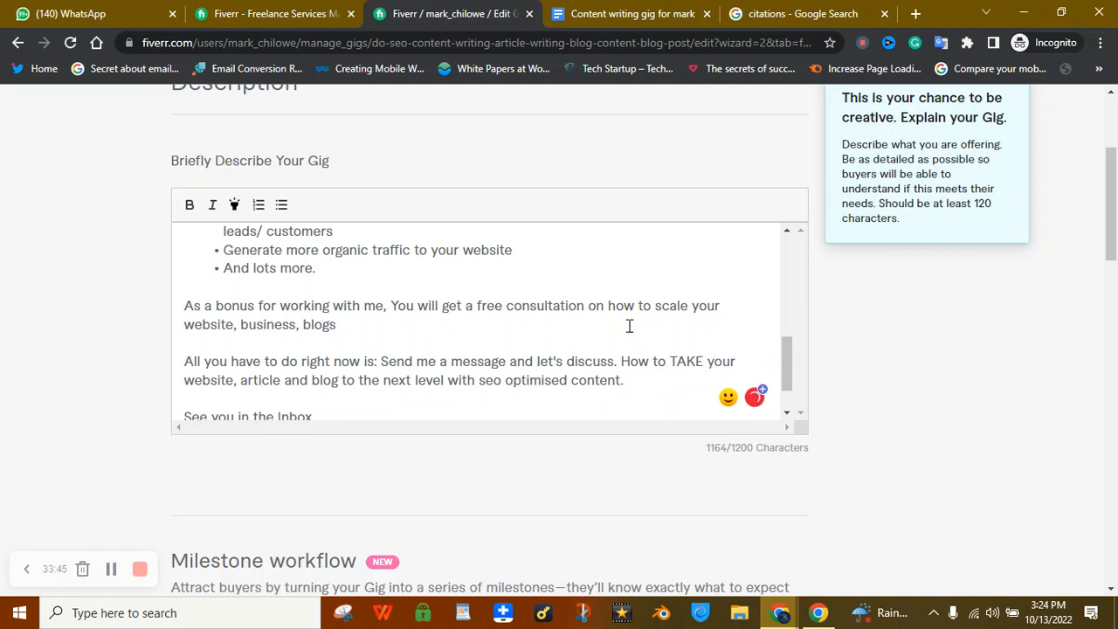
- Review the gig description from the closing sign-off back to the opening question, and go on to the end of the page
left_click_drag(785, 372, 785, 366)
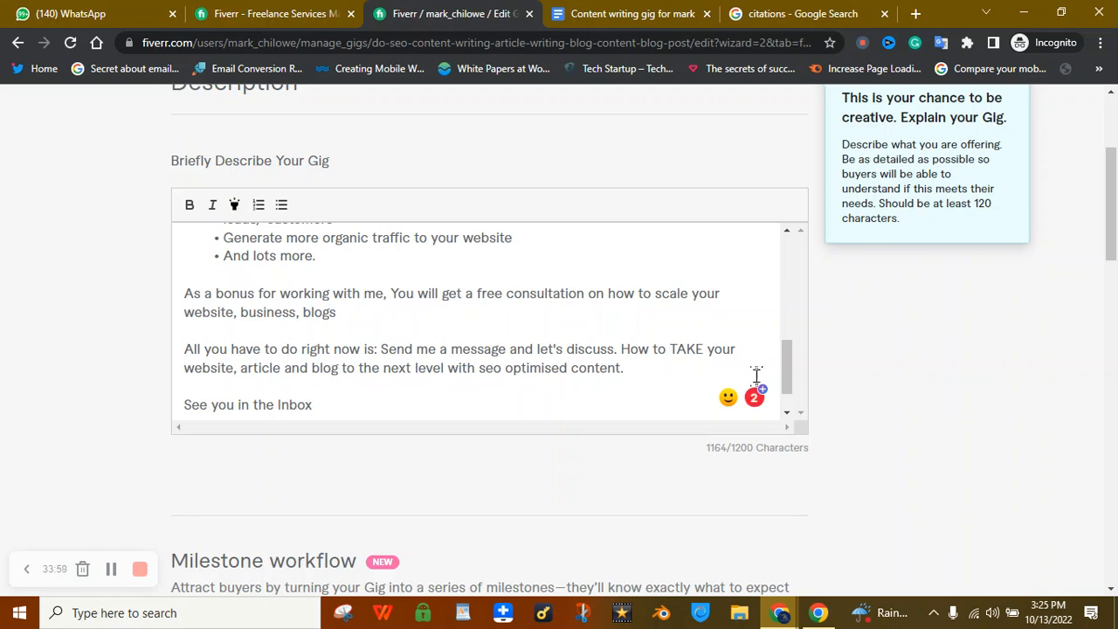
left_click_drag(784, 380, 793, 424)
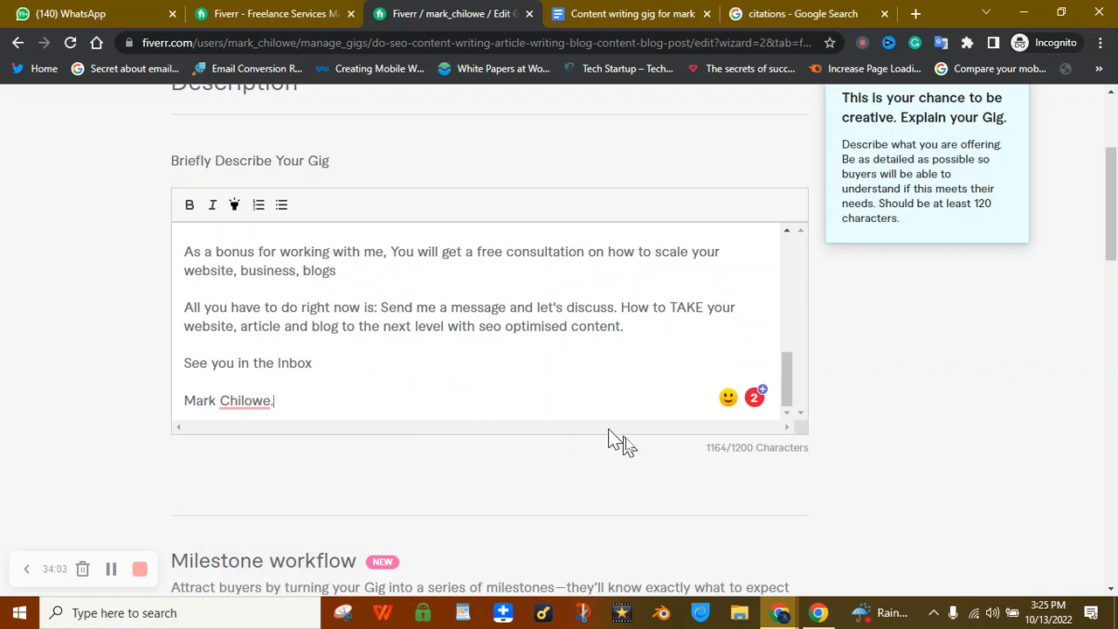
left_click_drag(786, 374, 778, 262)
left_click_drag(783, 301, 592, 352)
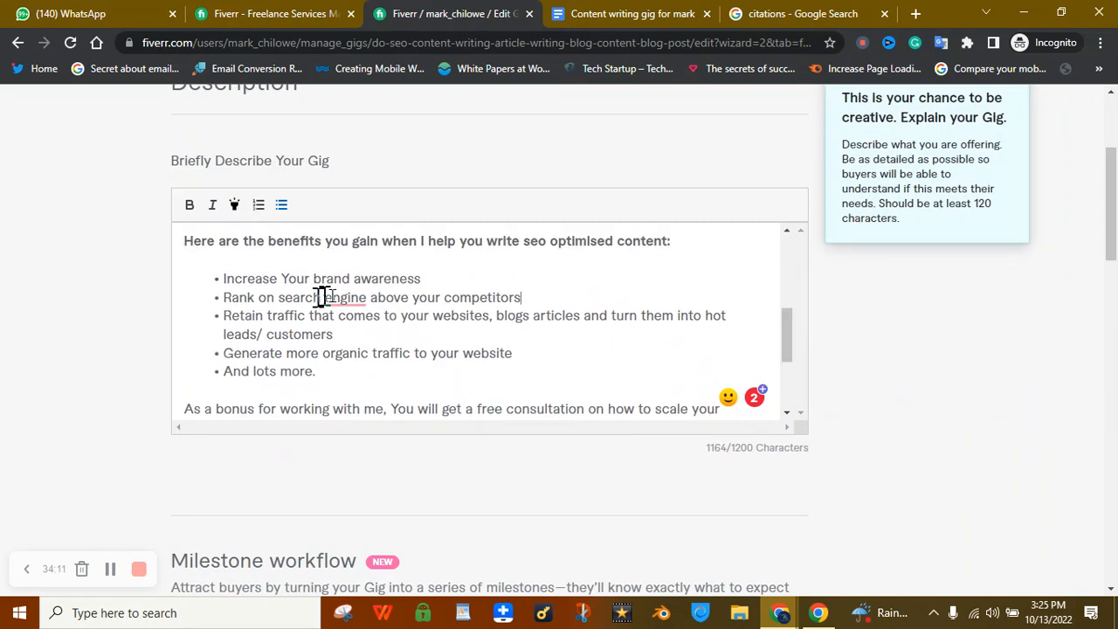
left_click_drag(793, 339, 759, 244)
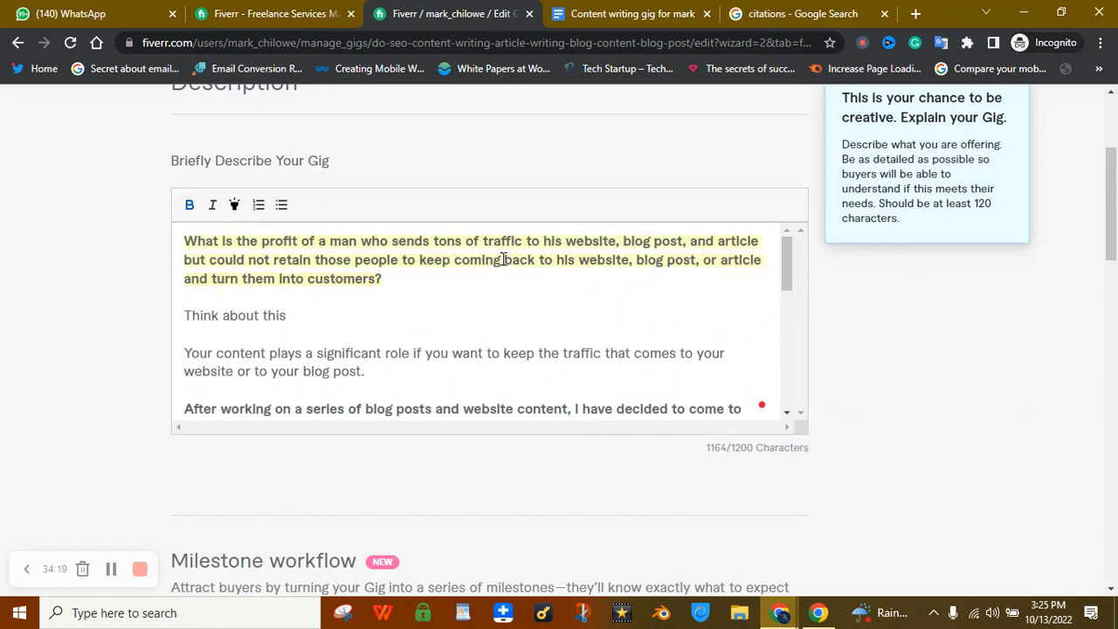
key("ctrl+a")
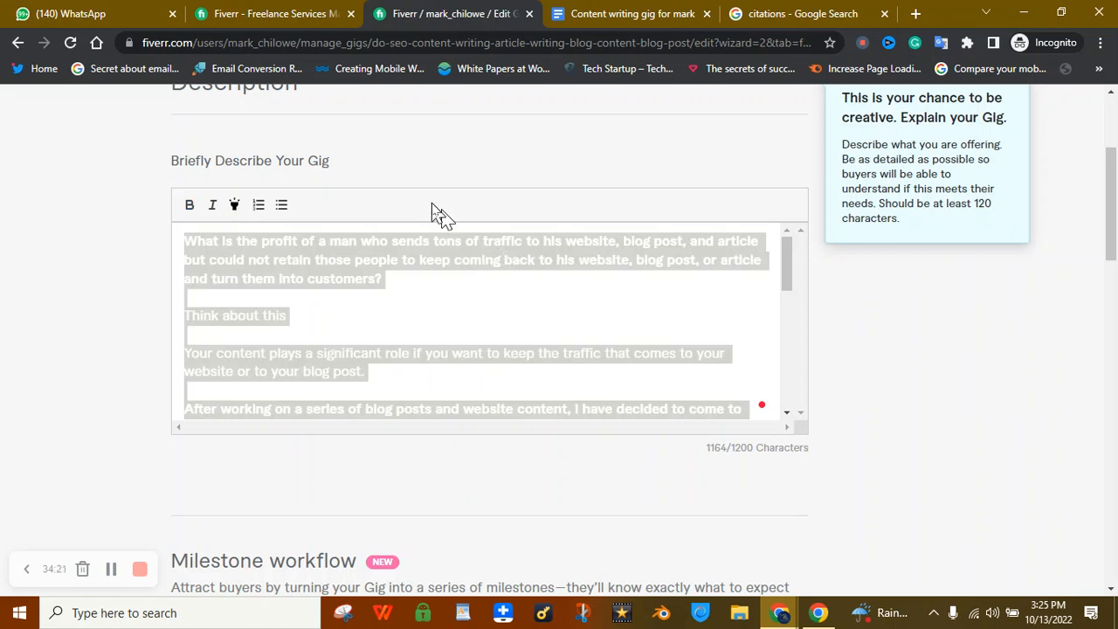
left_click(397, 188)
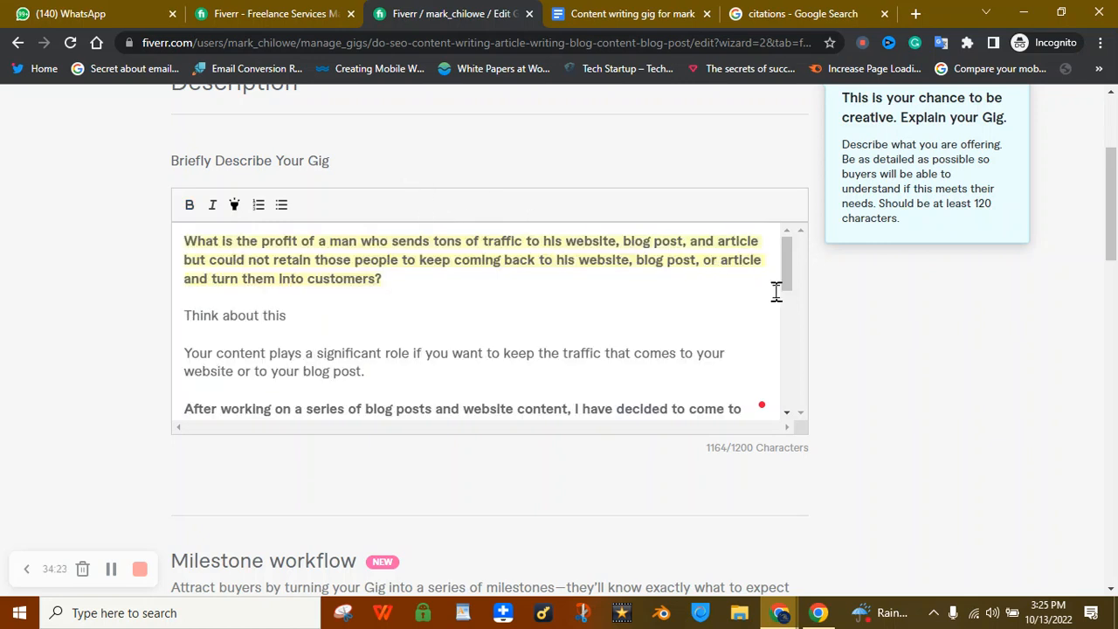
left_click_drag(787, 294, 726, 292)
left_click_drag(1106, 264, 1113, 445)
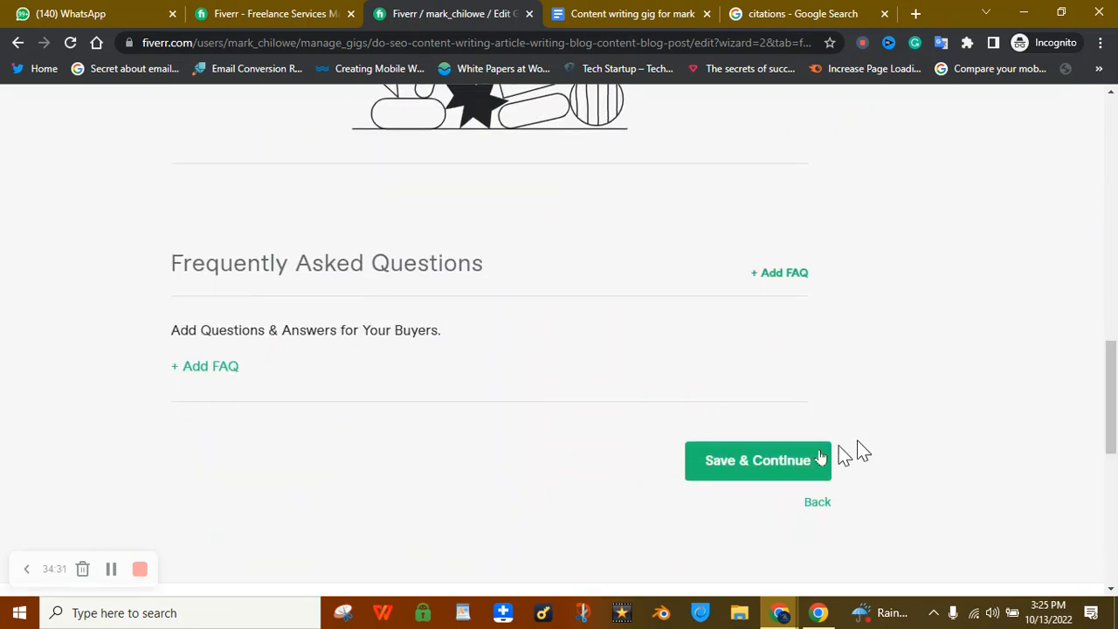
- Try to save the gig description and continue, and read the message under the description box
left_click(717, 462)
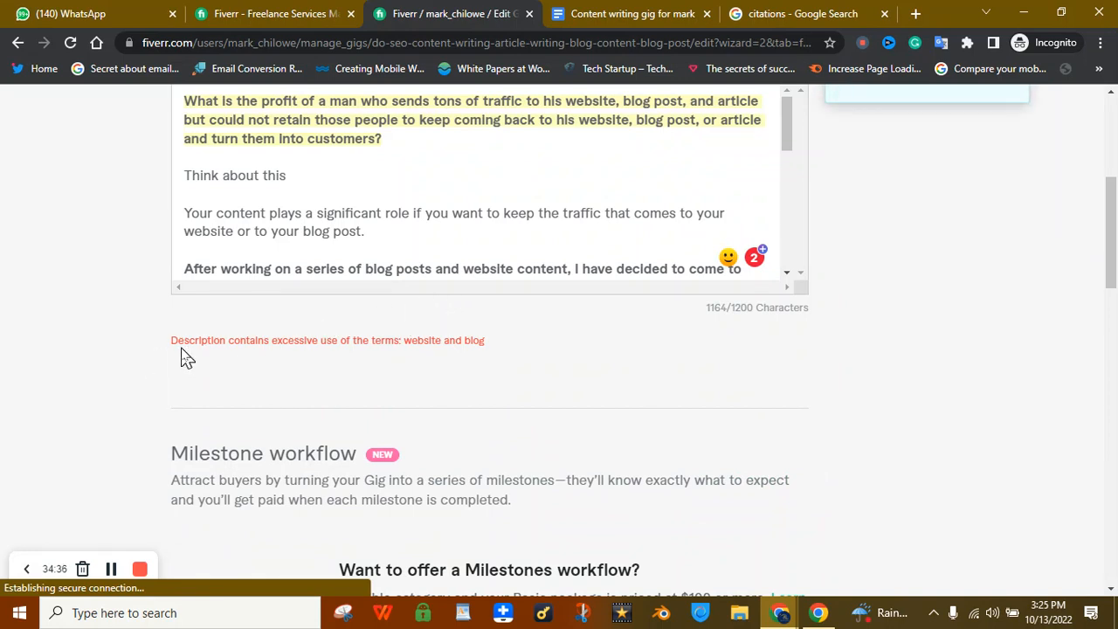
left_click_drag(181, 341, 502, 349)
left_click(505, 348)
left_click_drag(1114, 262, 1114, 238)
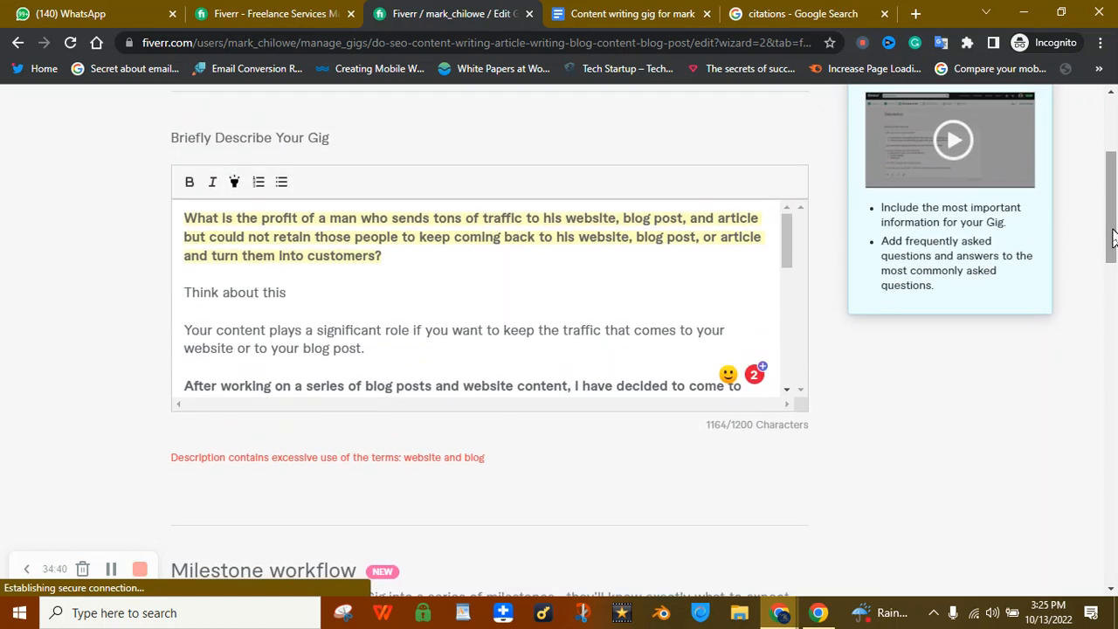
- Search the page for every occurrence of "website" in the gig description
key("ctrl+f")
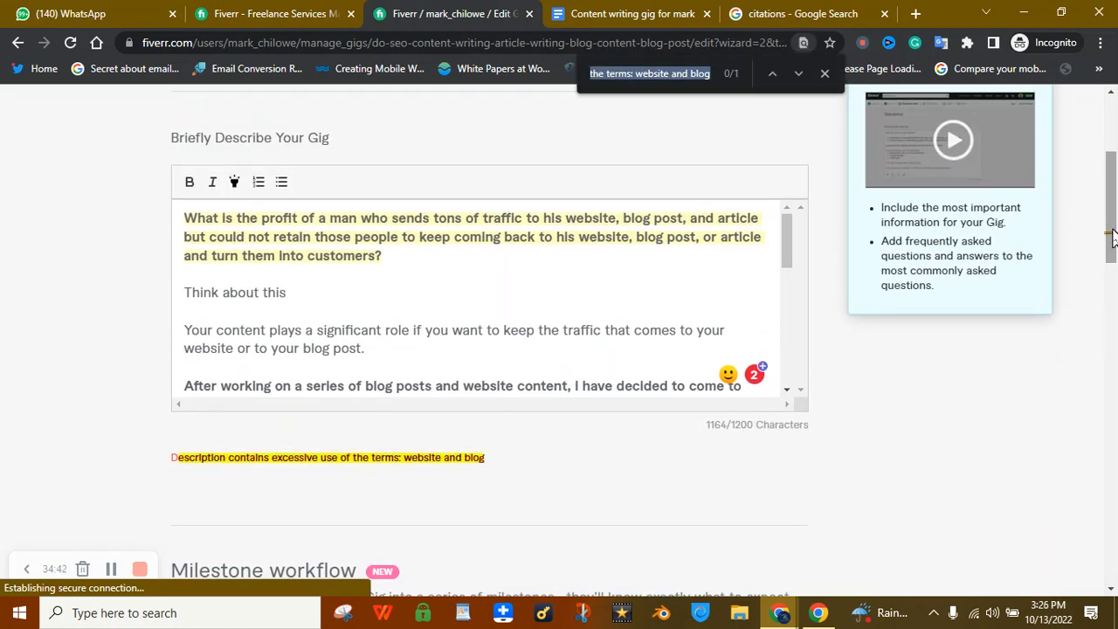
key("BackSpace")
type("w")
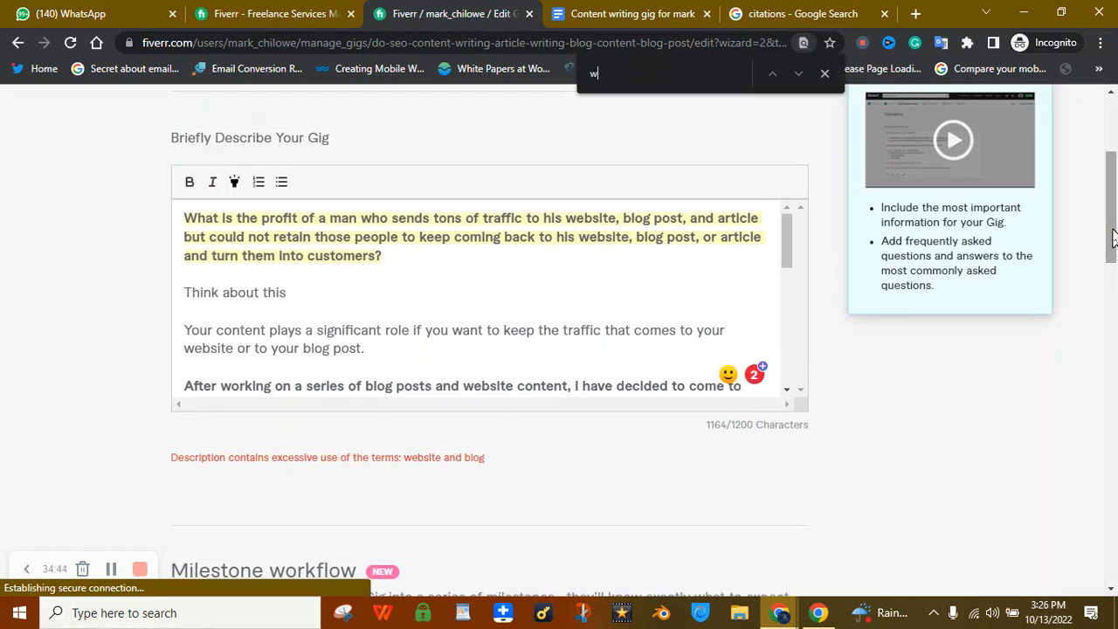
type("eb")
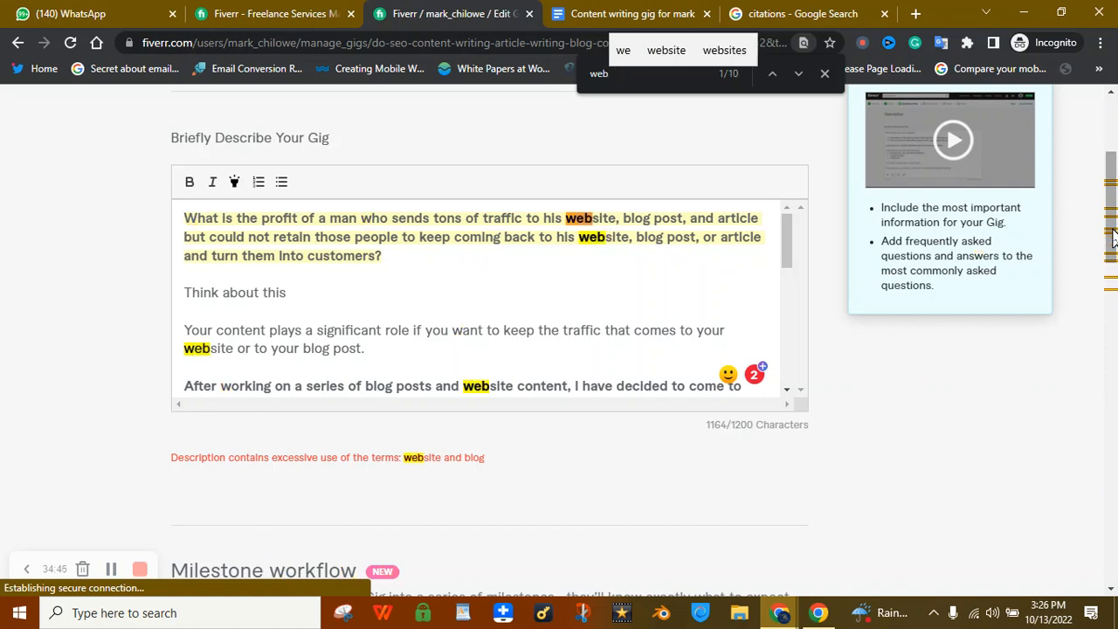
type("site")
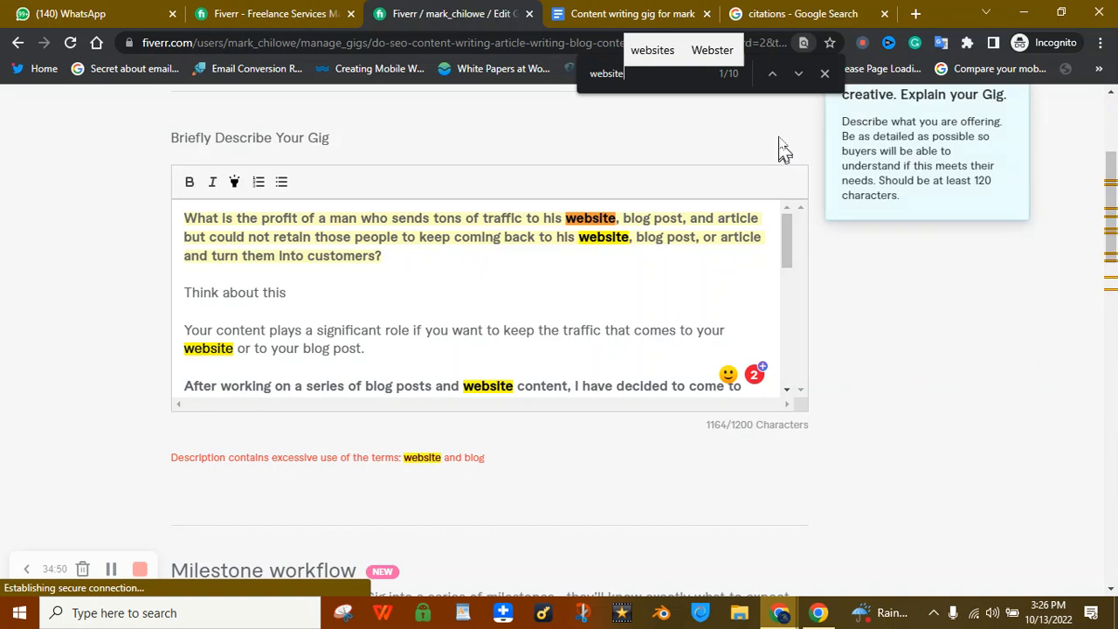
left_click_drag(789, 230, 763, 207)
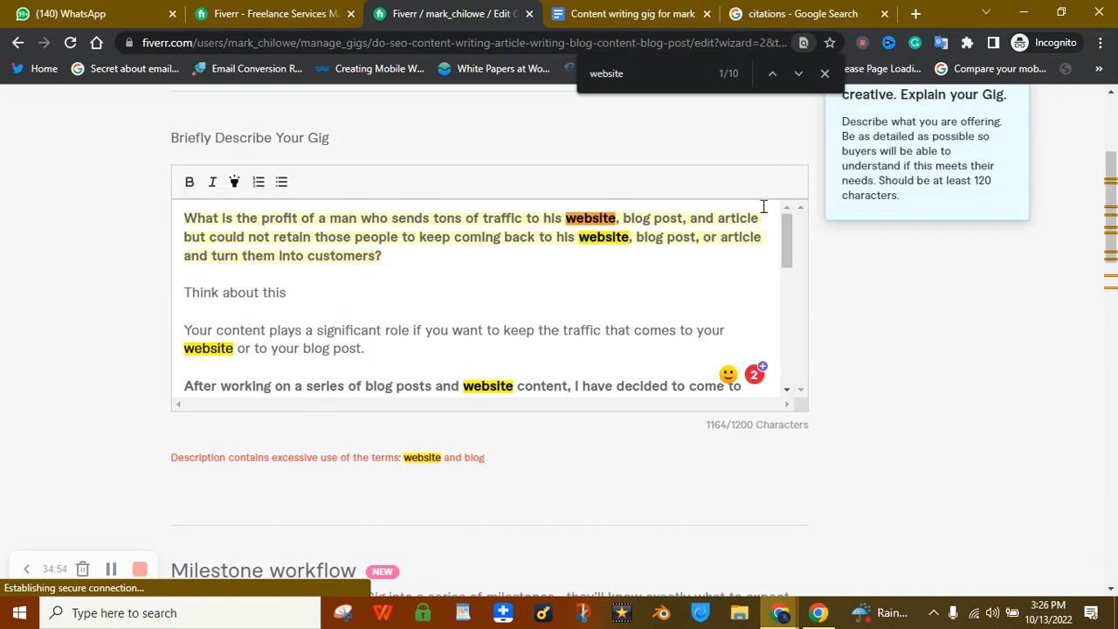
- Break up the second "website" in the opening question and change it to "web site" in the sentence beginning "Your content plays"
left_click(583, 229)
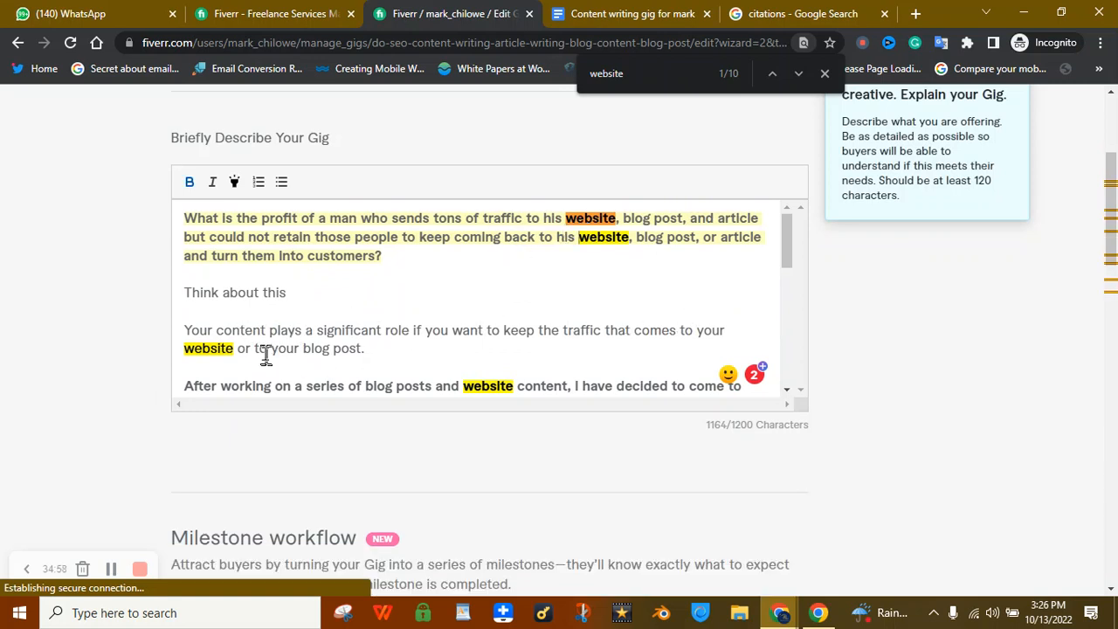
left_click(212, 348)
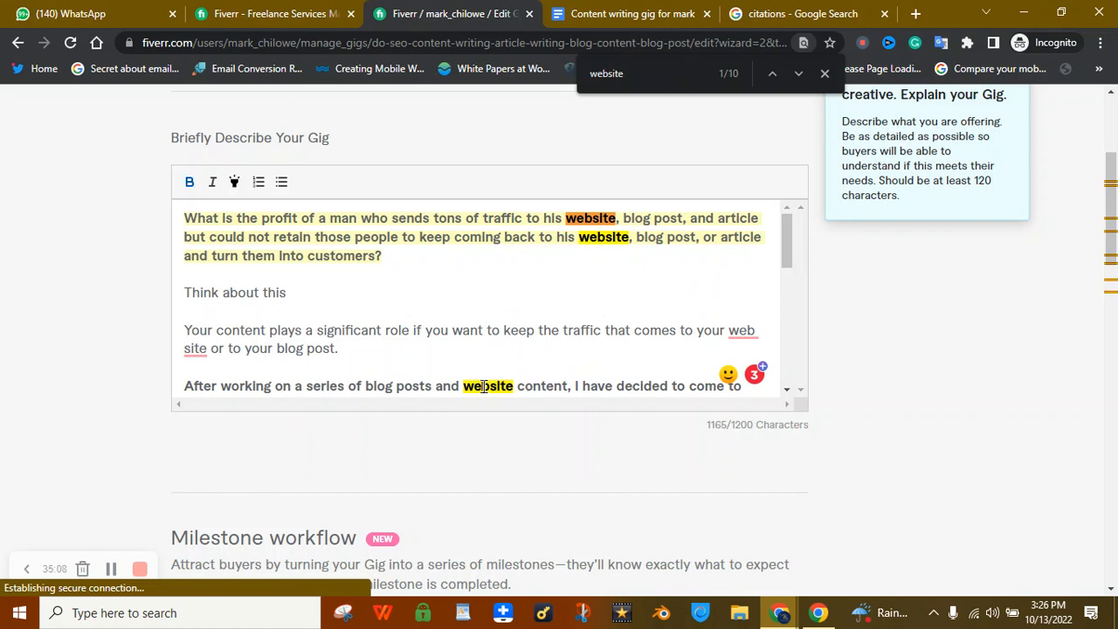
left_click(607, 236)
- Change "website" to "web site" in the "I will help you write" sentence and "websites" to "web-sites" in the "Retain traffic" bullet
left_click_drag(789, 260, 786, 312)
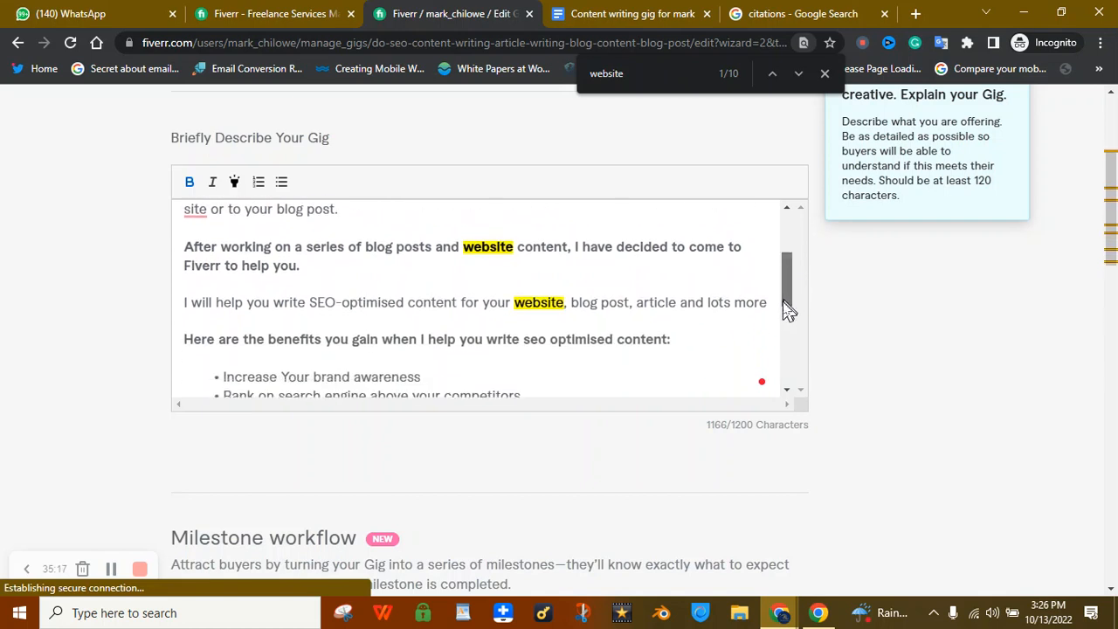
left_click(540, 300)
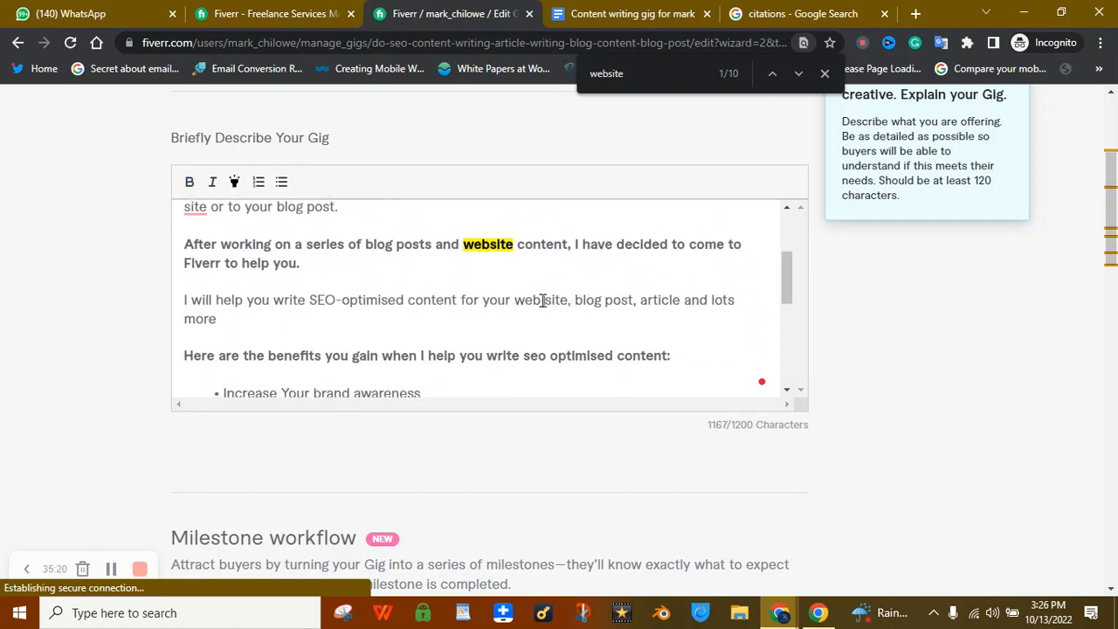
left_click_drag(793, 297, 789, 332)
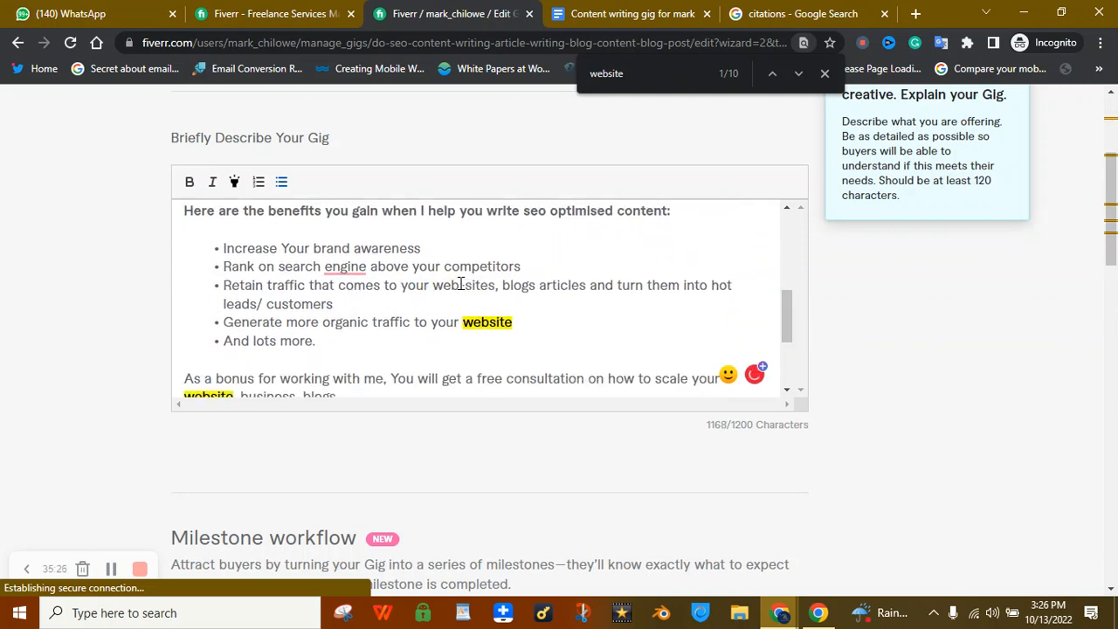
- Change "website" to "web-site" in the bonus sentence and to "web site" in the sentence beginning "How to TAKE your"
left_click_drag(789, 320, 784, 357)
left_click(111, 571)
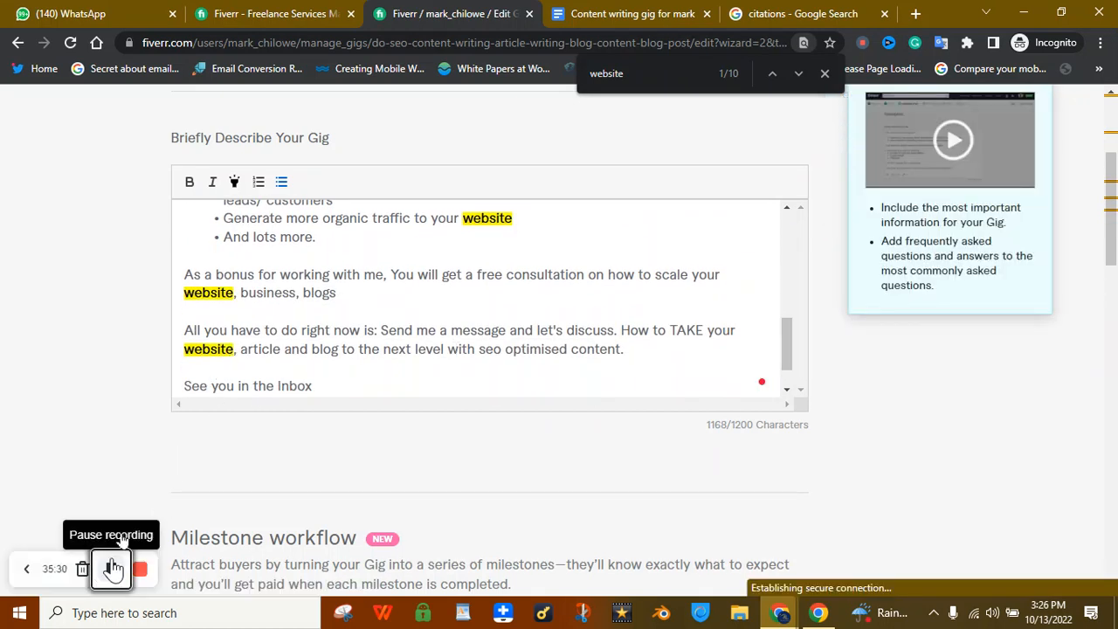
left_click(208, 297)
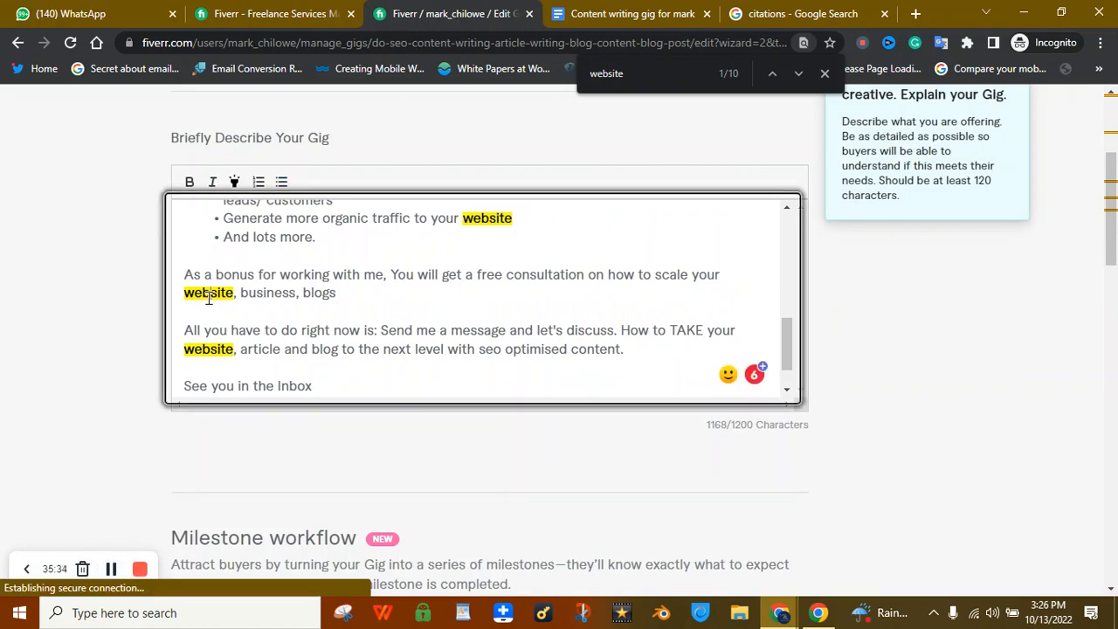
type("-")
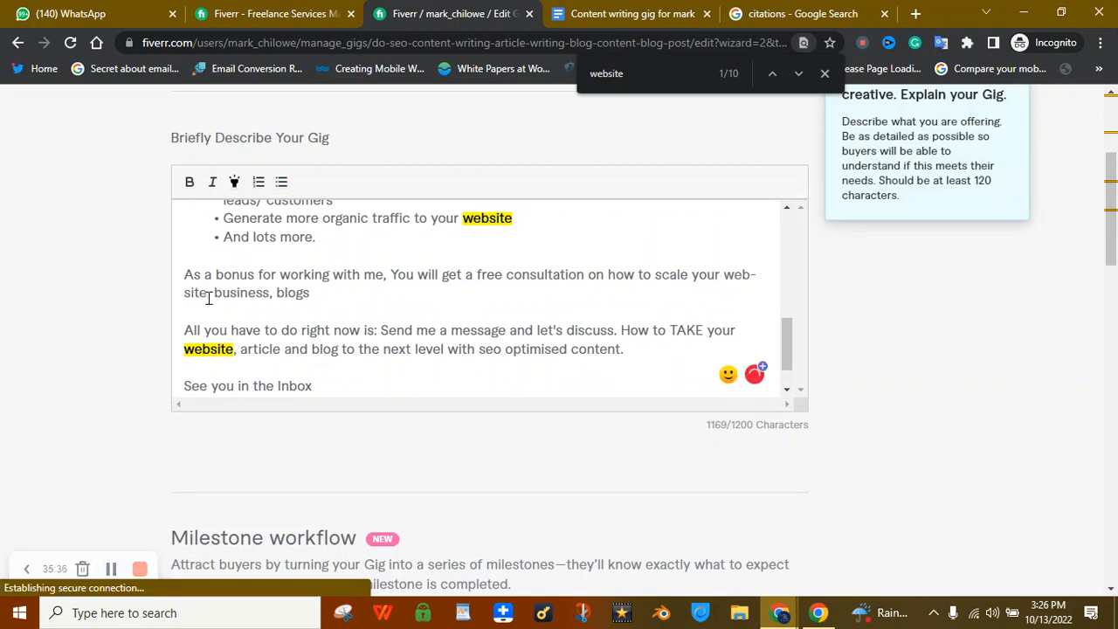
left_click(211, 343)
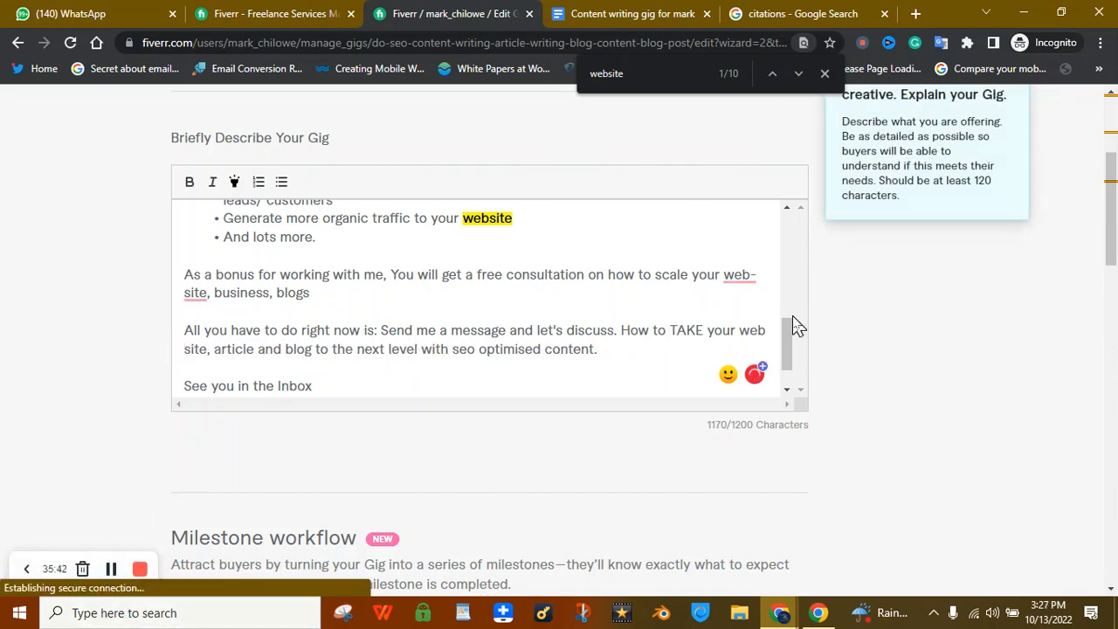
mouse_move(783, 339)
left_mouse_down()
mouse_move(787, 382)
mouse_move(784, 305)
mouse_move(746, 248)
left_mouse_up()
scroll(1112, 256, "down", 5)
scroll(1112, 256, "up", 5)
scroll(1114, 394, "down", 8)
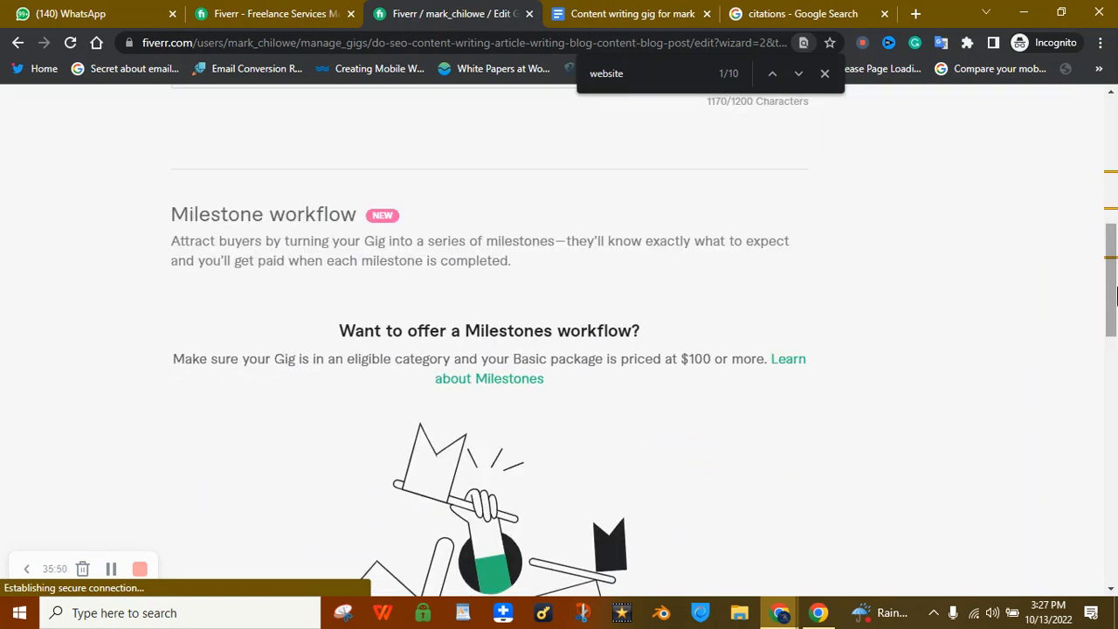
scroll(1114, 393, "down", 2)
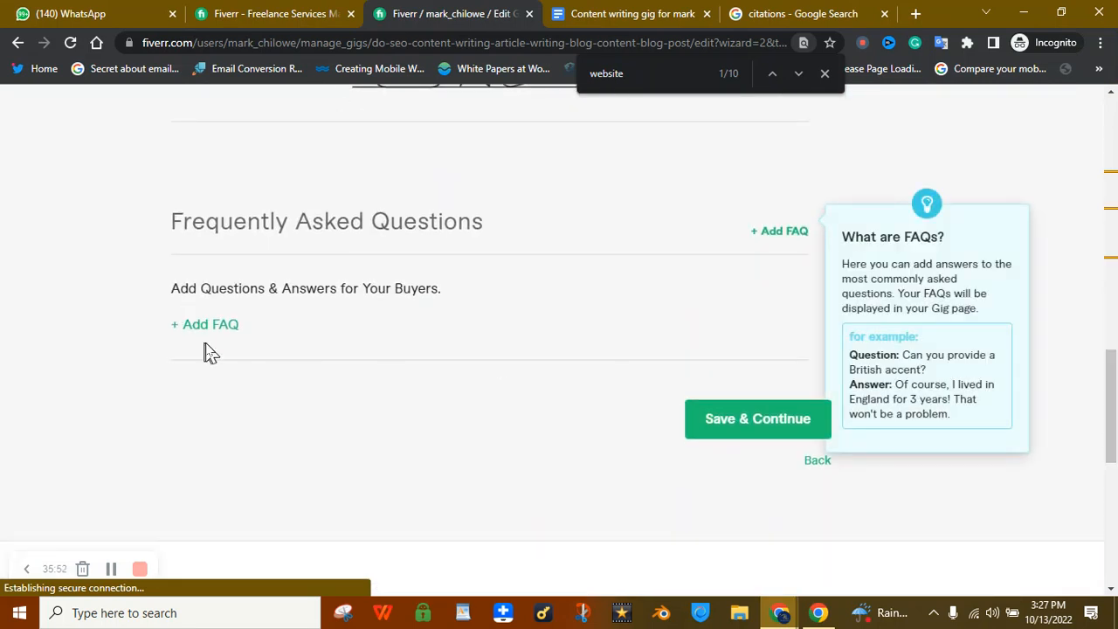
left_click(764, 236)
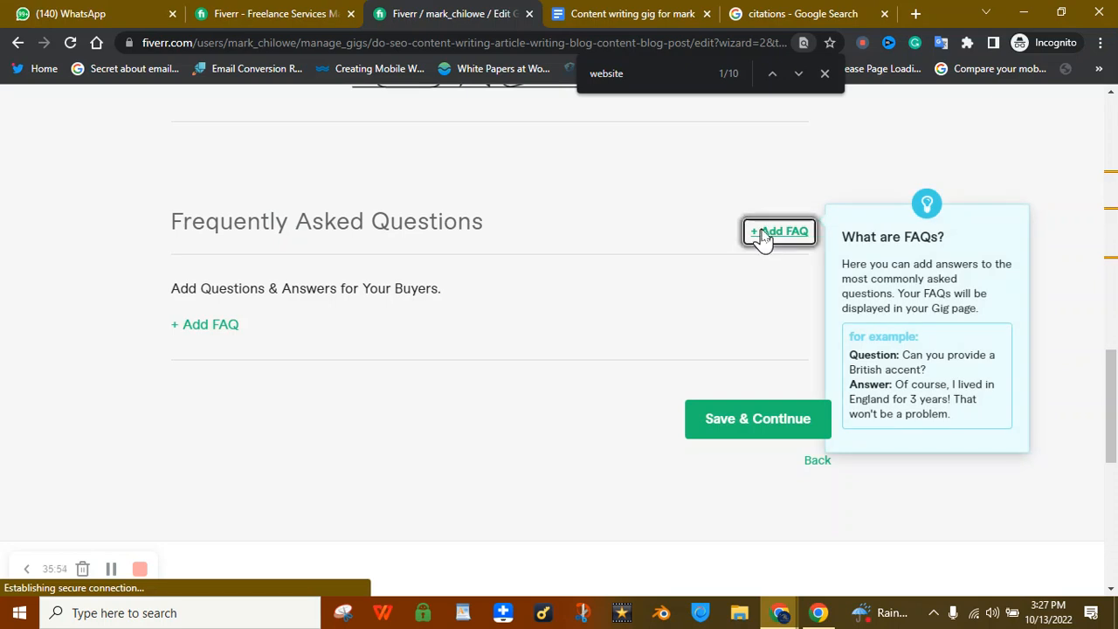
left_click(354, 347)
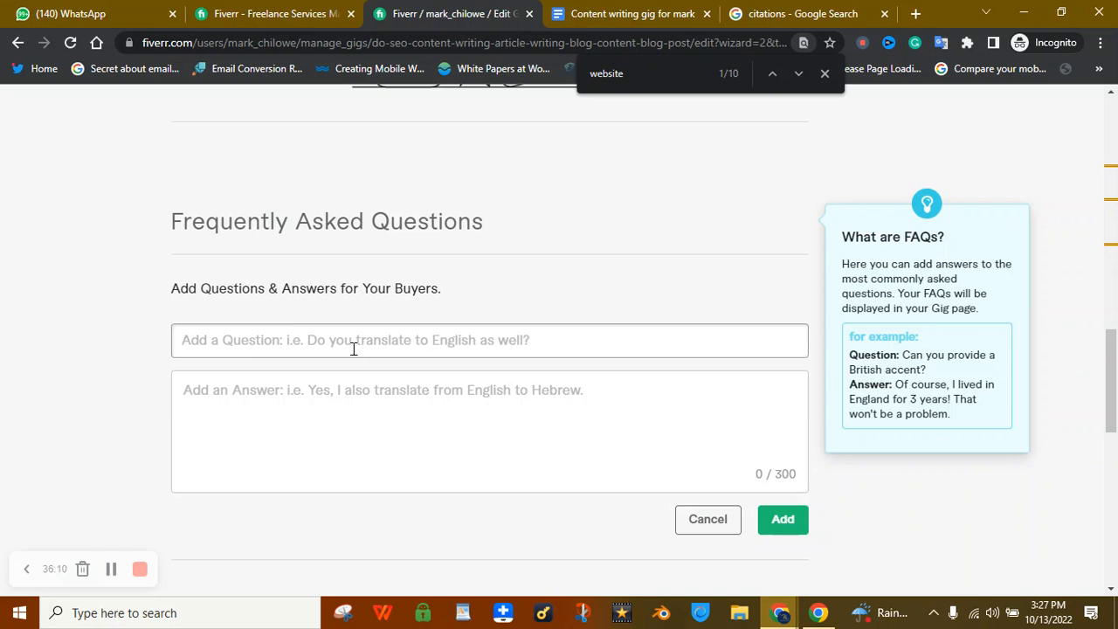
left_click(639, 11)
left_click(403, 11)
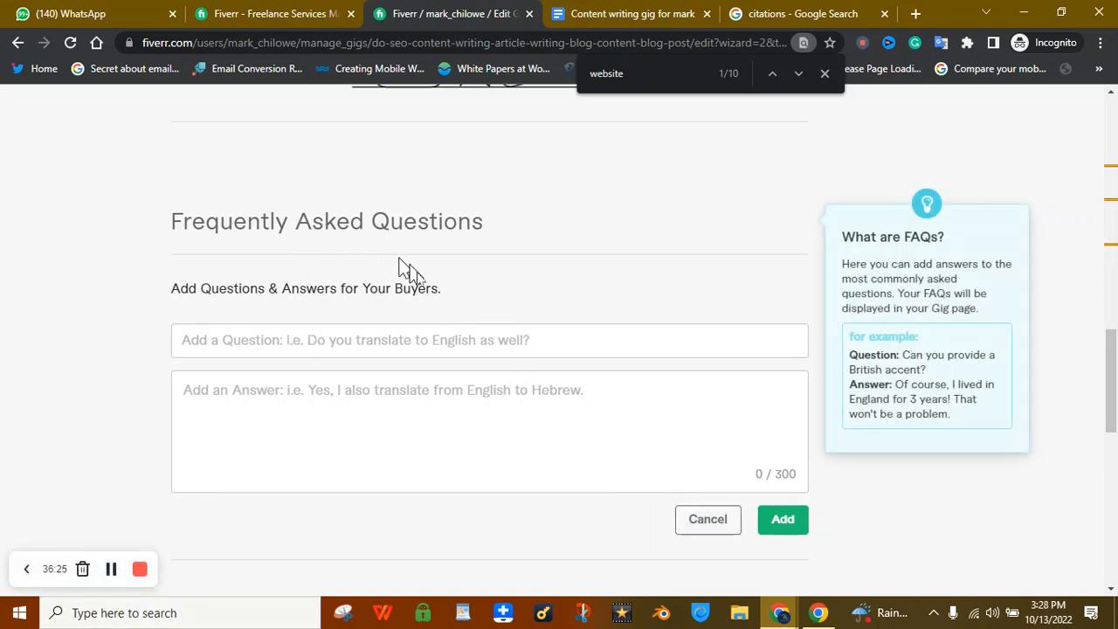
left_click(699, 529)
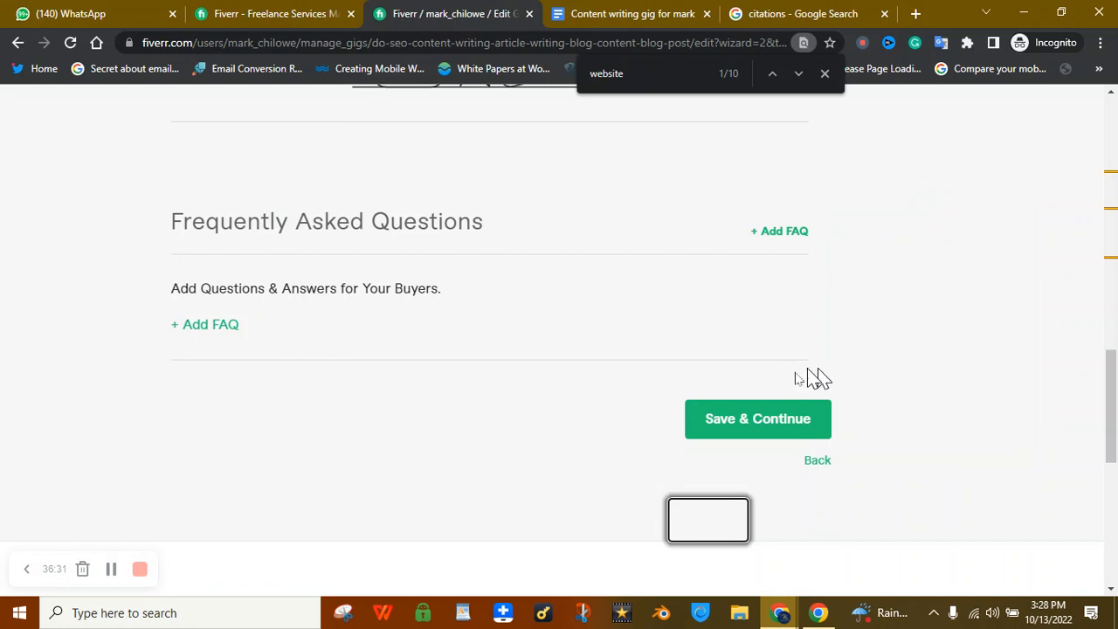
- Try again to save and continue, and search the page for every occurrence of "blog" in the description
left_click(780, 418)
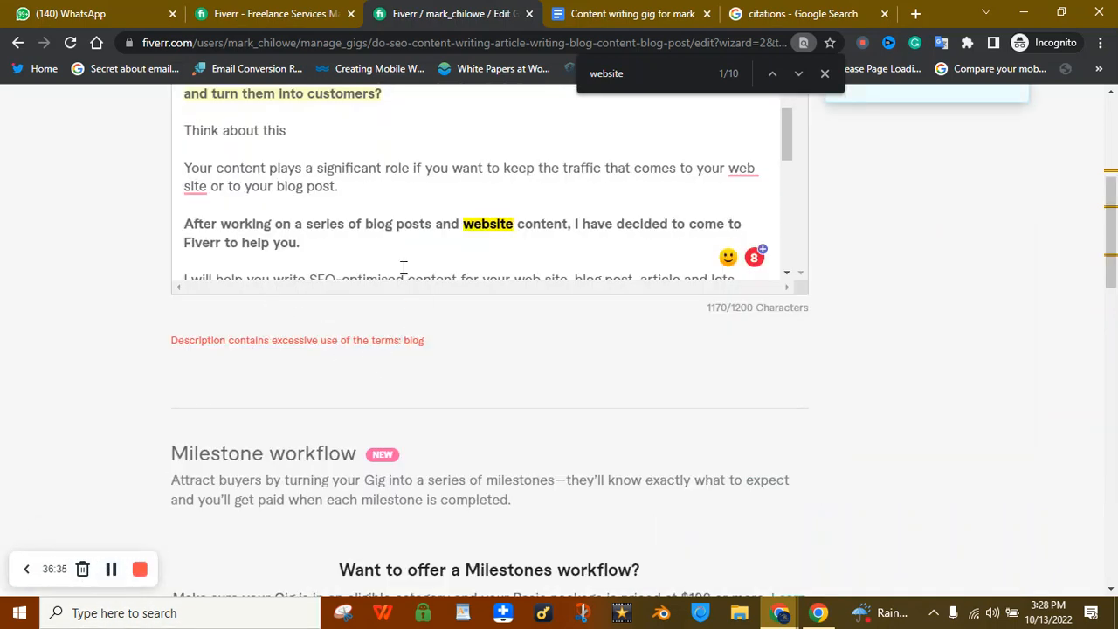
left_click(825, 74)
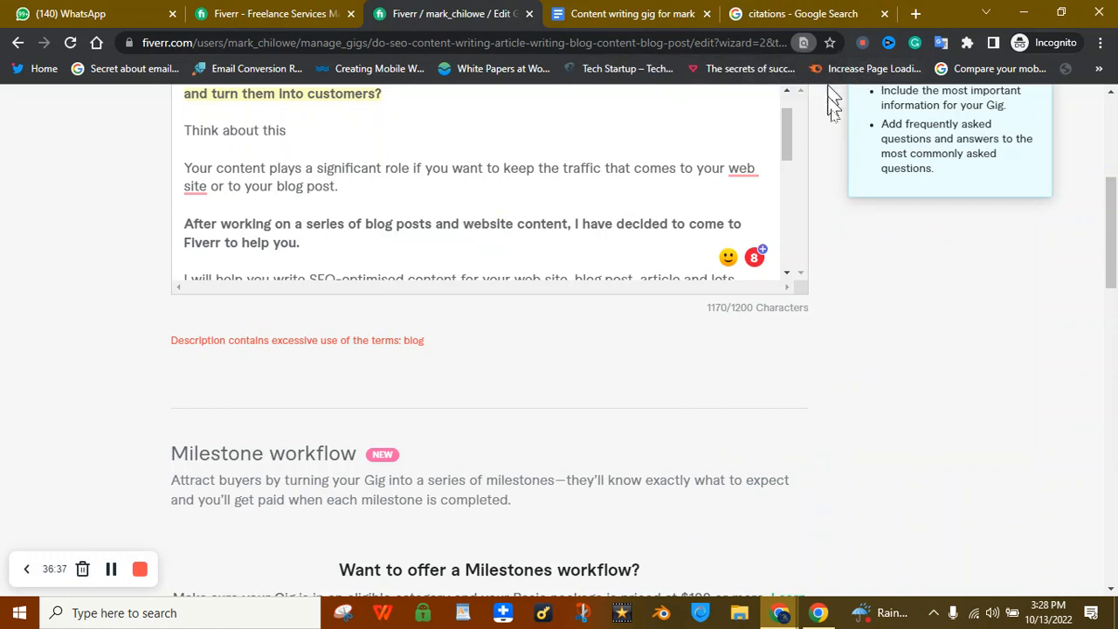
key("ctrl+f")
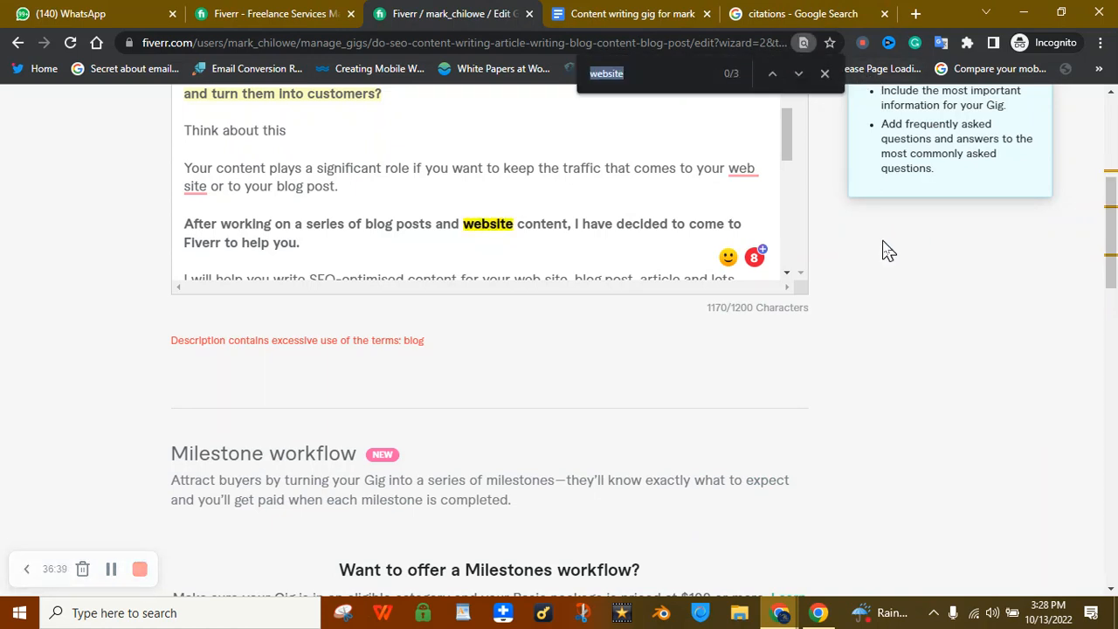
type("blog")
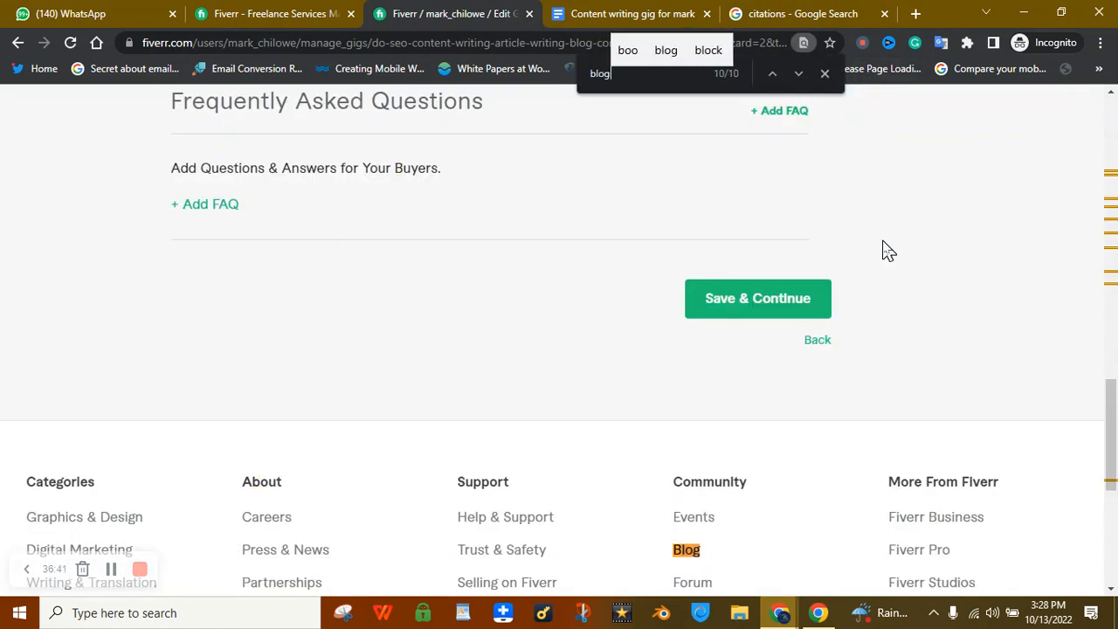
left_click_drag(1112, 436, 1113, 210)
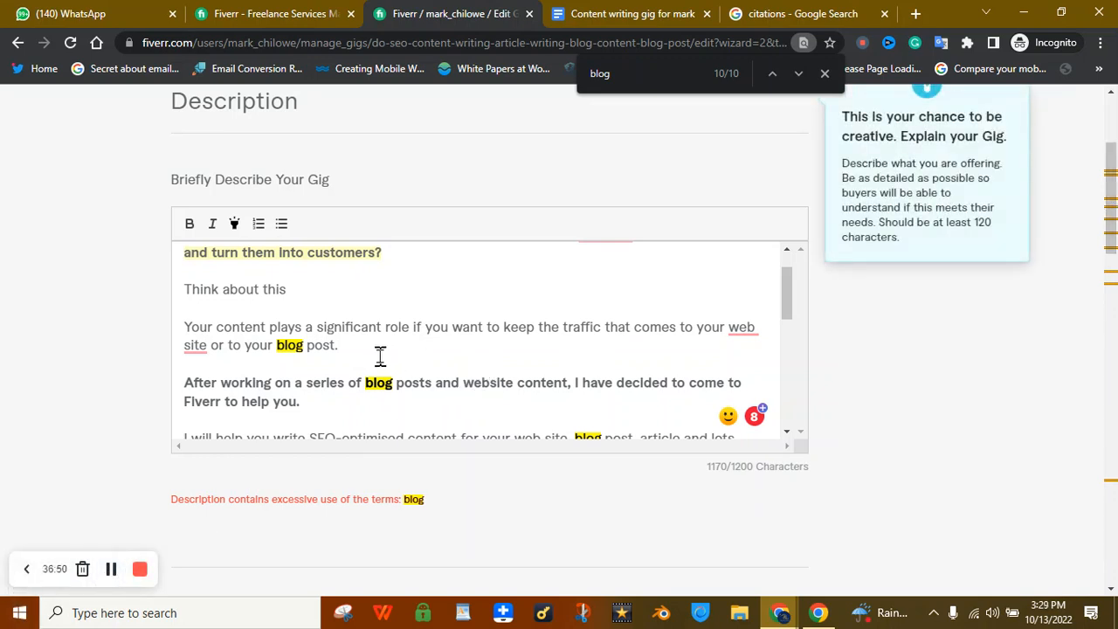
- Delete the word "blogs" from the "Retain traffic" bullet and from the end of the bonus sentence
left_click_drag(784, 314, 762, 389)
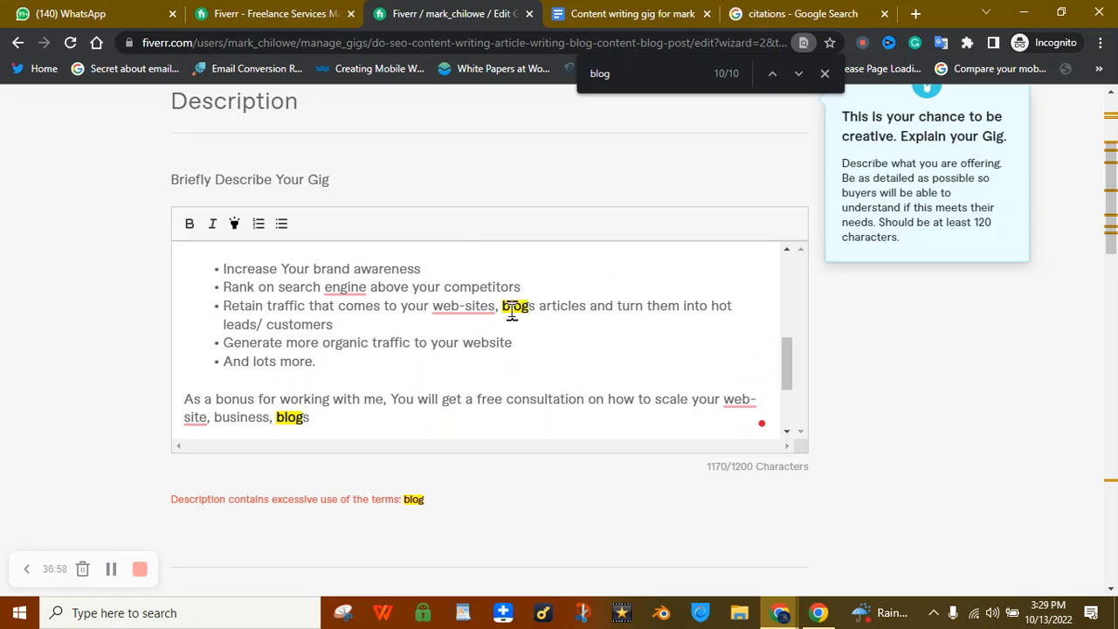
double_click(511, 310)
key("BackSpace")
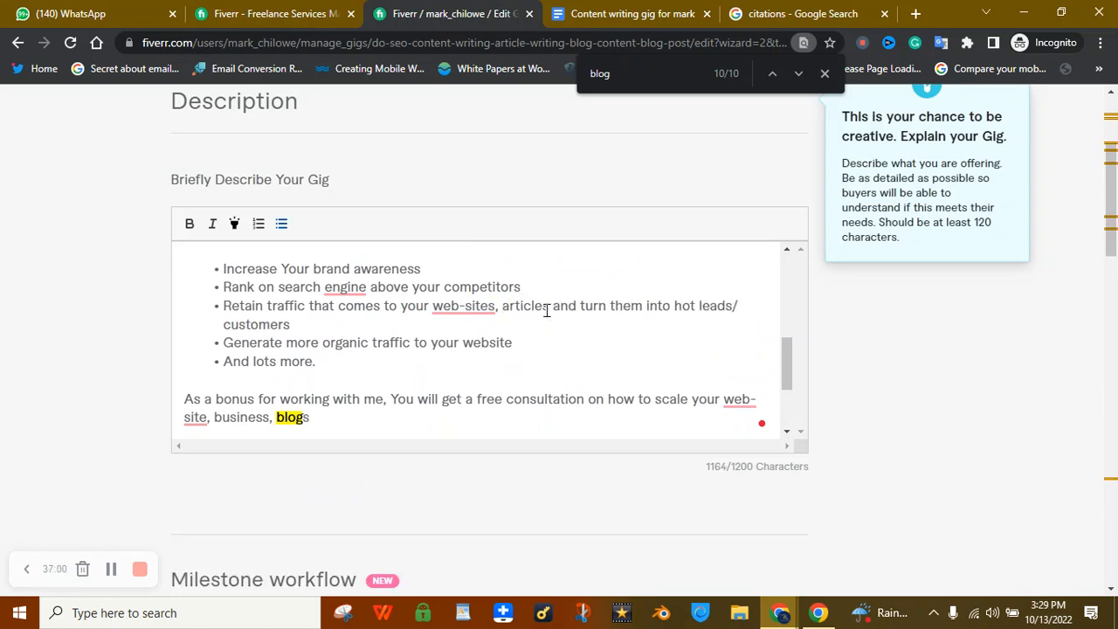
double_click(284, 420)
key("BackSpace")
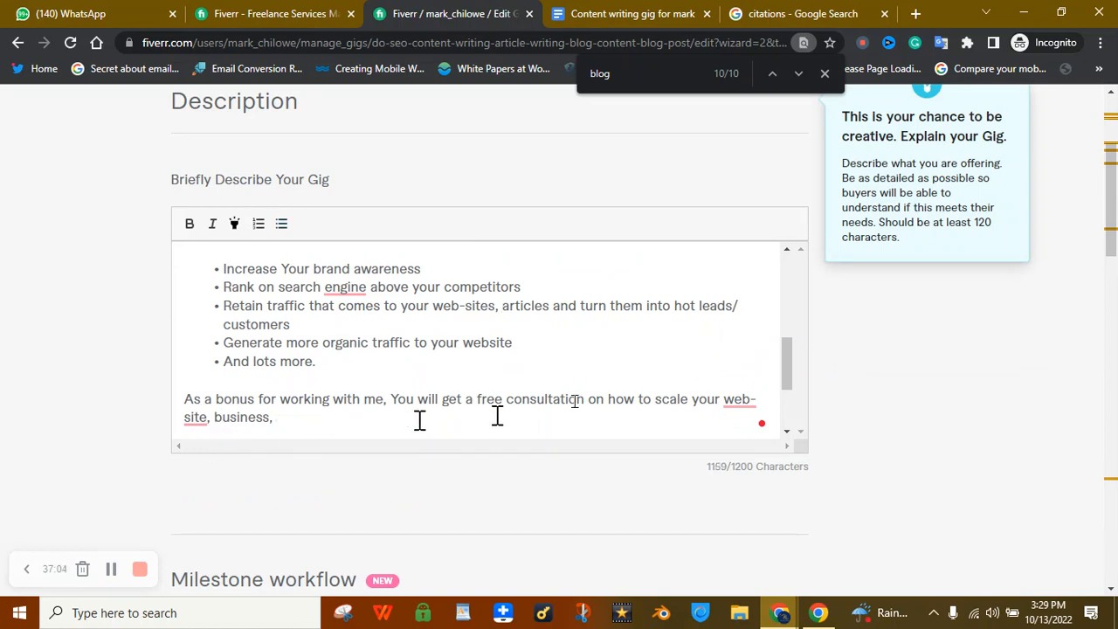
- Change "blog" to "b-log" in the sentence beginning "How to TAKE your" near the end of the description
left_click_drag(784, 368, 794, 425)
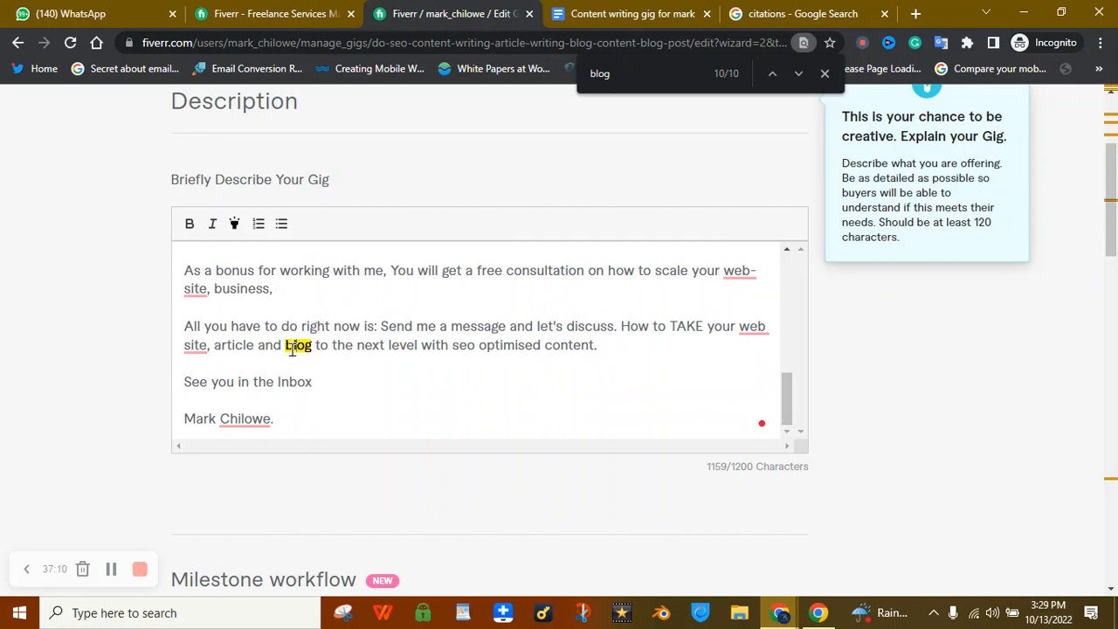
left_click(291, 348)
type("-")
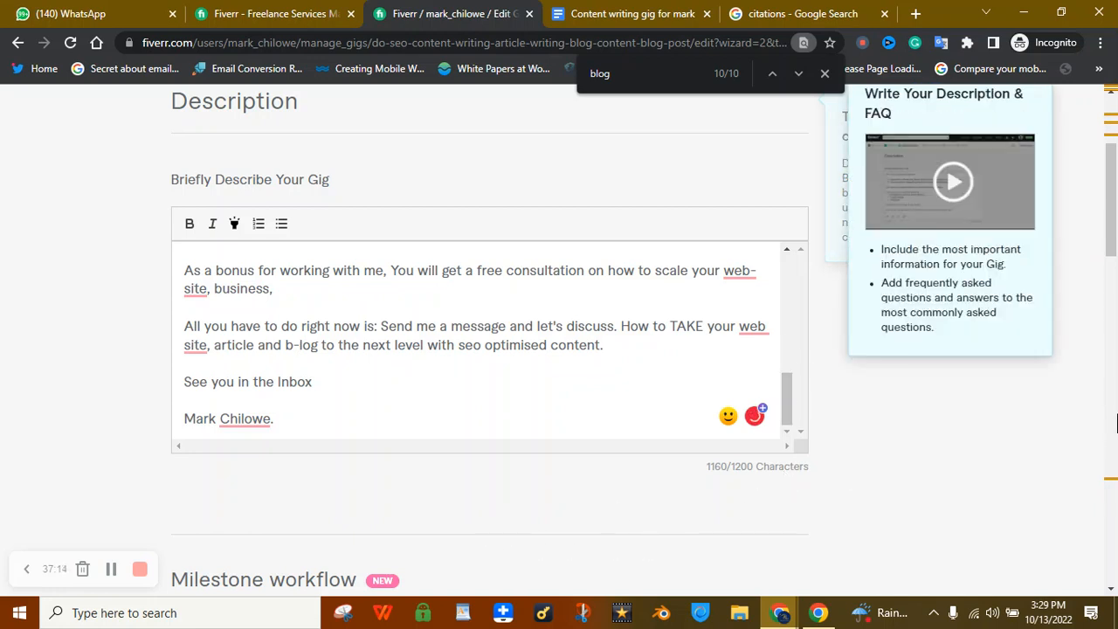
- Attempt to save the revised gig description and continue, and check the message under the description box
left_click(1113, 322)
scroll(1116, 322, "down", 5)
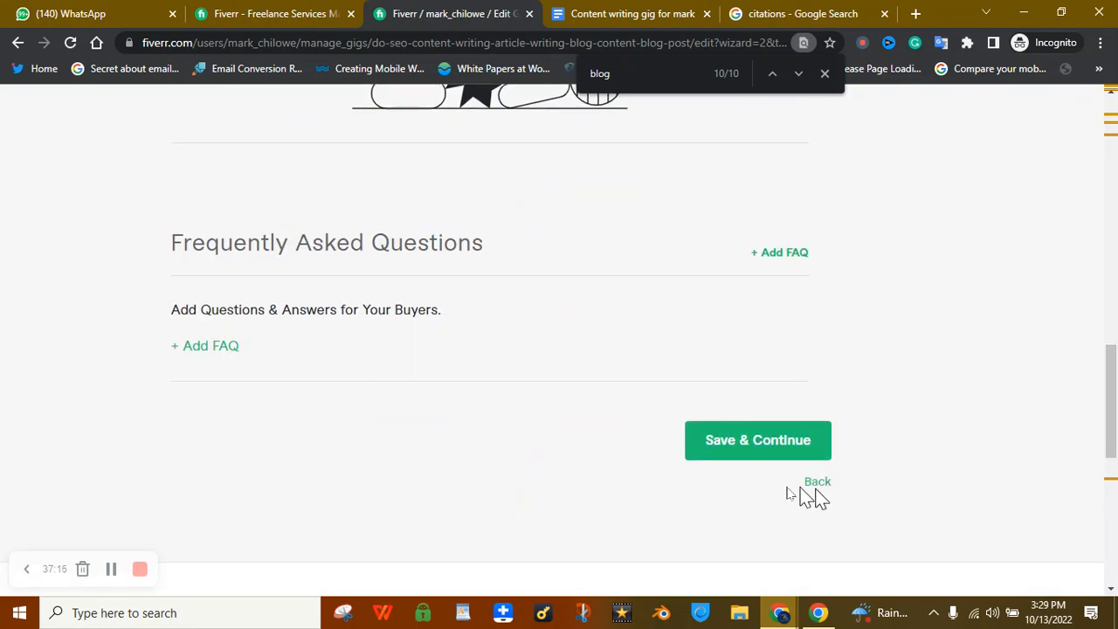
left_click(709, 450)
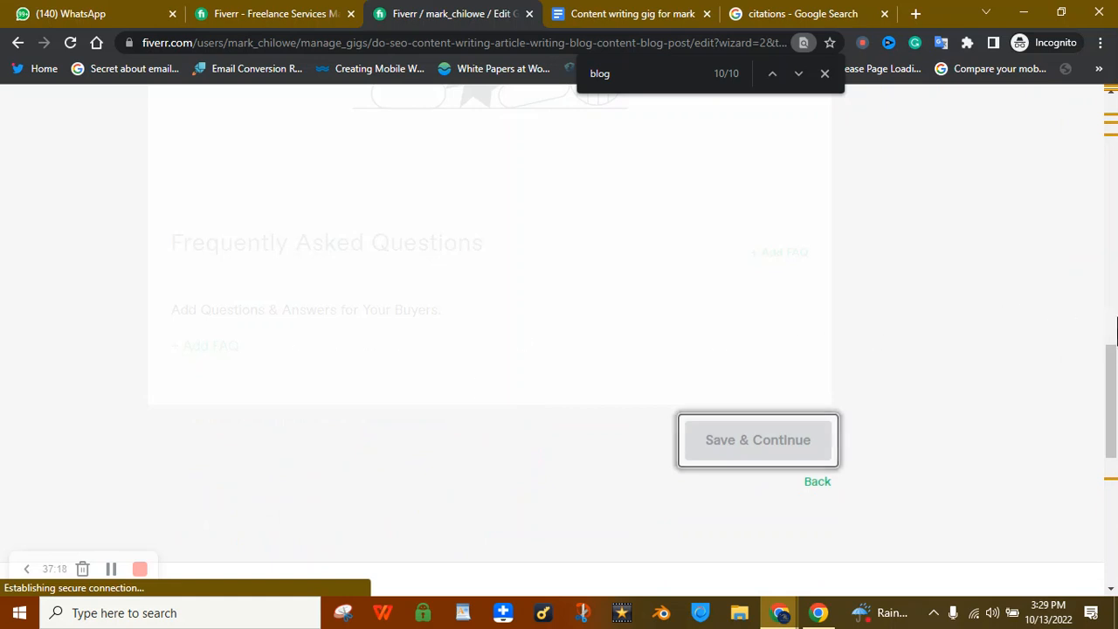
left_click(1117, 273)
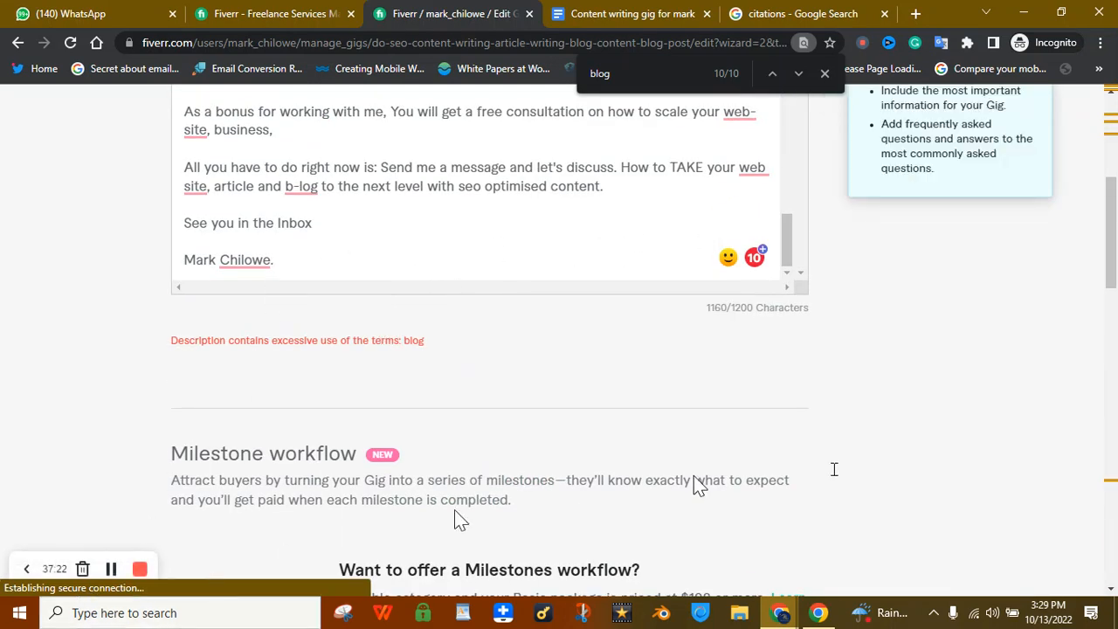
- Change "blog" to "b-log" in the "After working on a series" and "Your content plays a significant role" sentences, and try to save again
scroll(1116, 213, "up", 1)
scroll(1116, 212, "up", 1)
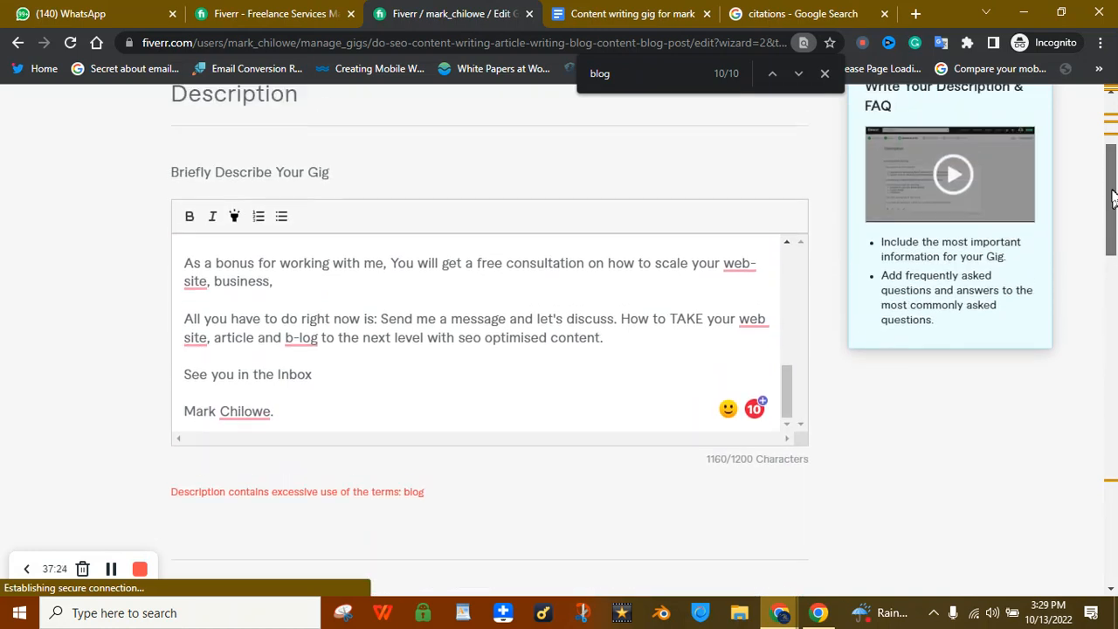
left_click_drag(781, 392, 782, 266)
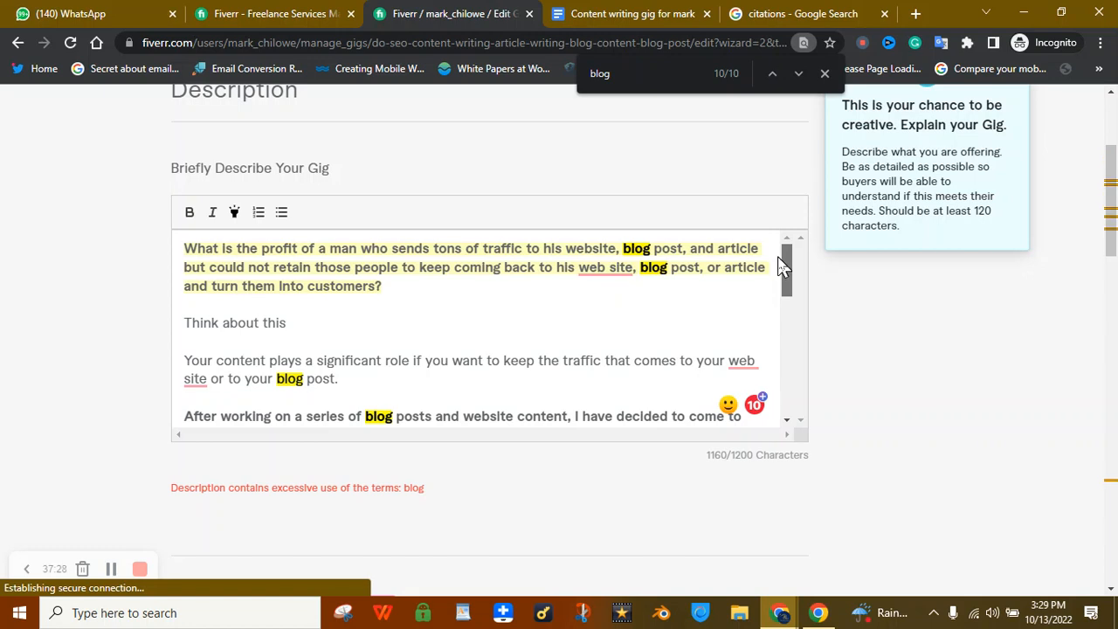
scroll(782, 272, "down", 1)
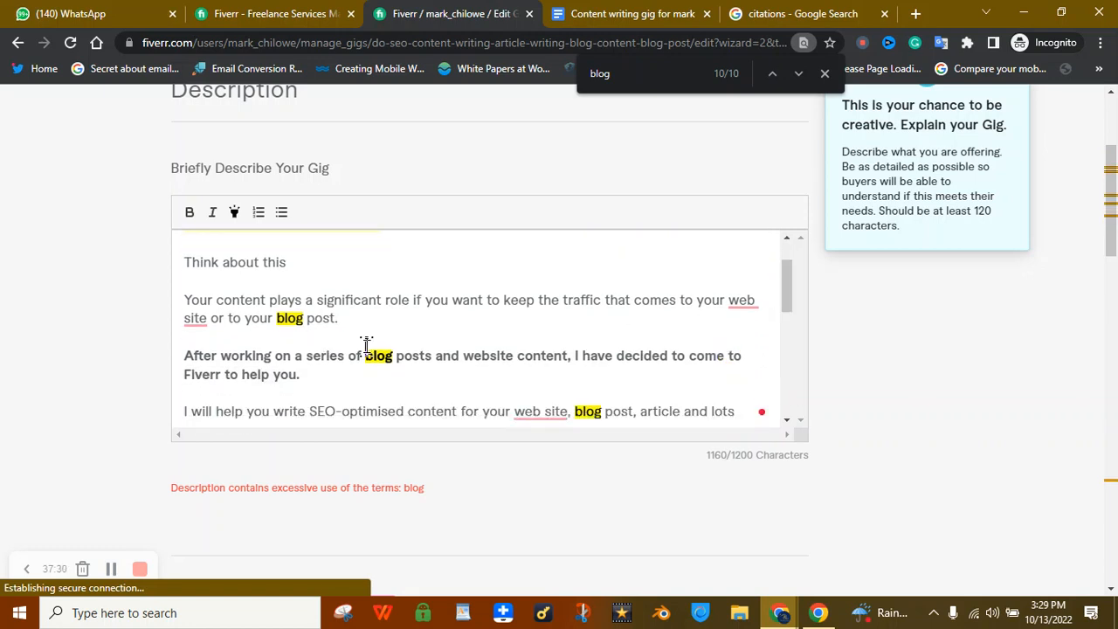
type("=")
key("BackSpace")
type("-")
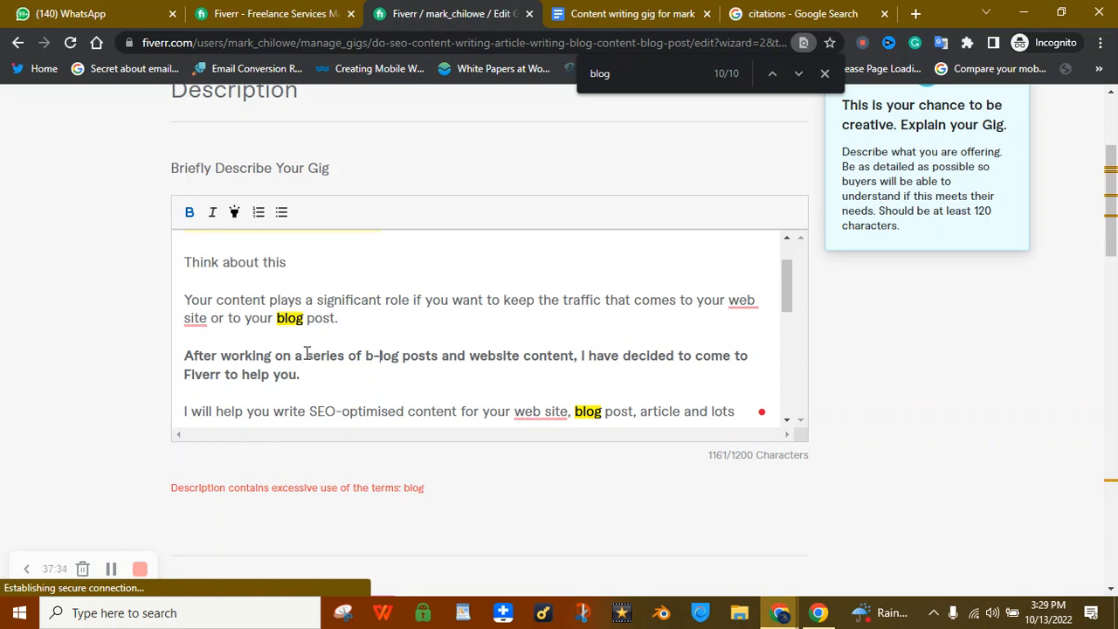
left_click(284, 318)
type("-")
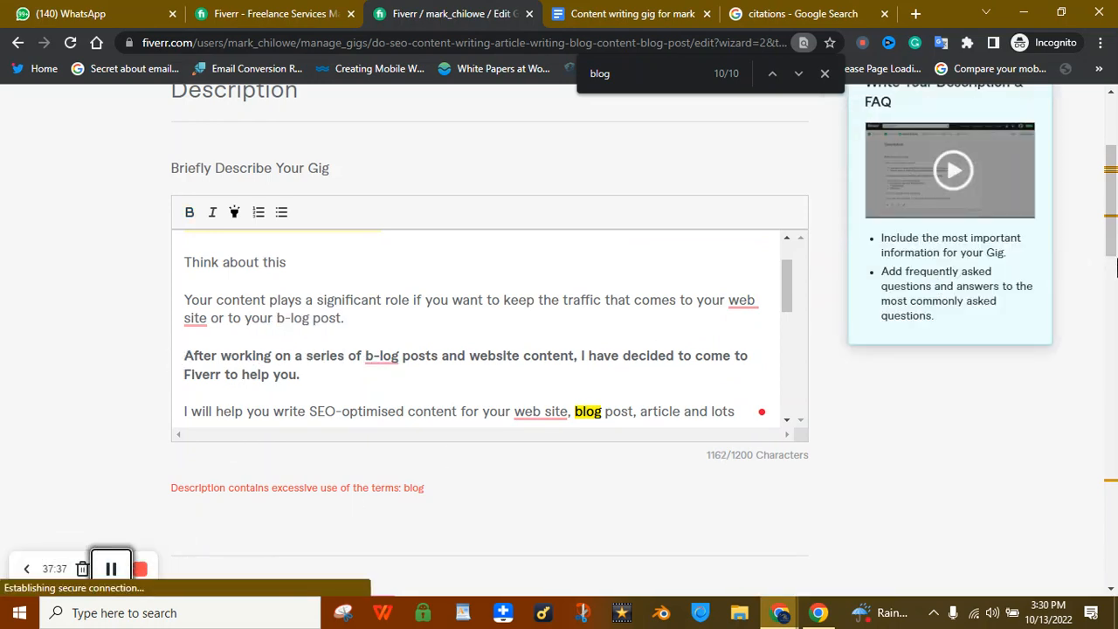
scroll(1116, 267, "down", 10)
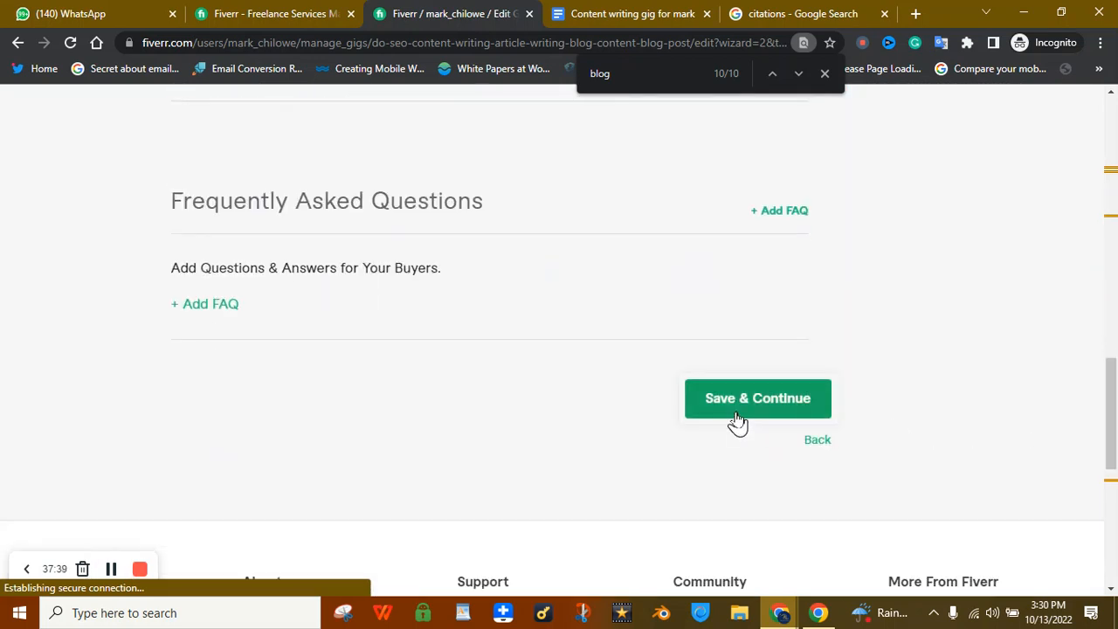
left_click(738, 421)
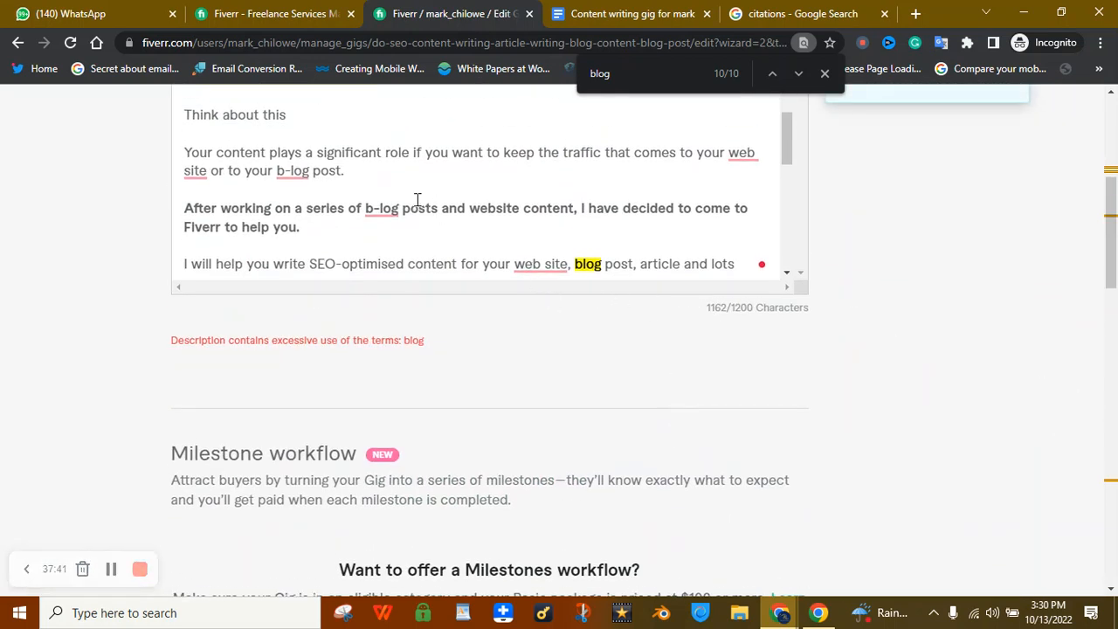
- Copy the entire gig description text and reload the Description & FAQ page
key("Escape")
key("ctrl+a")
key("ctrl+f")
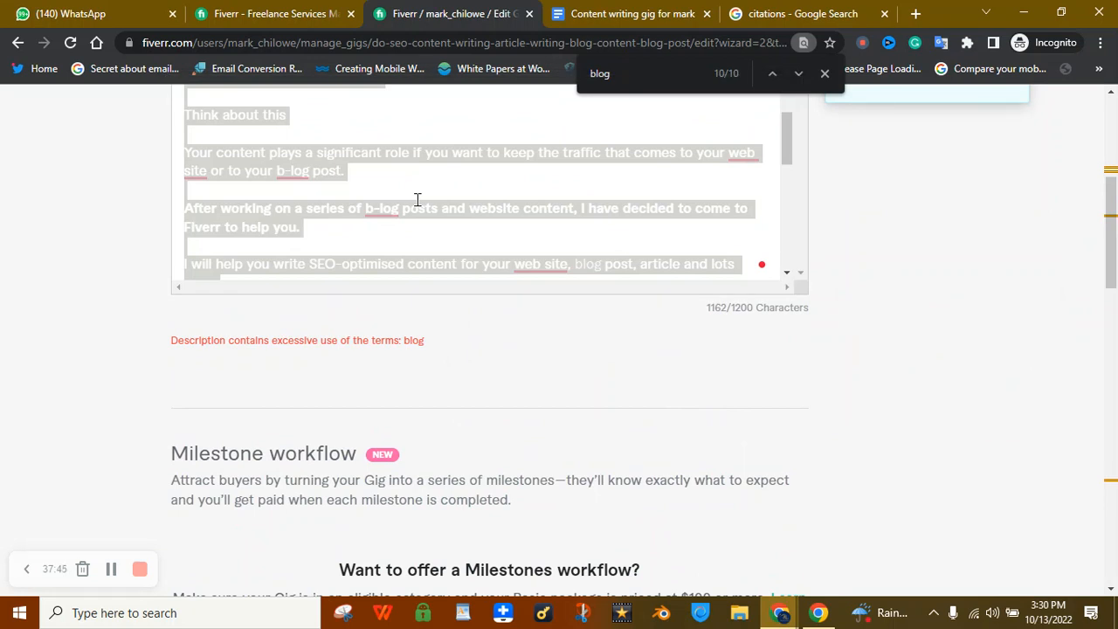
left_click(490, 200)
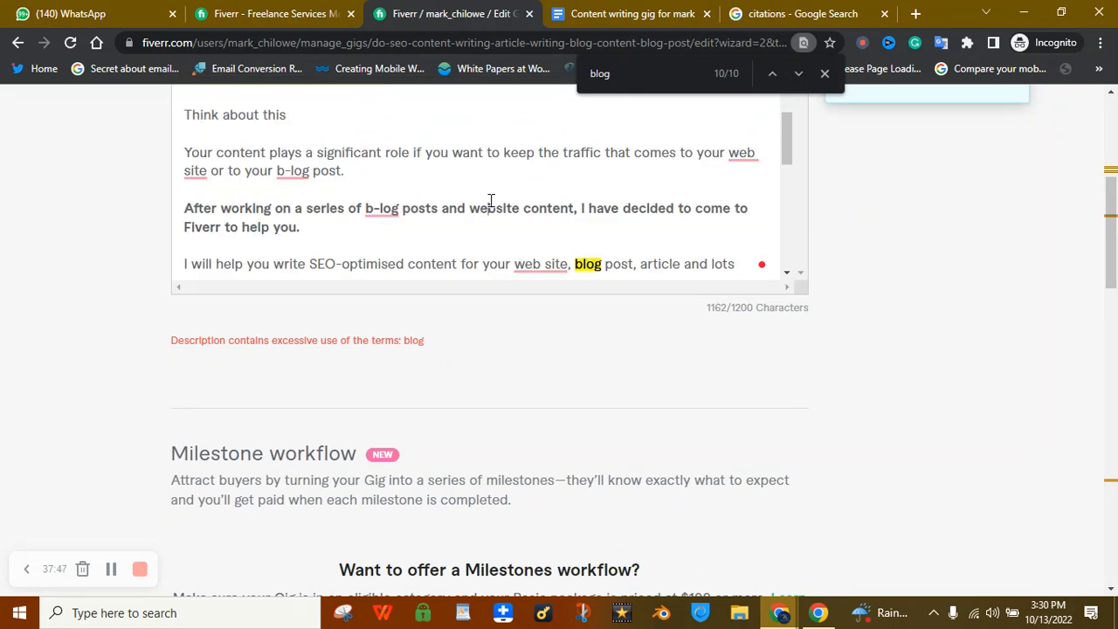
key("ctrl+r")
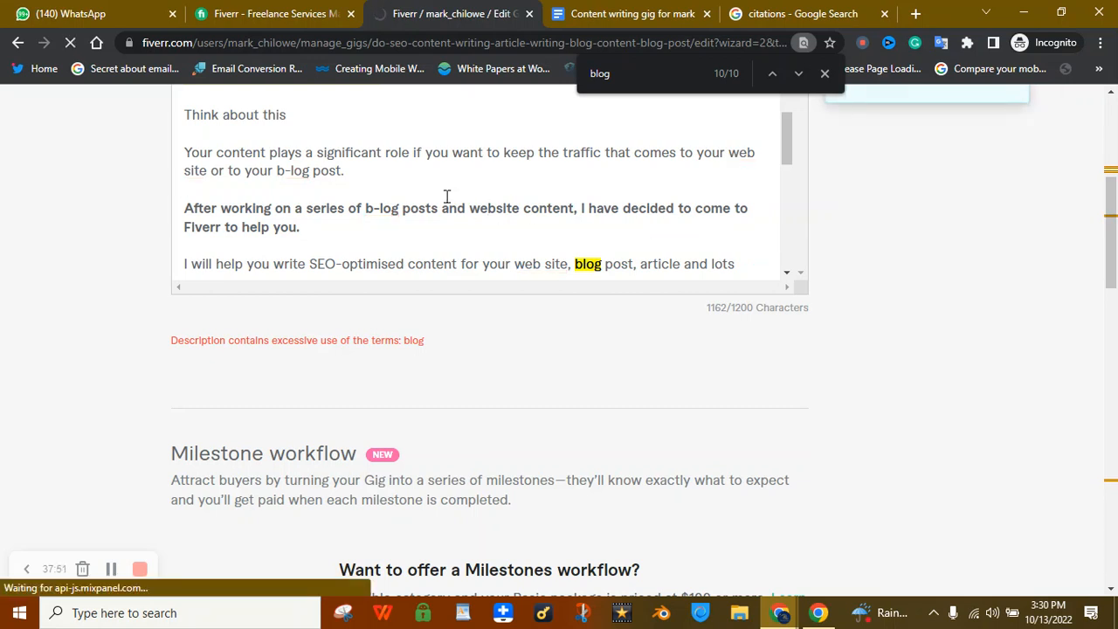
key("ctrl+a")
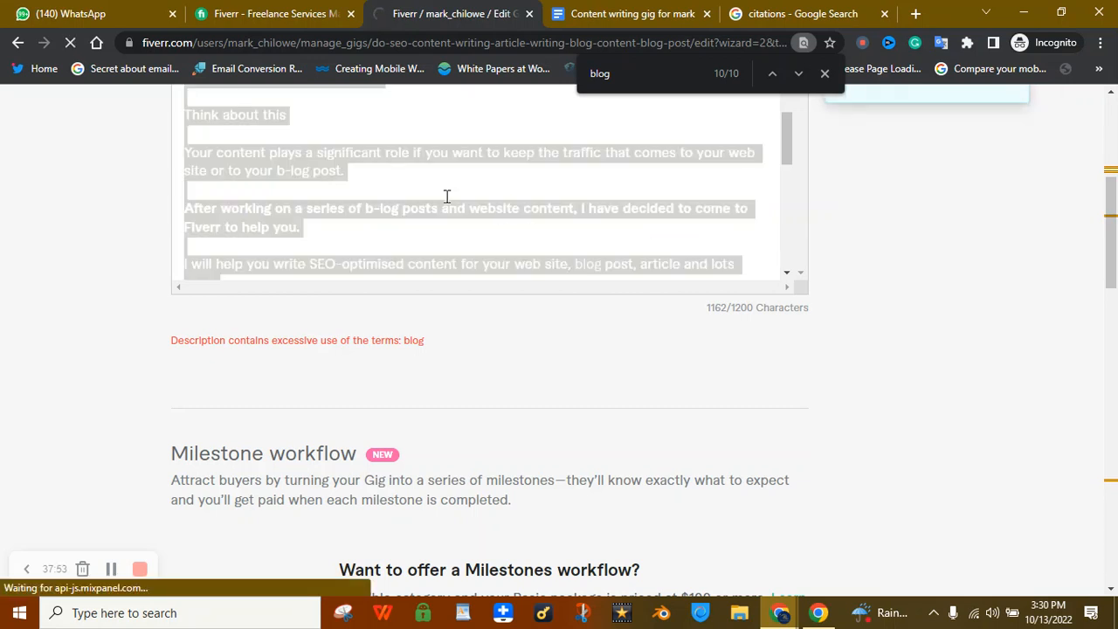
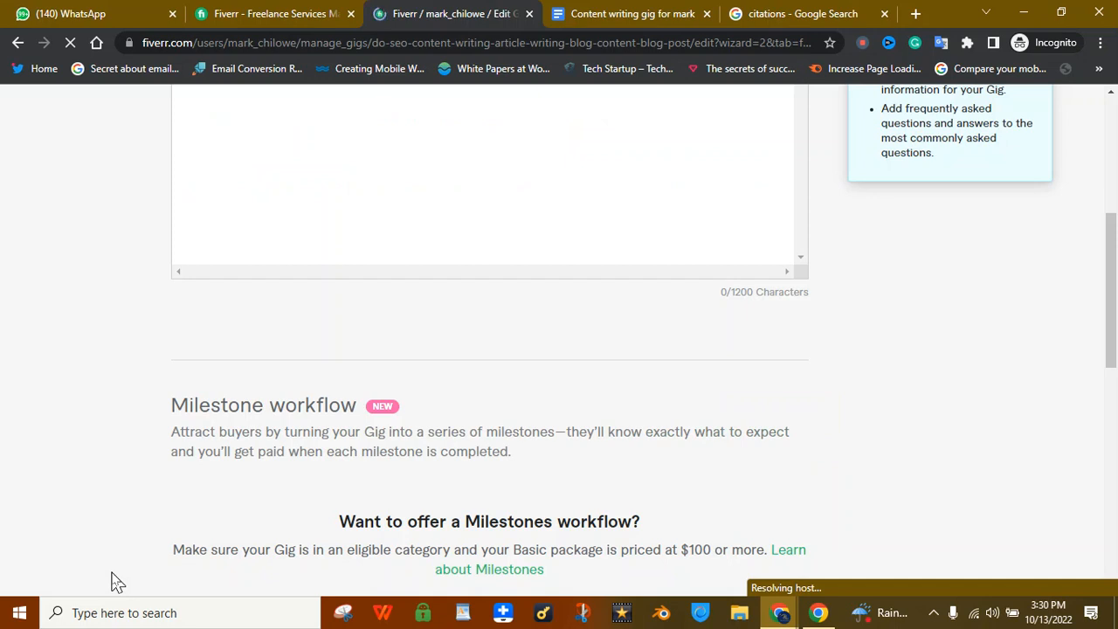
- Paste the copied description into the empty gig description box, and save and continue to the Requirements stage
left_click_drag(1112, 227, 1106, 142)
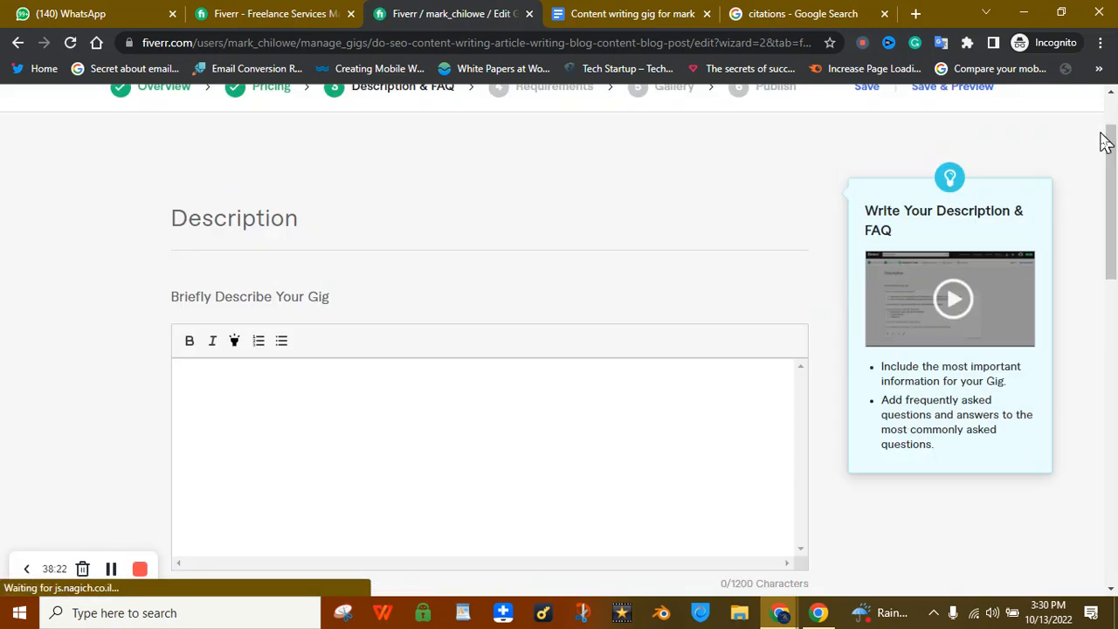
left_click(317, 451)
key("ctrl+v")
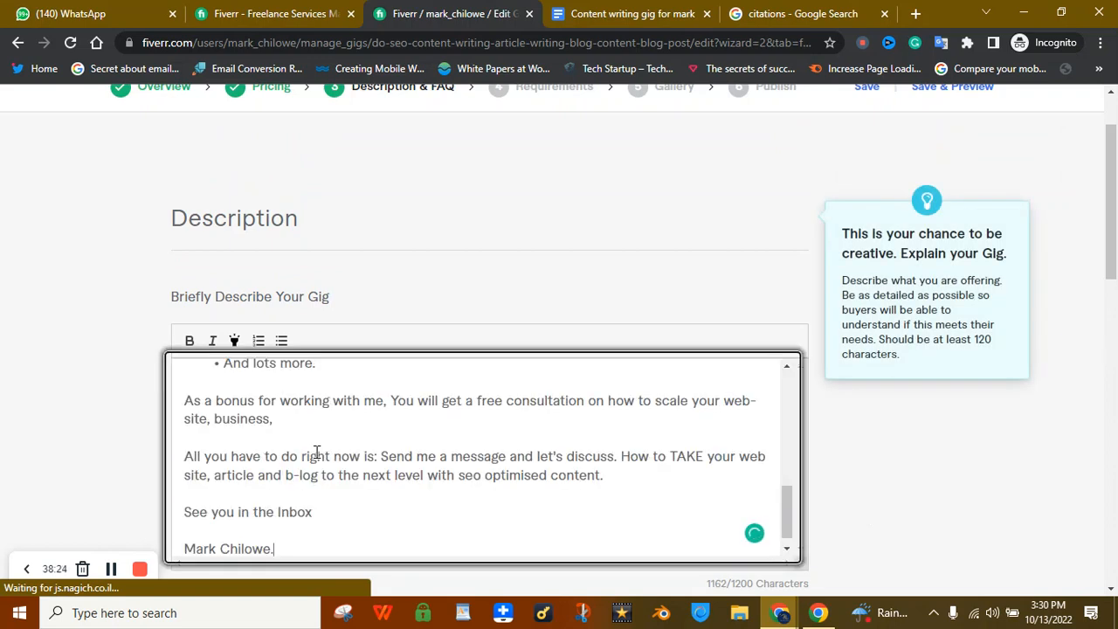
left_click_drag(1117, 289, 1114, 568)
left_click(725, 475)
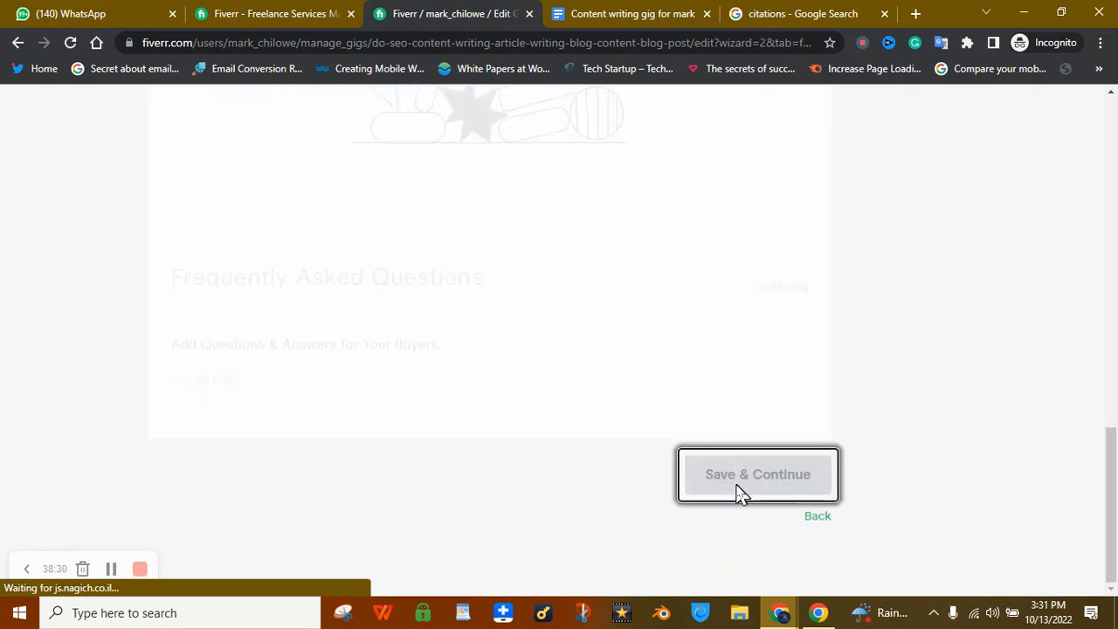
left_click_drag(1116, 360, 1116, 349)
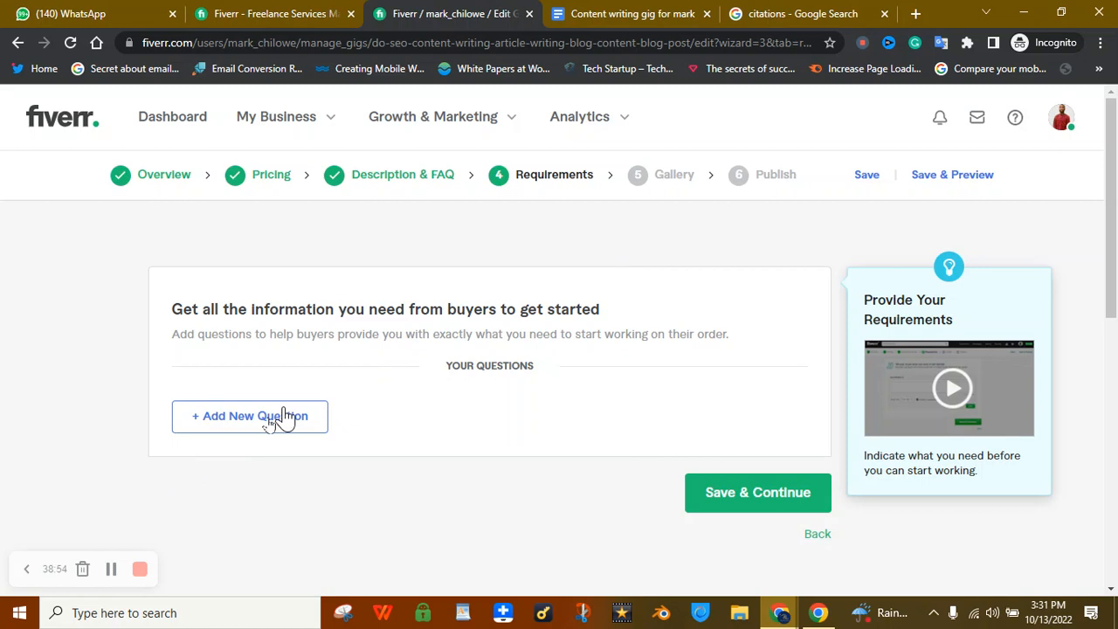
- Start a new required buyer question reading "Reach out to me so we can discuss"
left_click(243, 417)
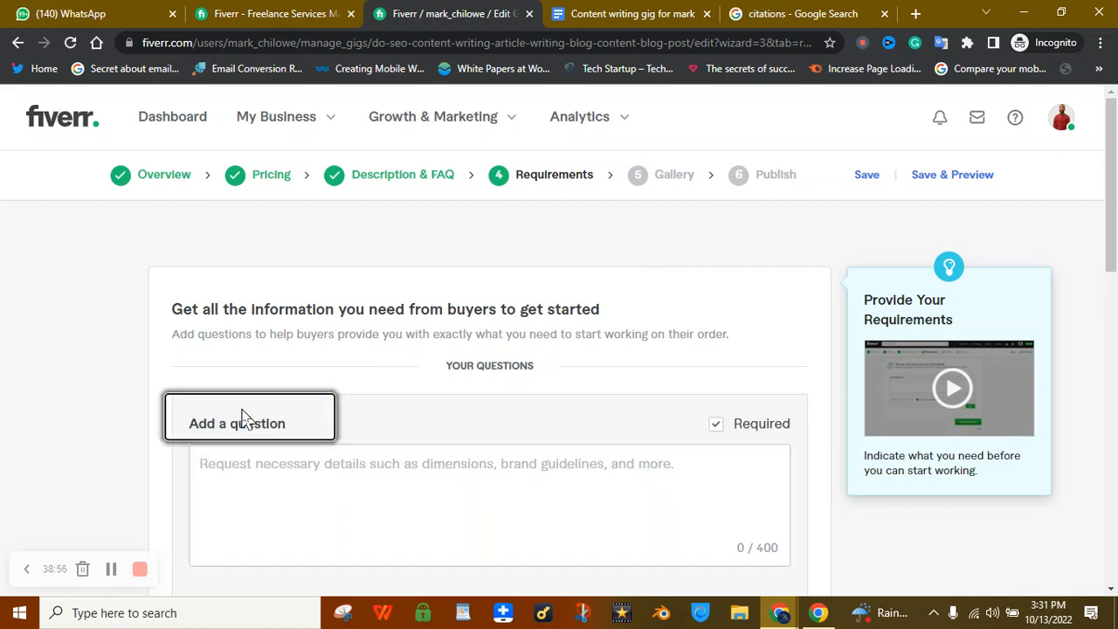
left_click(275, 481)
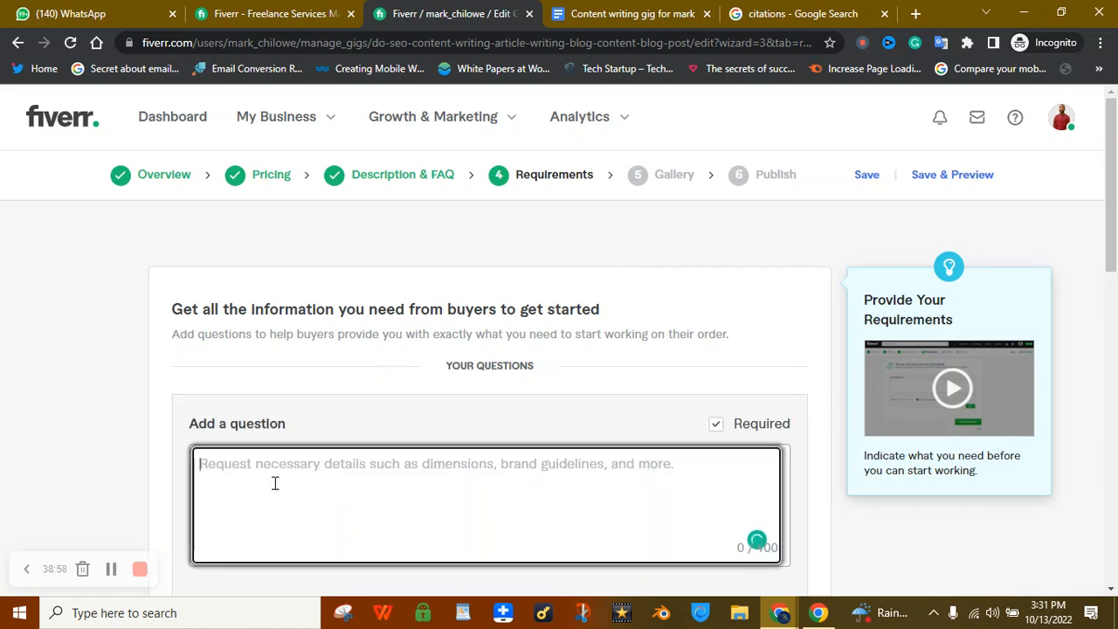
type("Reach ou")
type(" to")
key("BackSpace")
key("BackSpace")
key("BackSpace")
key("BackSpace")
type("t")
key("BackSpace")
key("BackSpace")
type("ut to e")
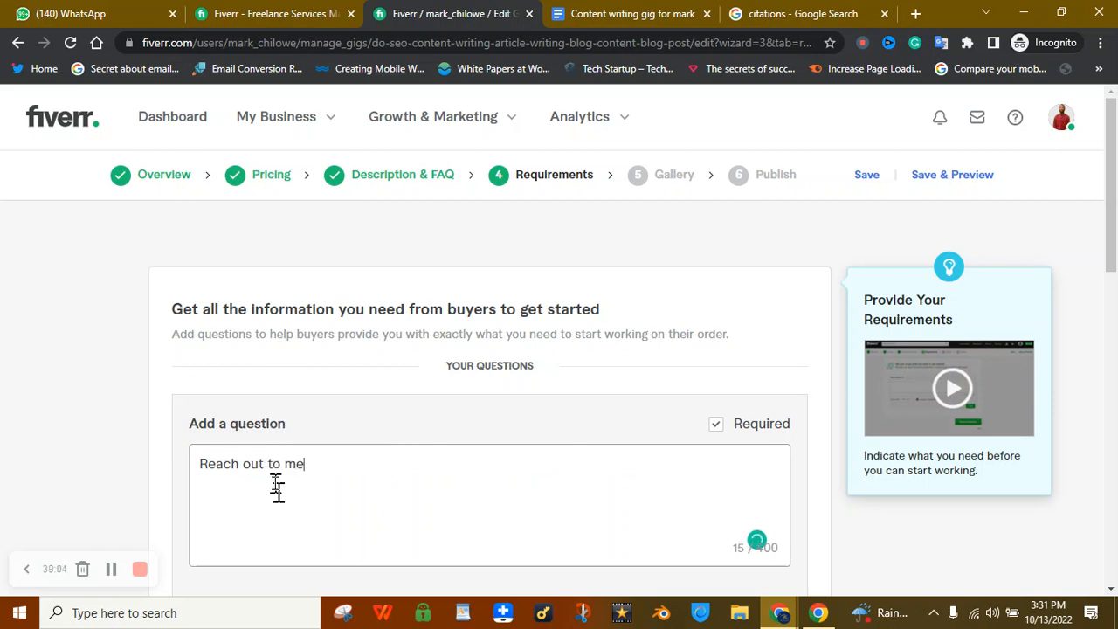
type(" so we can dis")
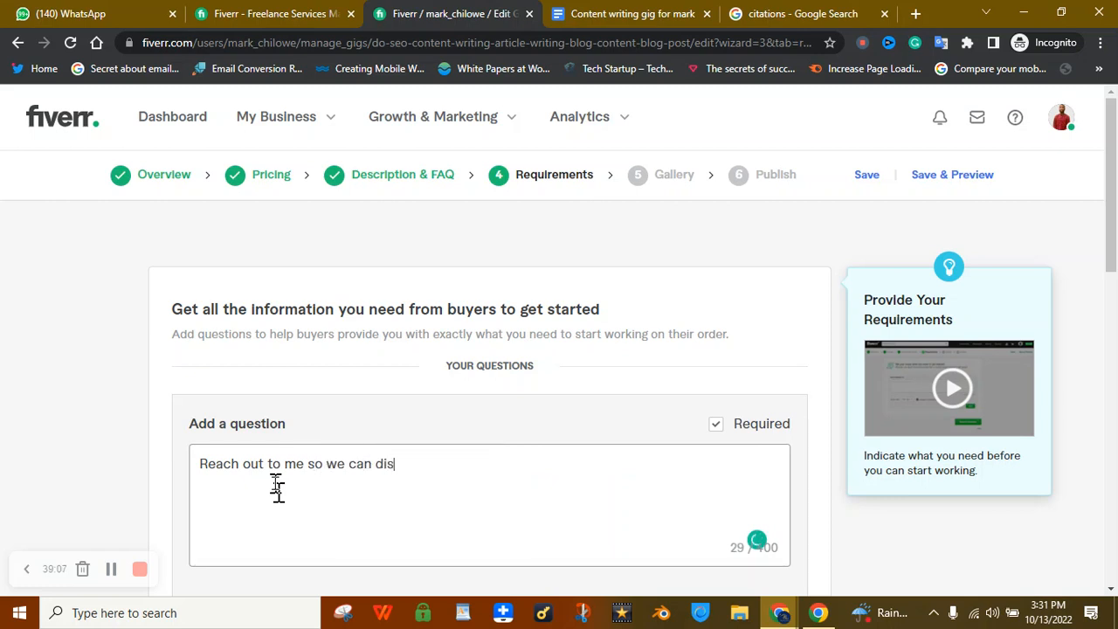
type("cuss")
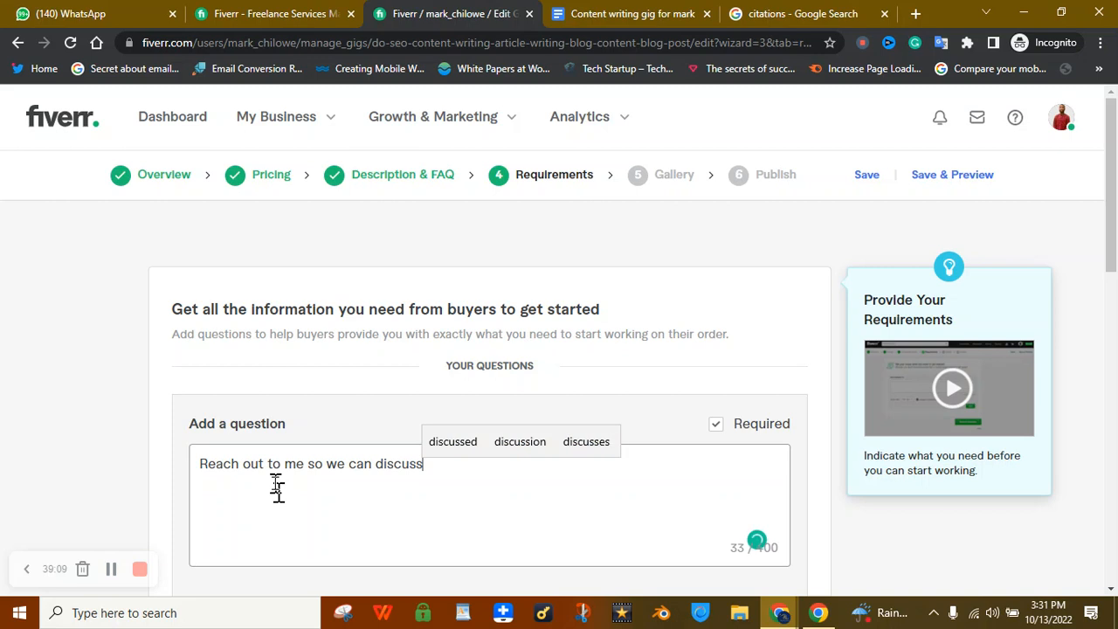
left_click(111, 569)
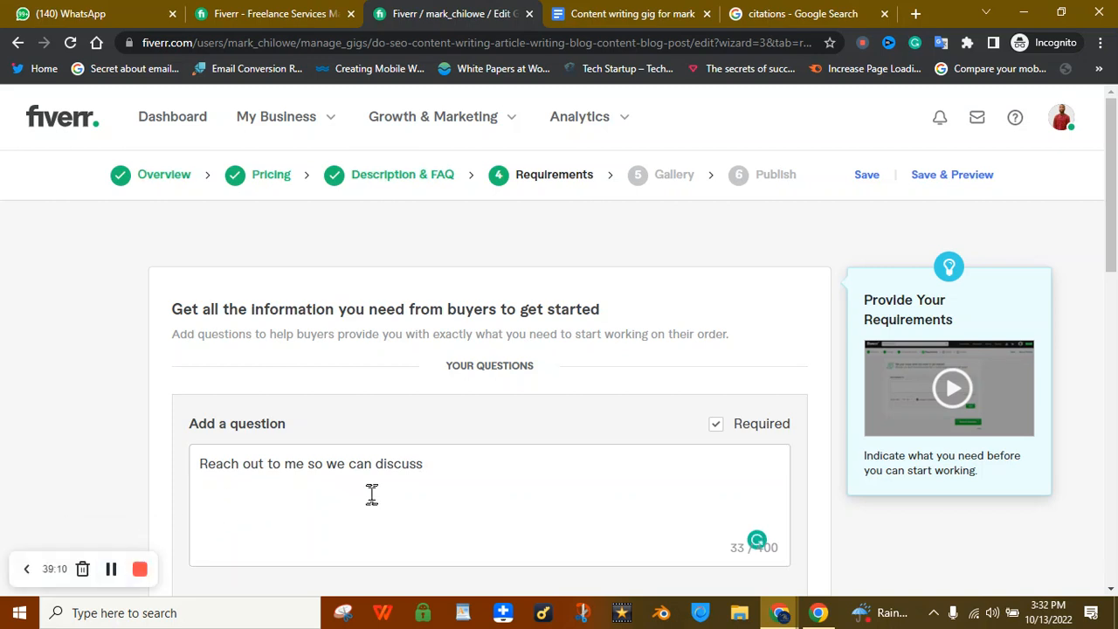
- Add the buyer question as free text, and save the requirements to continue to the Gallery stage
left_click_drag(1113, 223, 1113, 310)
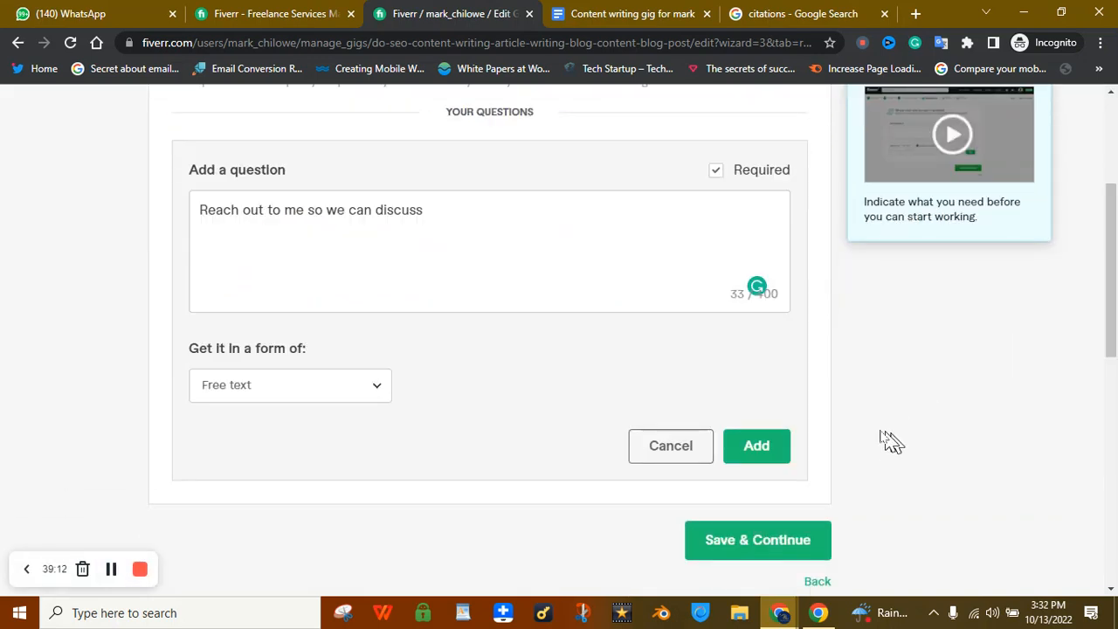
left_click(769, 447)
left_click(730, 328)
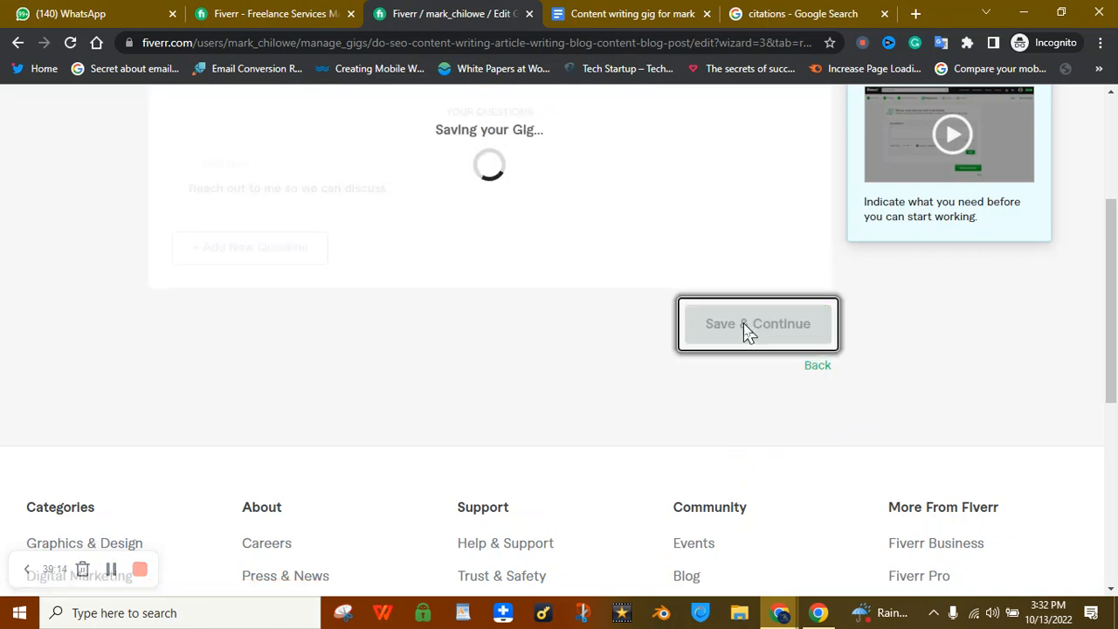
left_click_drag(1113, 314, 1114, 216)
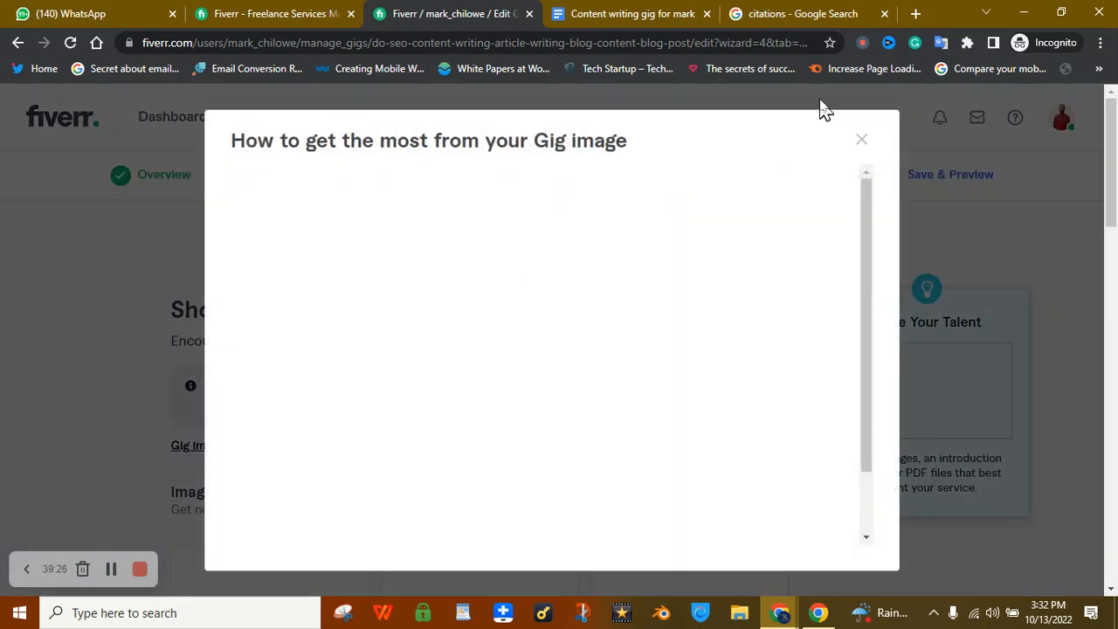
- Dismiss the Gig image tips and review the image, video and document upload sections of the gallery
left_click(863, 145)
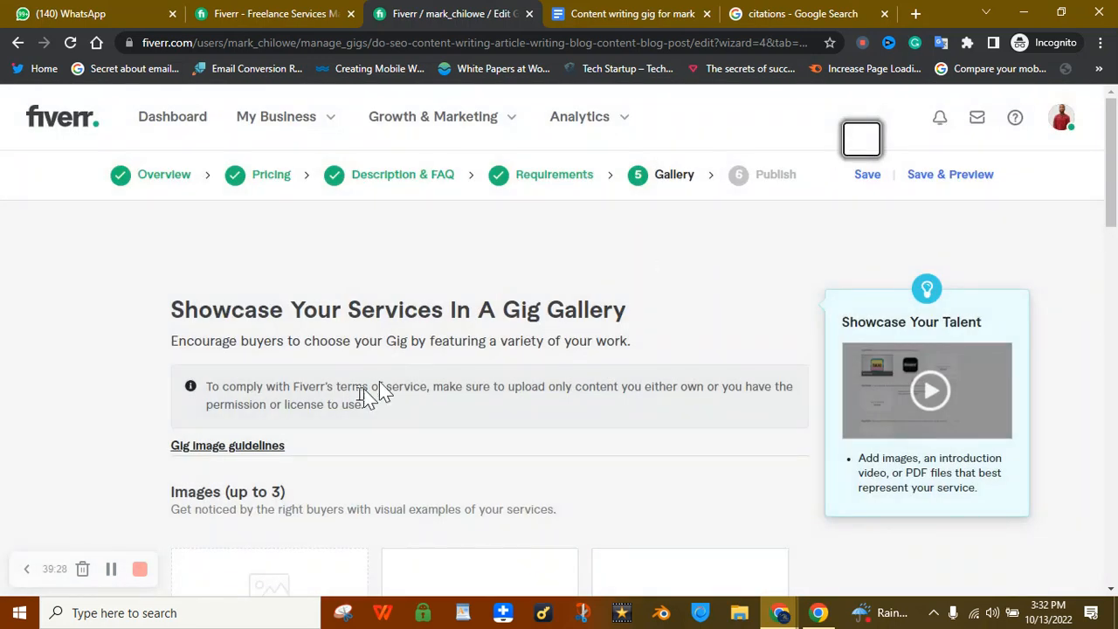
left_click(1114, 291)
scroll(379, 241, "down", 4)
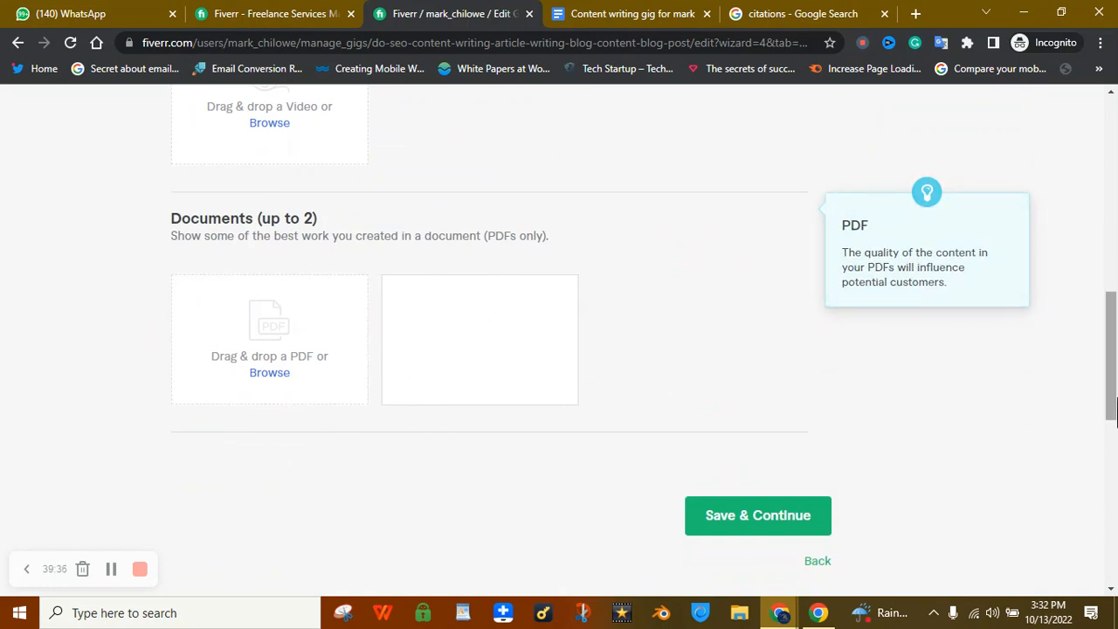
left_click_drag(1113, 415, 1117, 297)
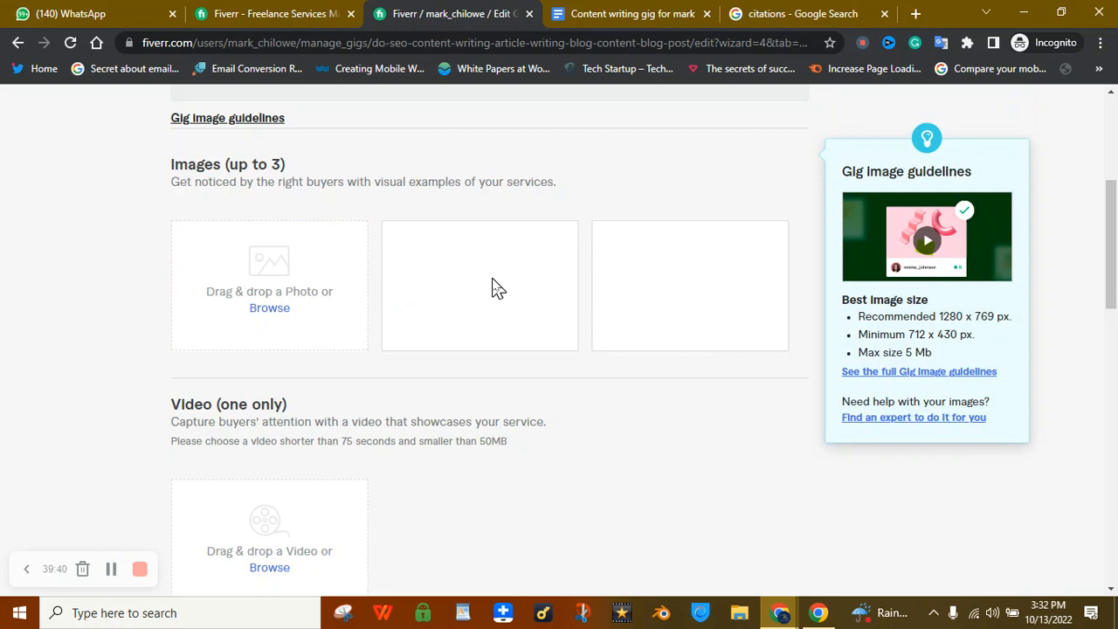
left_click_drag(1116, 220, 1116, 328)
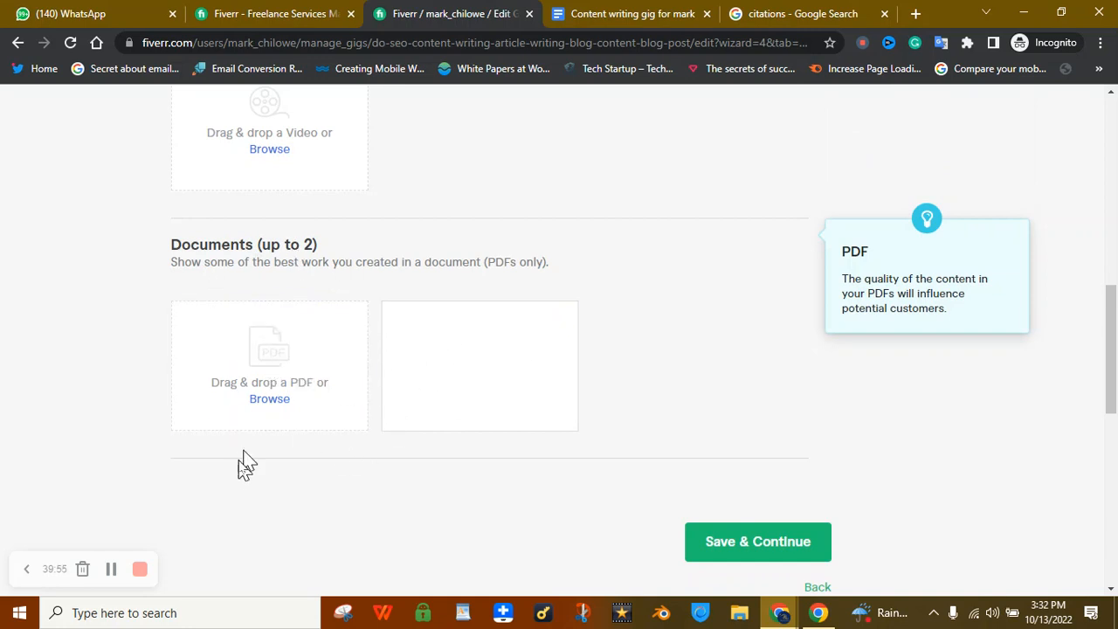
left_click(111, 569)
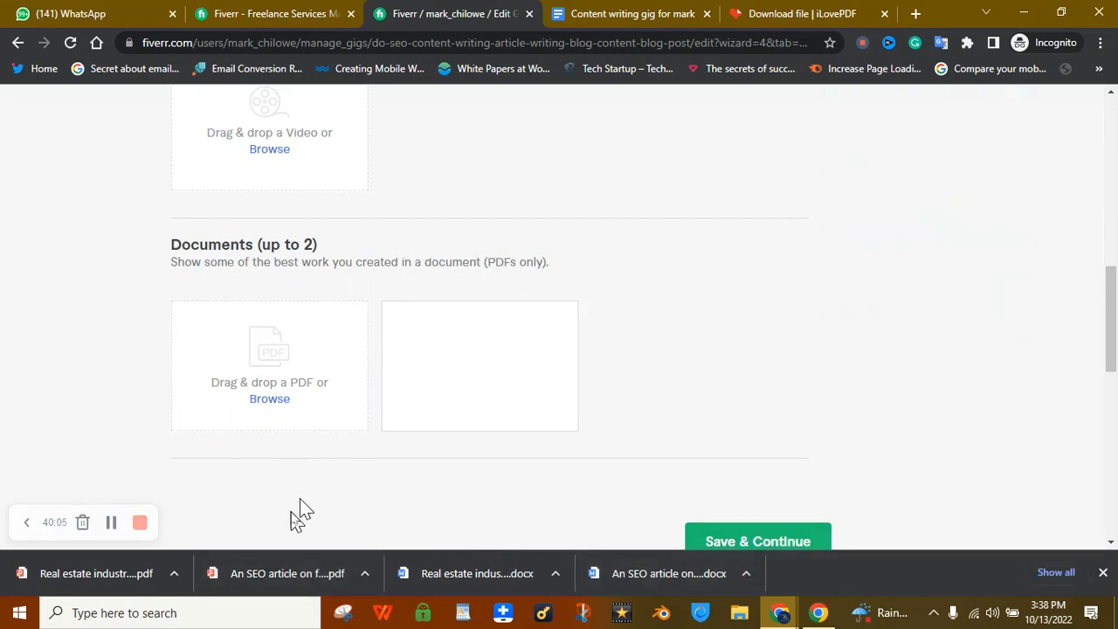
- Upload the downloaded SEO article PDF to the first document slot and the real estate industry PDF to the second
left_click_drag(249, 569, 250, 377)
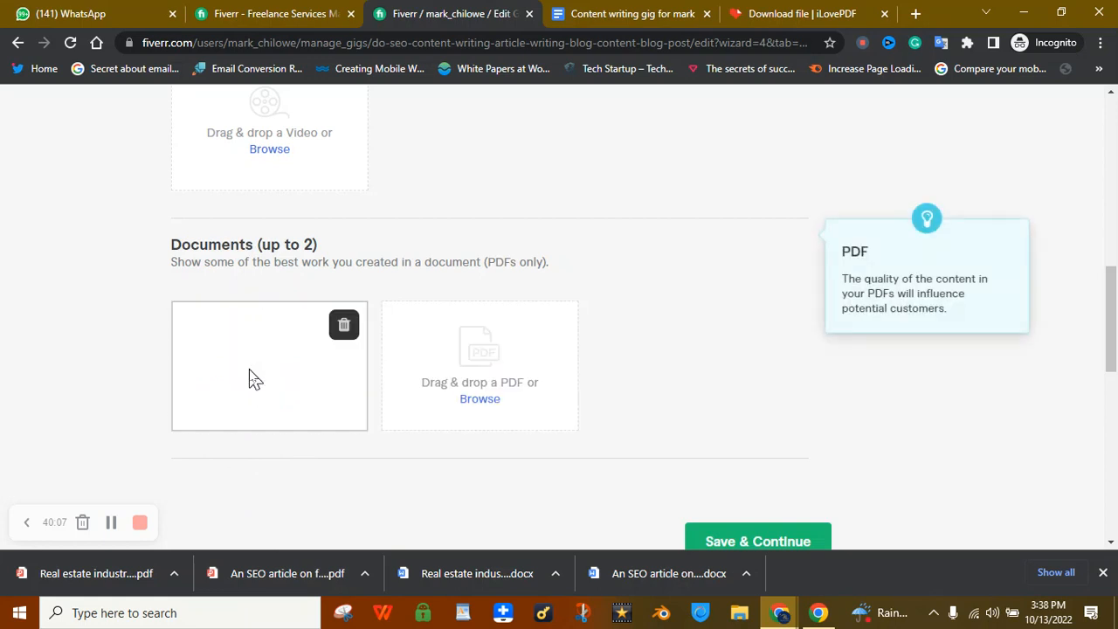
left_click_drag(55, 579, 509, 365)
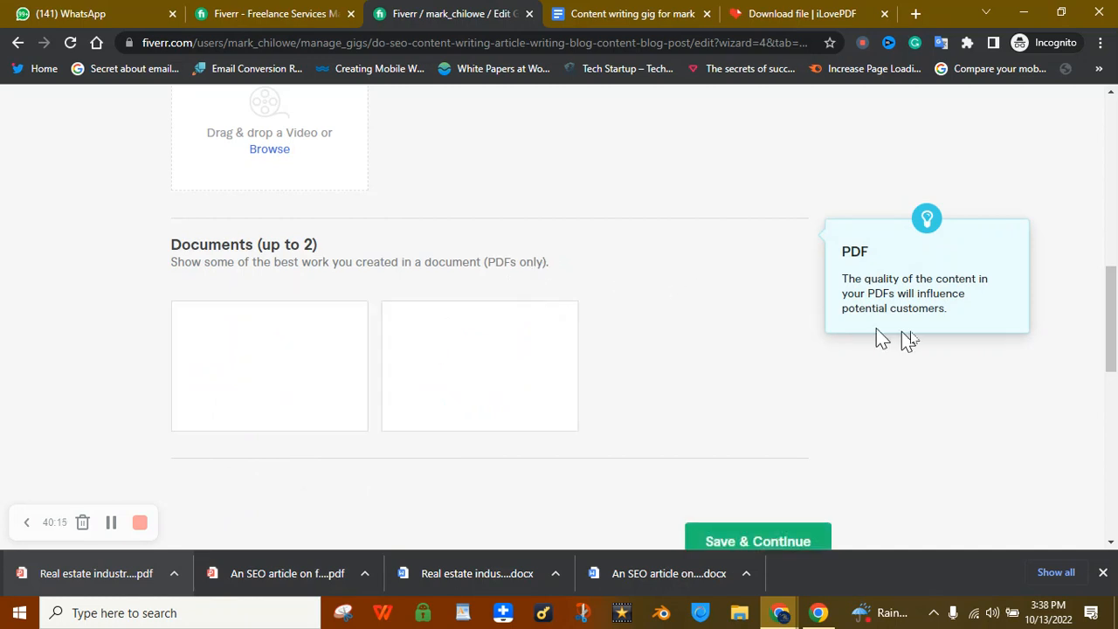
scroll(494, 257, "up", 3)
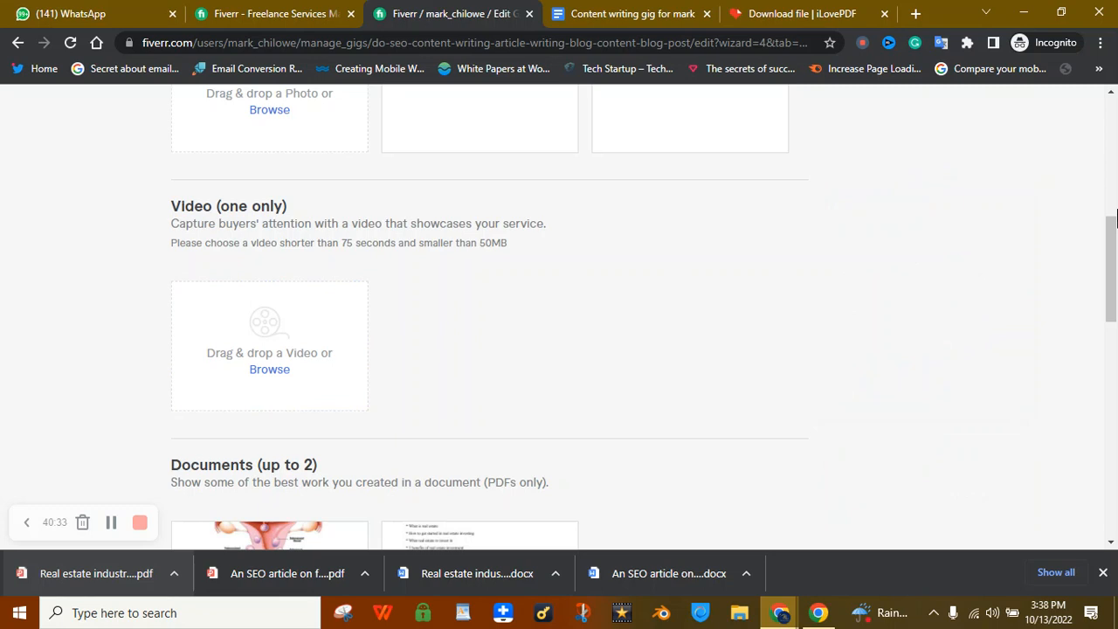
scroll(786, 306, "up", 4)
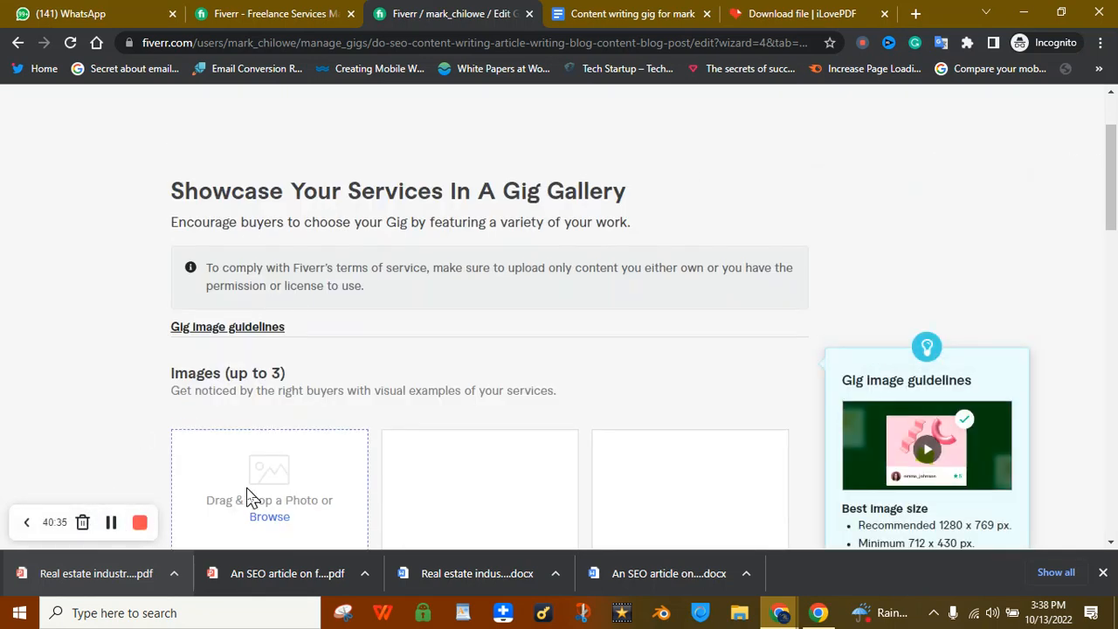
left_click_drag(1116, 159, 1116, 271)
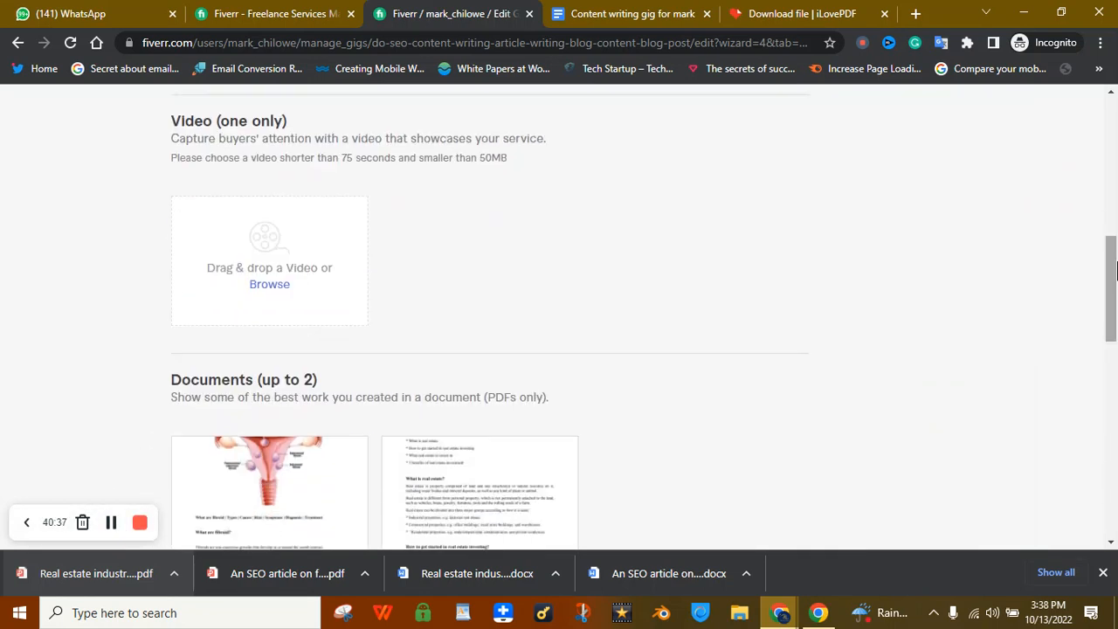
- Look over the gallery page again, from the uploaded documents back to the empty image slots and the image size guidelines
scroll(362, 474, "down", 1)
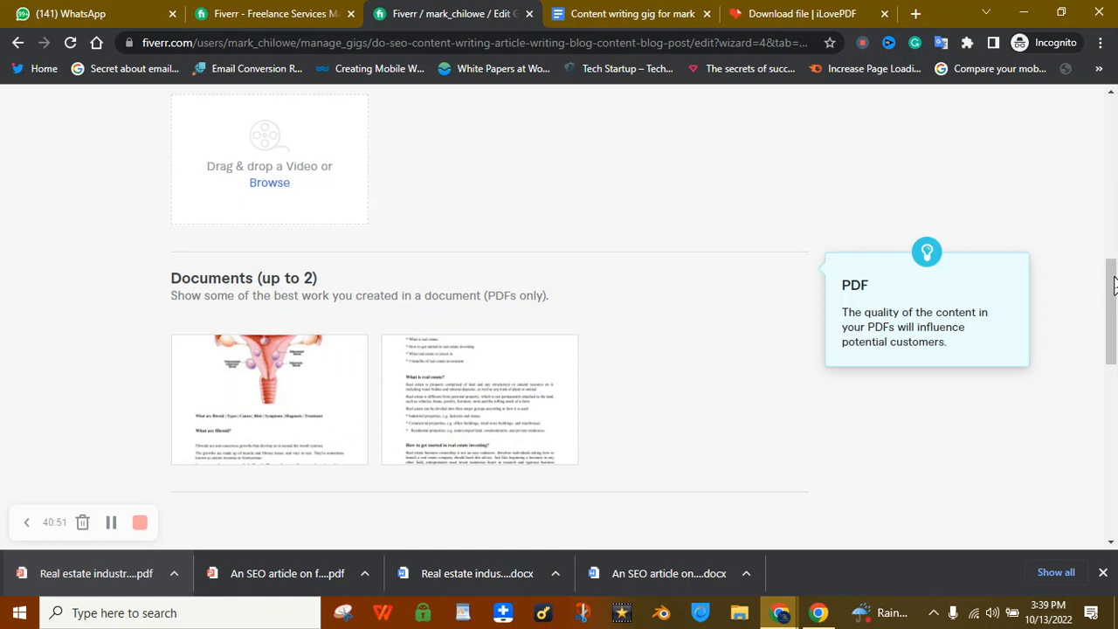
scroll(1113, 284, "up", 4)
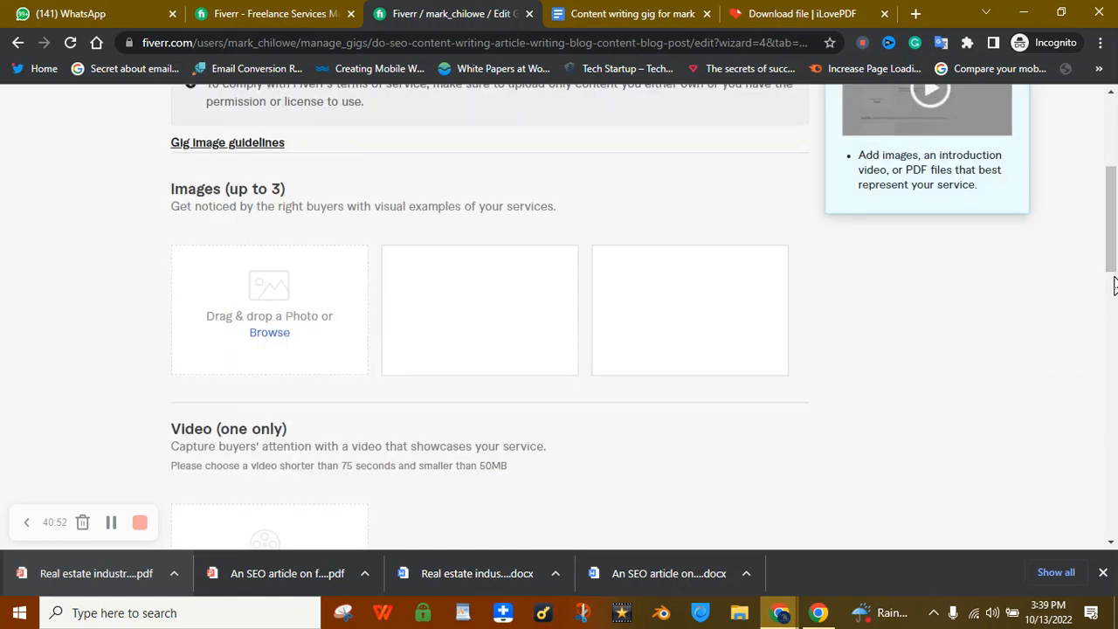
left_click_drag(1114, 284, 1108, 222)
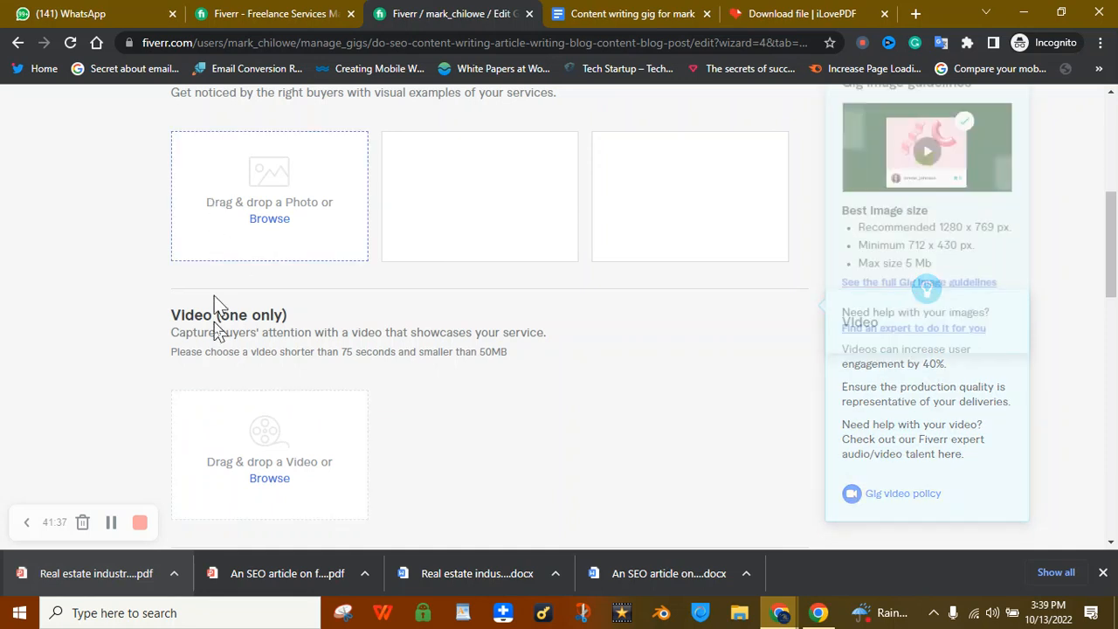
left_click(1117, 190)
left_click_drag(1115, 169, 1116, 221)
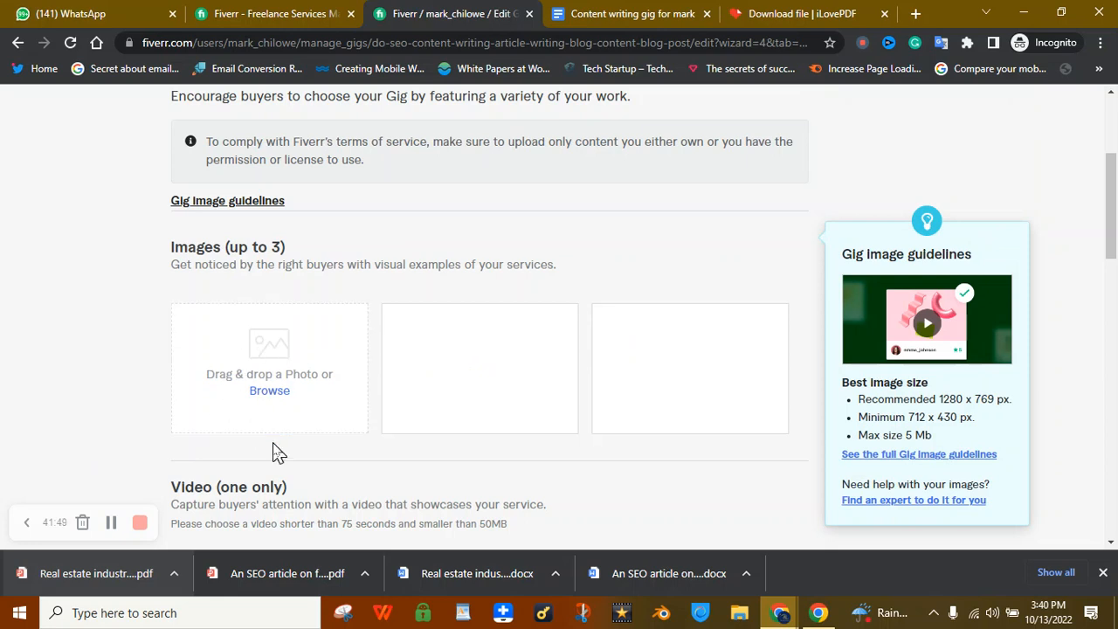
left_click_drag(1112, 251, 1114, 162)
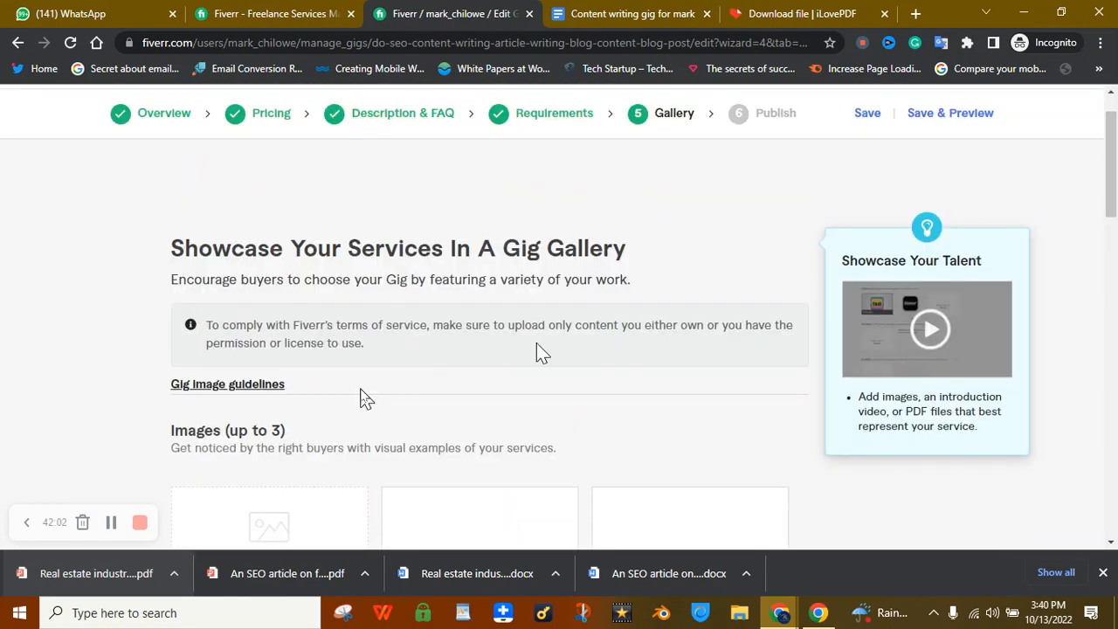
- Load canva.com in place of the iLovePDF page and move it beside the Fiverr gig editor
left_click(776, 14)
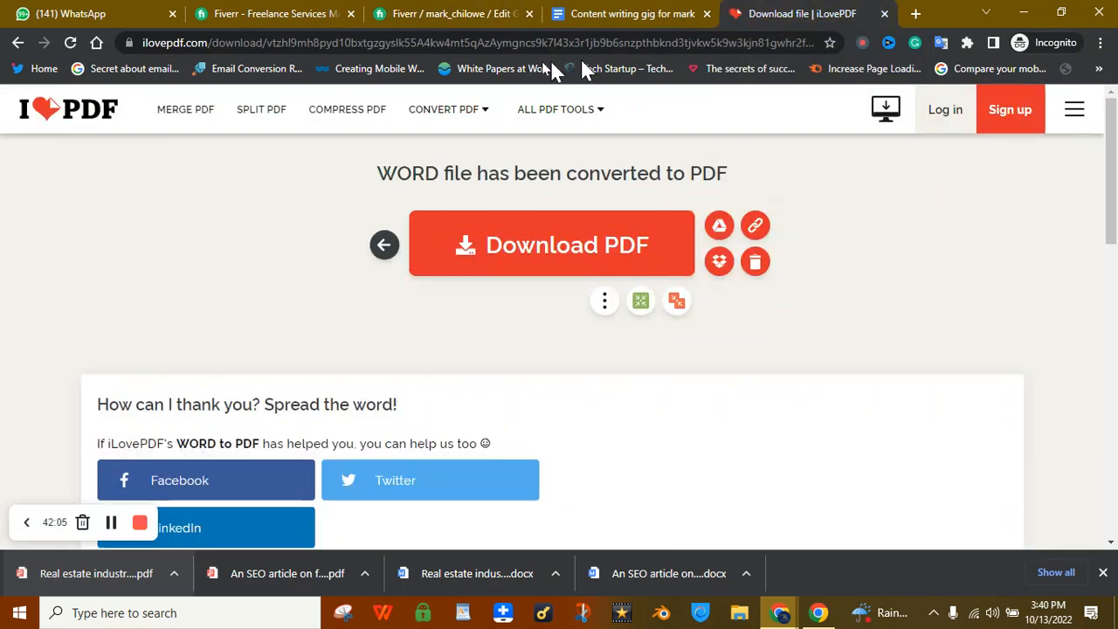
left_click(499, 44)
type("canva.com")
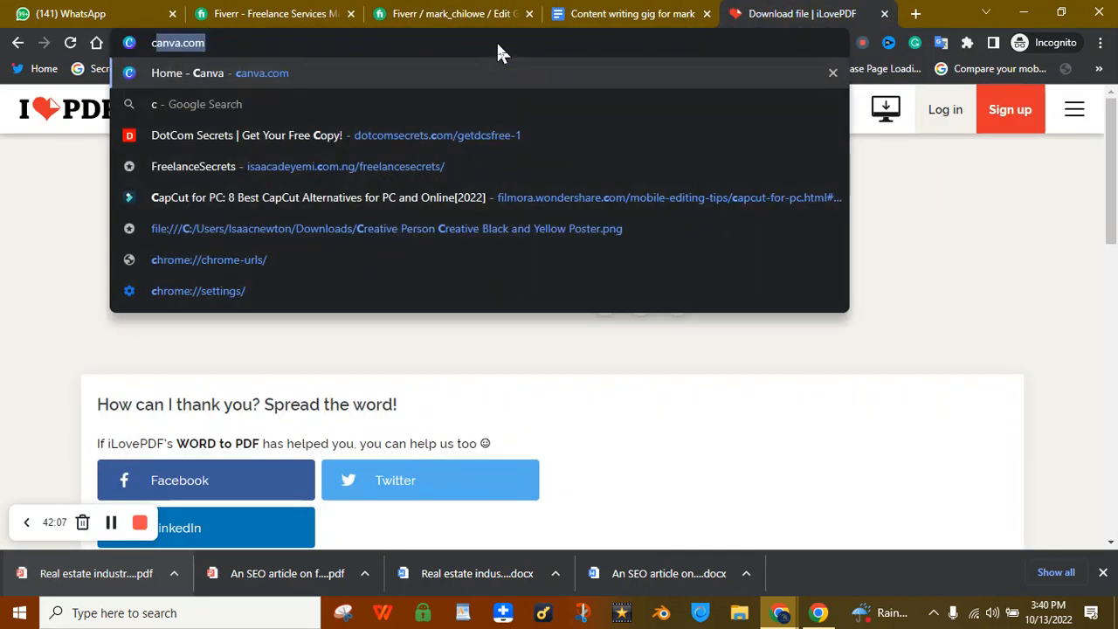
key("Return")
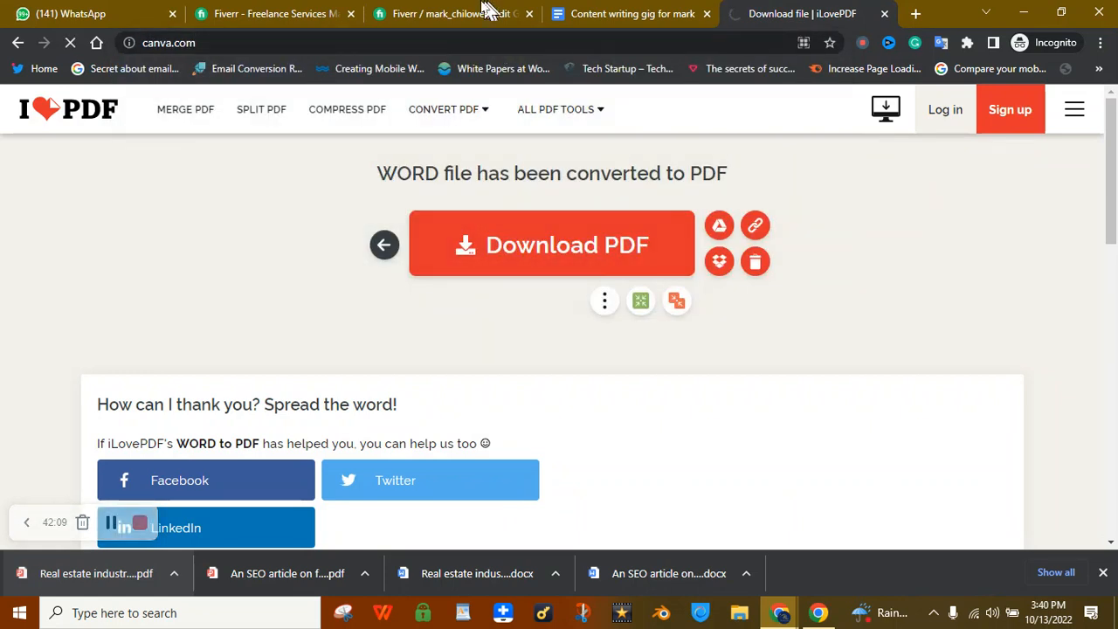
left_click(472, 14)
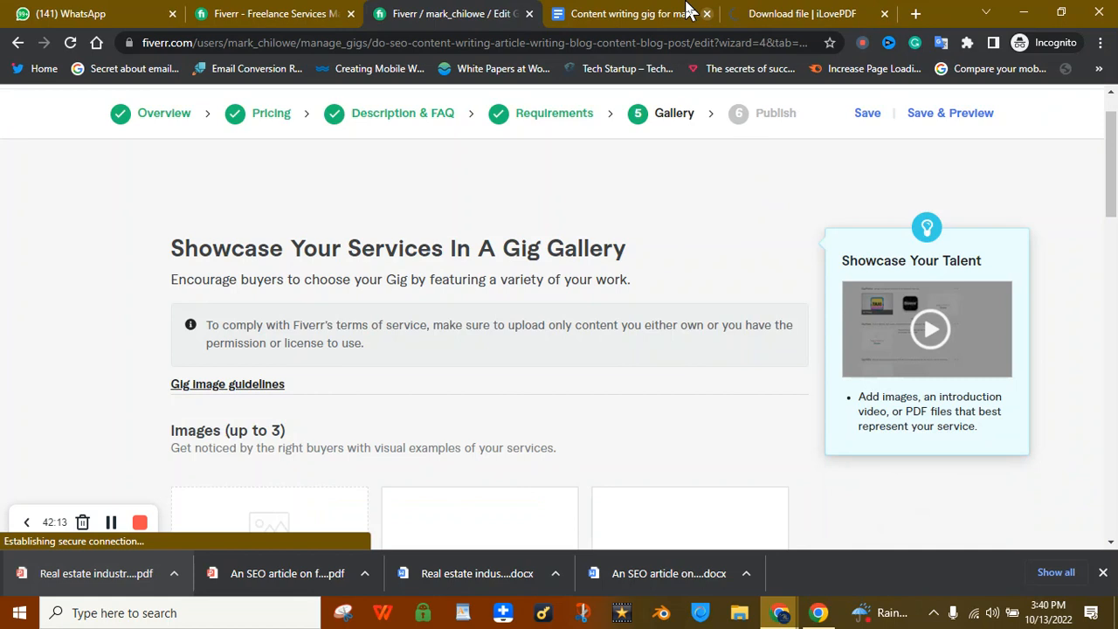
left_click_drag(1111, 127, 1111, 96)
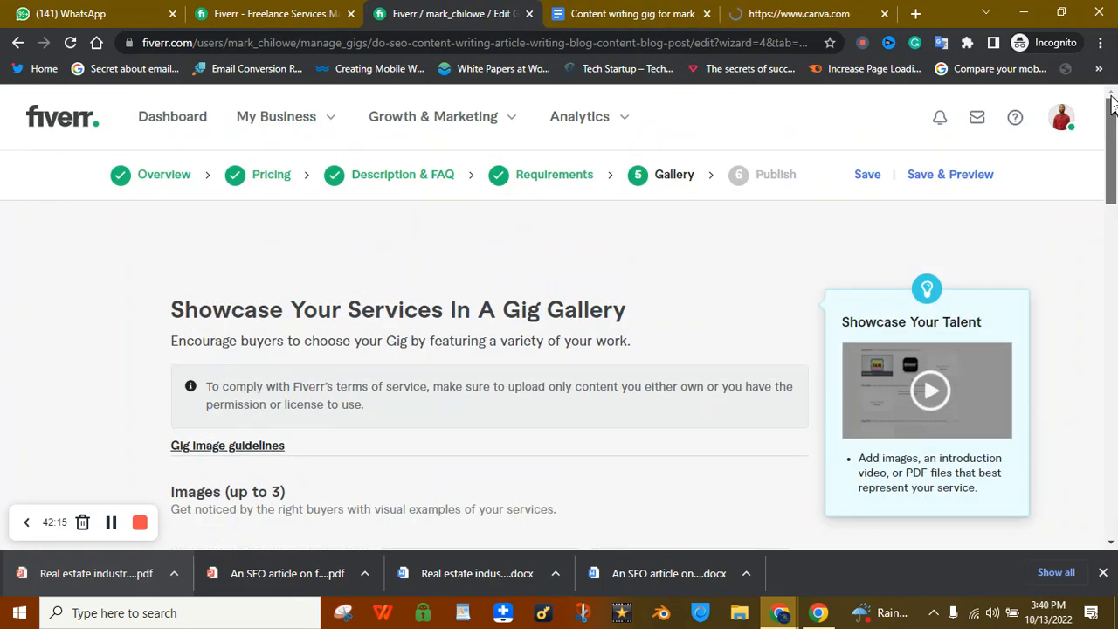
left_click_drag(766, 10, 614, 12)
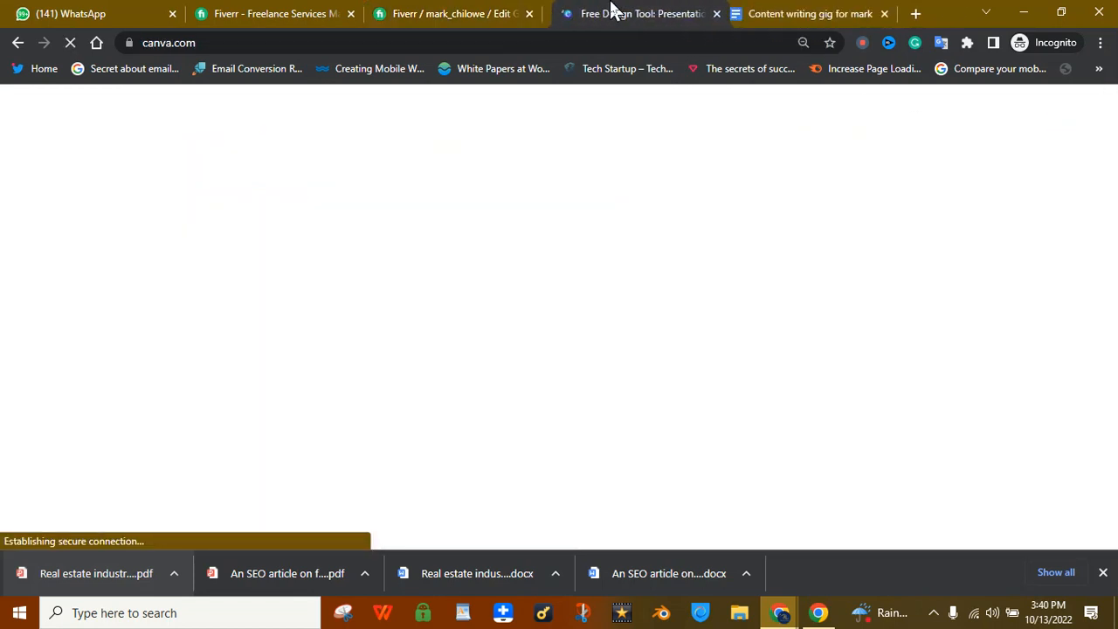
left_click(439, 10)
left_click(690, 9)
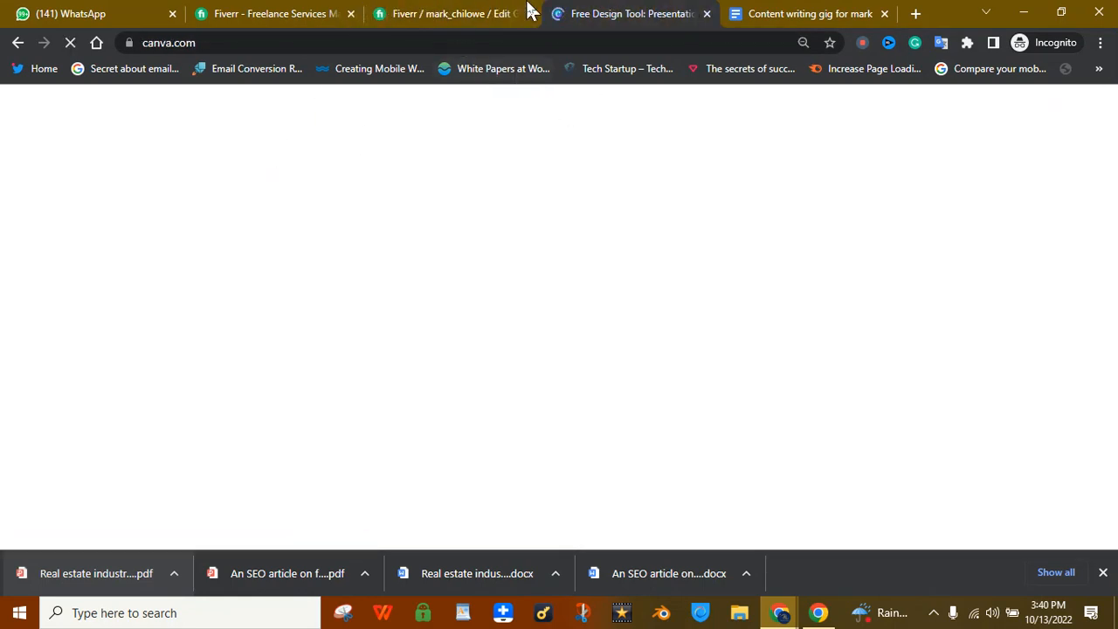
left_click(381, 10)
left_click(657, 11)
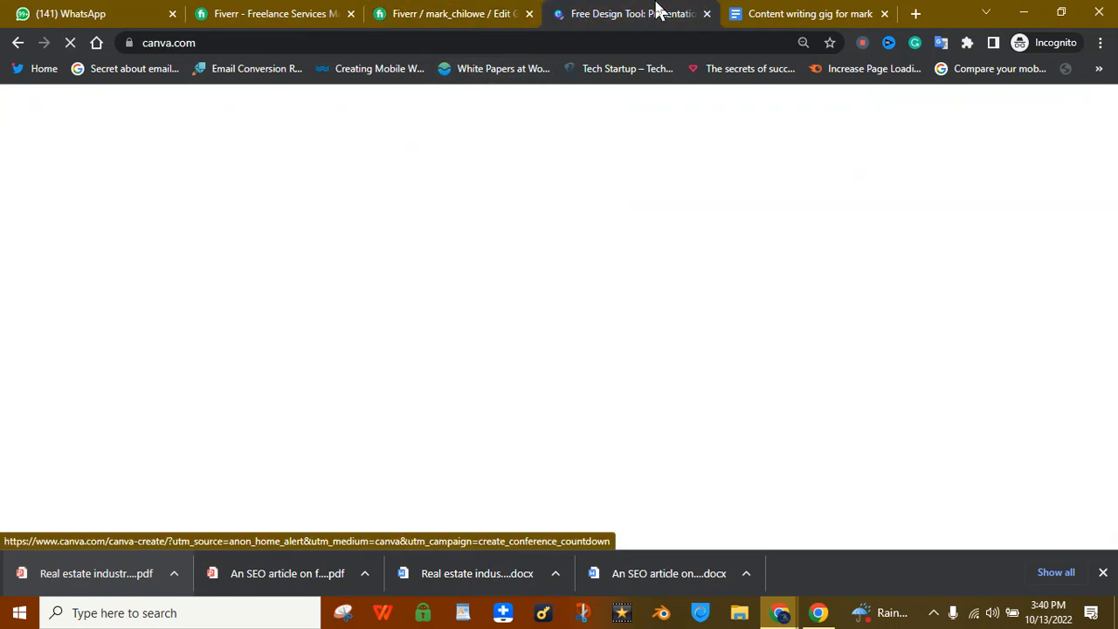
left_click(455, 10)
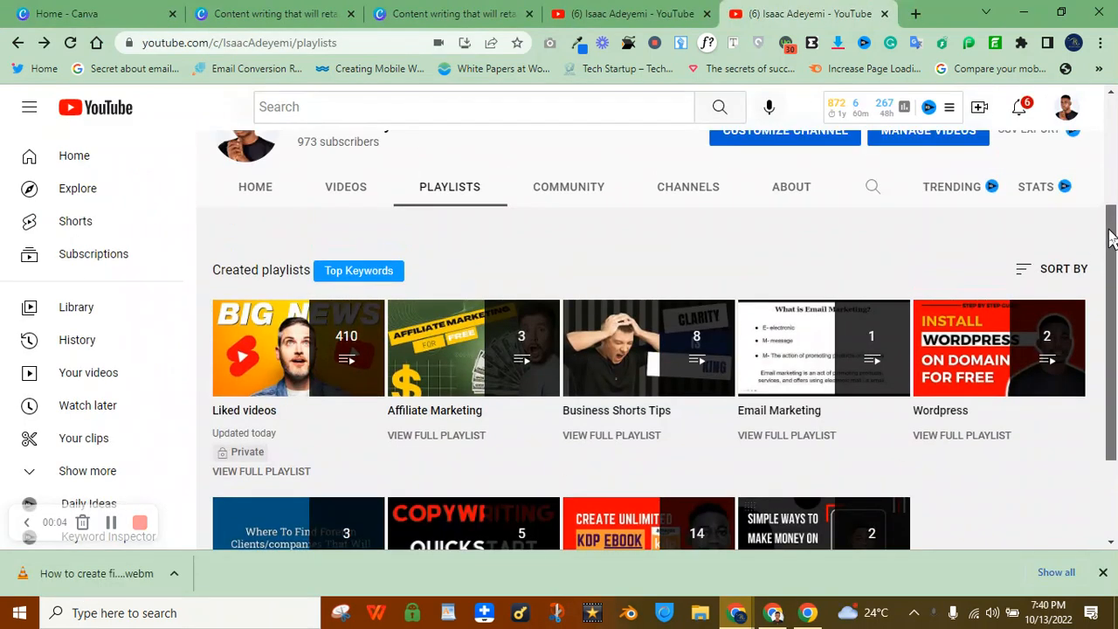
- Switch from the YouTube channel to the content writing thumbnail design in Canva and deselect the tagline on page 2
left_click_drag(1109, 231, 1109, 203)
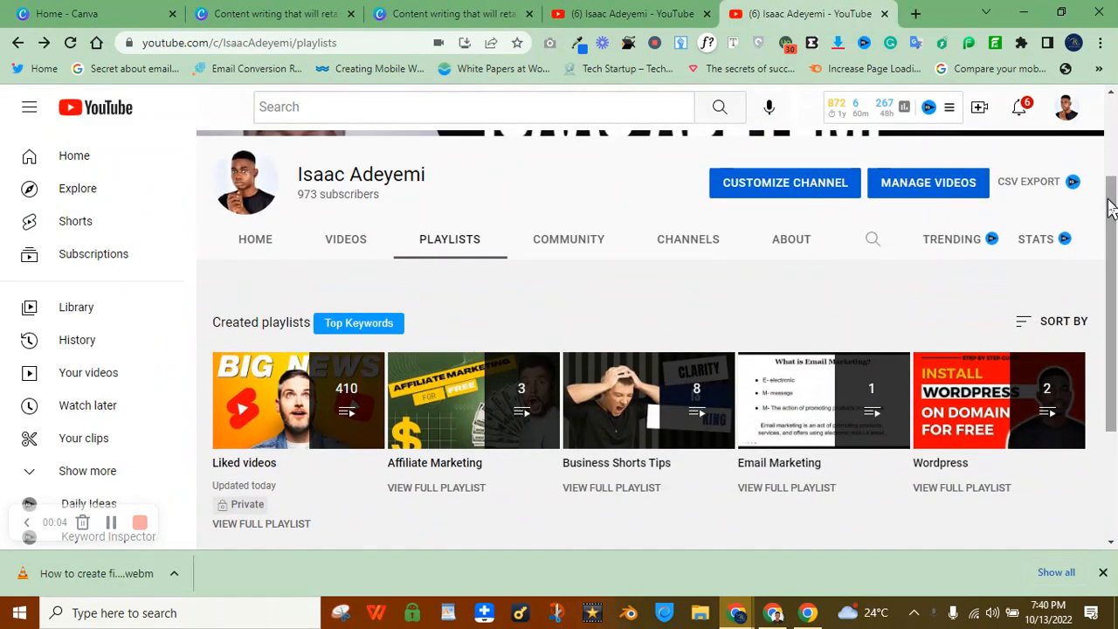
left_click(354, 5)
left_click(439, 4)
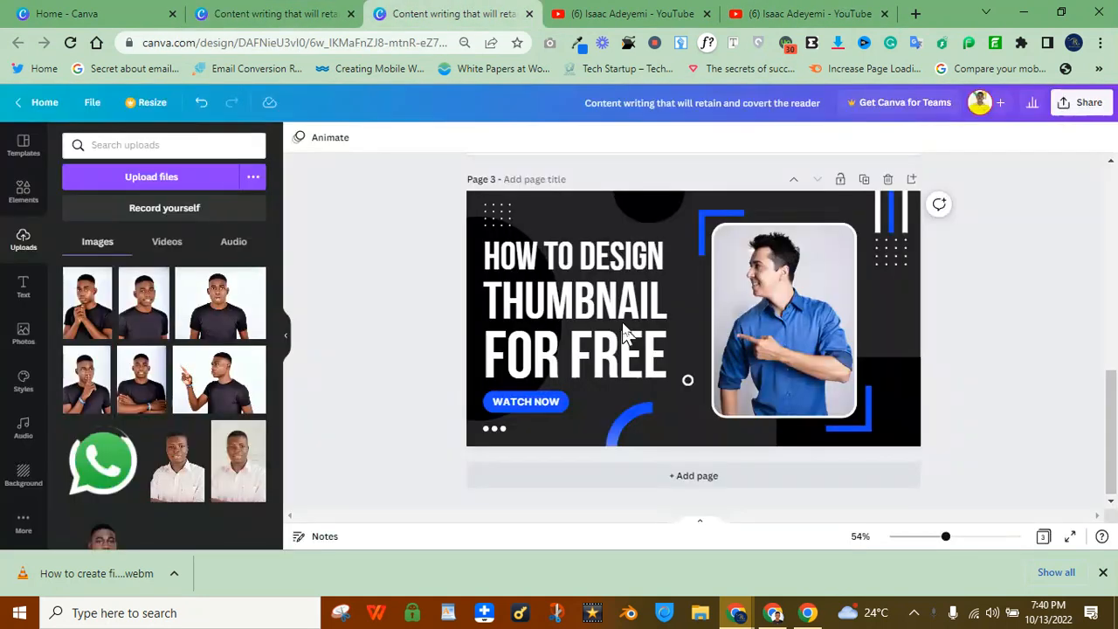
left_click(299, 9)
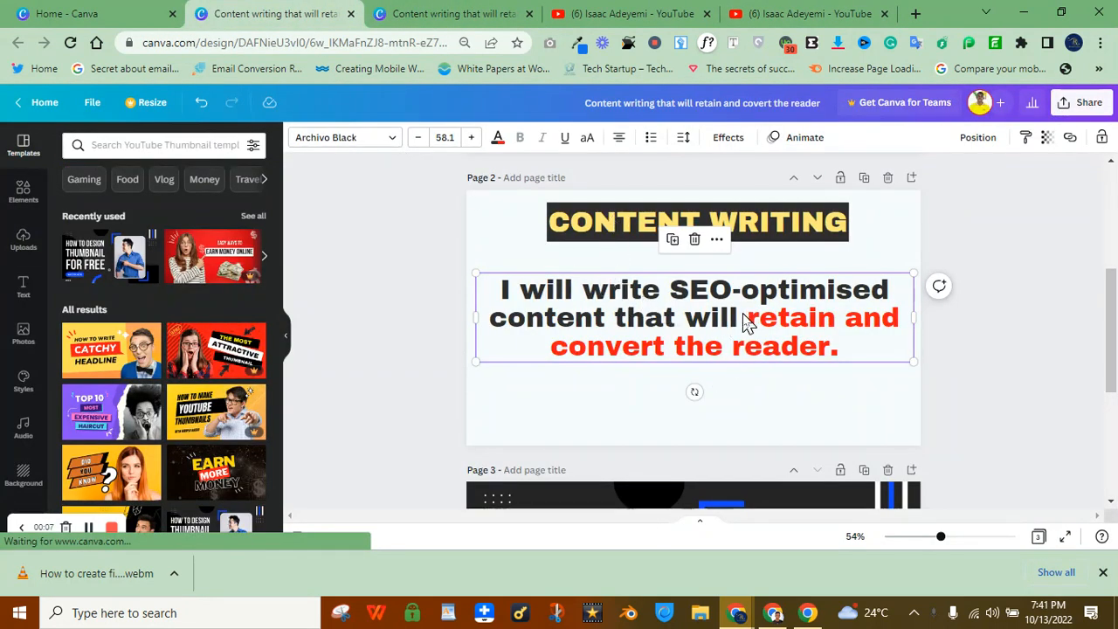
left_click(1022, 232)
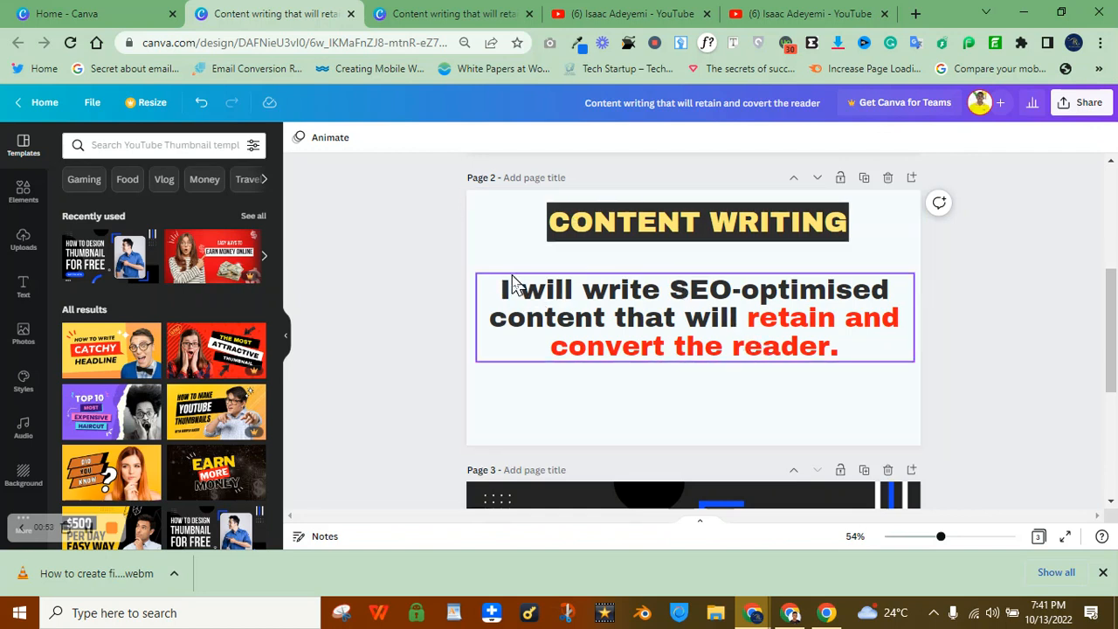
- Examine the YouTube channel's created playlists, down to the Canva Tutorials playlist
left_click(596, 10)
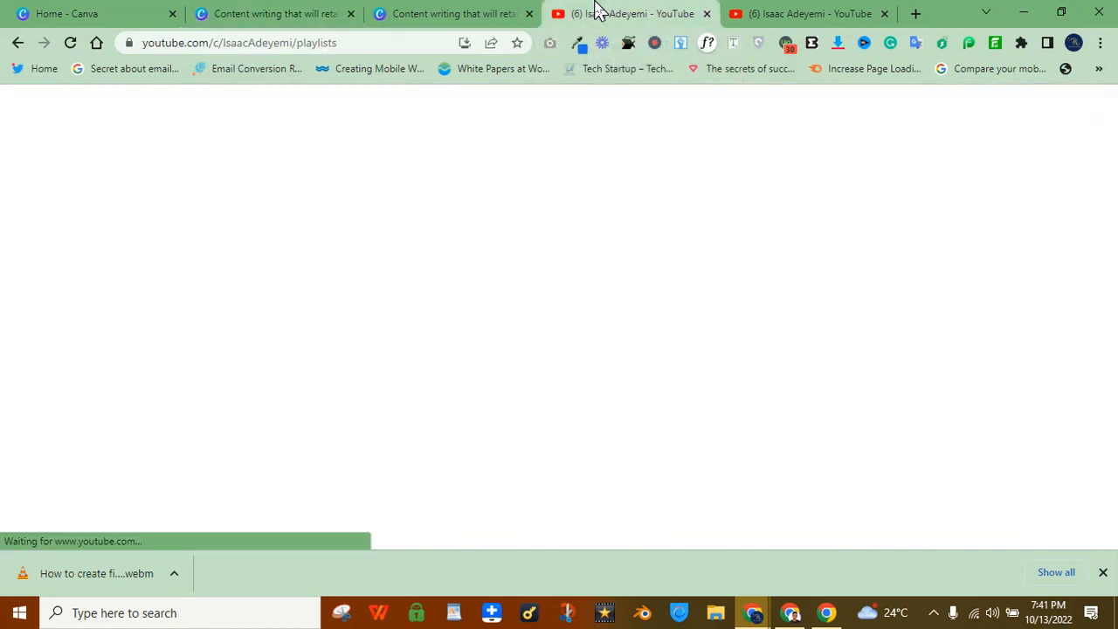
scroll(1099, 474, "down", 3)
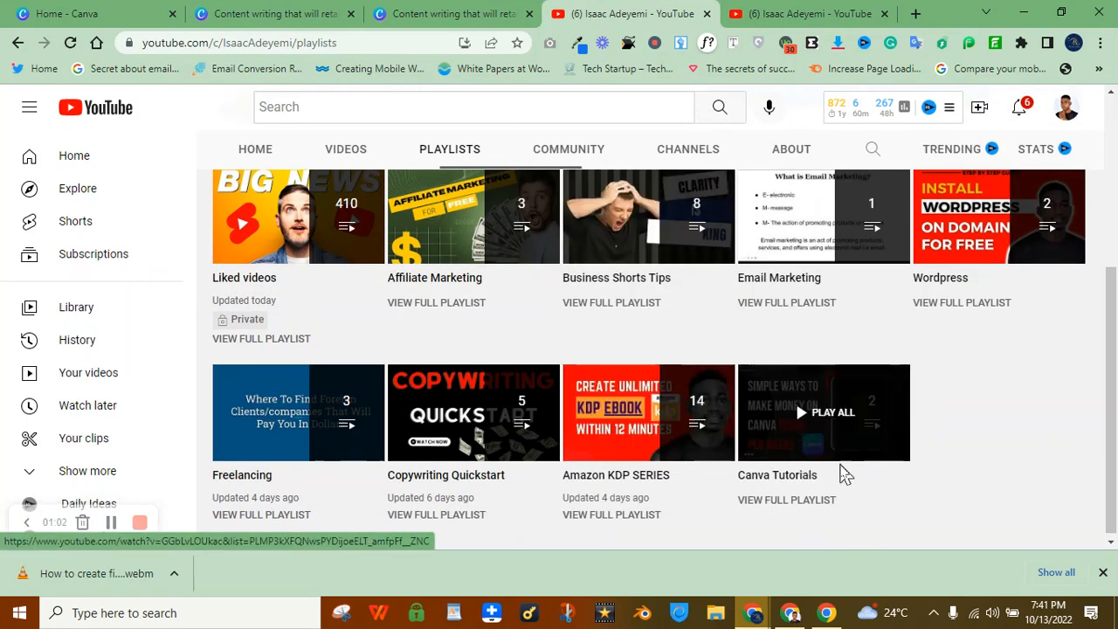
left_click(411, 12)
left_click(641, 10)
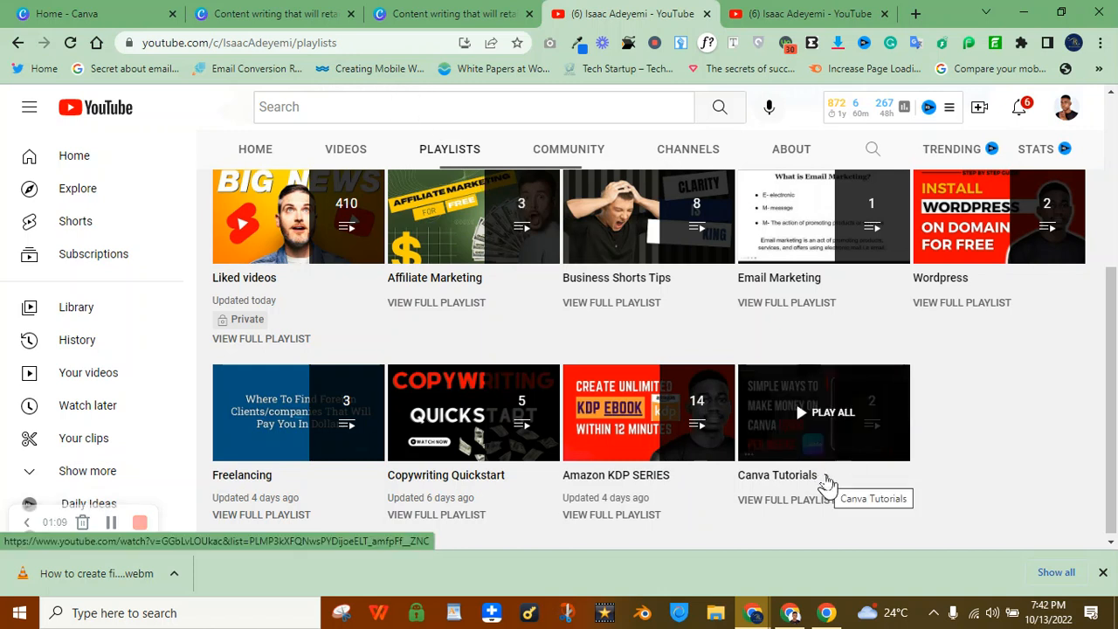
left_click_drag(1112, 397, 1109, 153)
scroll(1083, 219, "down", 3)
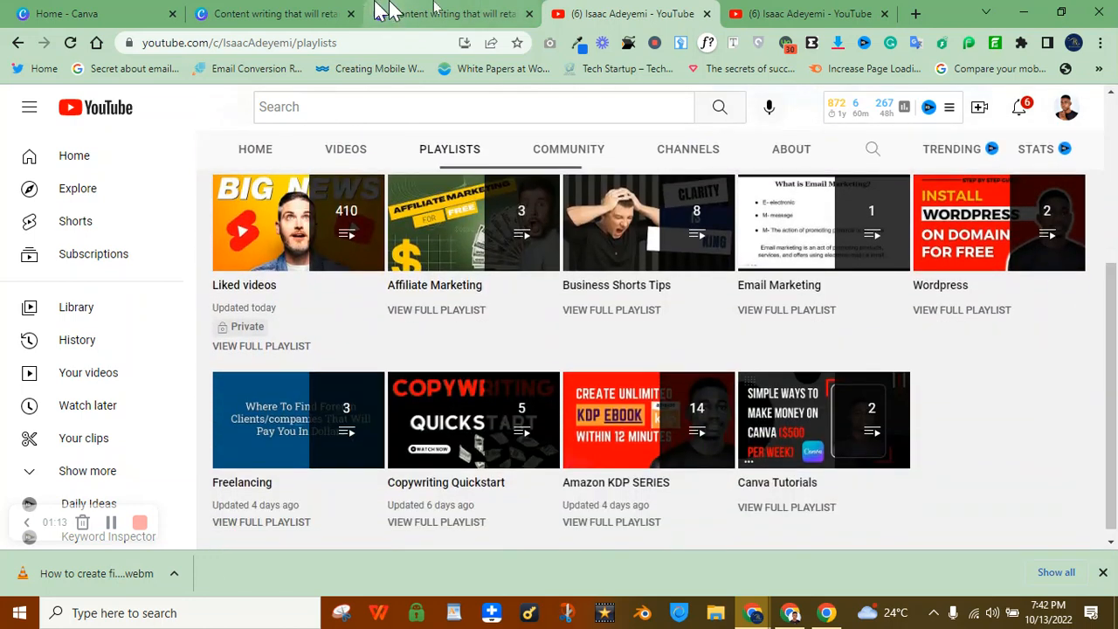
- Return to the content writing design in Canva and append ". Blog post, article writing" to its title
left_click(489, 13)
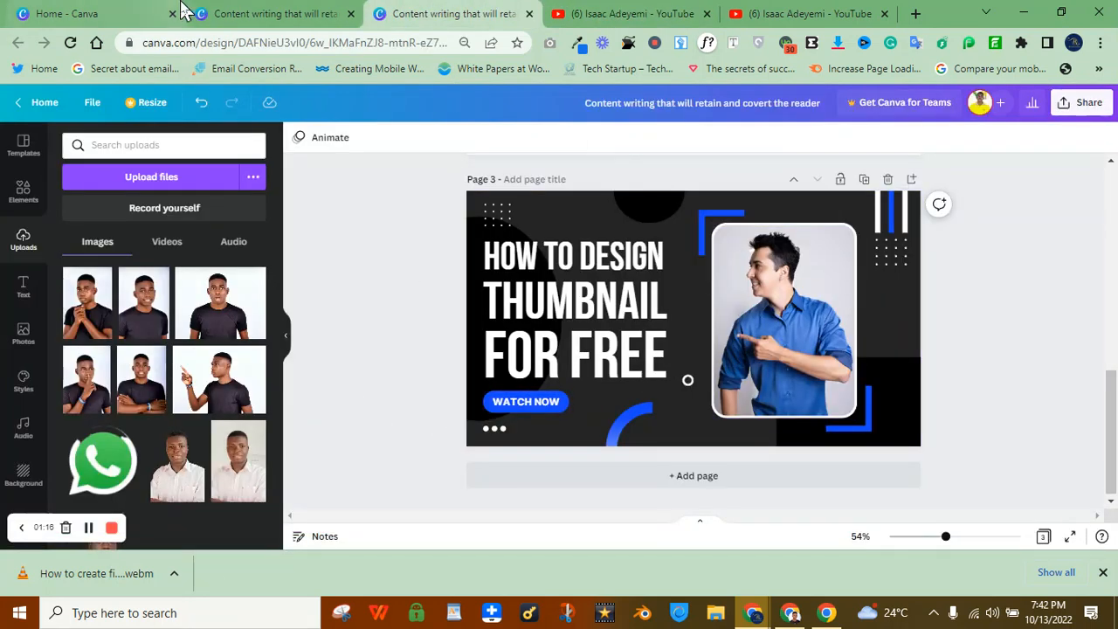
left_click(295, 11)
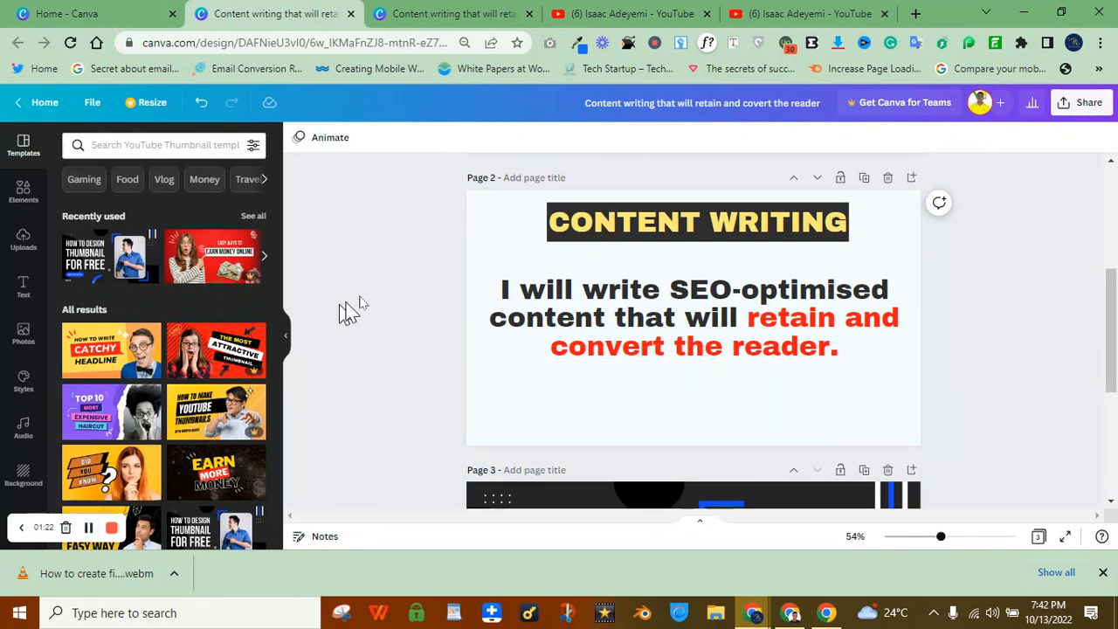
left_click(732, 98)
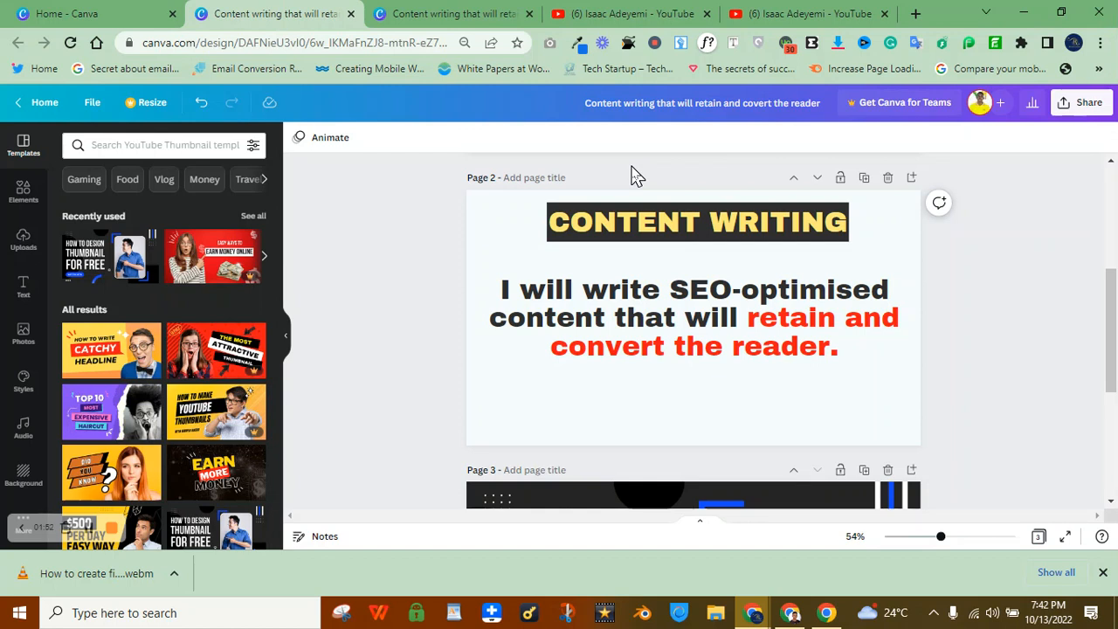
left_click(680, 103)
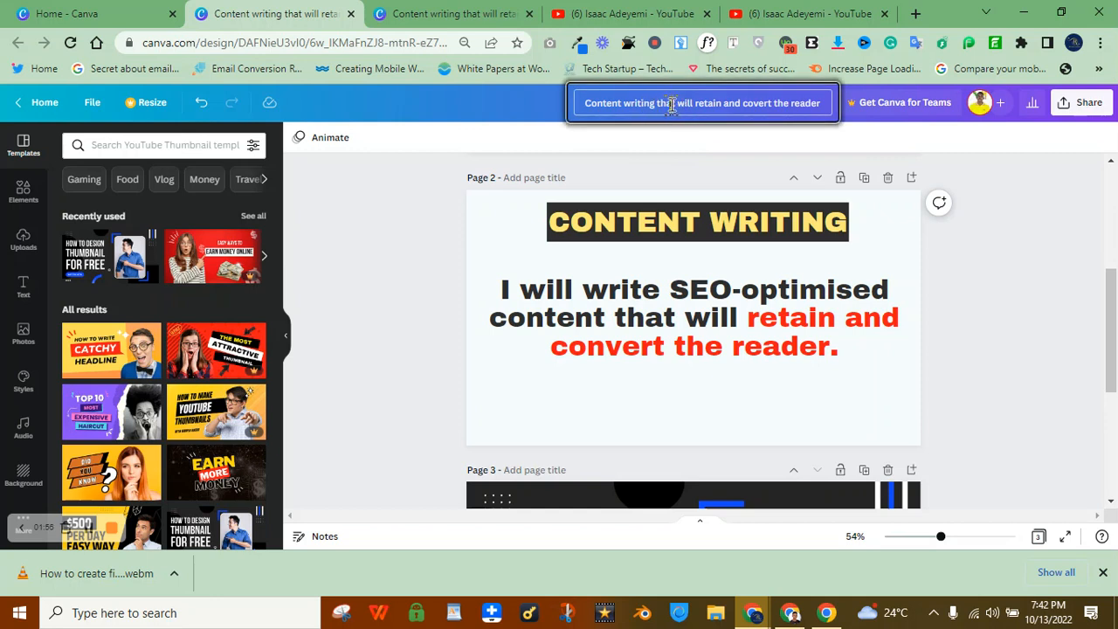
left_click(824, 103)
type(". Bl")
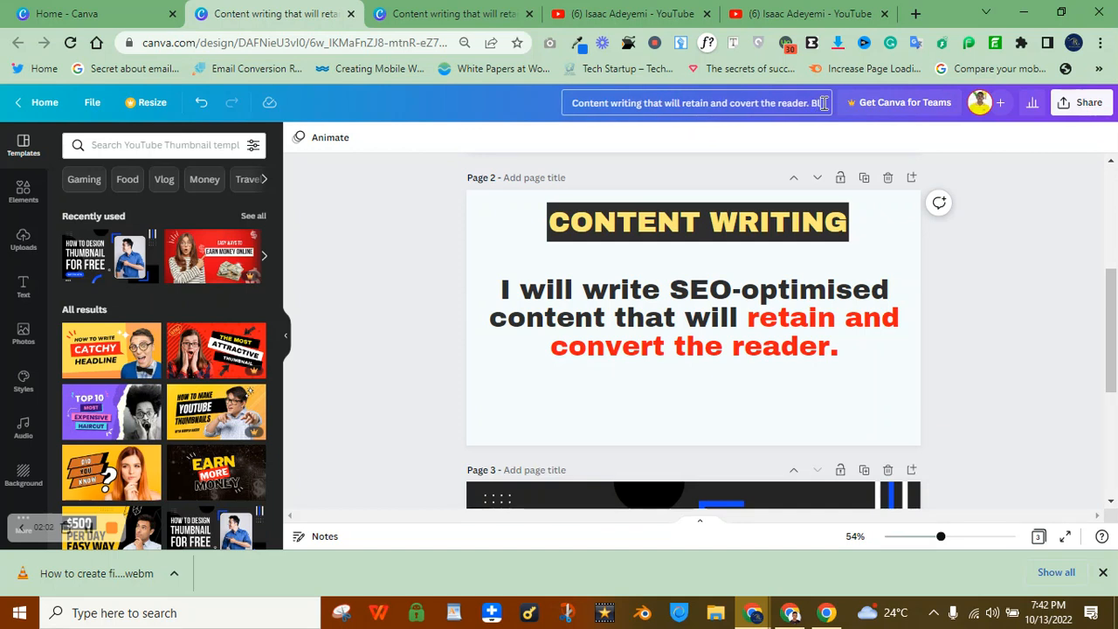
type("og p")
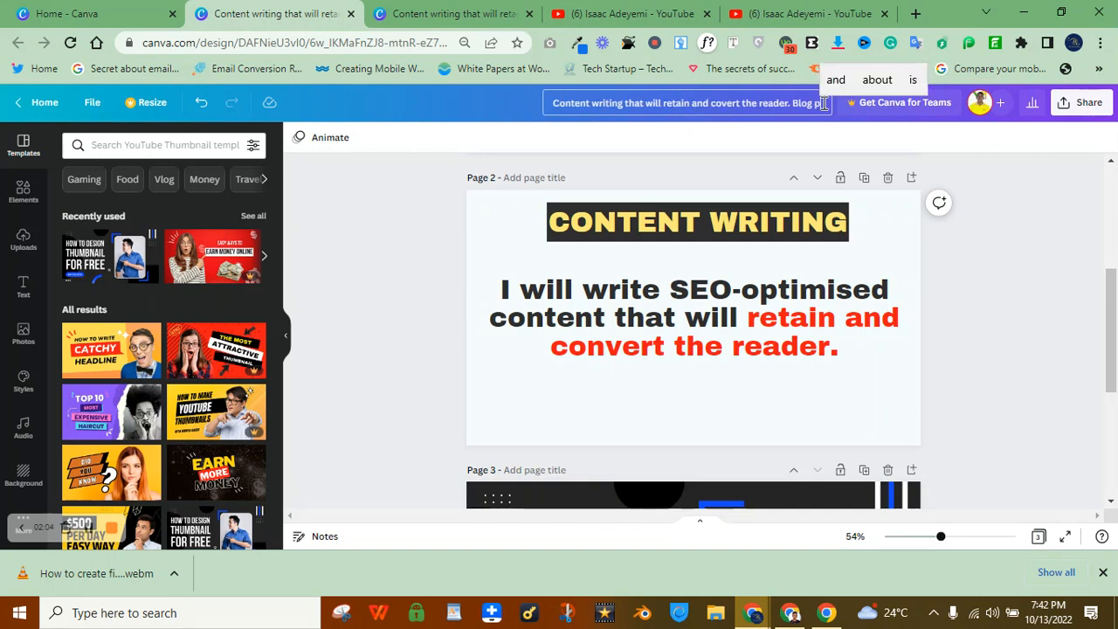
type("ost, airticle")
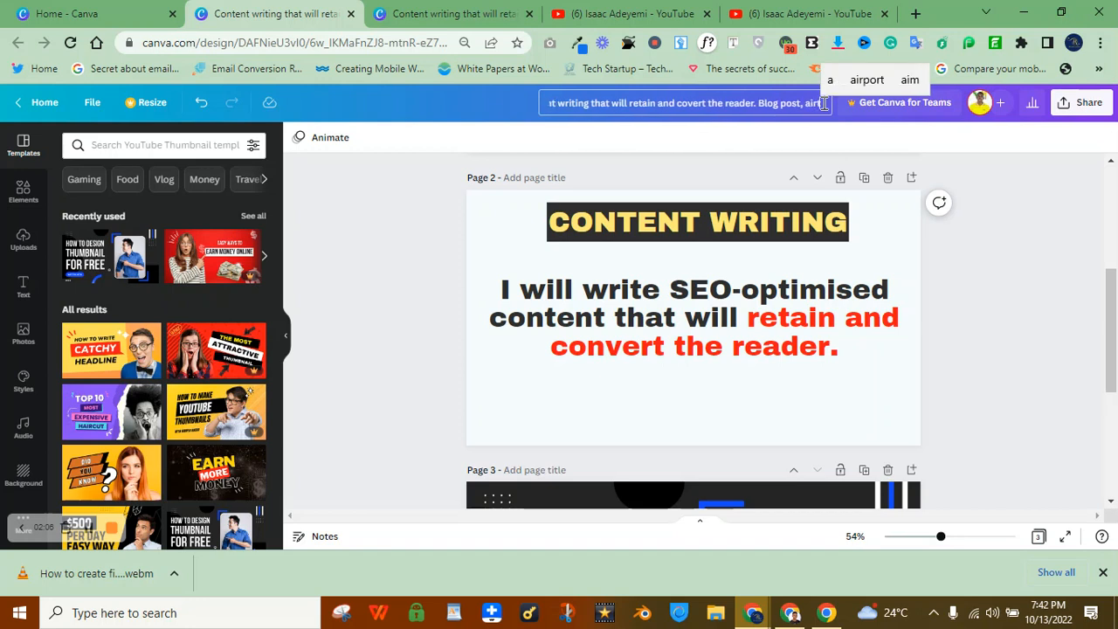
key("BackSpace")
key("BackSpace")
key("BackSpace")
key("BackSpace")
key("BackSpace")
key("BackSpace")
key("BackSpace")
key("BackSpace")
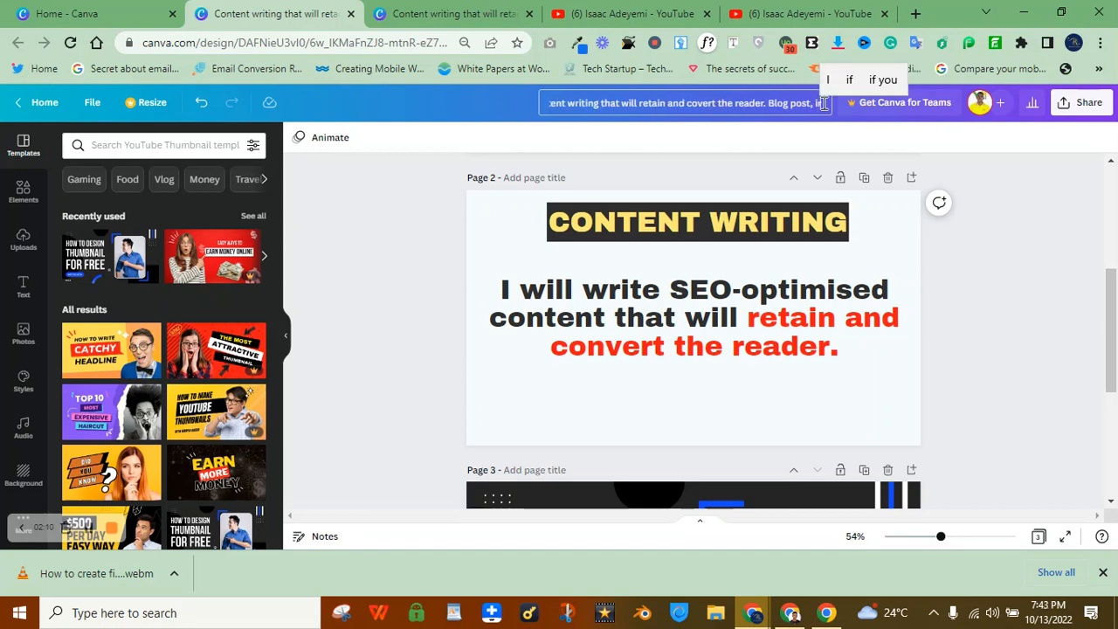
type("a")
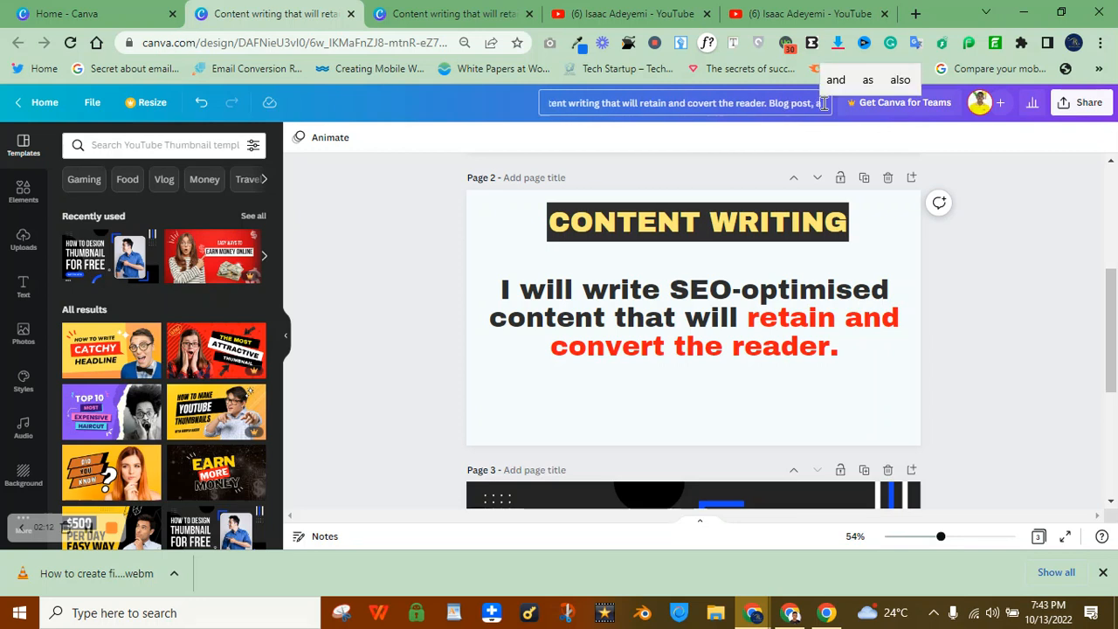
type("rticle writing")
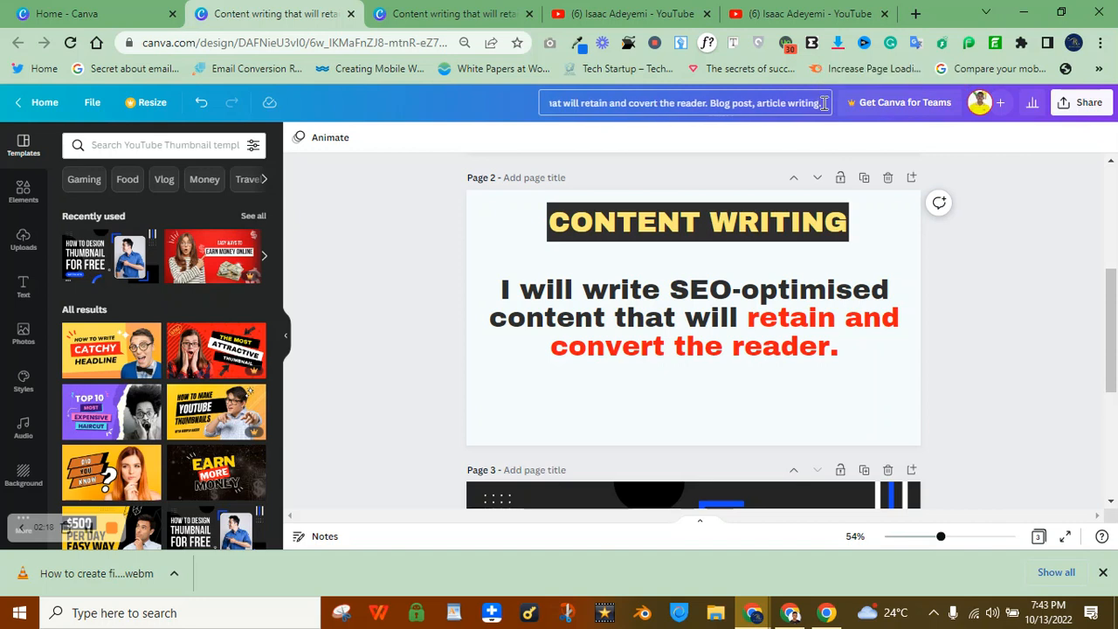
key("BackSpace")
- Replace the period after "reader" in the design title with a hyphen
left_click(711, 103)
key("BackSpace")
type("-")
left_click(738, 166)
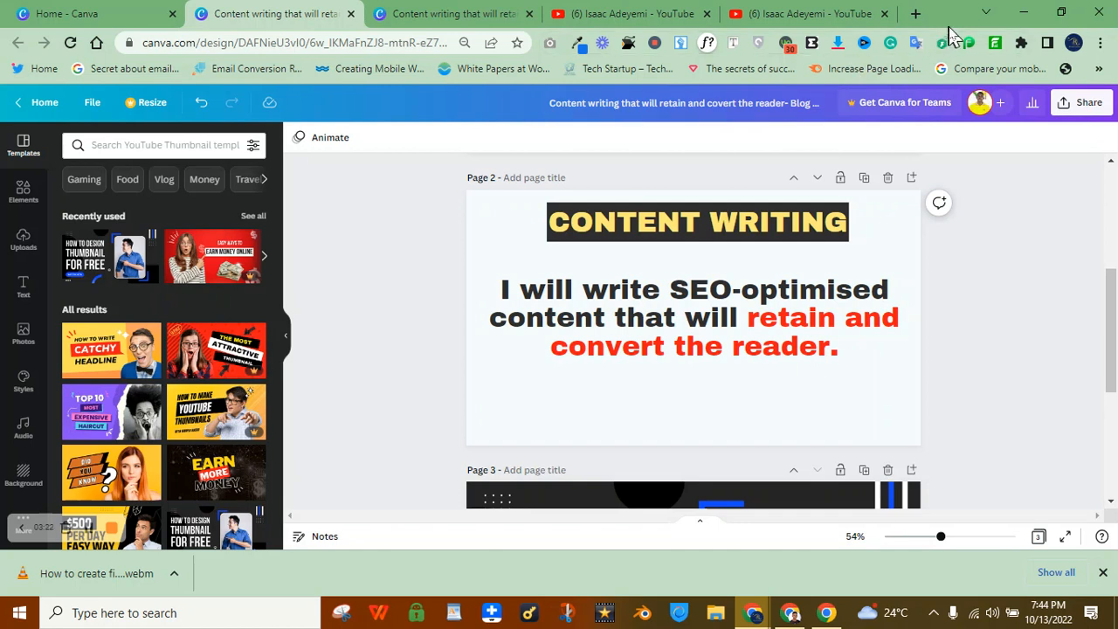
- Download only page 2 of the content writing design as a PNG
left_click(1081, 103)
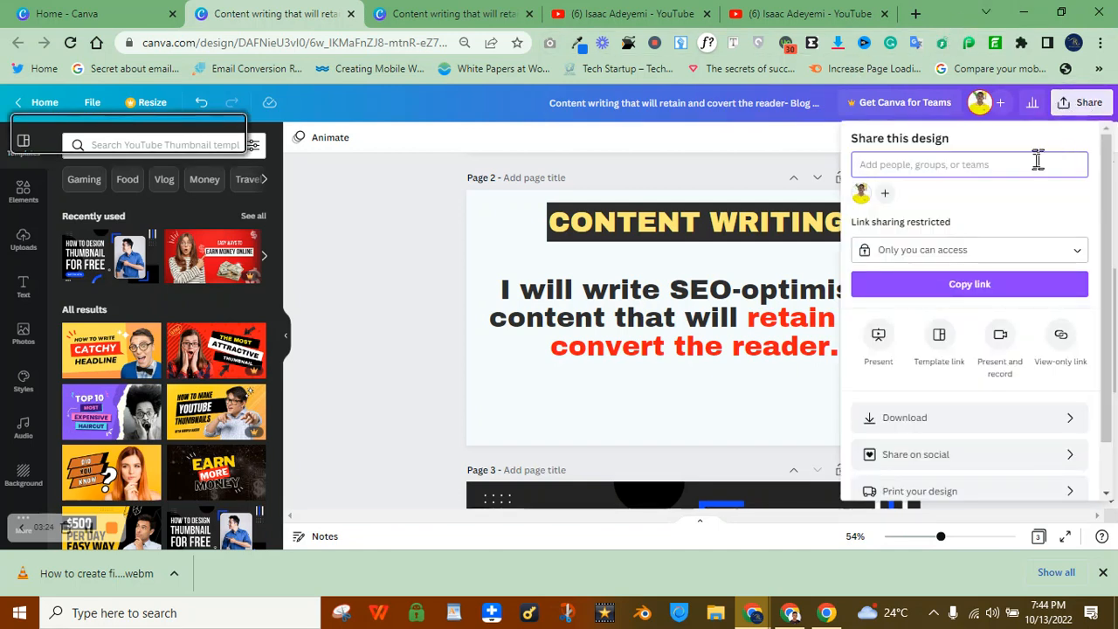
left_click(904, 417)
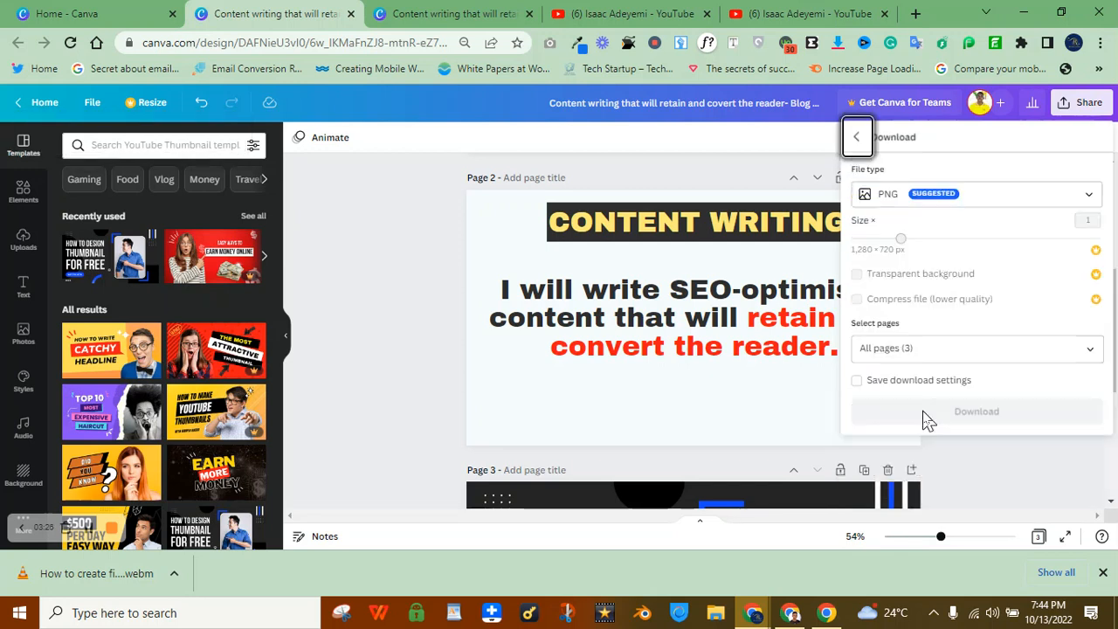
left_click(904, 349)
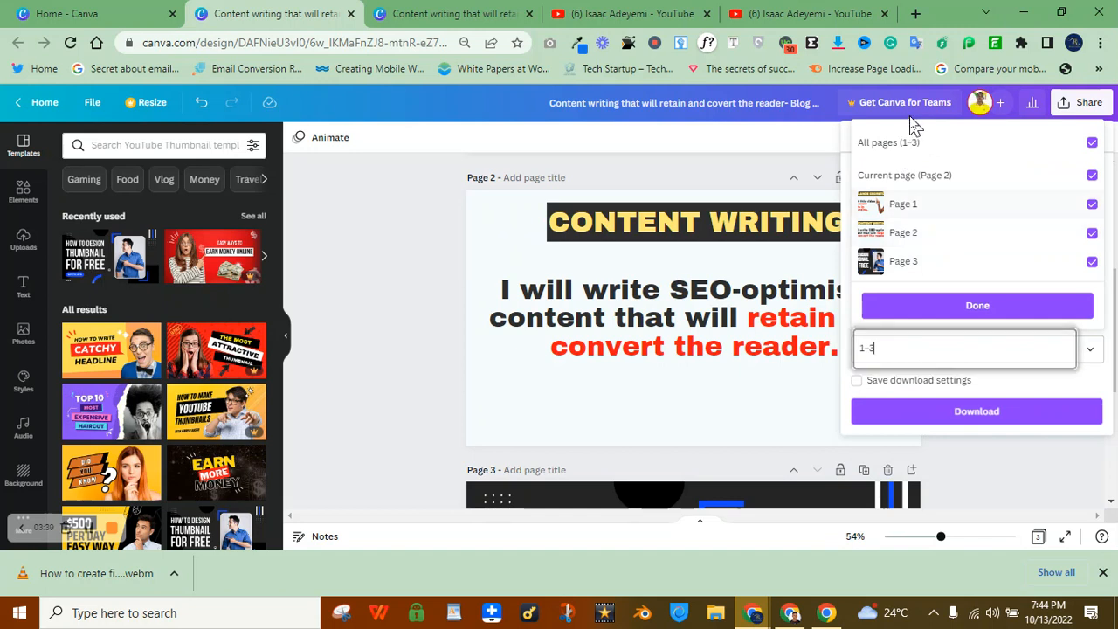
left_click(914, 142)
left_click(916, 235)
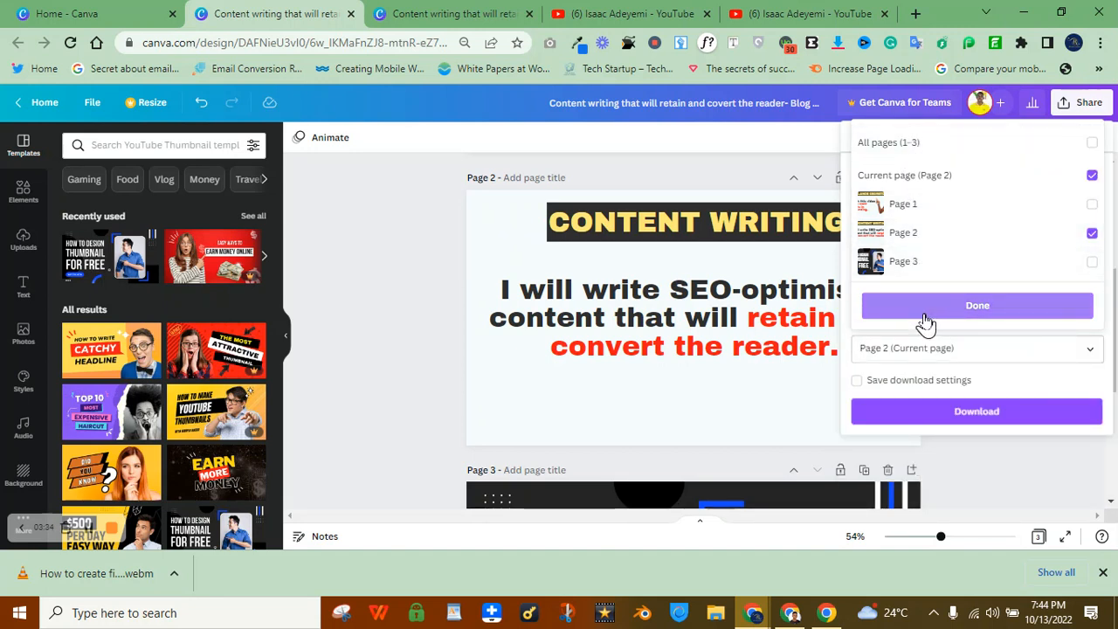
left_click(973, 308)
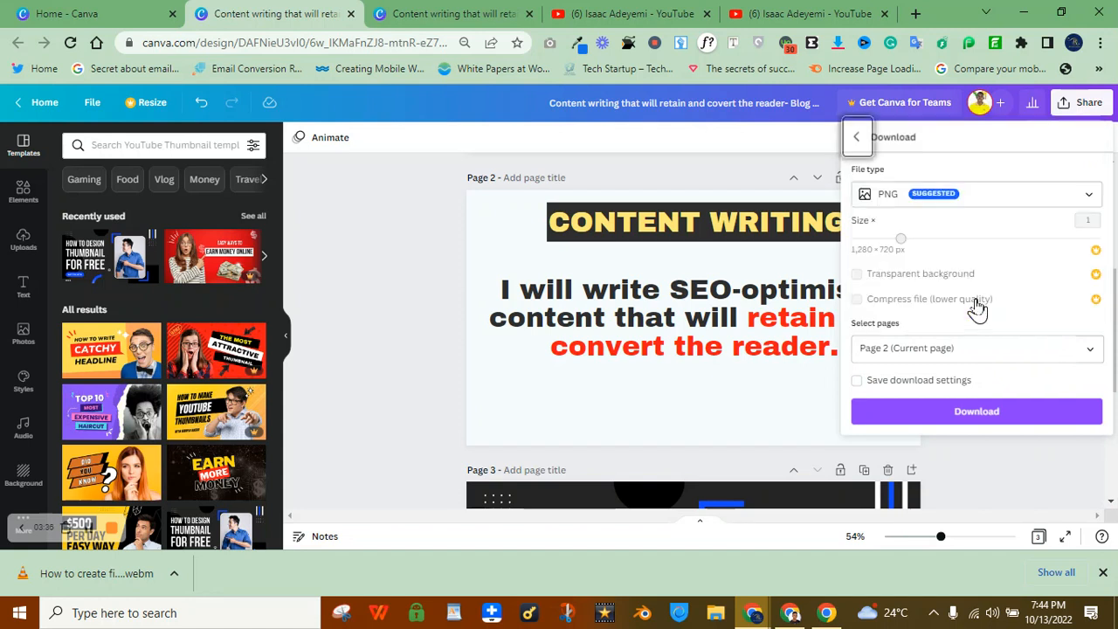
left_click(997, 414)
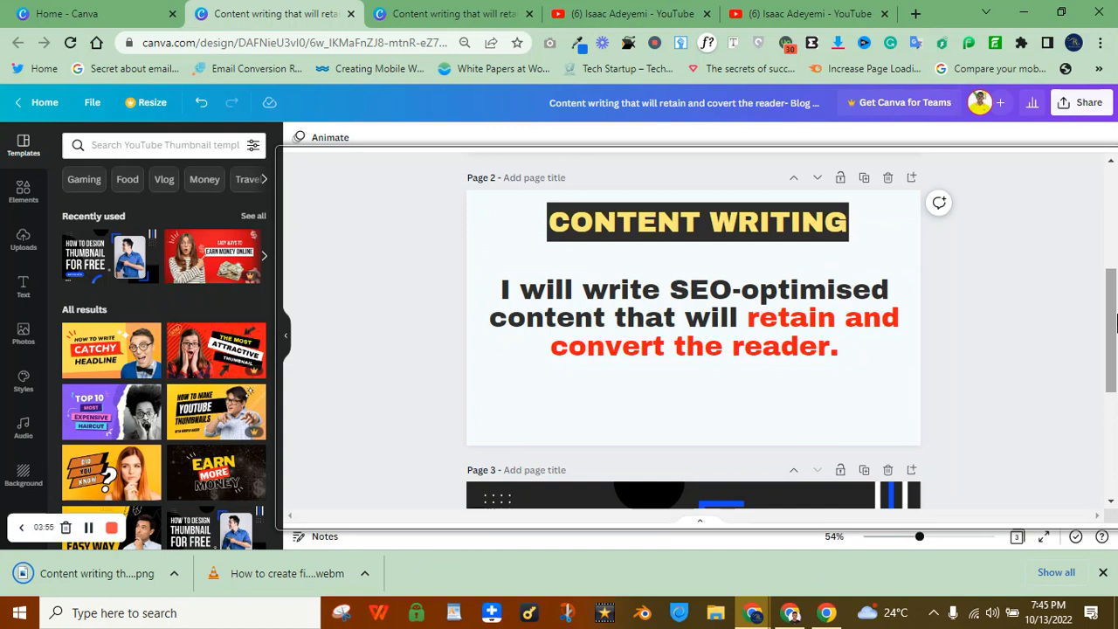
scroll(1111, 327, "down", 3)
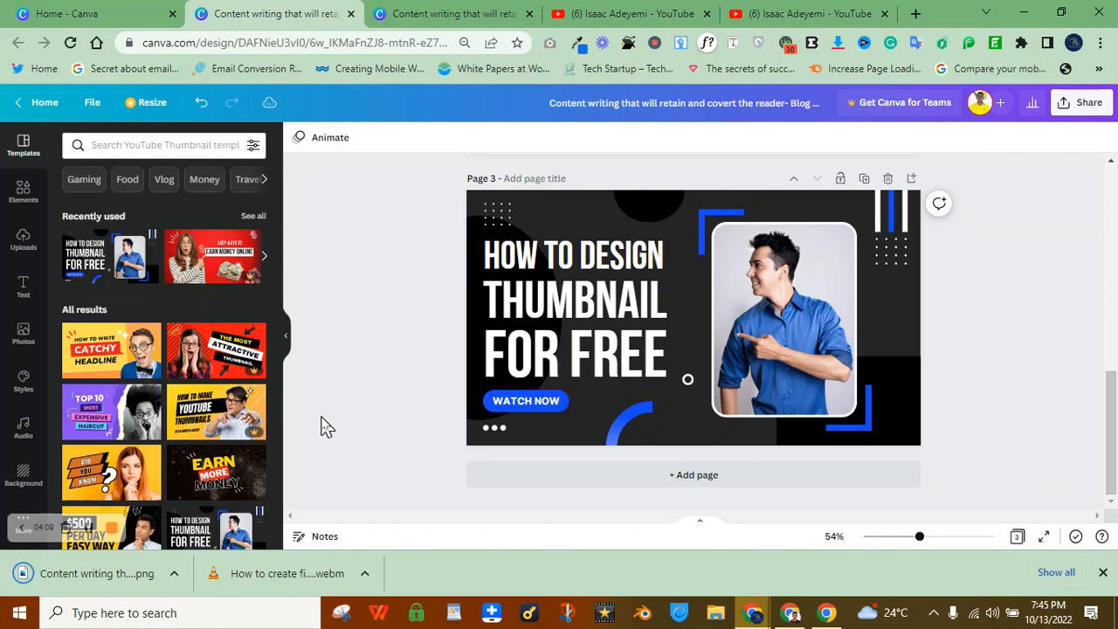
left_click_drag(1111, 469, 1101, 237)
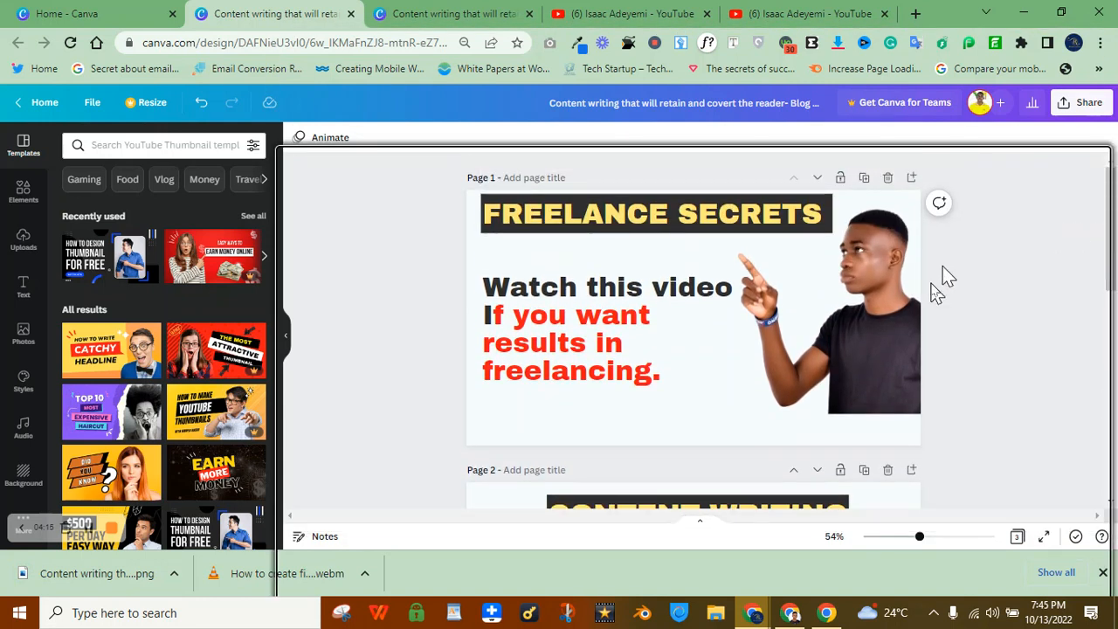
left_click_drag(1114, 246, 1109, 330)
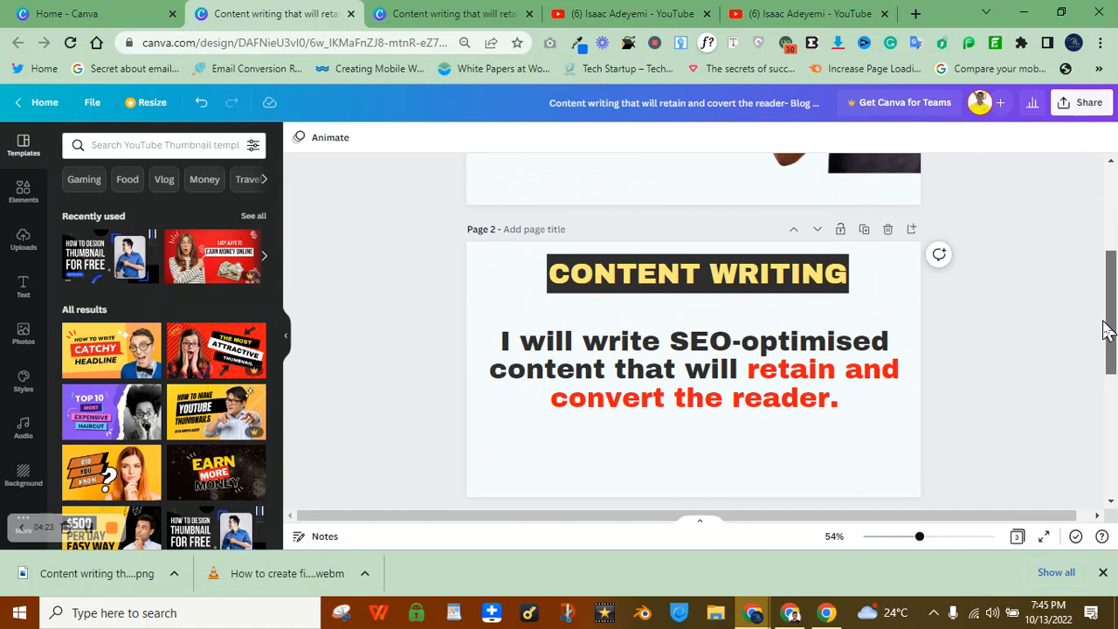
left_click_drag(1110, 330, 1110, 352)
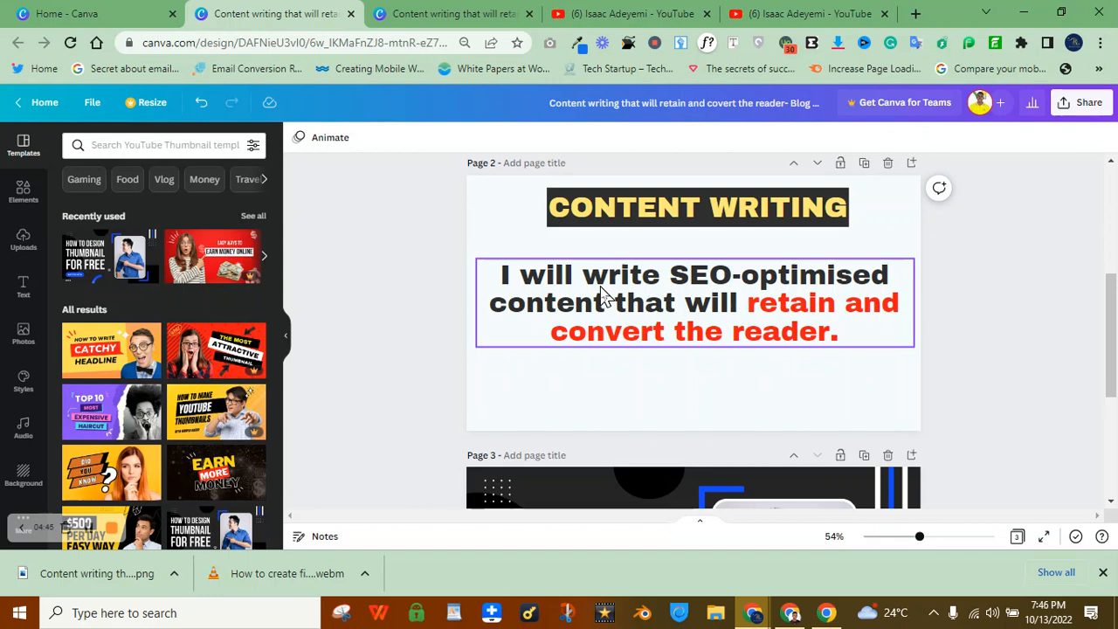
mouse_move(96, 535)
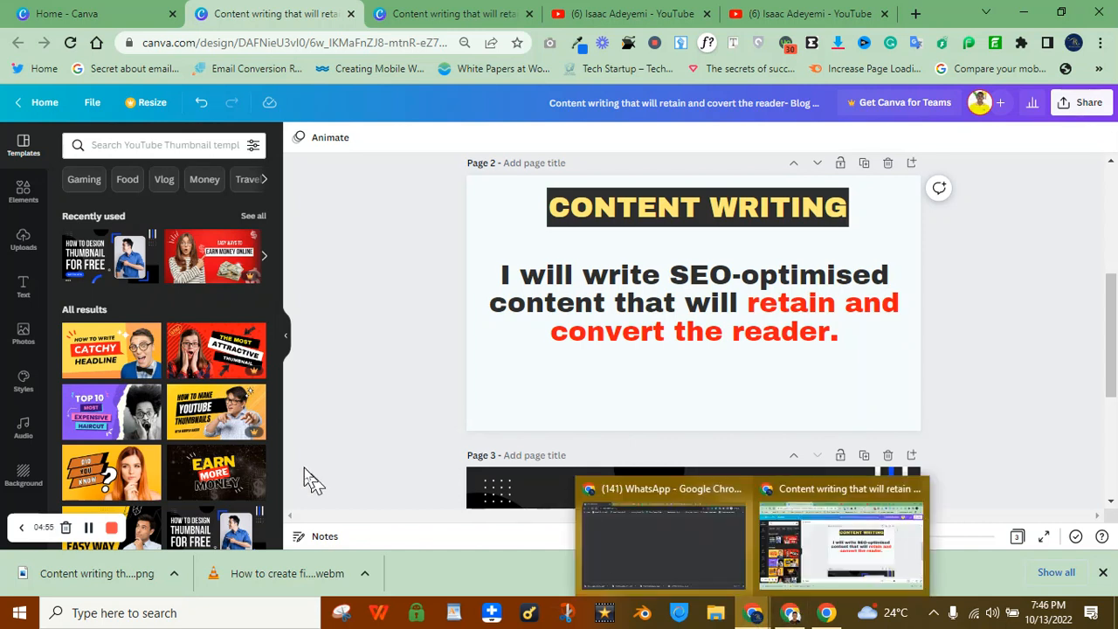
left_click(88, 527)
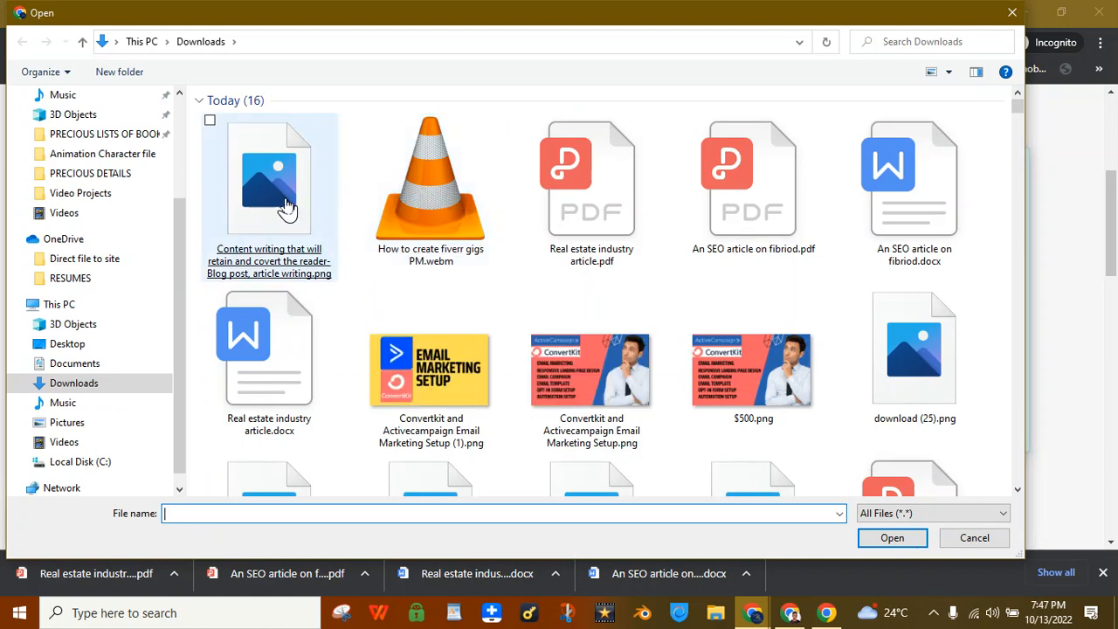
- Add the downloaded content writing PNG as the Fiverr gig's first gallery image, and save the gallery to continue to the Publish stage
key("Escape")
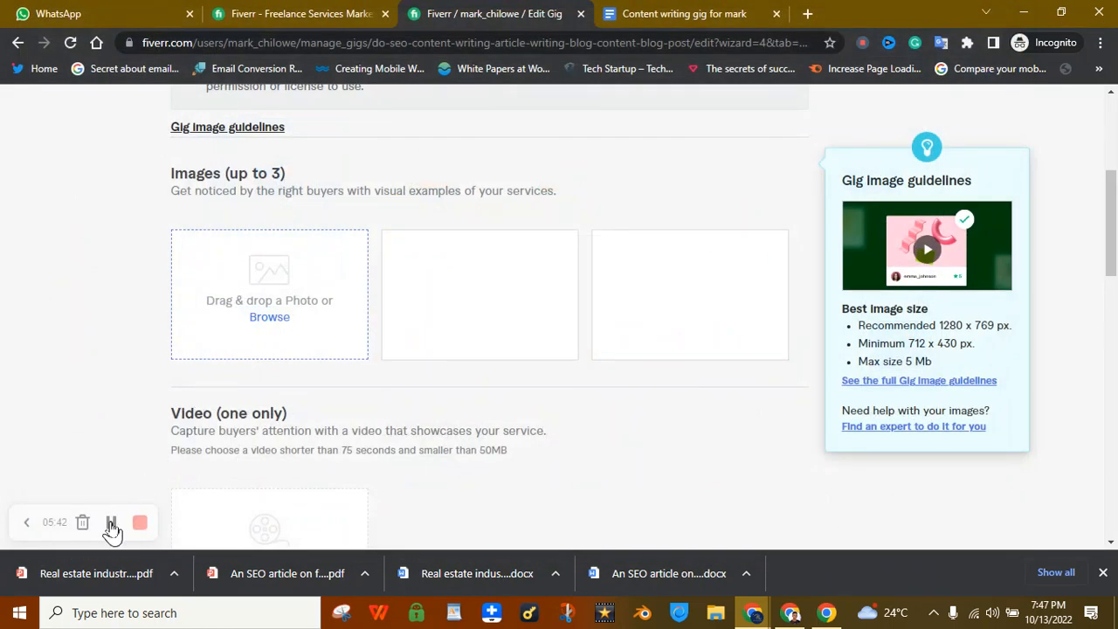
left_click(111, 522)
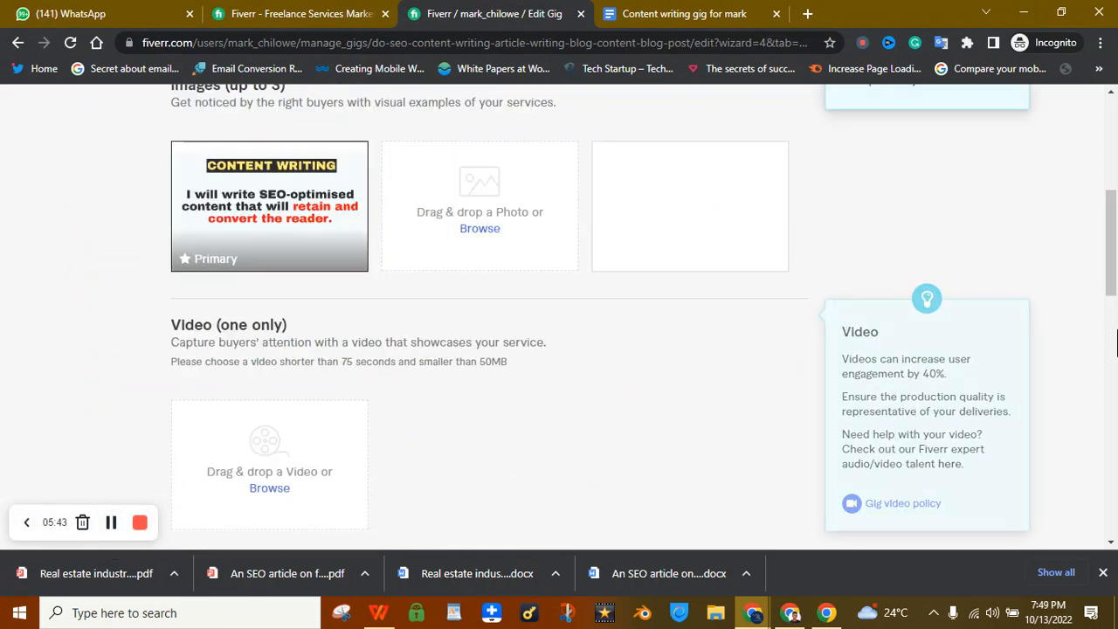
left_click_drag(1113, 258, 1083, 196)
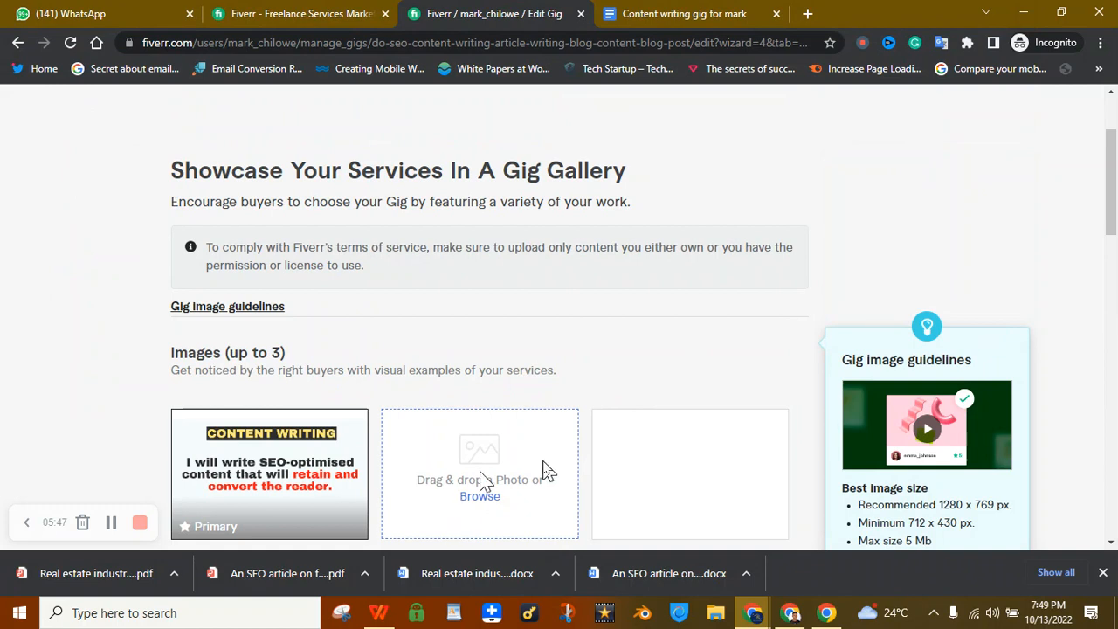
left_click_drag(1116, 227, 1115, 251)
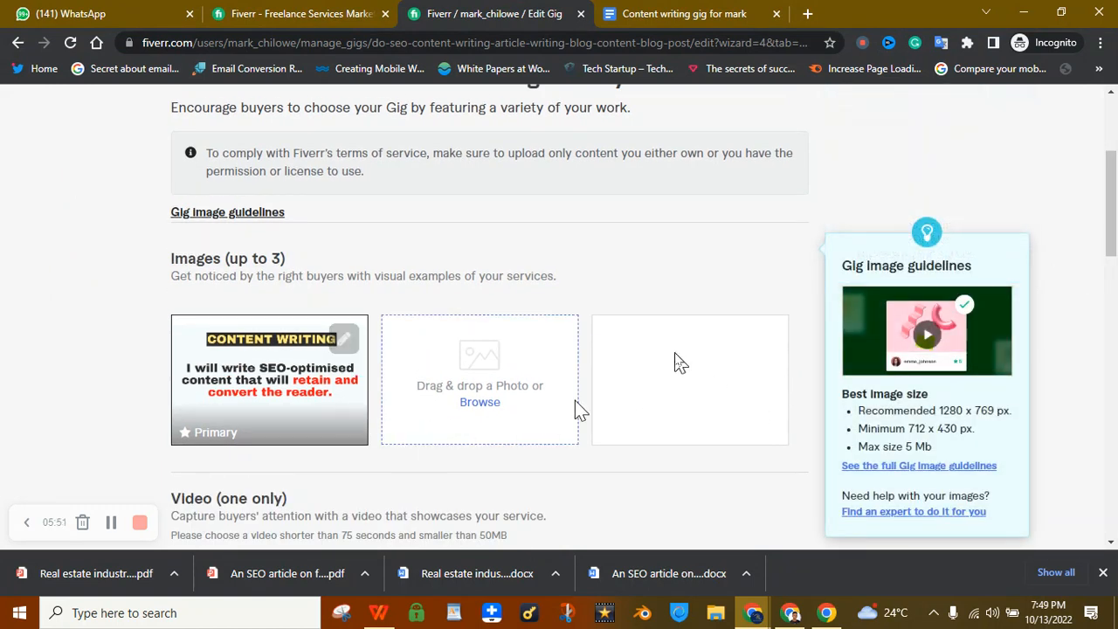
left_click_drag(1115, 188, 1081, 400)
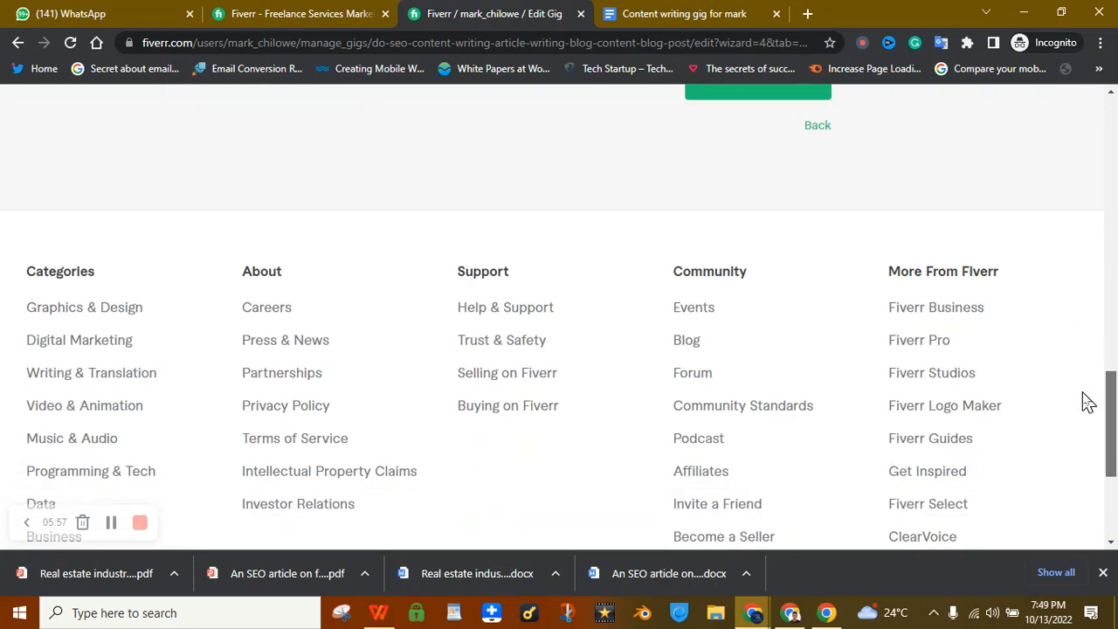
scroll(1112, 387, "up", 3)
scroll(1112, 387, "up", 2)
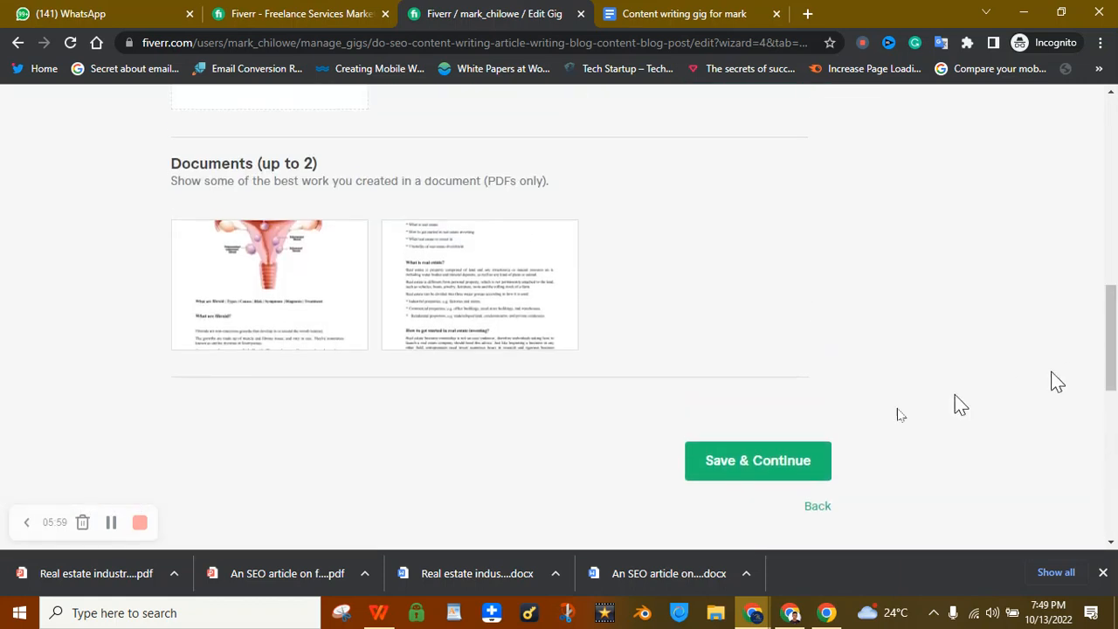
left_click(725, 477)
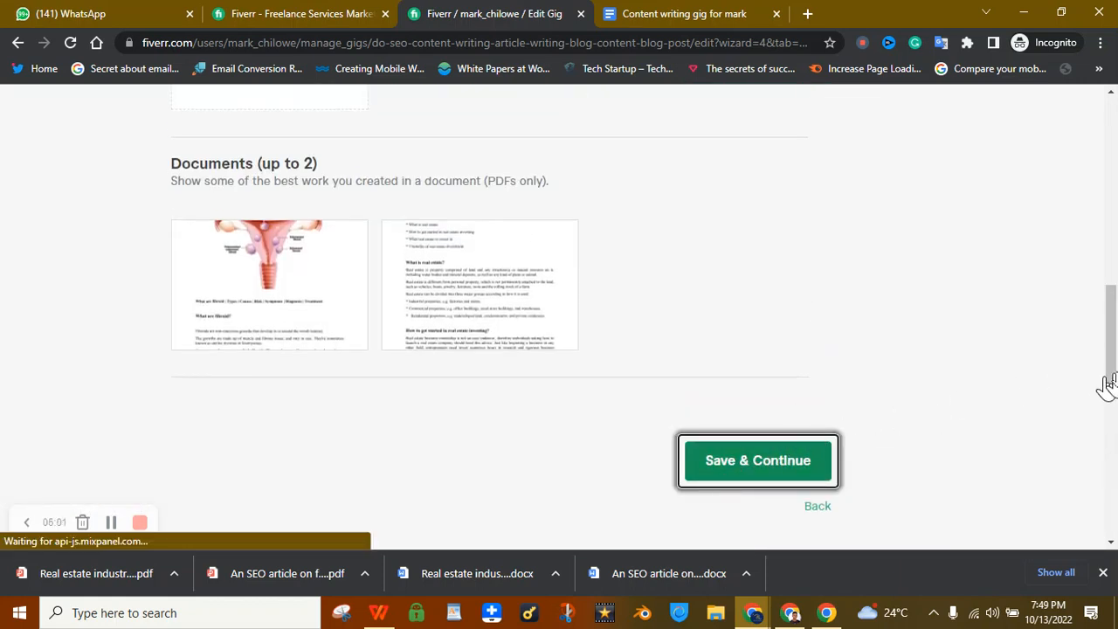
left_click_drag(1107, 357, 1090, 205)
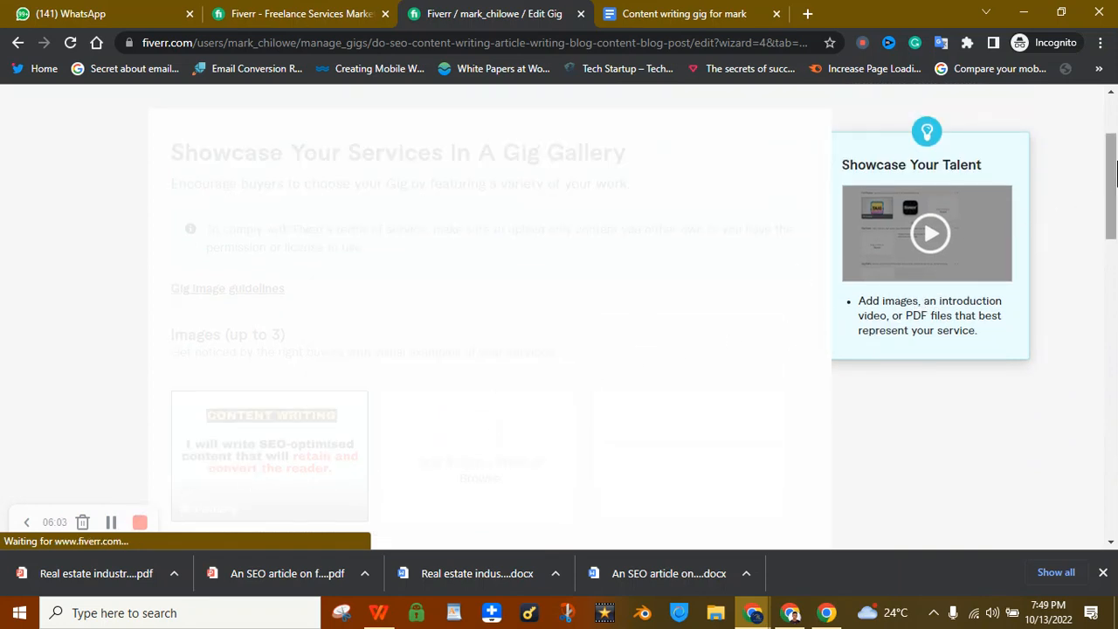
left_click_drag(1114, 177, 1115, 246)
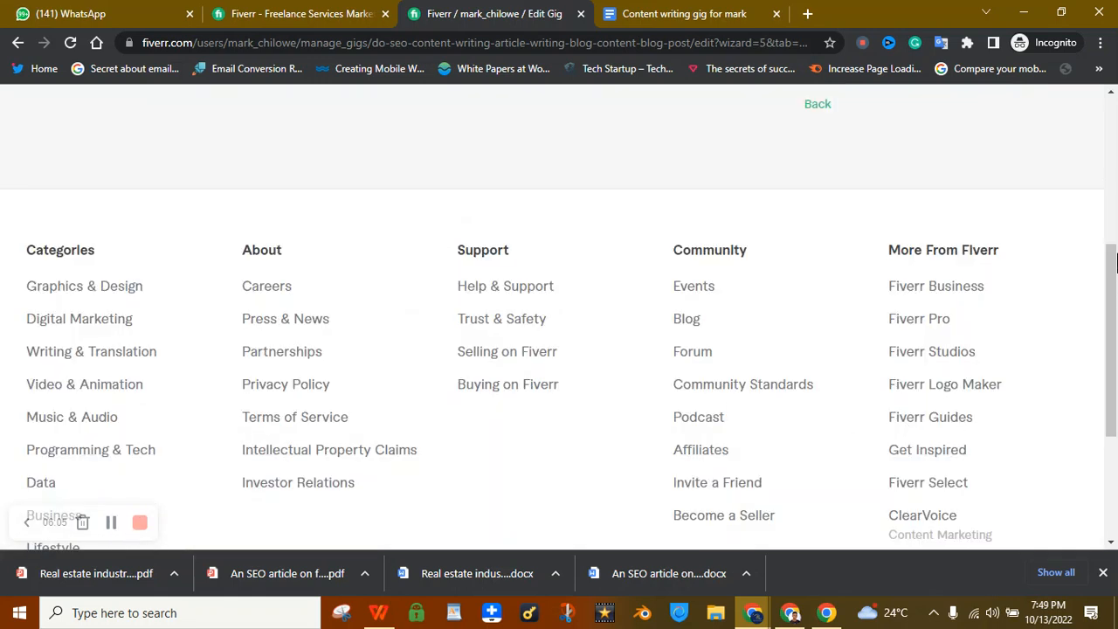
left_click(110, 522)
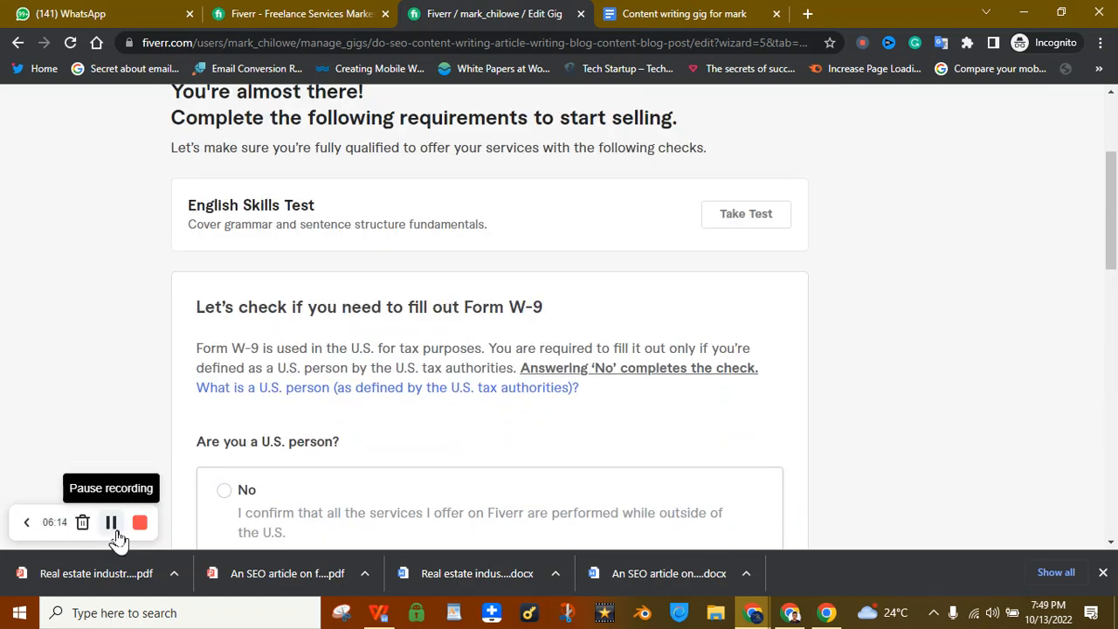
- Answer No to being a U.S. person in the Form W-9 check, save it and close the confirmation
left_click_drag(1113, 204, 1113, 257)
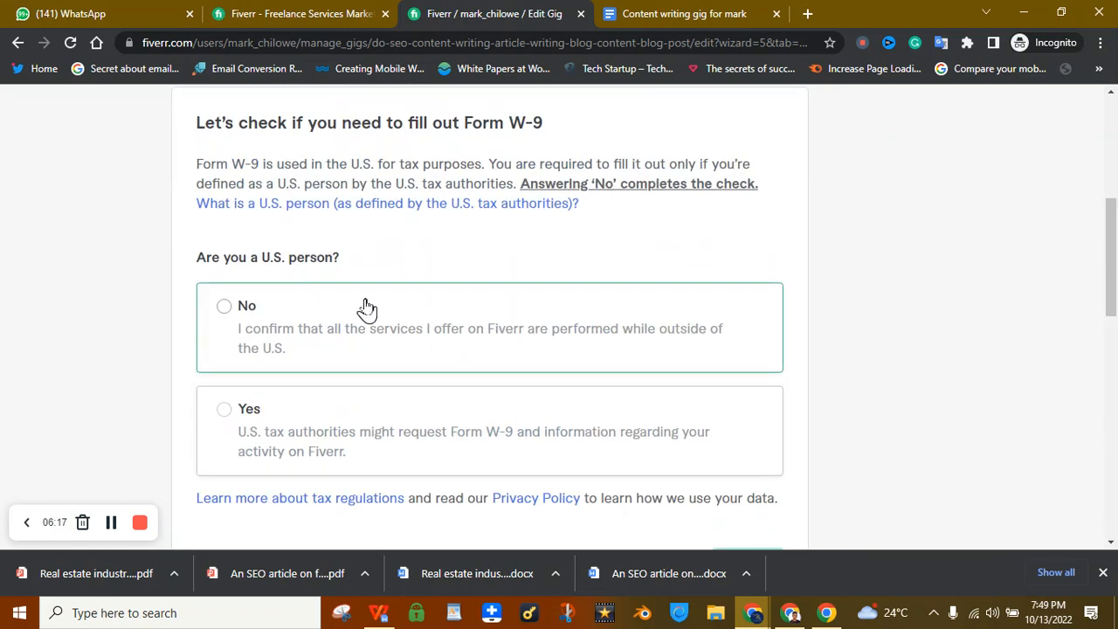
left_click(366, 308)
left_click_drag(1113, 263, 1113, 192)
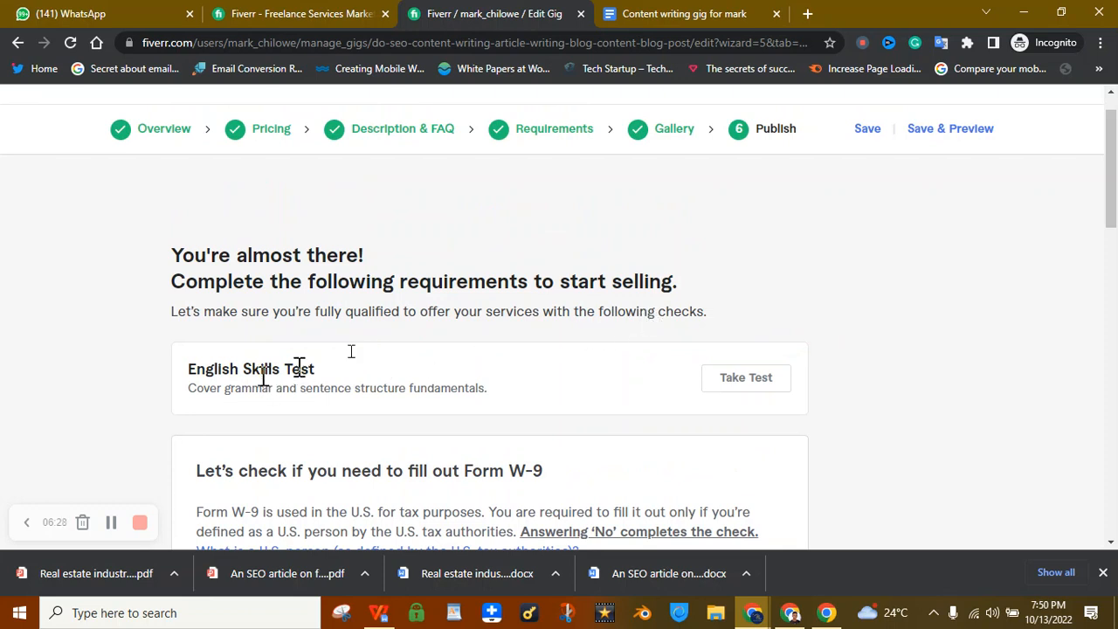
scroll(1111, 236, "up", 1)
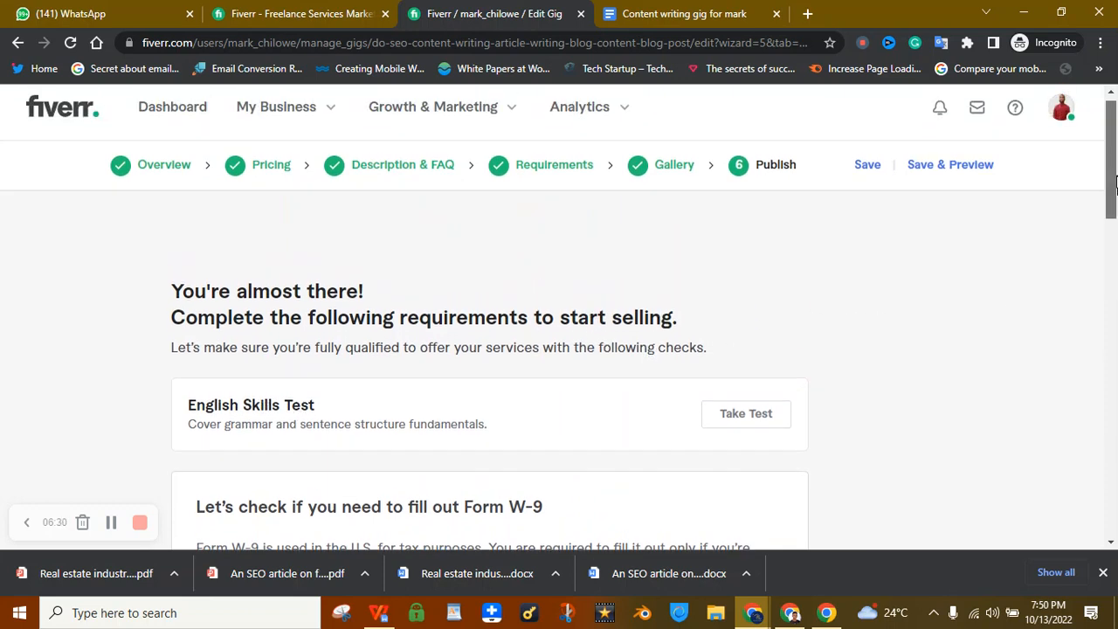
scroll(1114, 209, "down", 2)
left_click_drag(1116, 210, 1114, 370)
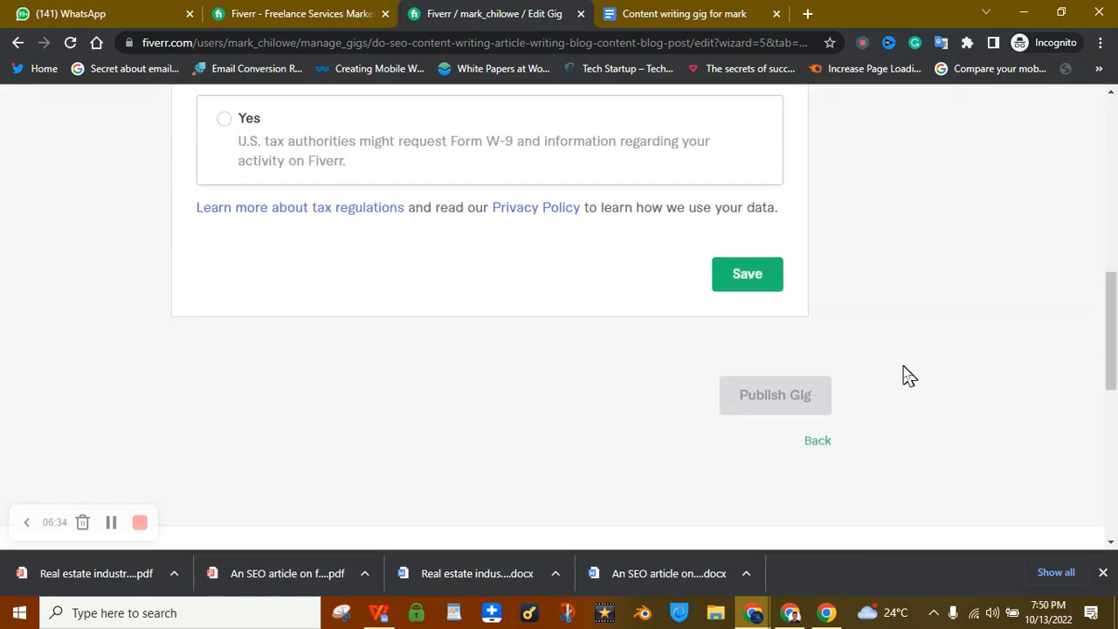
left_click(740, 294)
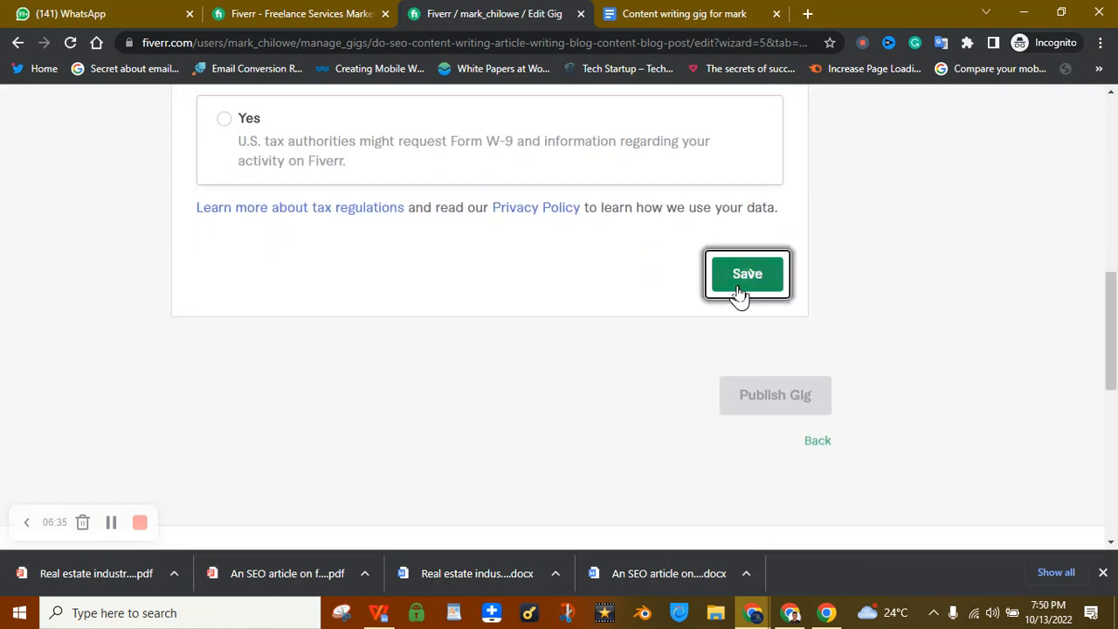
left_click_drag(1114, 376, 1111, 243)
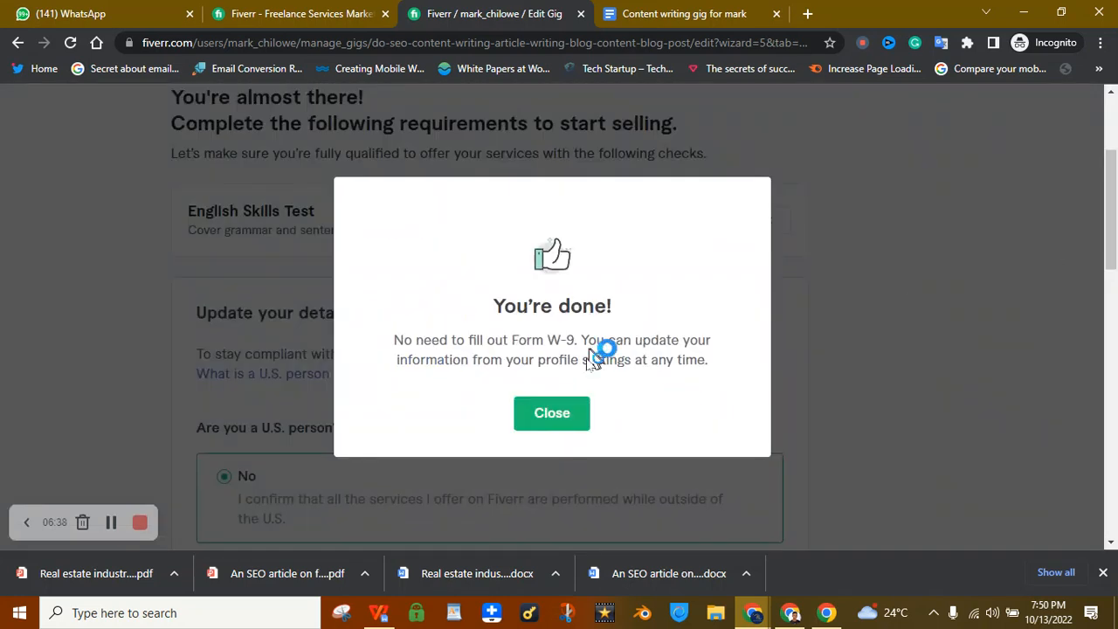
left_click(541, 416)
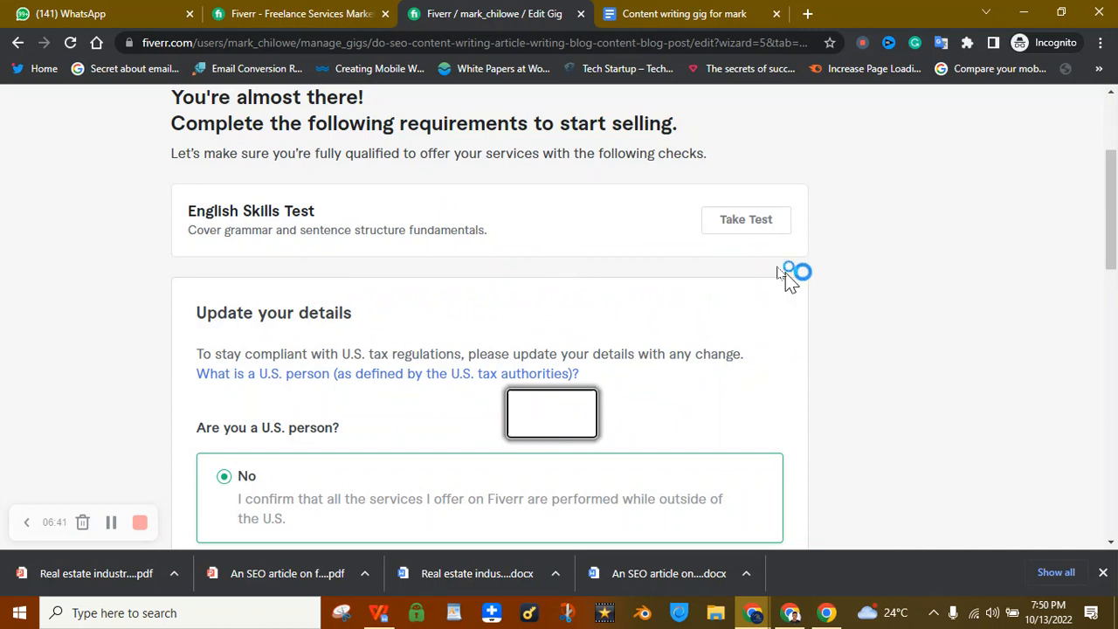
scroll(1115, 227, "down", 5)
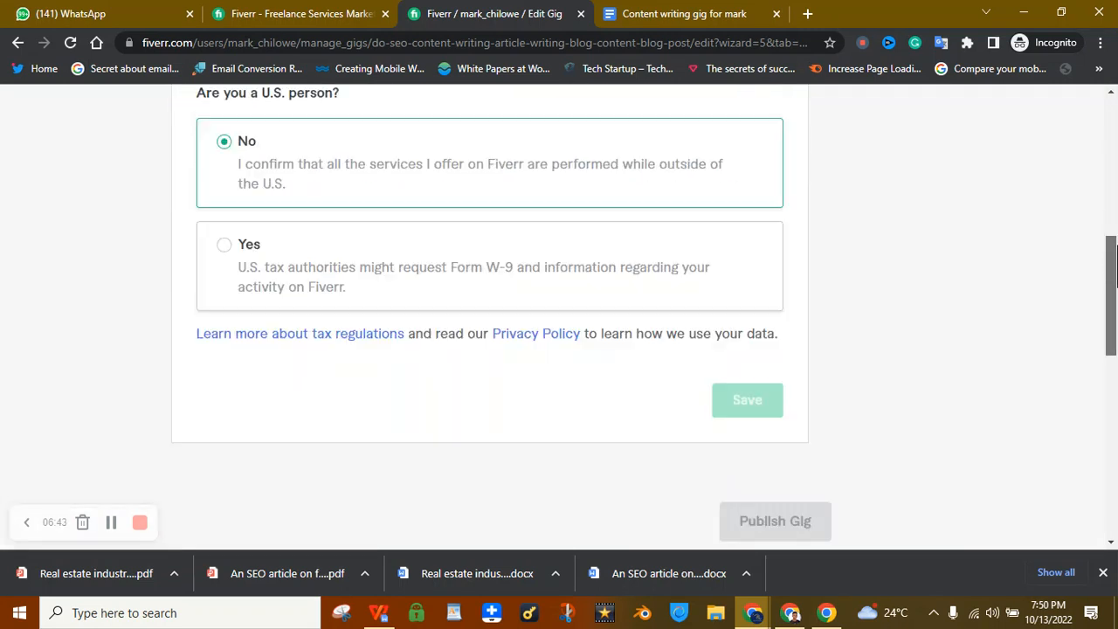
scroll(1115, 227, "up", 6)
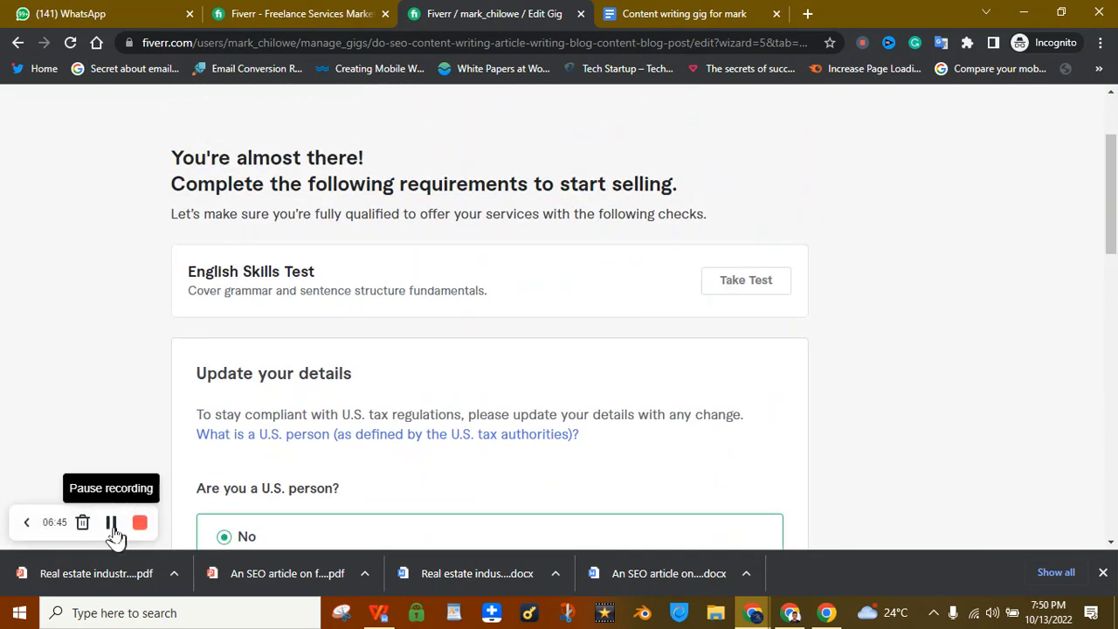
left_click(111, 521)
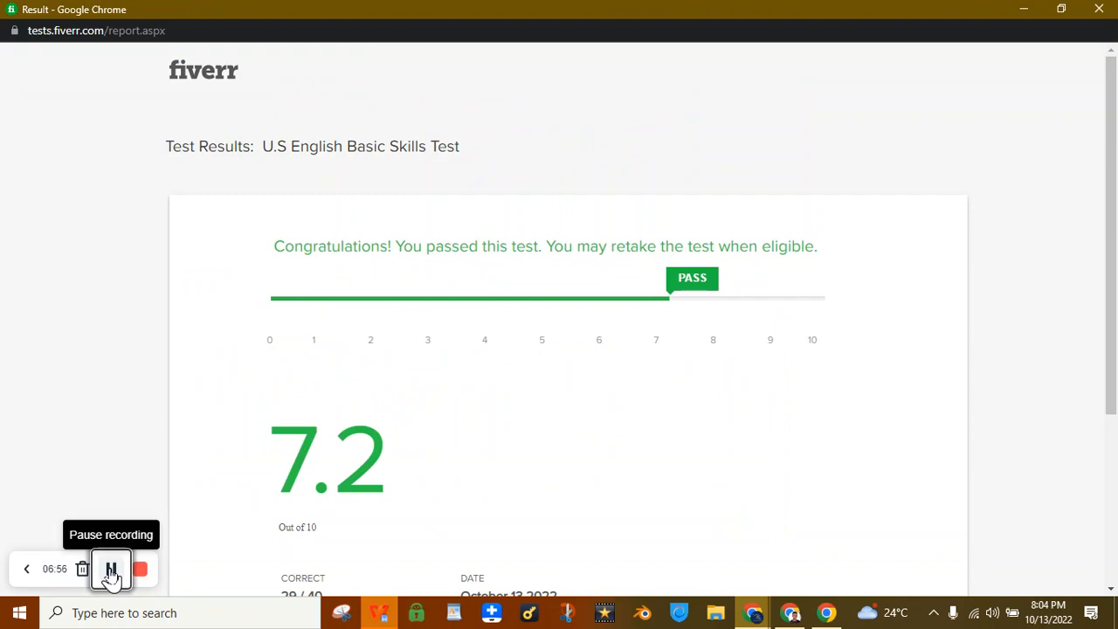
- Review the U.S English Basic Skills Test result report down to its feedback options
scroll(1116, 209, "down", 1)
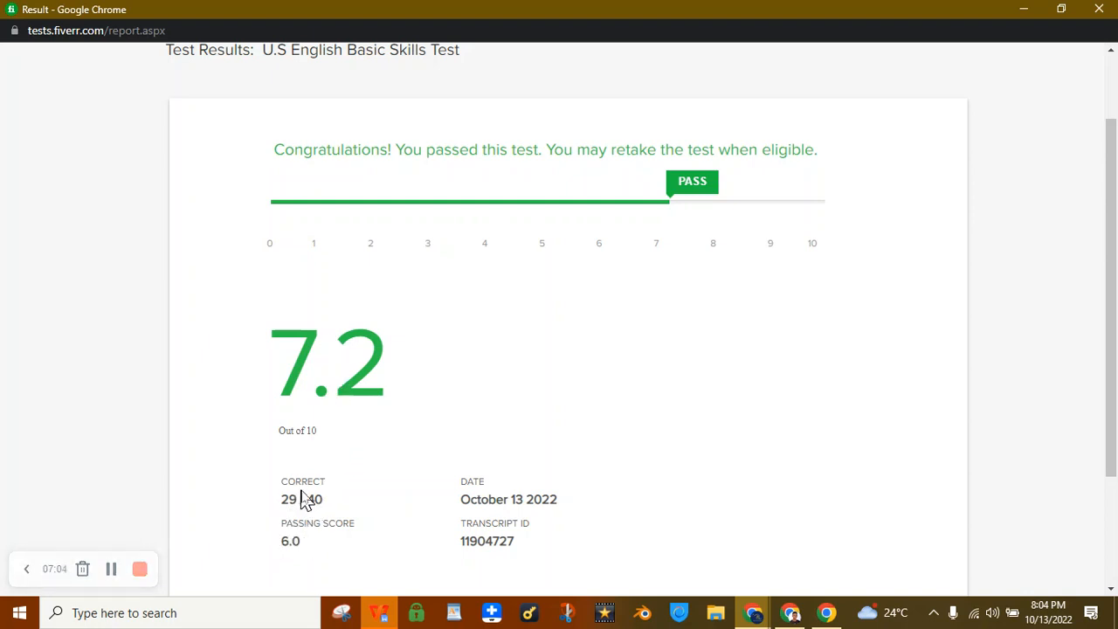
scroll(1115, 267, "up", 1)
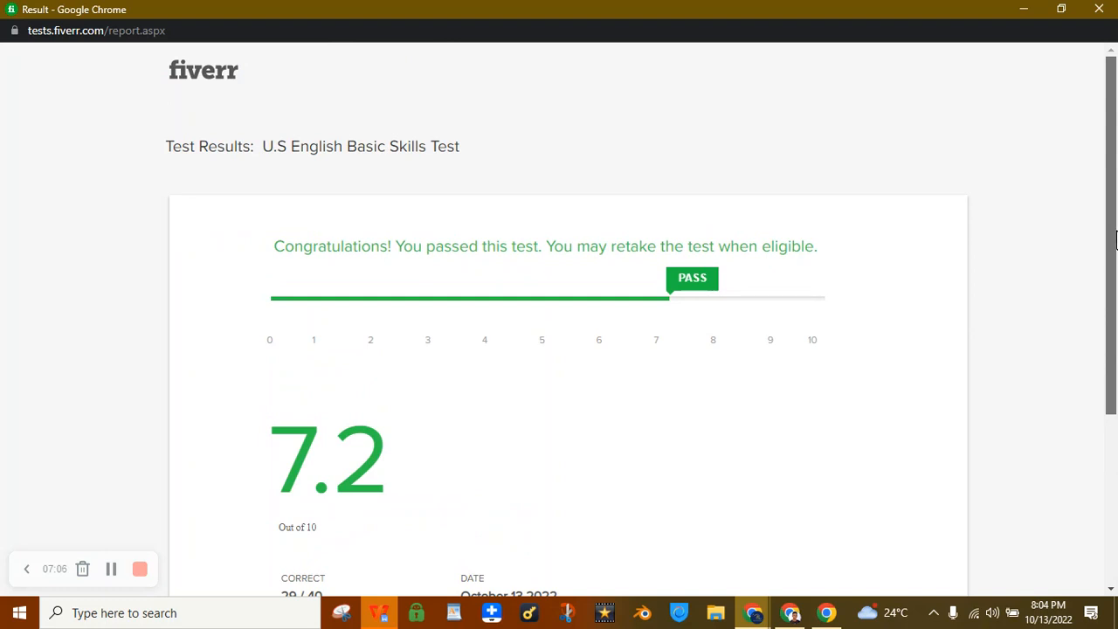
left_click_drag(1116, 319, 1087, 468)
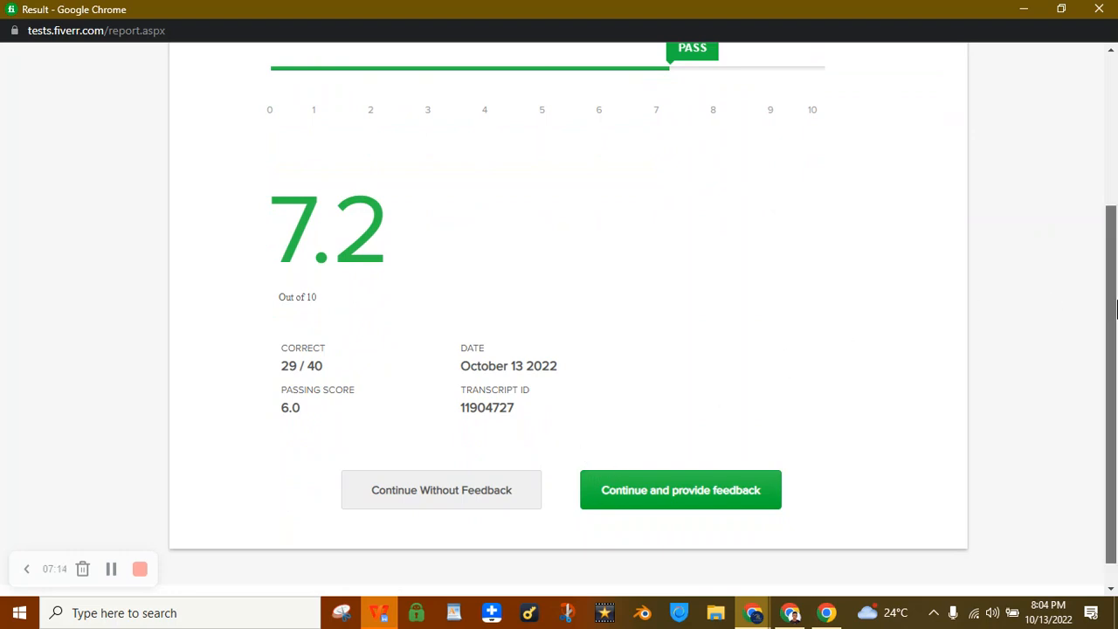
- Review the English test result, continue without giving feedback, and return to the gig's Publish stage on Fiverr
left_click_drag(1115, 309, 1115, 218)
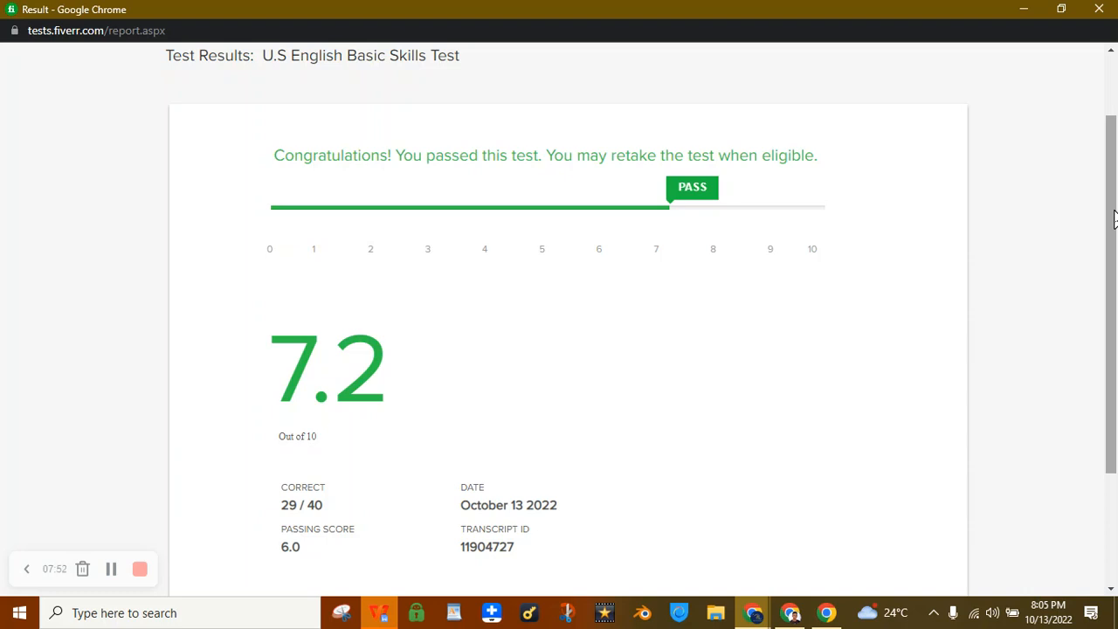
scroll(1115, 540, "down", 2)
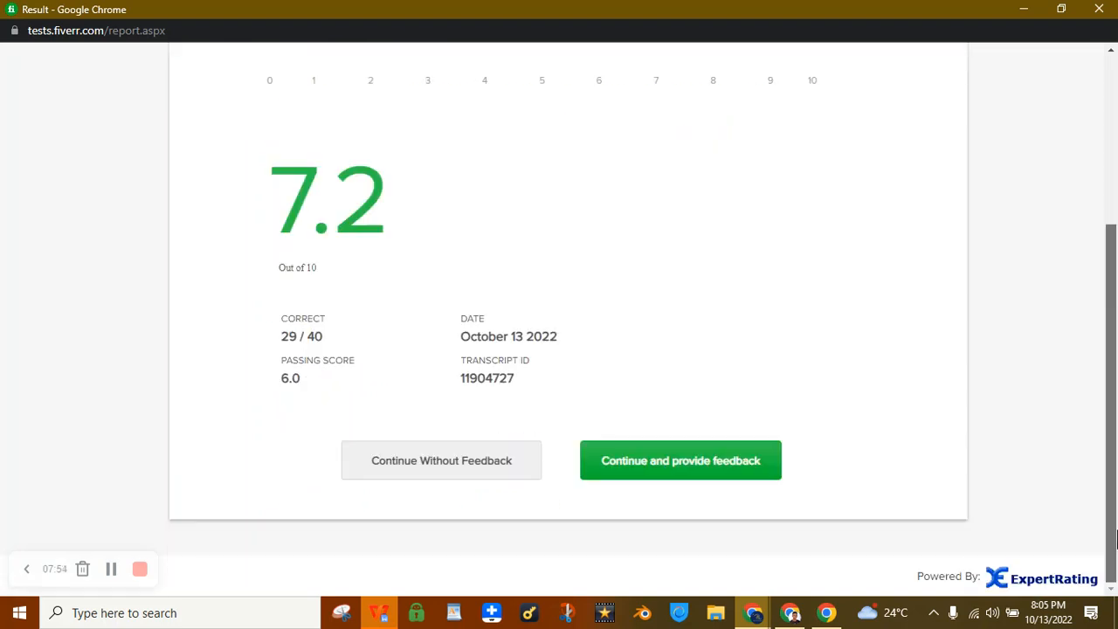
left_click(387, 467)
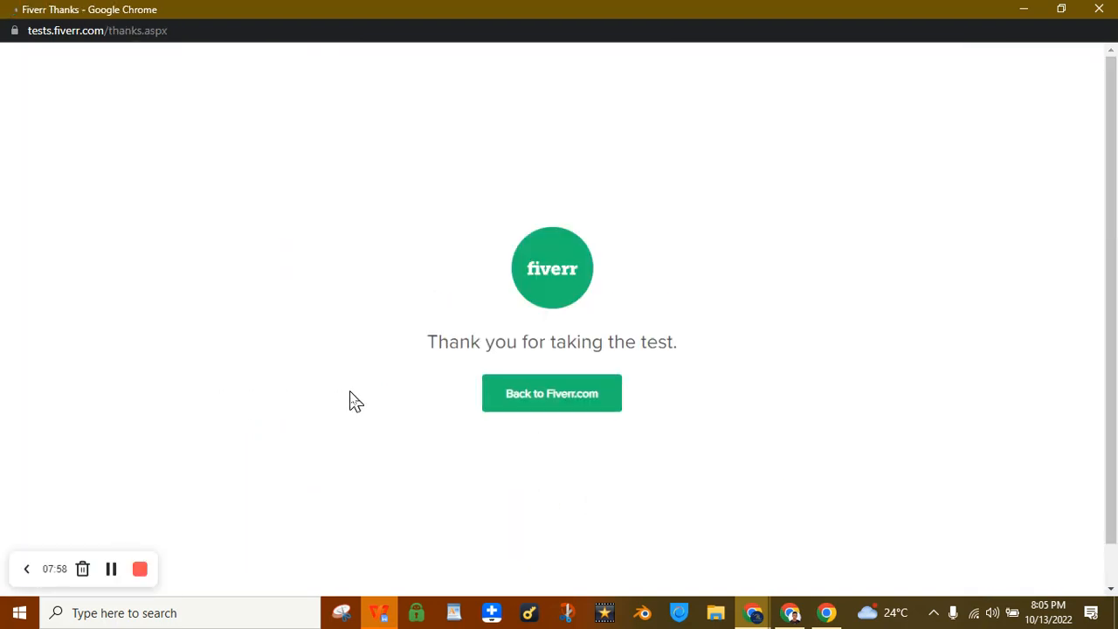
left_click(526, 407)
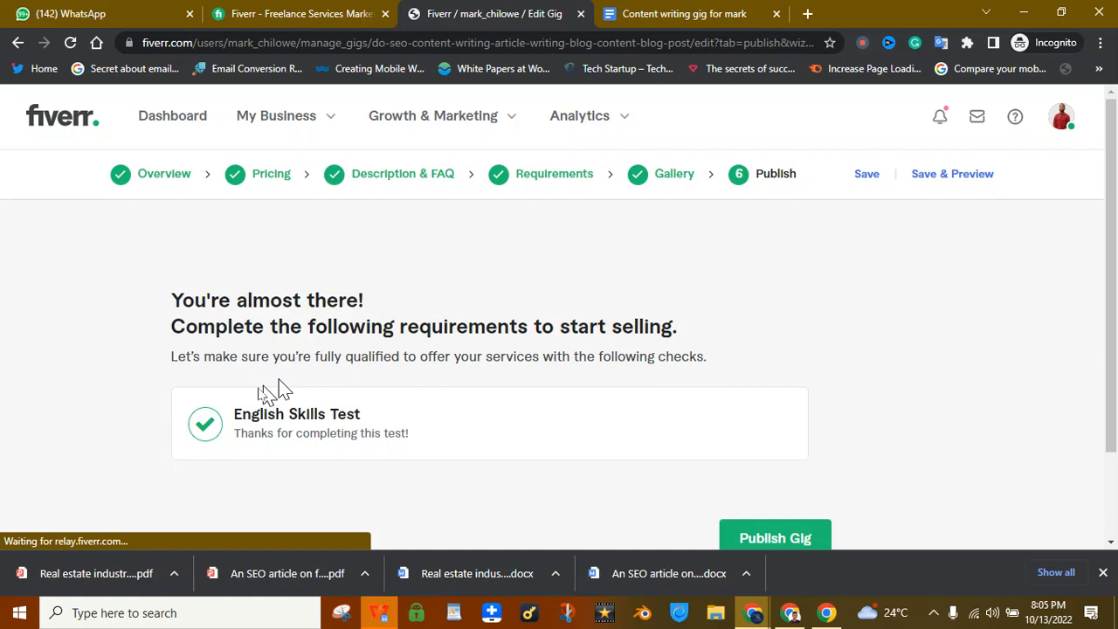
- Publish the SEO content writing gig from the completed requirements page
scroll(340, 419, "down", 1)
scroll(350, 432, "down", 1)
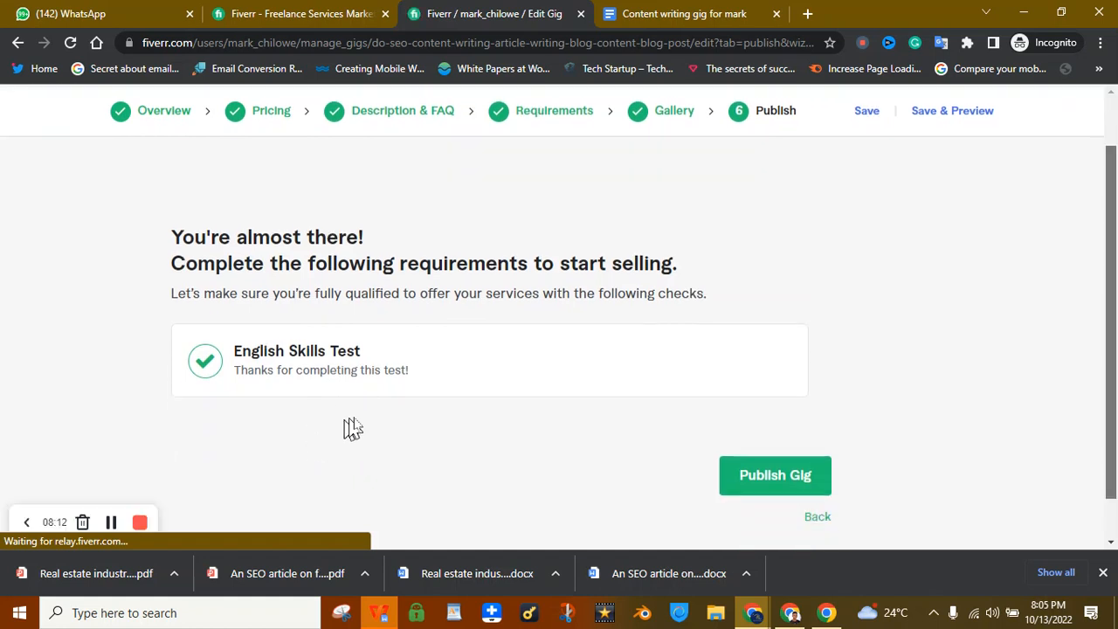
left_click(758, 485)
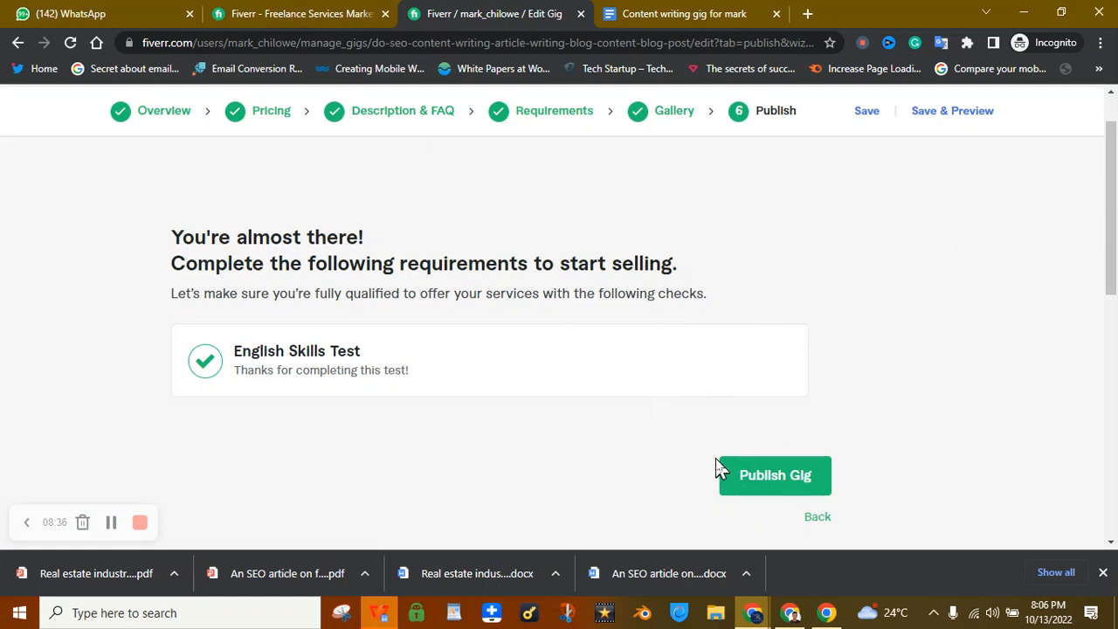
scroll(721, 467, "down", 1)
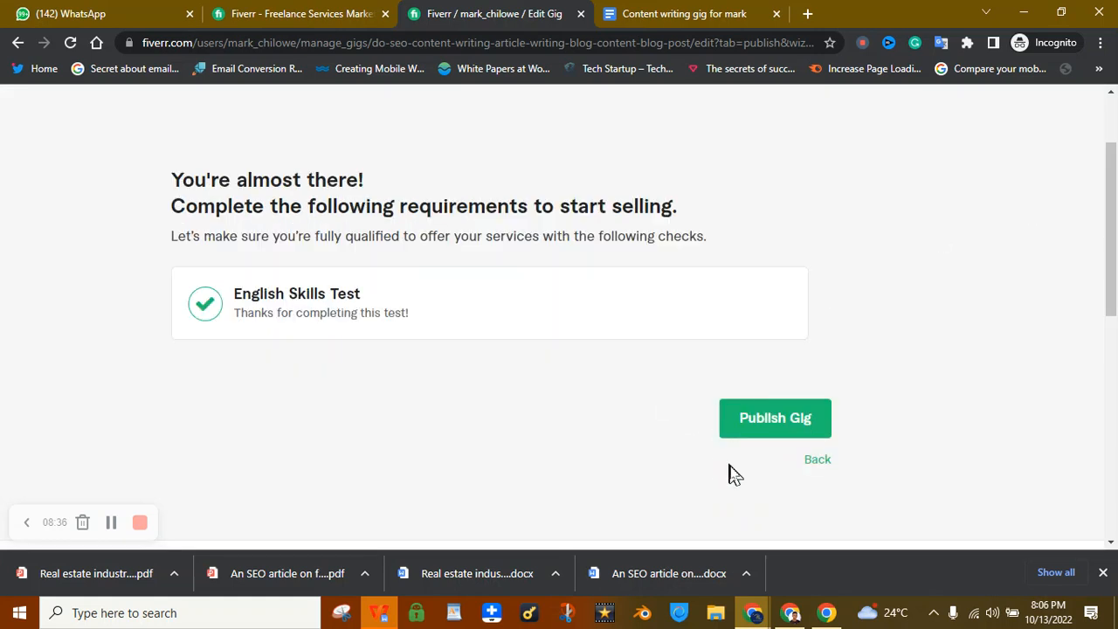
left_click(768, 434)
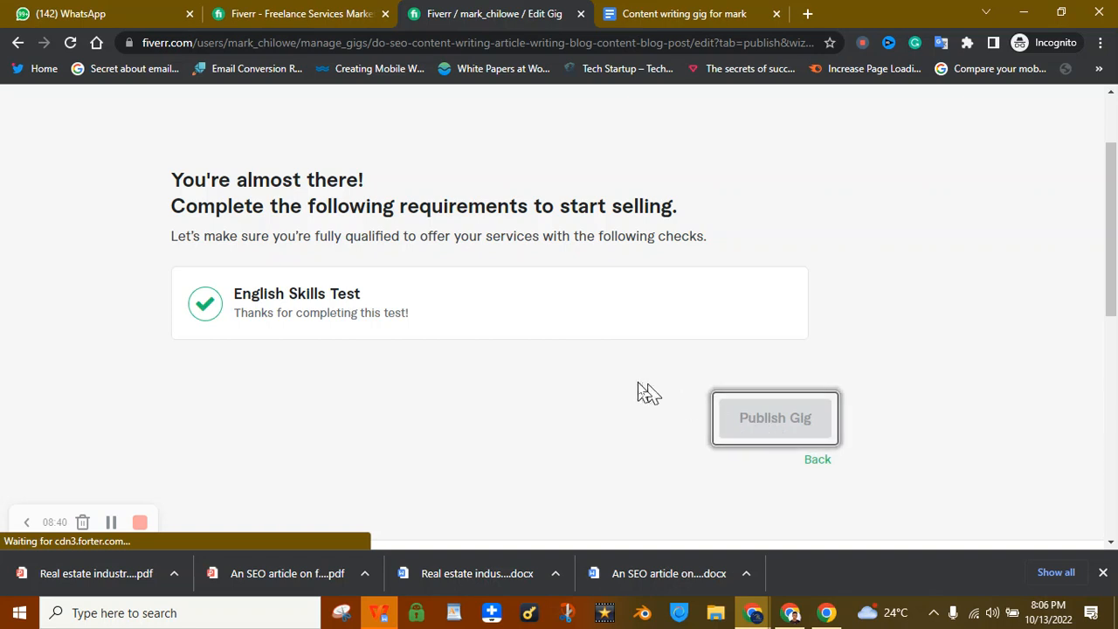
left_click_drag(1114, 215, 1114, 209)
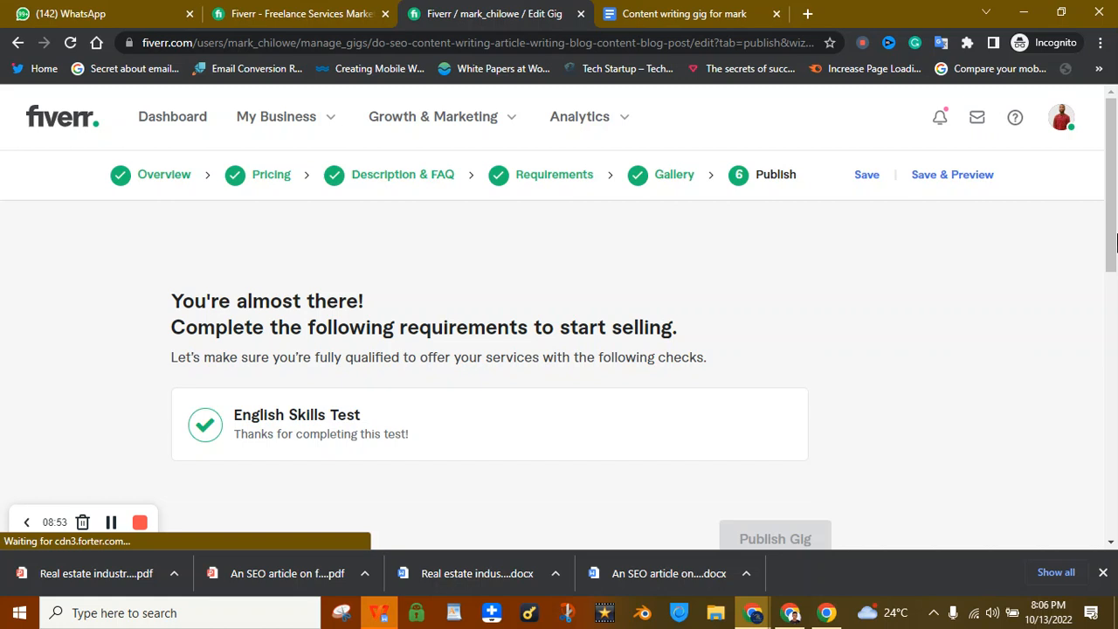
scroll(1116, 242, "down", 1)
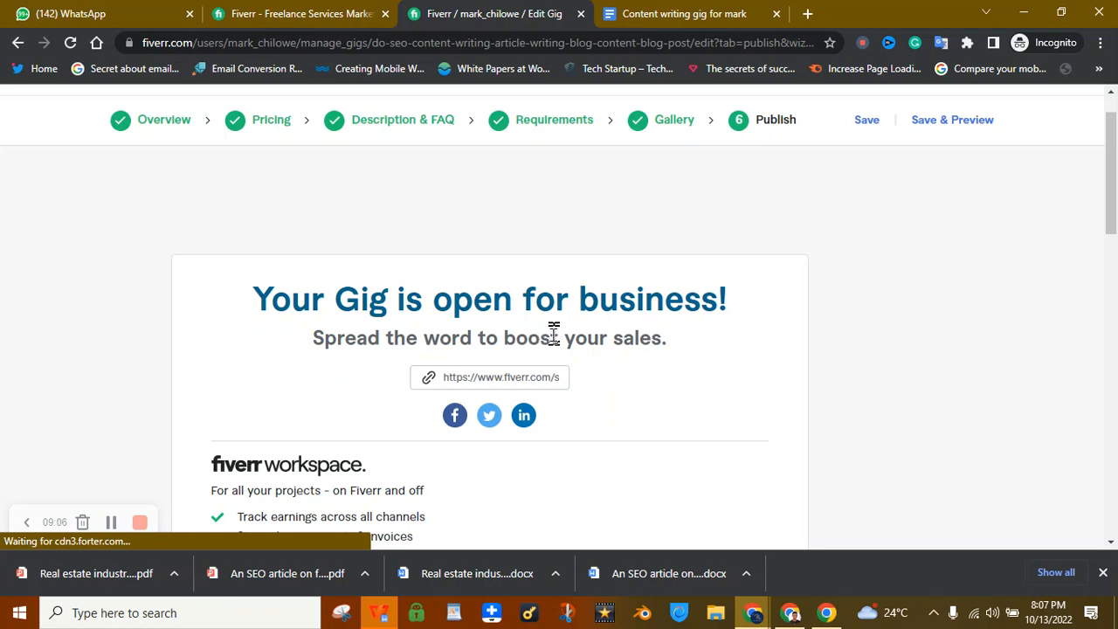
- Look through the gig's publishing confirmation, finish it to reach the Gigs list, and dismiss the availability tip there
left_click_drag(1116, 179, 1116, 365)
left_click_drag(1113, 356, 1113, 123)
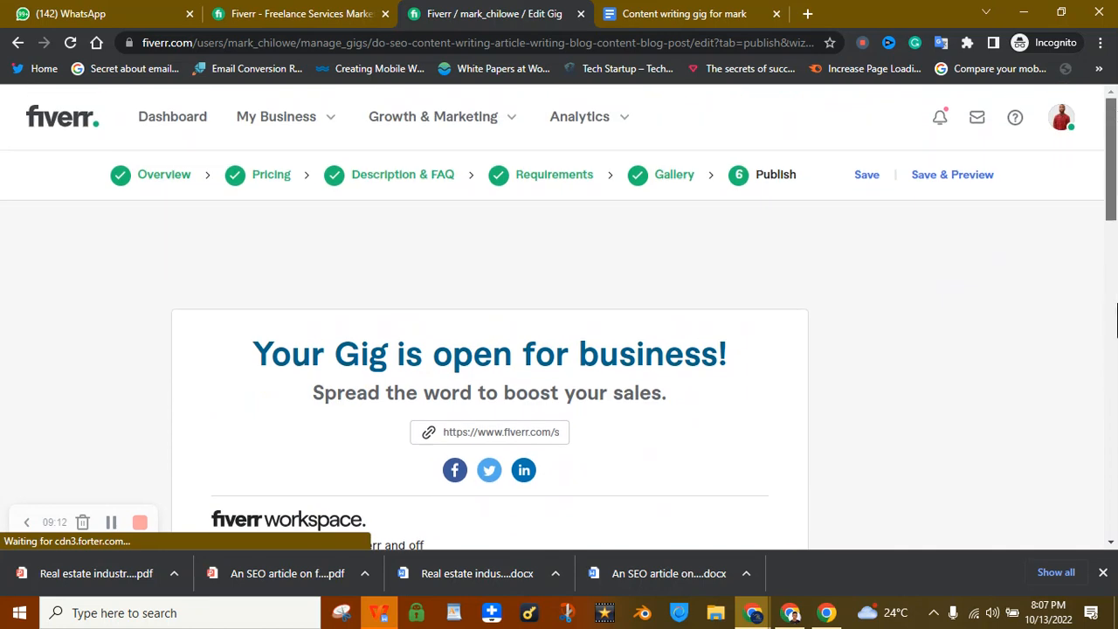
left_click_drag(1116, 320, 1115, 399)
left_click(776, 183)
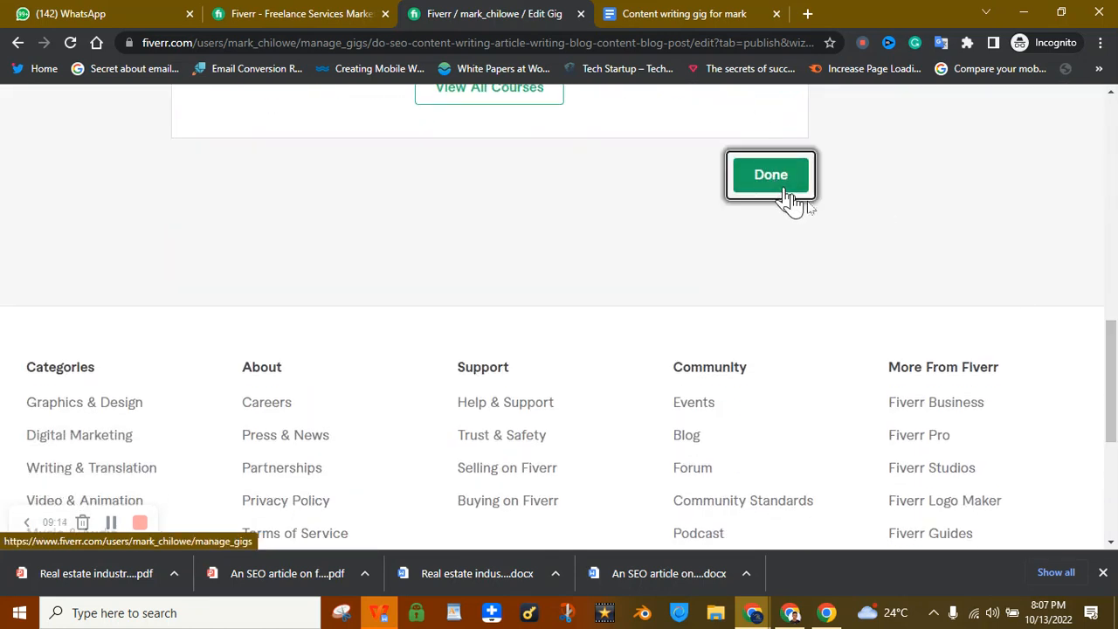
scroll(1108, 312, "up", 5)
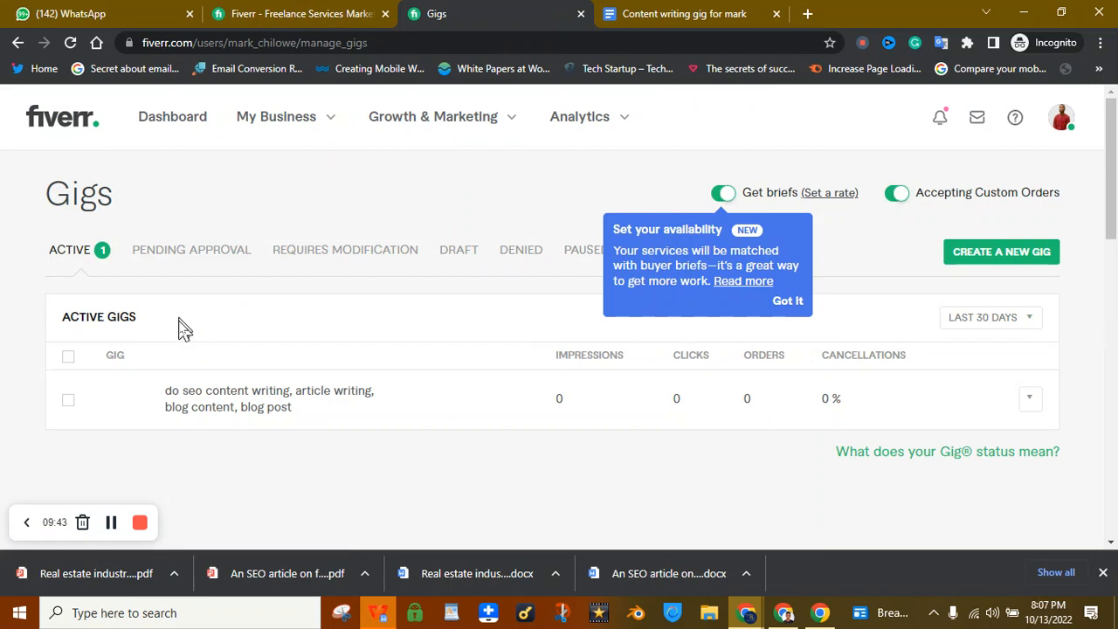
left_click(791, 304)
left_click(967, 256)
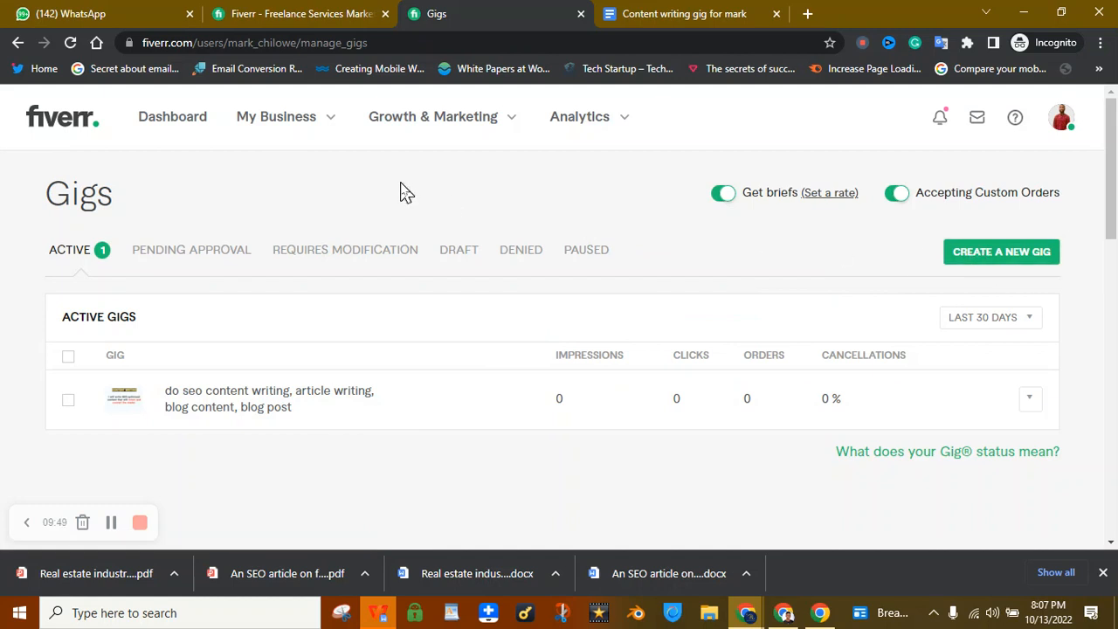
- Open the seller dashboard, and from there go back to the Gigs list
left_click(156, 122)
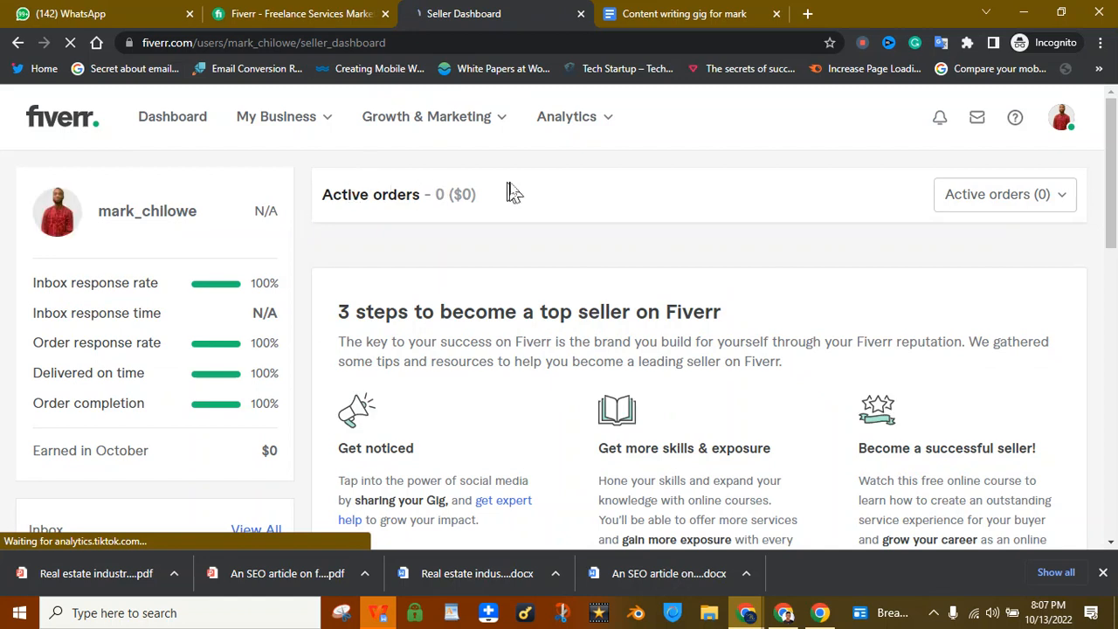
left_click(321, 126)
left_click(265, 240)
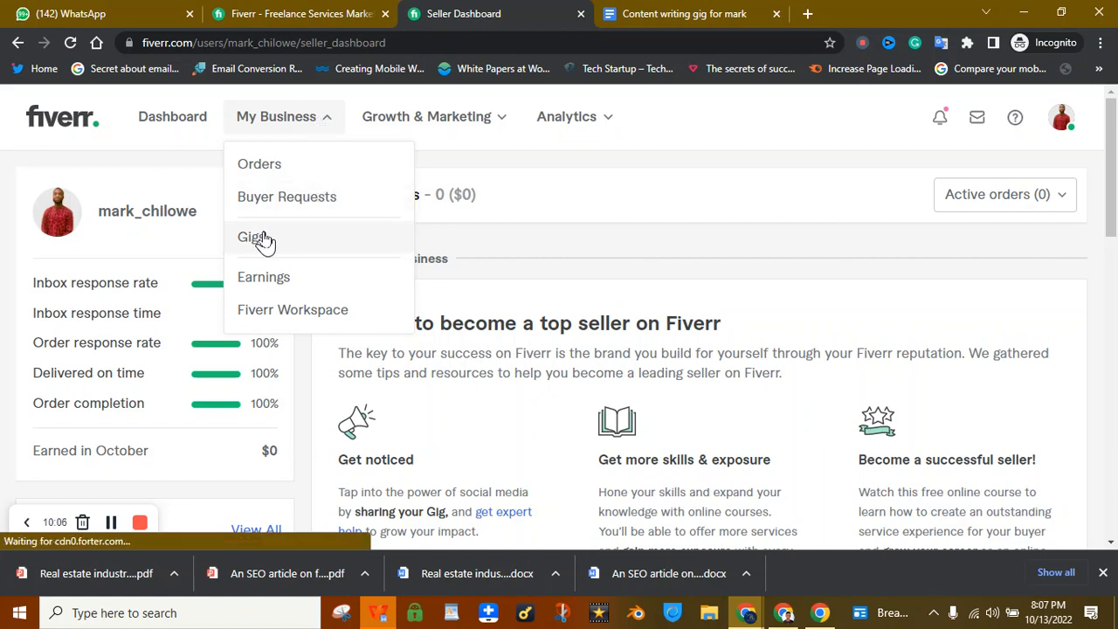